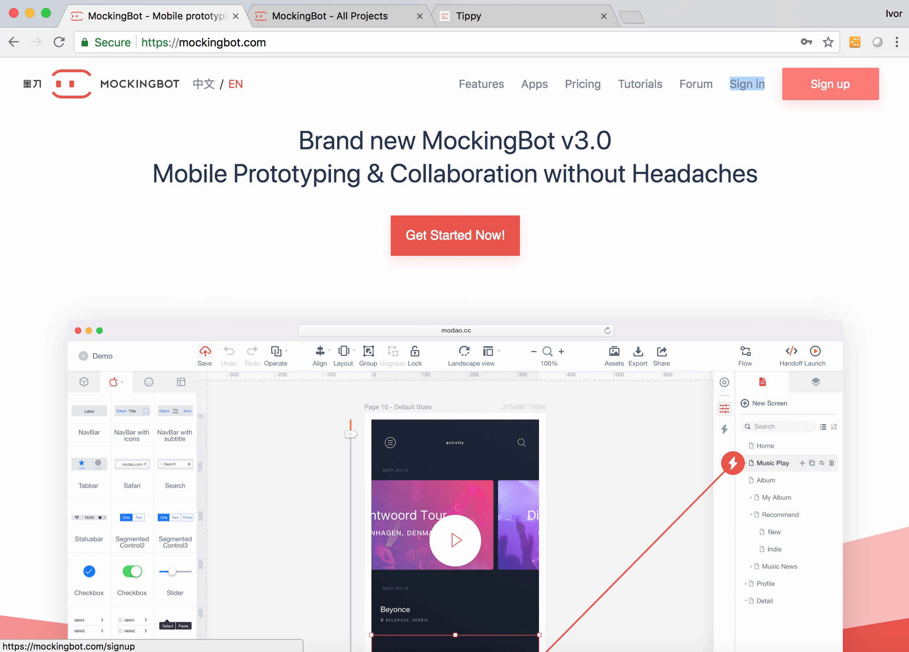
View the sign-up page, and open the Smoothies To Go project's screens for editing with the State panel closed.
left_click(830, 83)
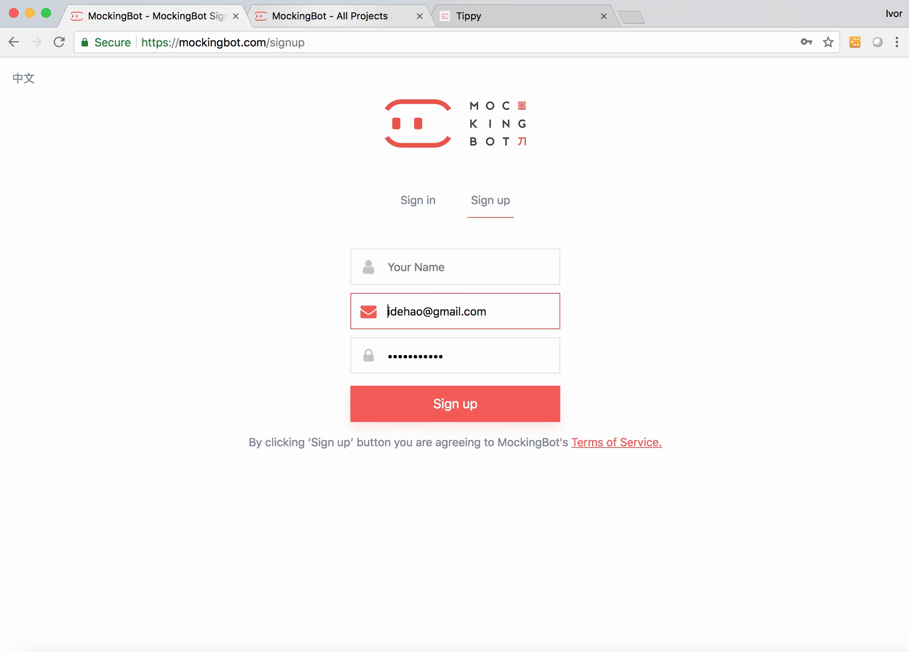
left_click(330, 16)
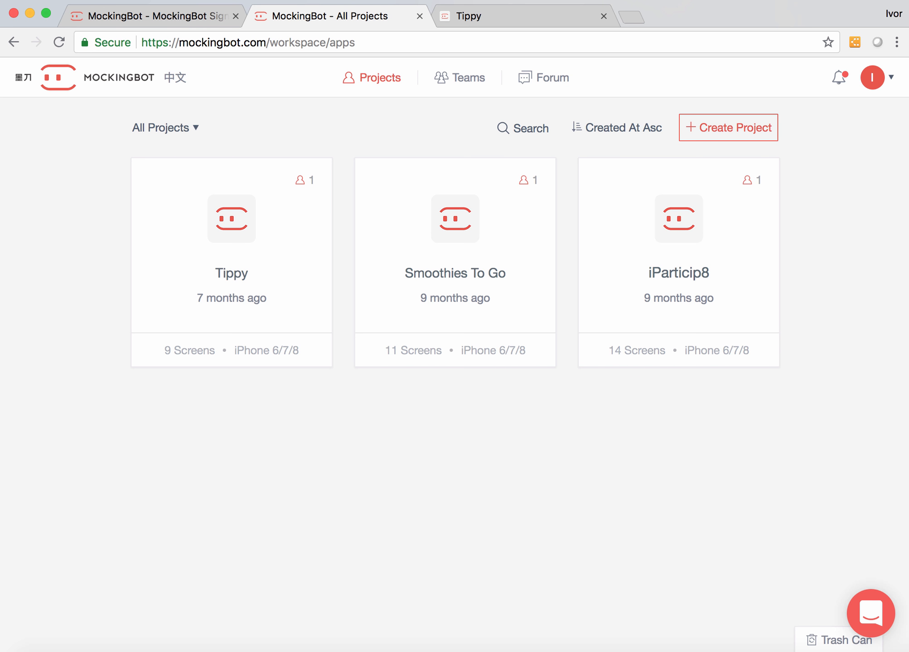
mouse_move(455, 262)
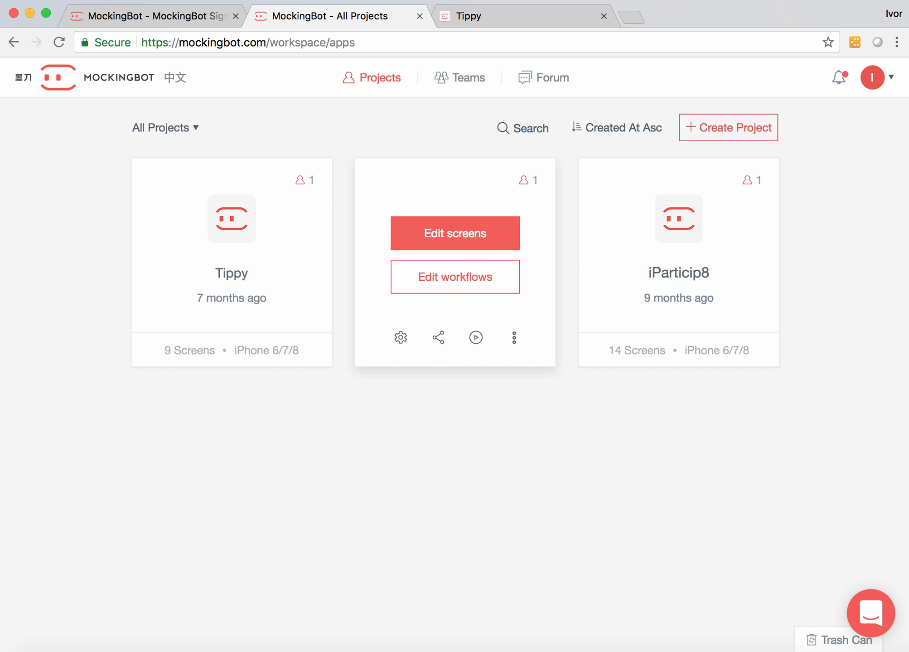
left_click(455, 233)
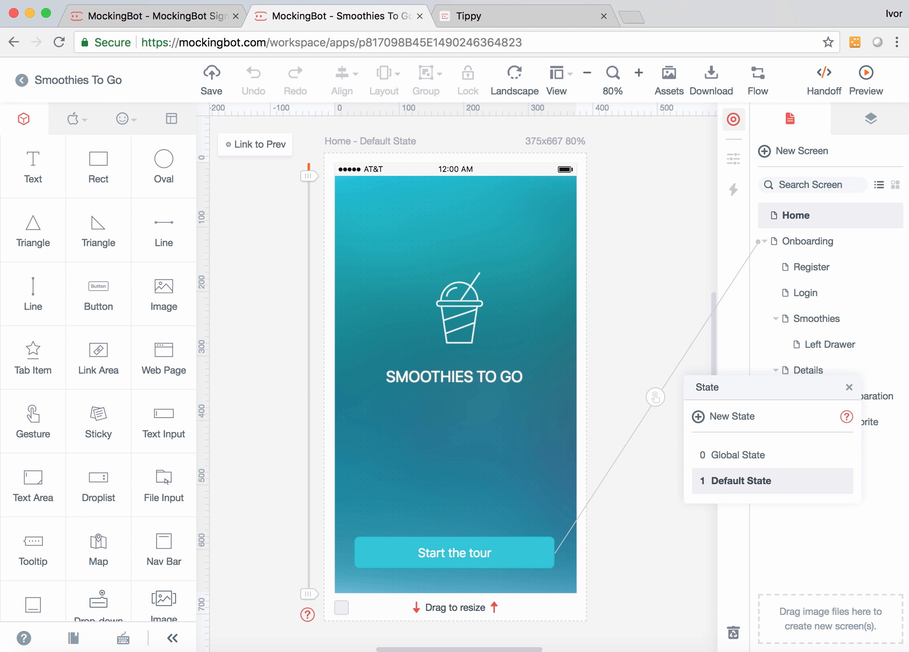
left_click(850, 387)
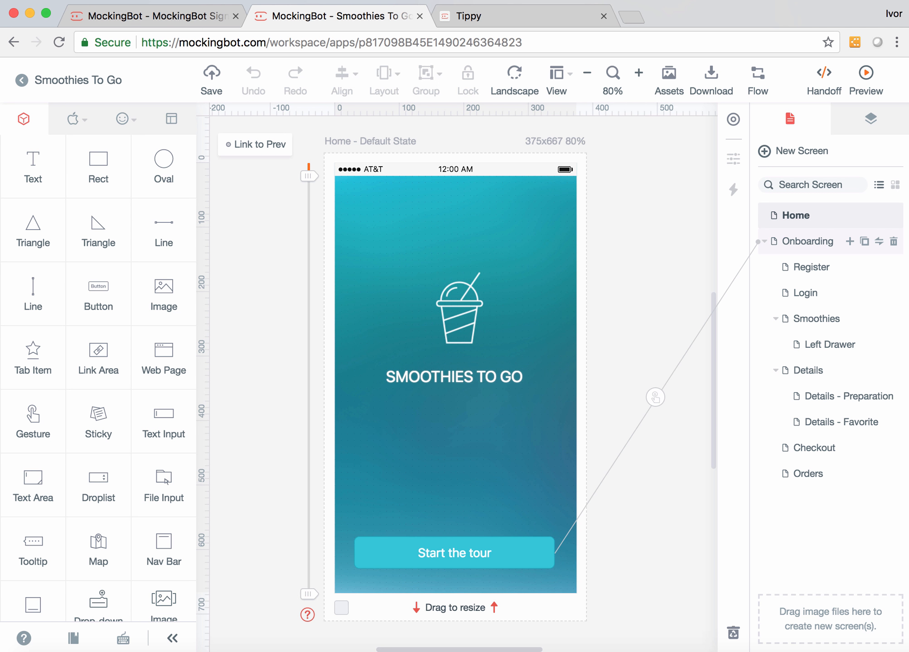
Examine the Onboarding screen and the Register screen's email, user name and password inputs and its sign-up transition.
left_click(807, 241)
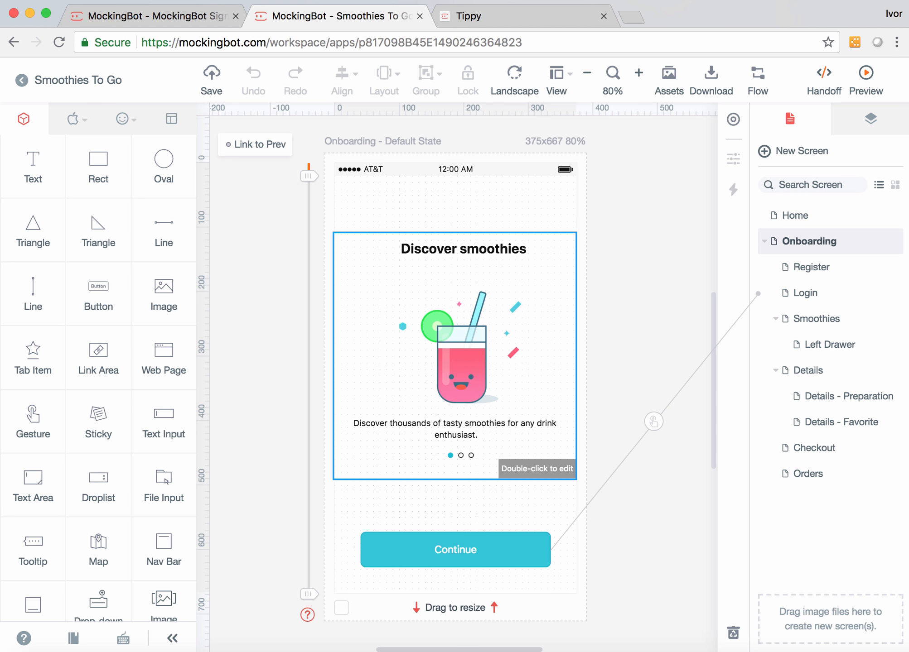
left_click(812, 267)
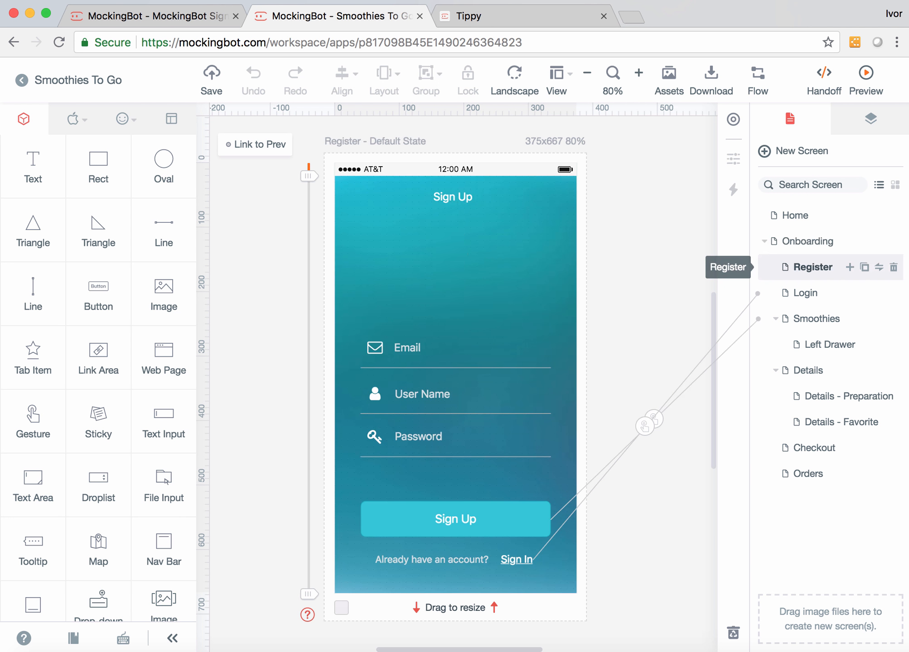
left_click(426, 348)
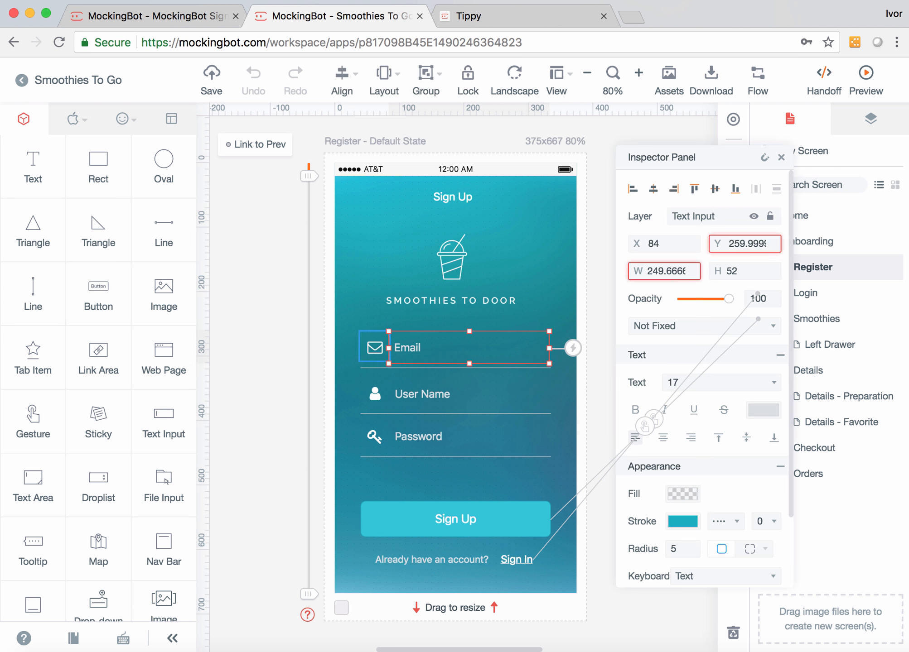
left_click(374, 348)
left_click(422, 393)
left_click(418, 436)
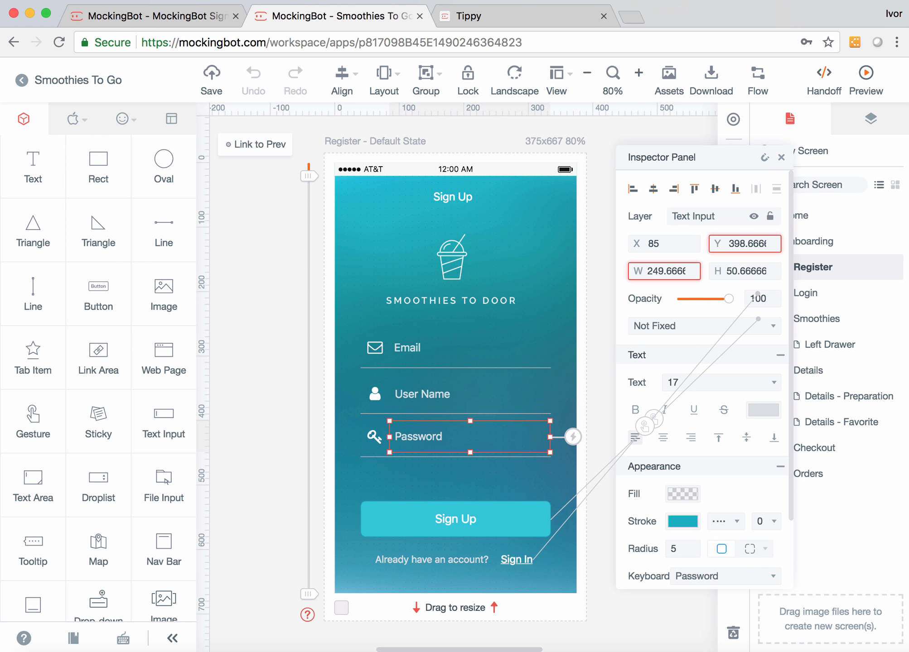
left_click(644, 426)
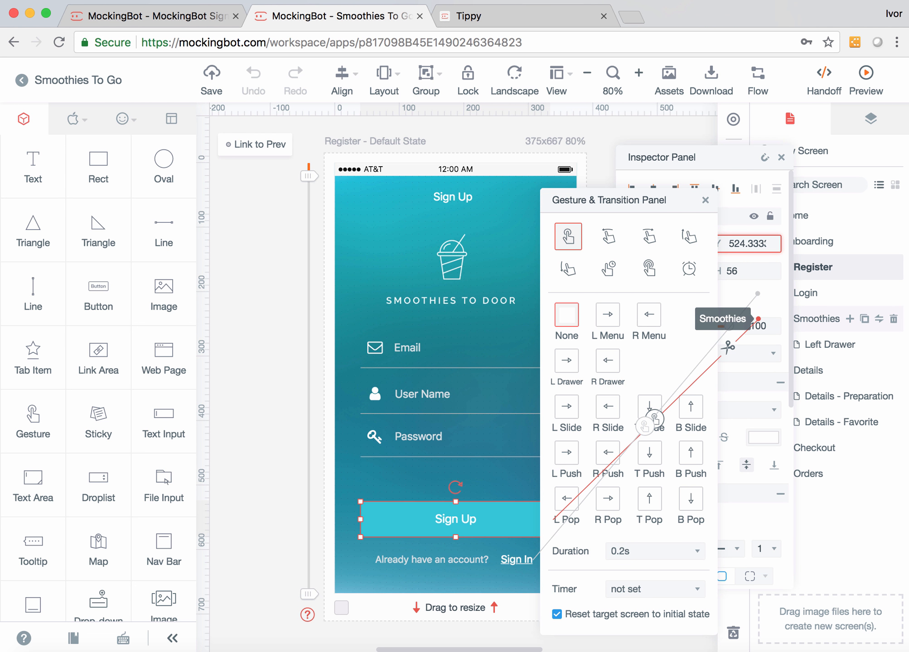
Delete the star icon beside the smoothie image on the Smoothies screen.
left_click(811, 318)
left_click(829, 344)
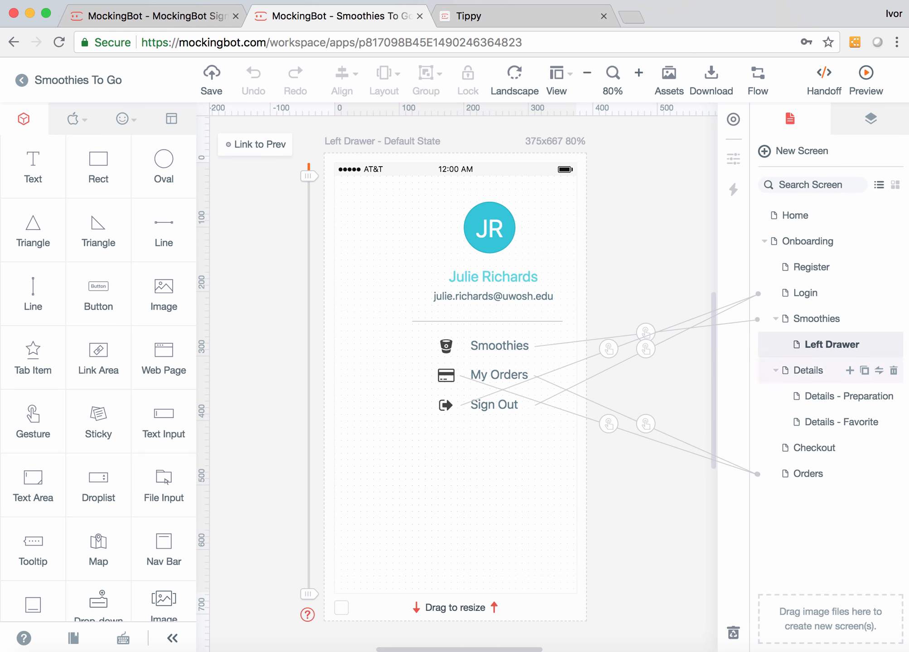
left_click(757, 319)
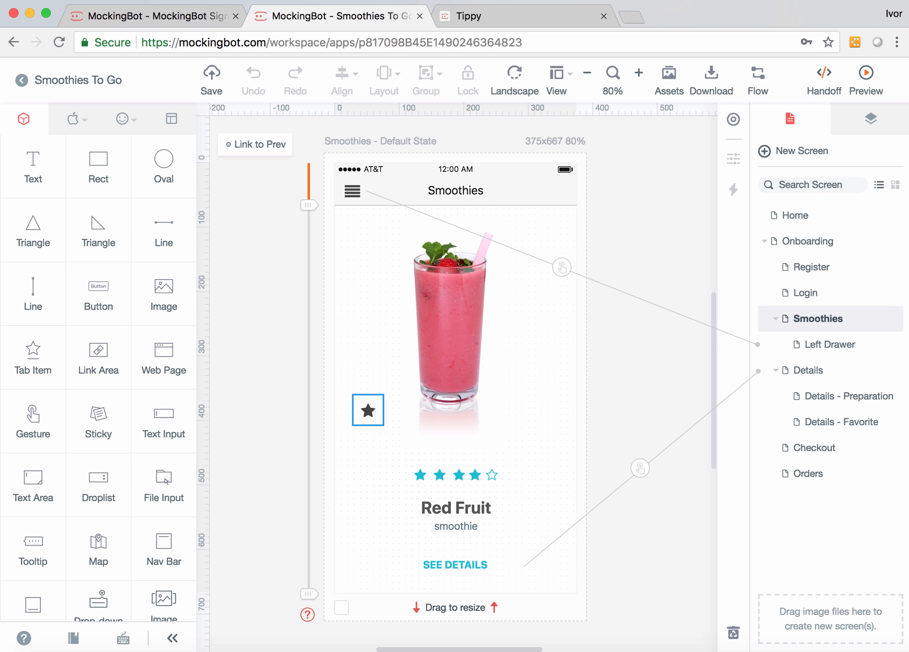
left_click(368, 410)
key("Delete")
Look through the Left Drawer, Details, Details - Preparation, Details - Favorite, Checkout and Orders screens.
left_click(757, 344)
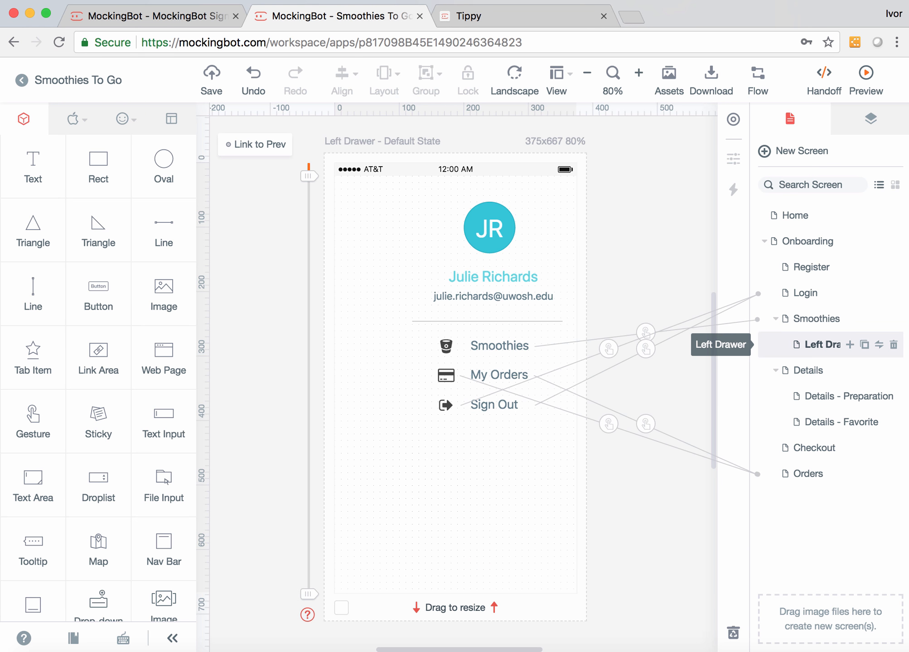
left_click(758, 371)
left_click(757, 396)
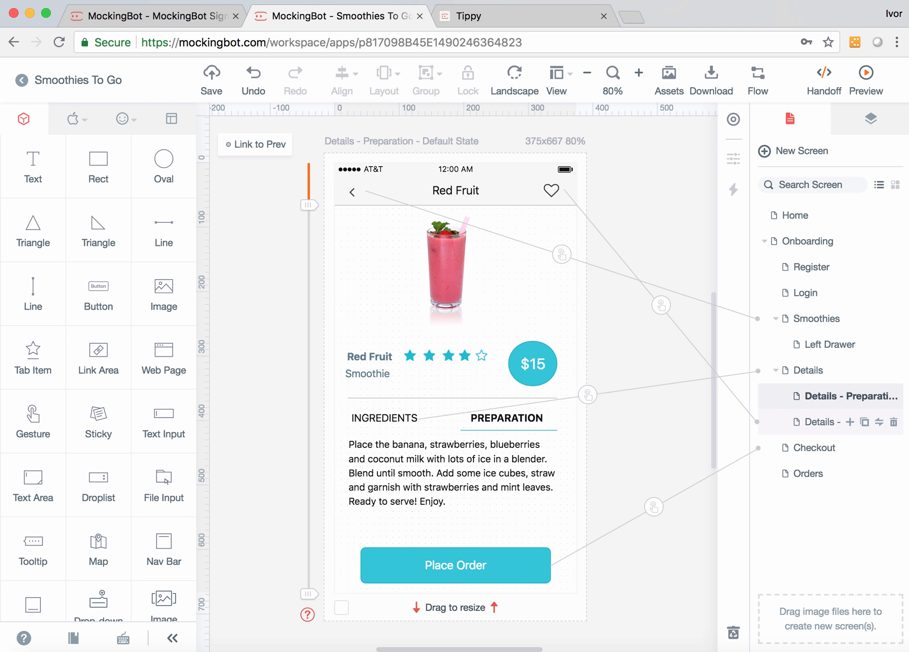
left_click(758, 422)
left_click(758, 448)
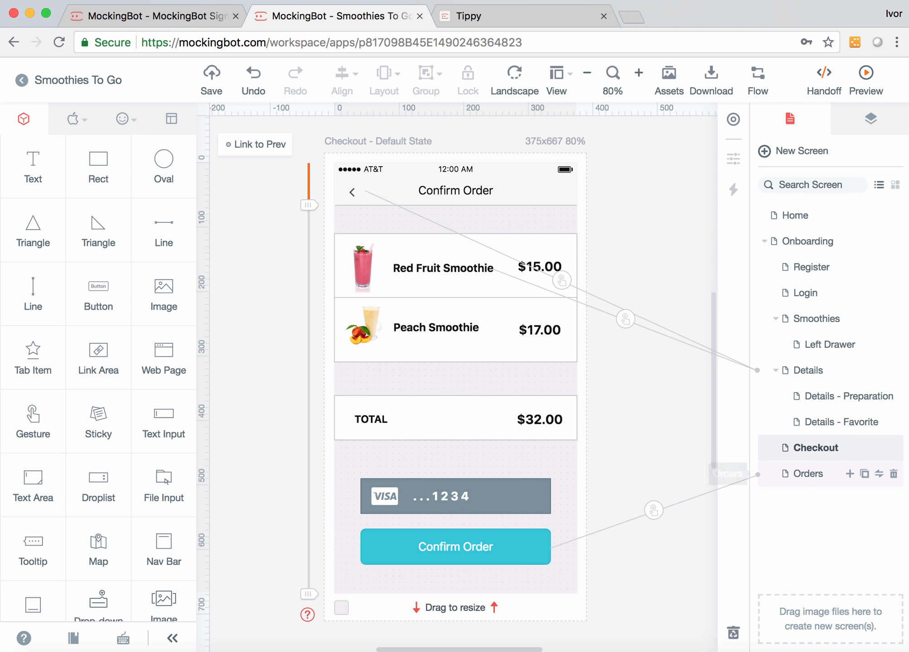
left_click(757, 474)
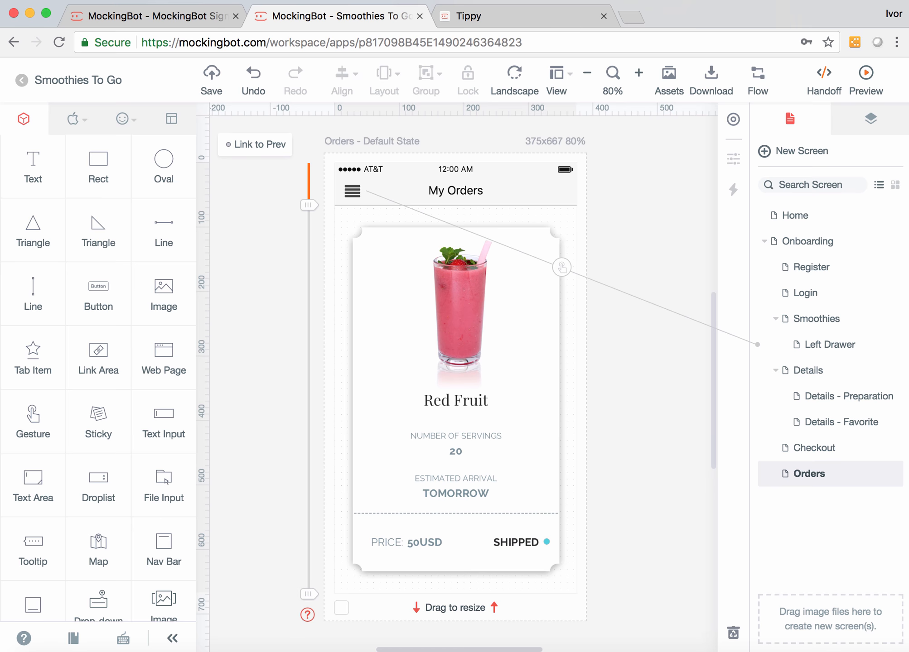
Save the Smoothies To Go project and return to the list of all projects.
left_click(22, 80)
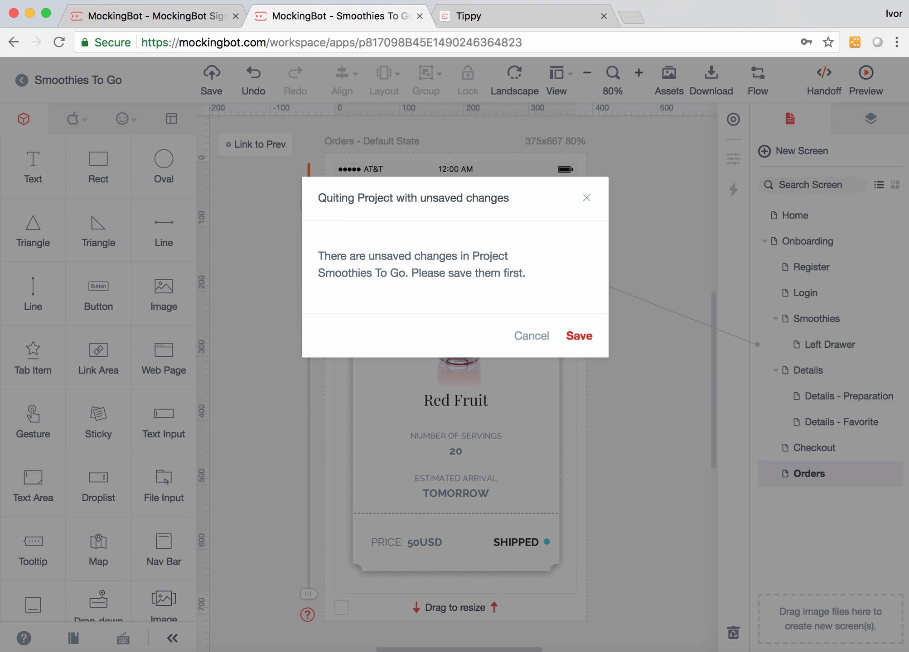
left_click(579, 336)
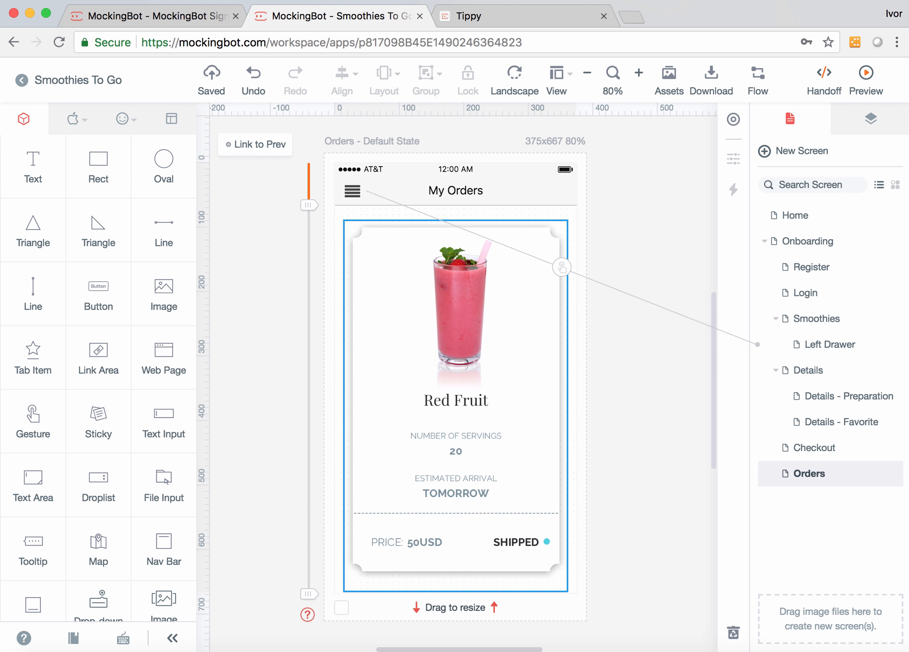
left_click(22, 80)
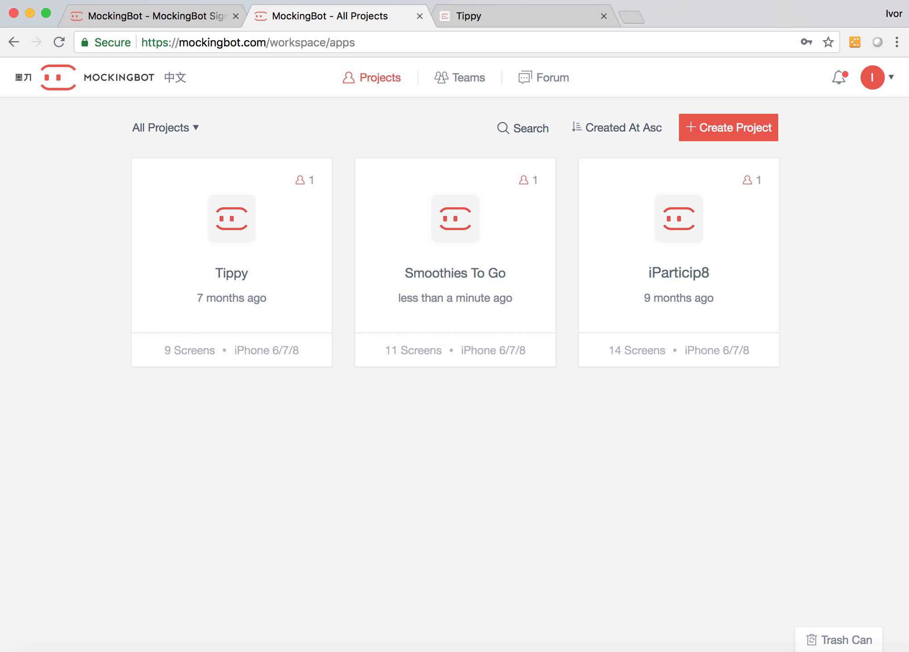
Create a blank iPhone project named Lab3App with the device type iPhone X (375×812).
left_click(728, 127)
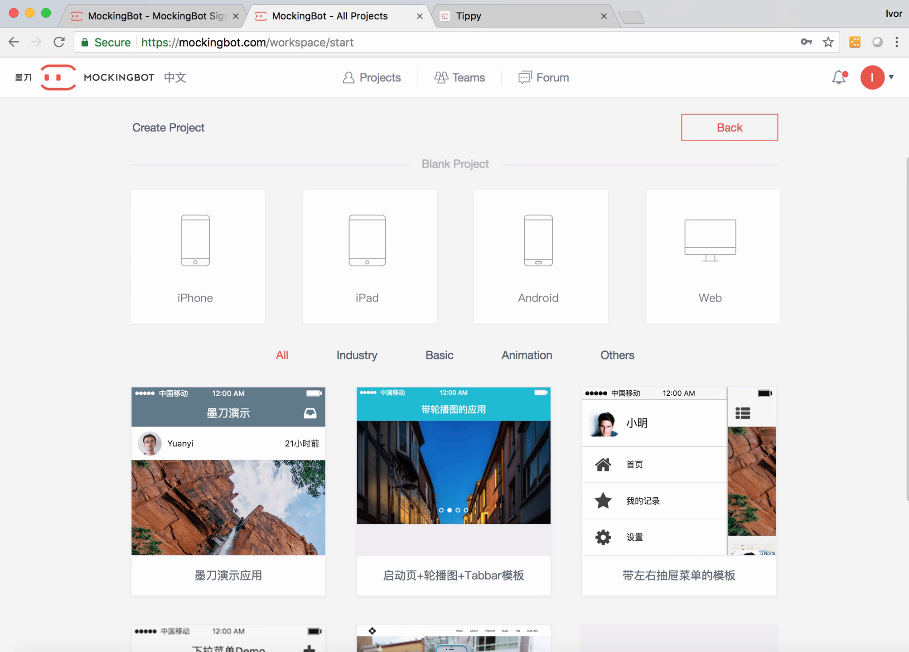
scroll(455, 408, "down", 5)
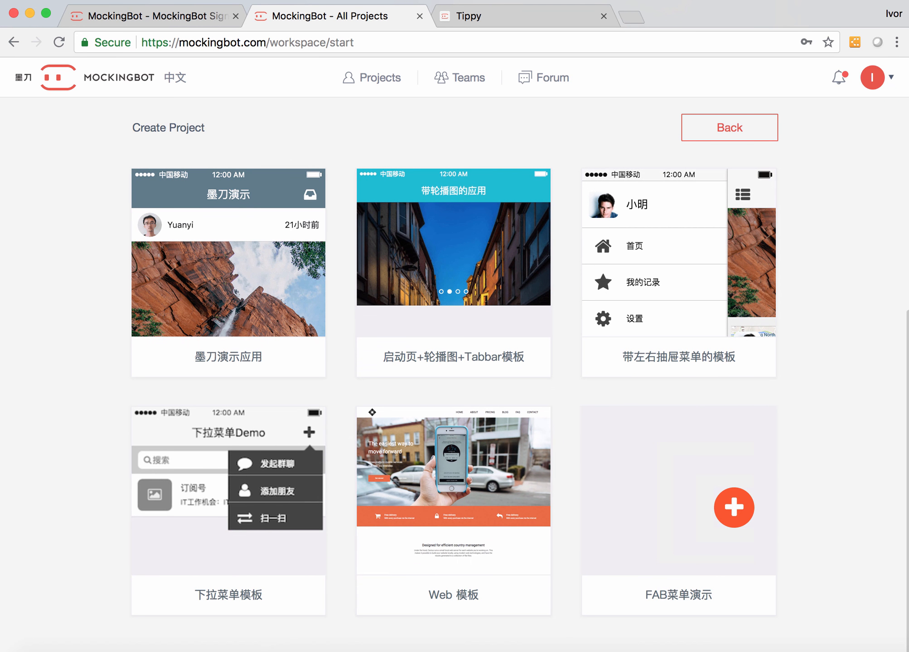
scroll(455, 408, "up", 3)
scroll(454, 407, "down", 2)
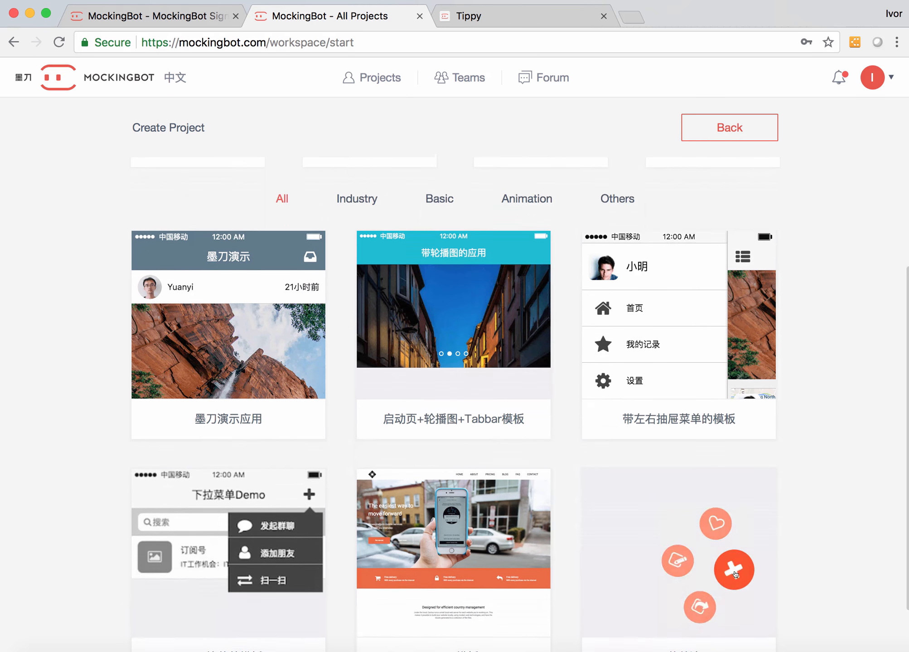
scroll(454, 408, "up", 3)
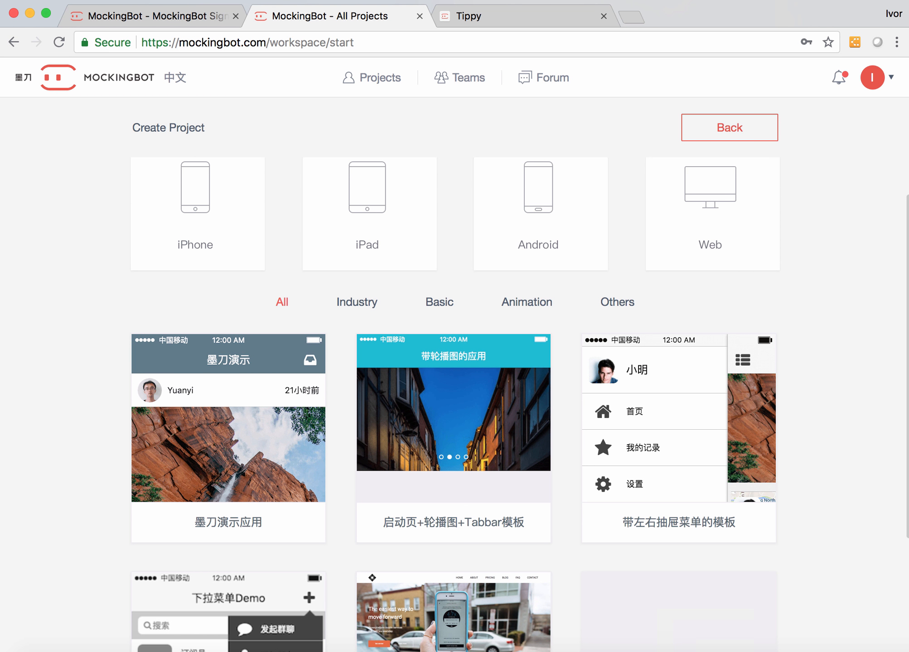
scroll(455, 408, "up", 1)
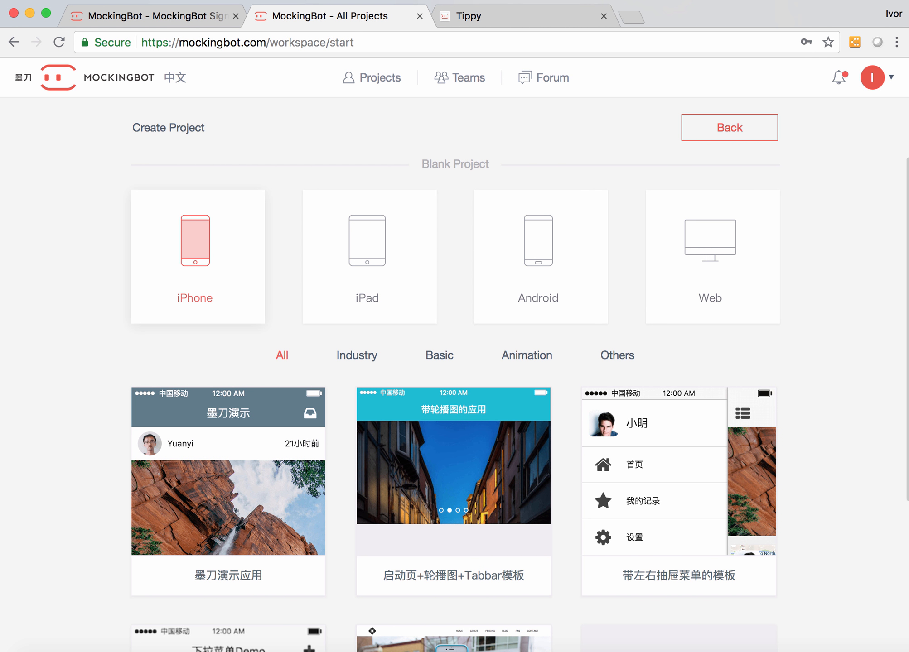
left_click(197, 256)
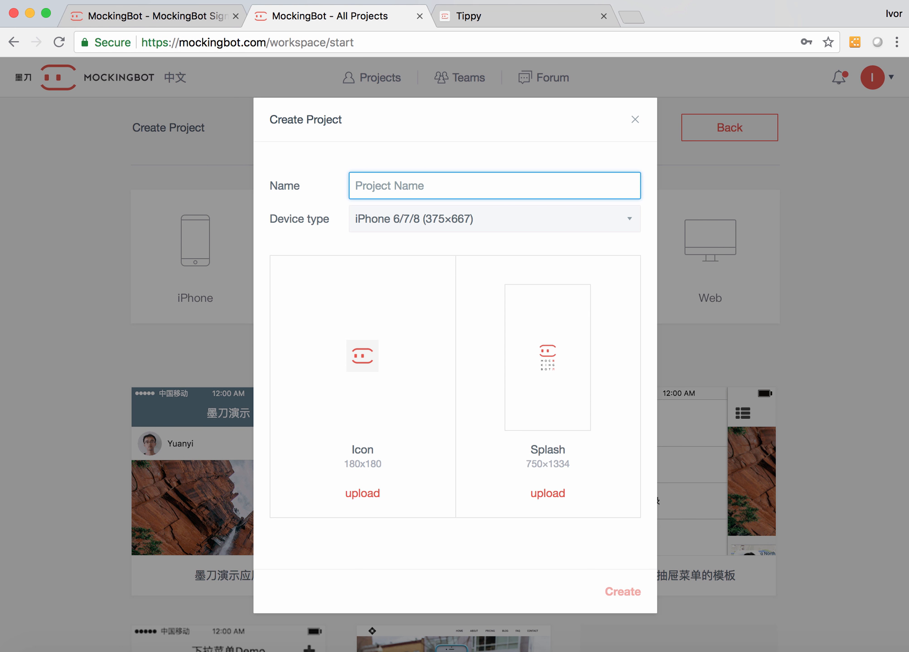
type("Lab3")
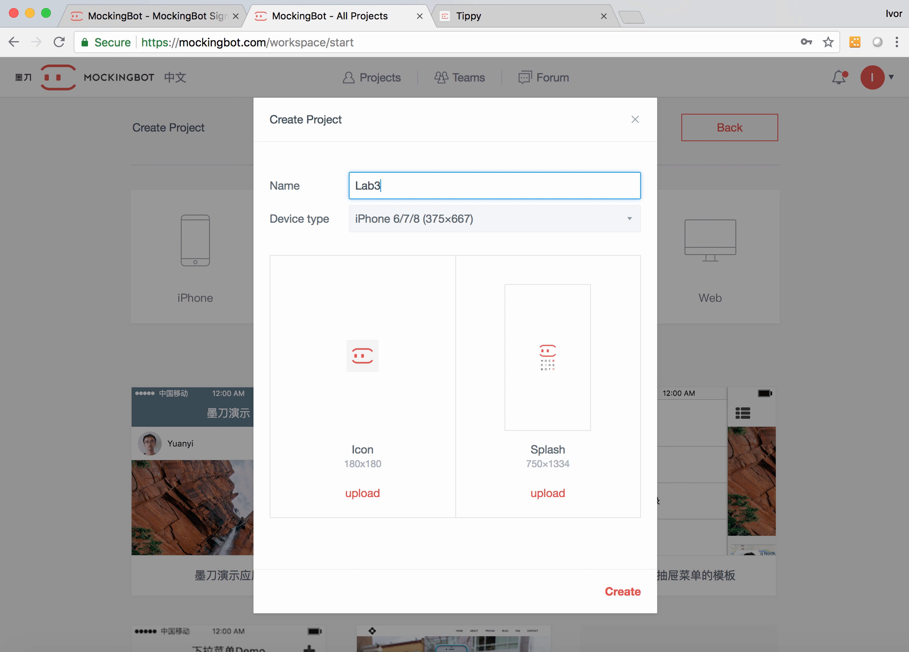
type("App")
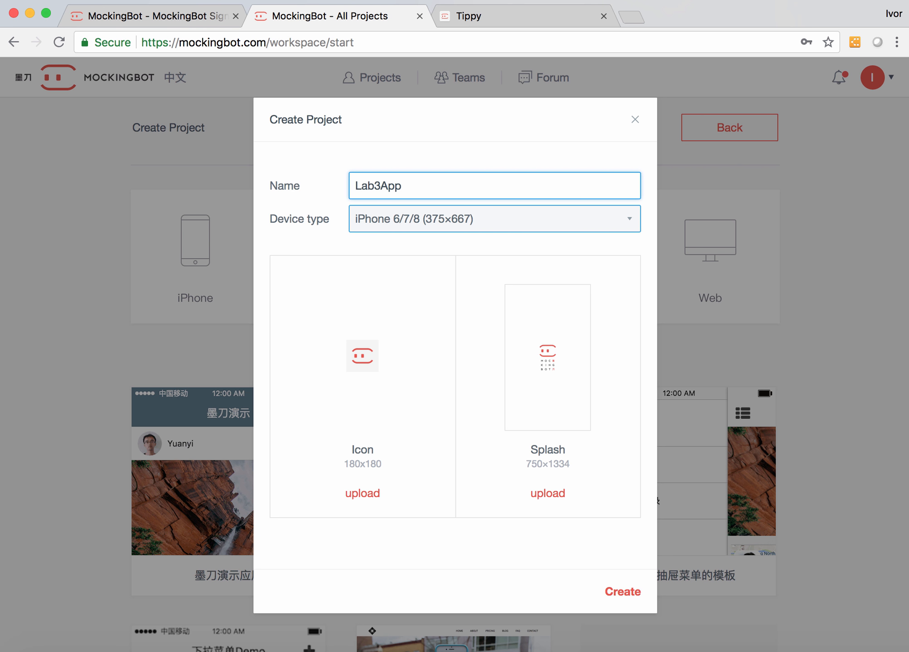
left_click(494, 218)
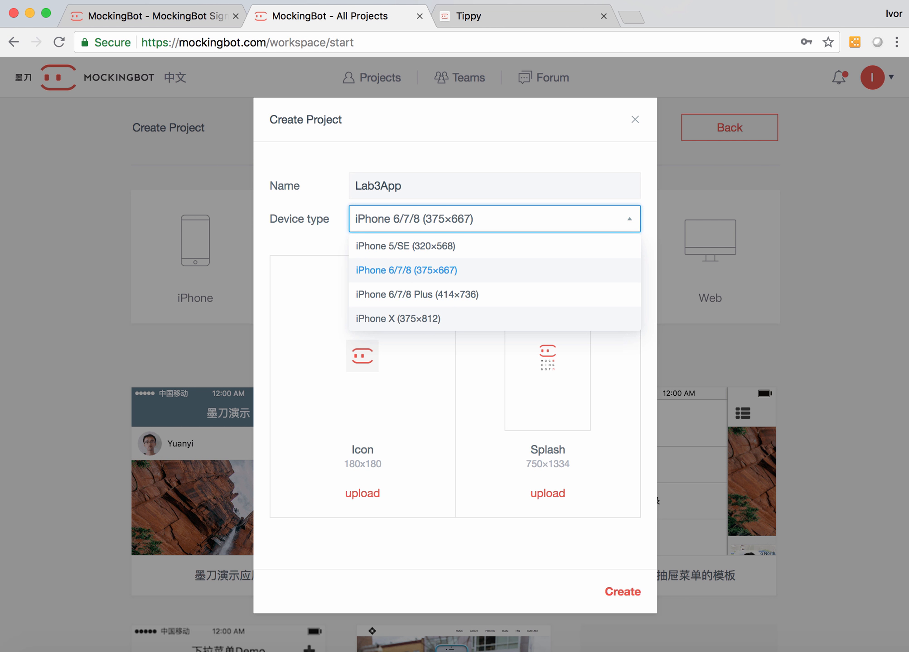
left_click(398, 318)
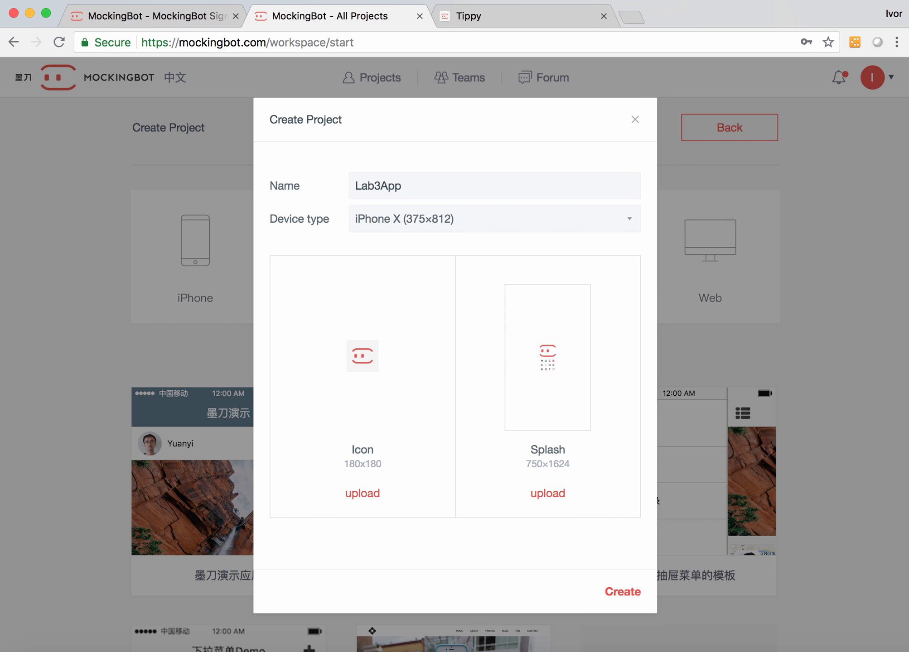
left_click(622, 592)
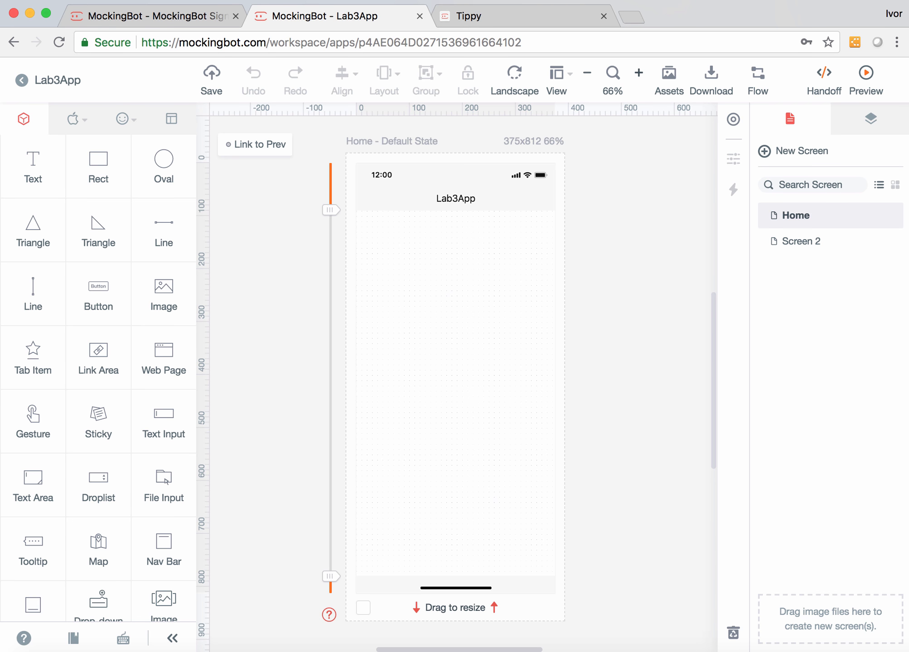
Rename the Home screen as Login and Screen 2 as Home.
left_click(639, 73)
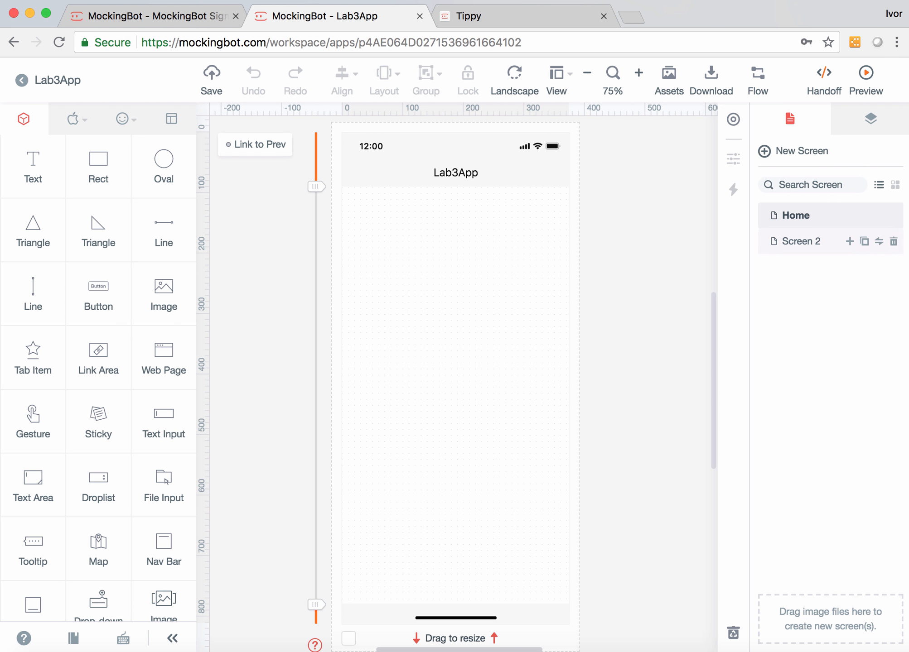
double_click(795, 215)
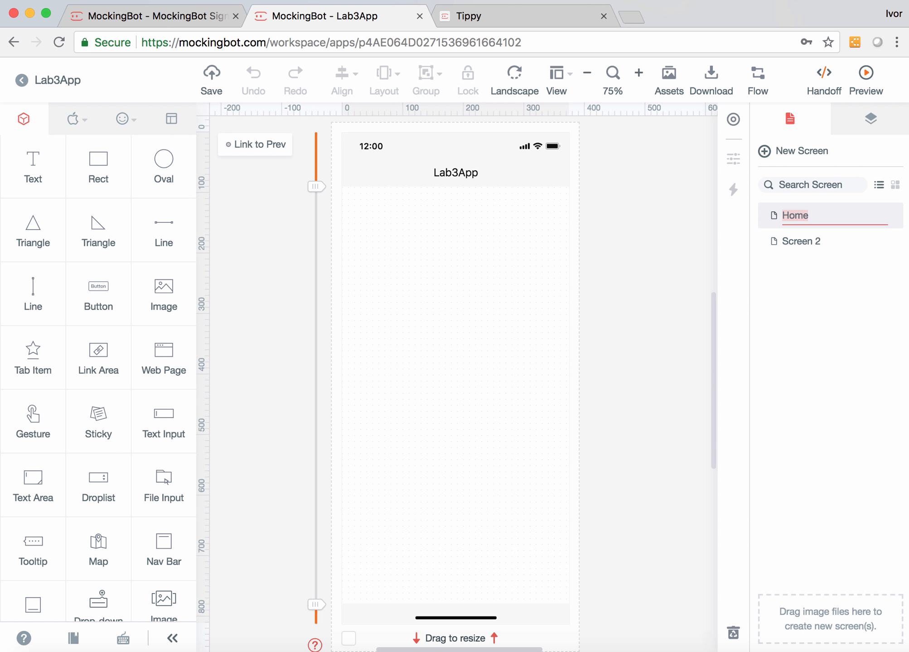
type("Login")
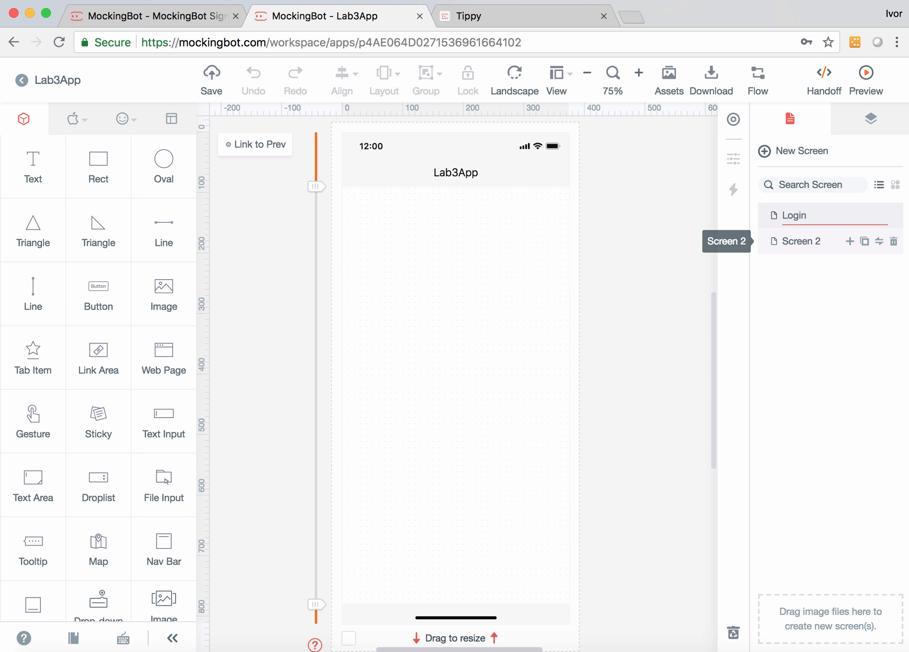
left_click(801, 241)
double_click(801, 242)
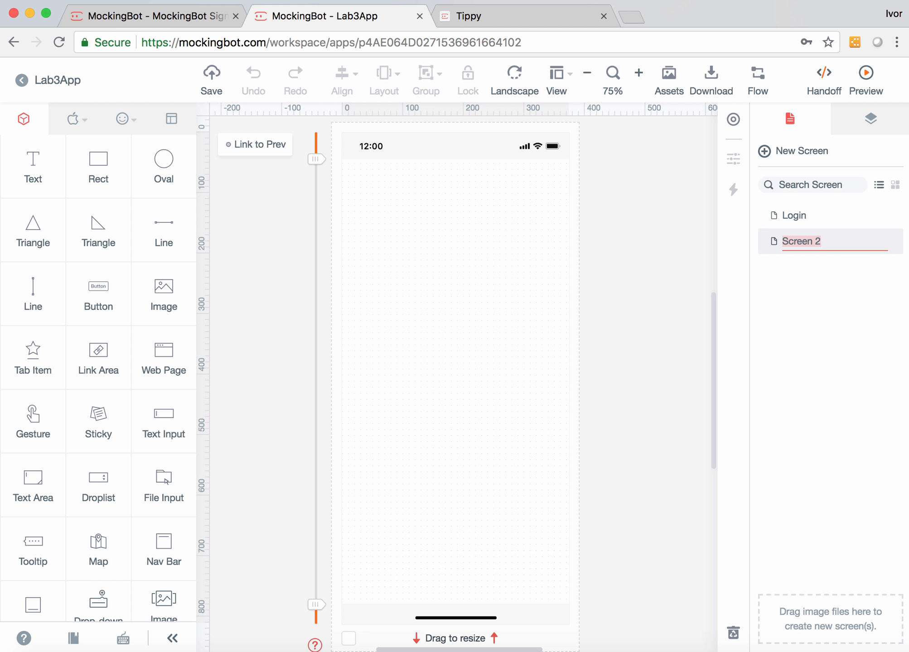
type("Home")
key("Return")
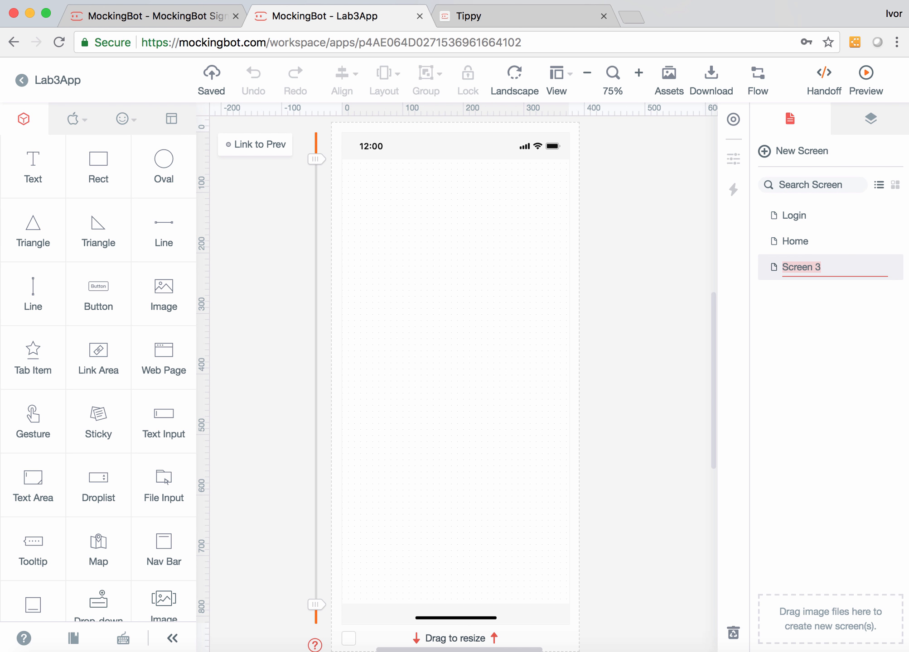
Rename Screen 3 as Maps and save the project.
type("Maps")
key("BackSpace")
type("s")
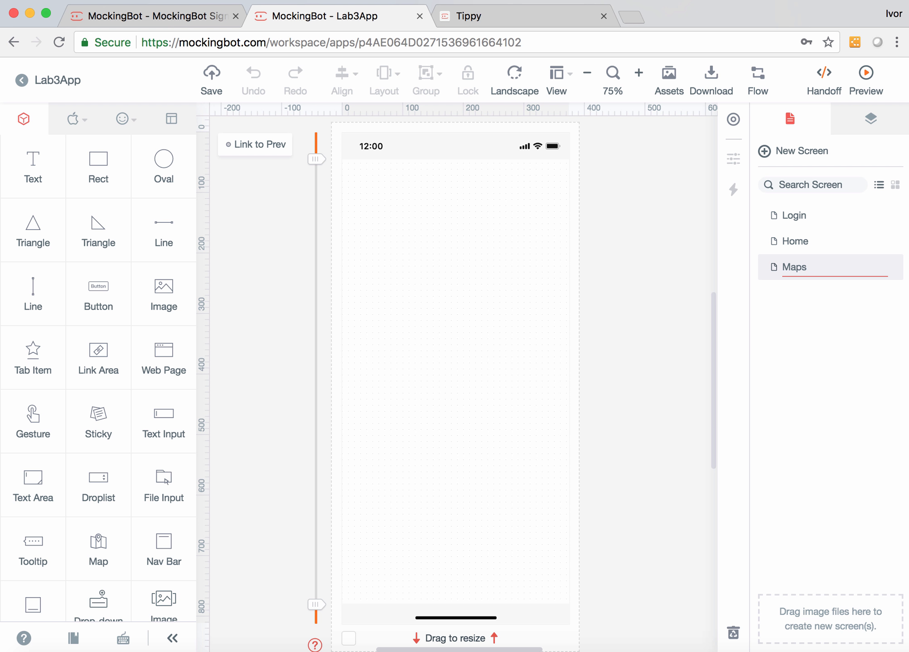
key("Return")
key("super+s")
Set the Maps screen's background to the blue history color 1C88D6.
left_click(349, 638)
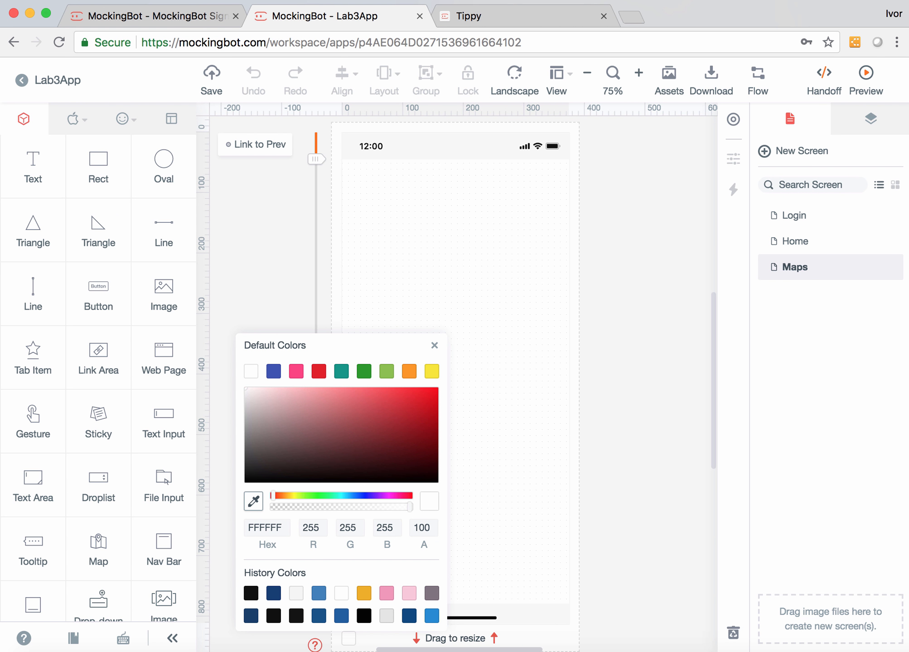
left_click(432, 616)
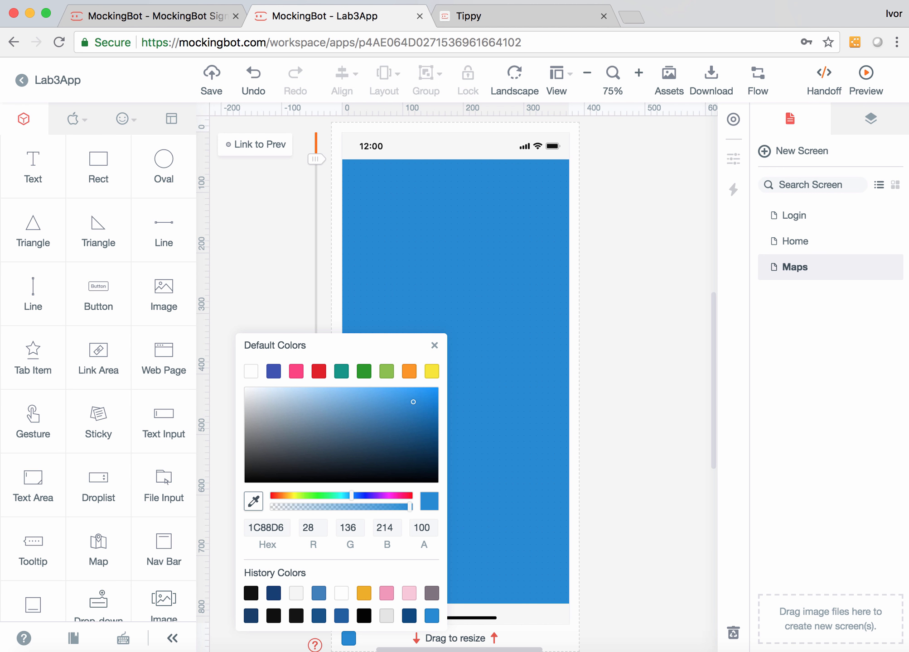
key("Escape")
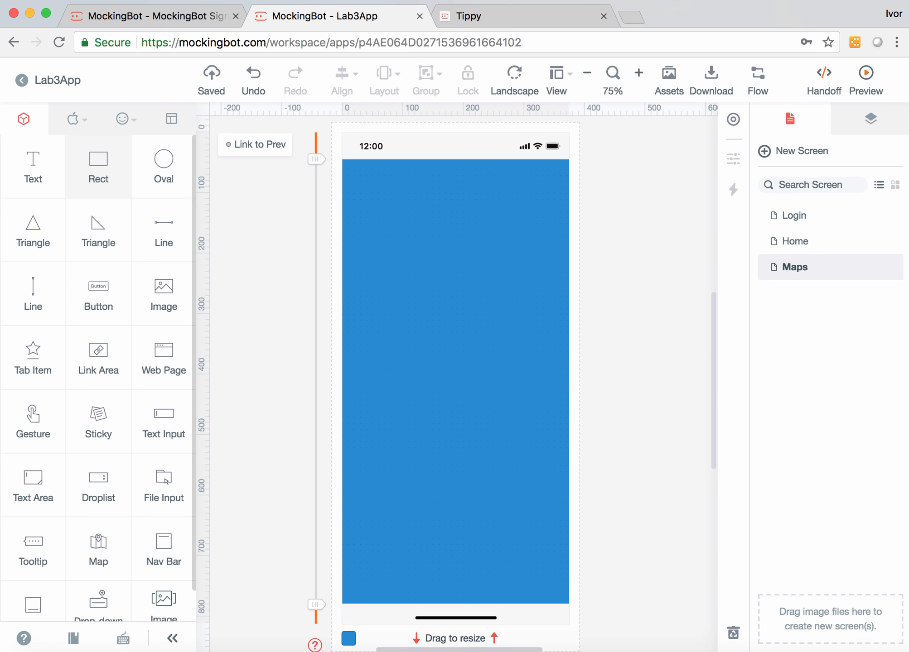
Add a white rectangle across the upper part of the Maps screen, leaving narrow blue margins at its sides and top.
left_click_drag(98, 165, 414, 205)
left_click_drag(474, 235, 559, 332)
key("Escape")
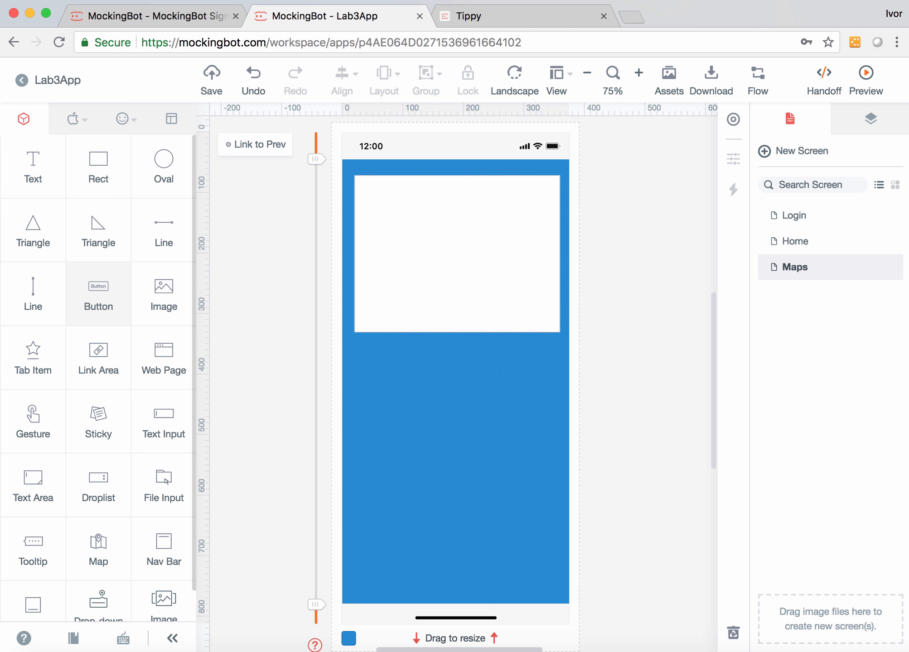
Place an image placeholder of about 284 × 220 inside the white rectangle at X 50, Y 90.
left_click_drag(163, 294, 433, 224)
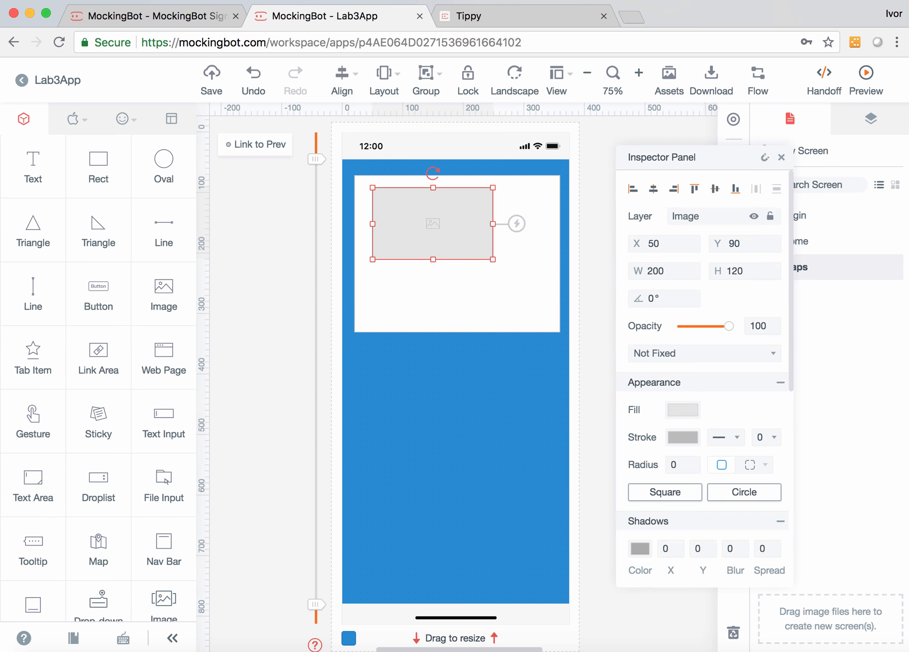
left_click_drag(492, 259, 544, 320)
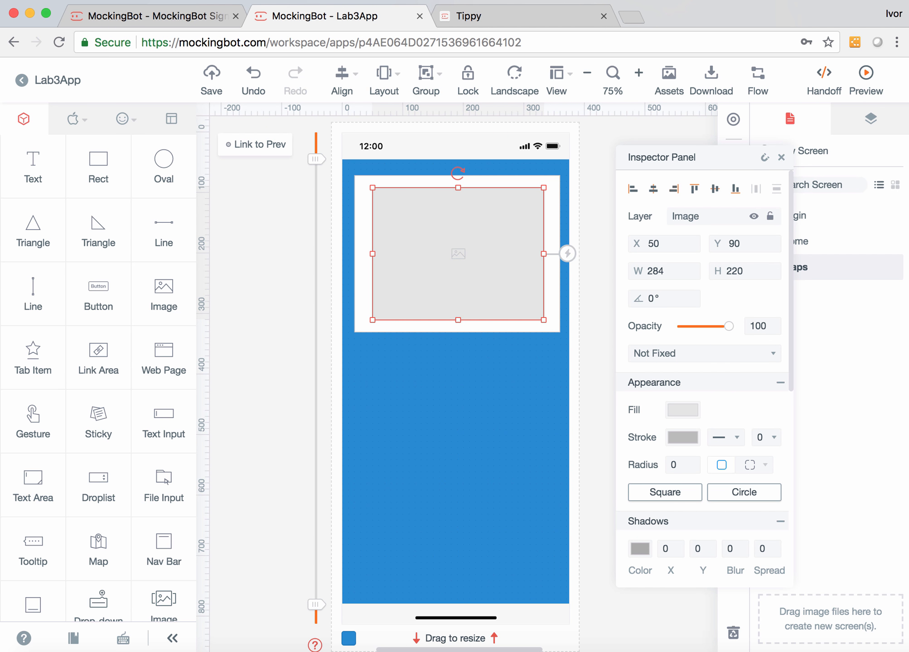
left_click(594, 326)
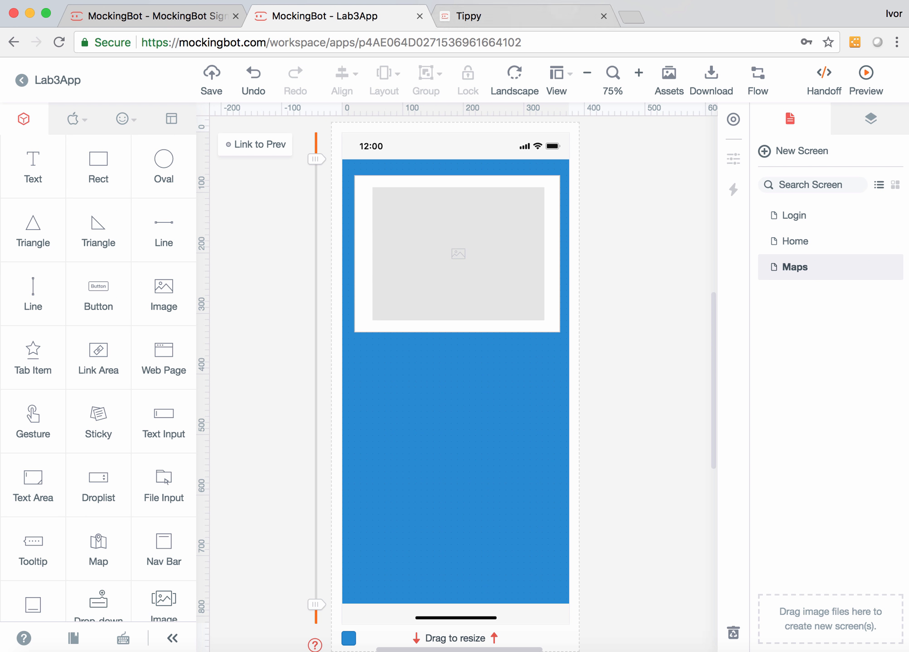
Switch to the Tippy preview, test the Home screen's login with a sample username and password, go back, and return to Lab3App.
left_click(562, 14)
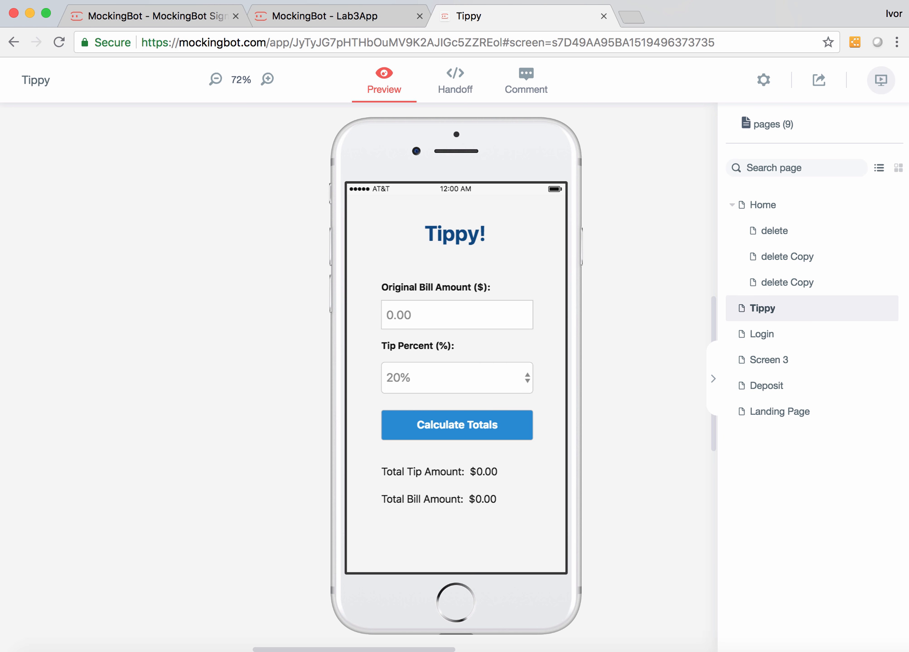
left_click(763, 205)
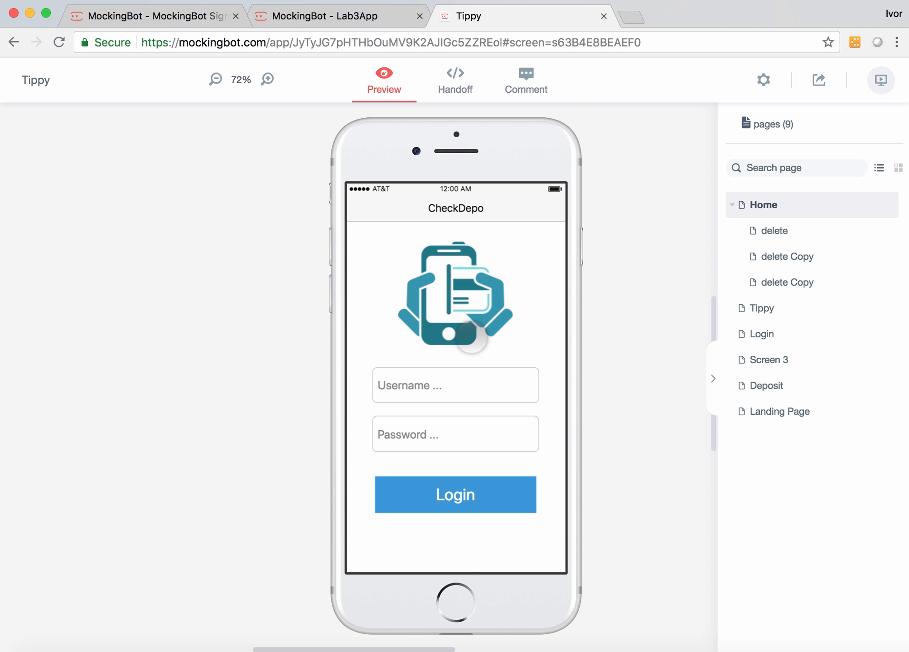
left_click(454, 388)
type("cedfd")
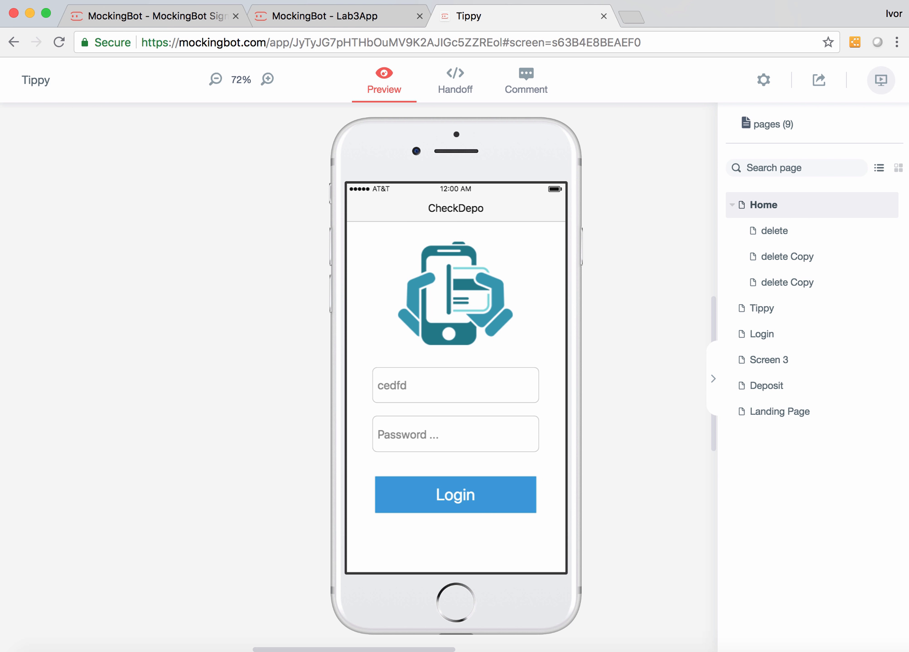
left_click(443, 435)
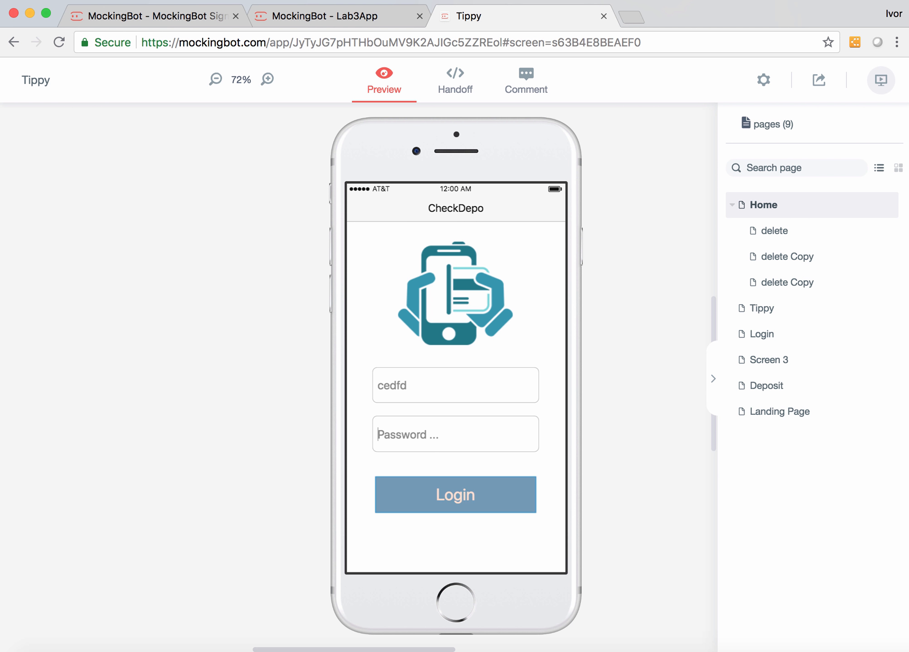
type("ddsds")
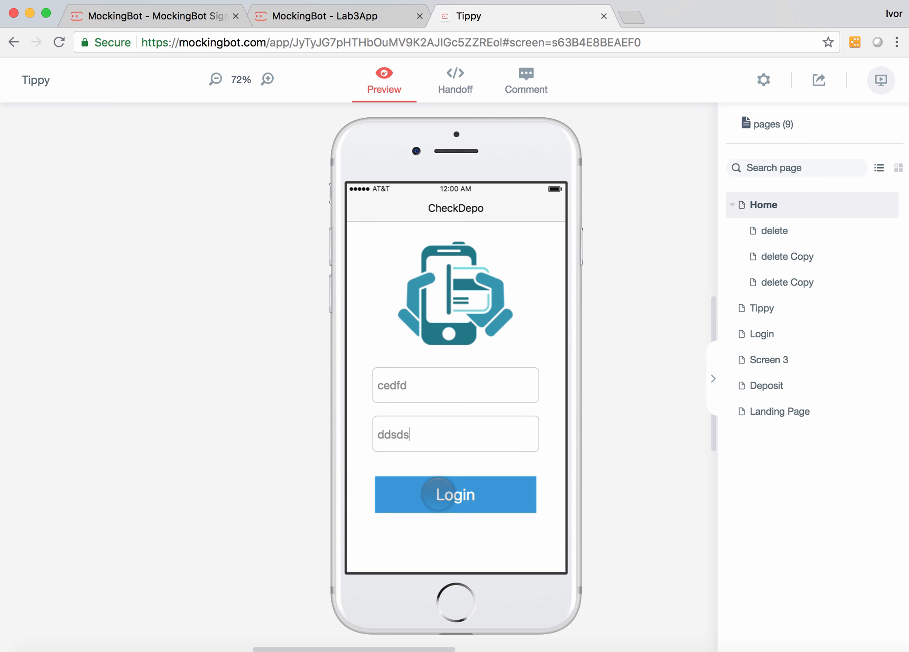
left_click(438, 494)
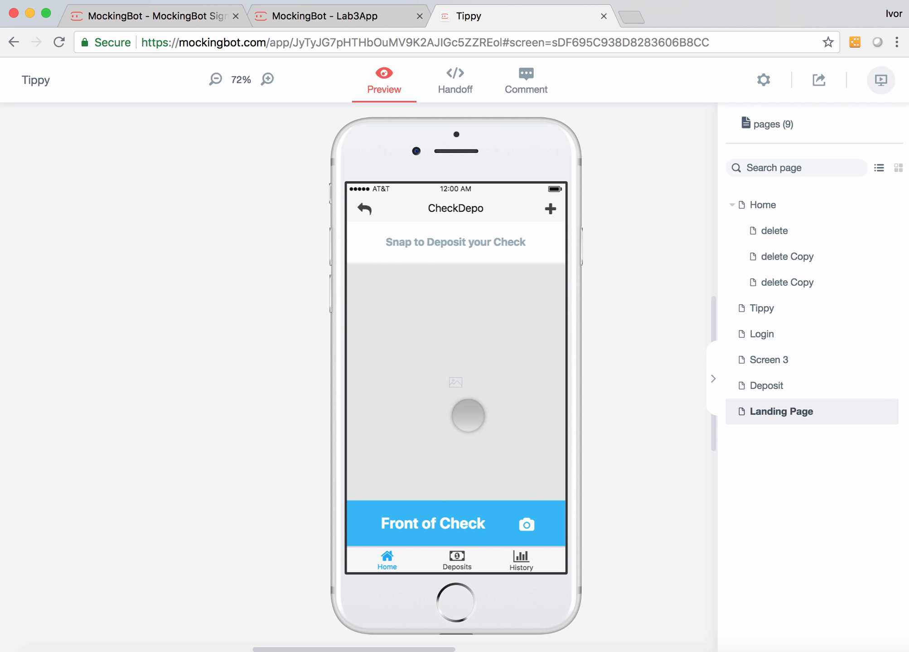
left_click(368, 208)
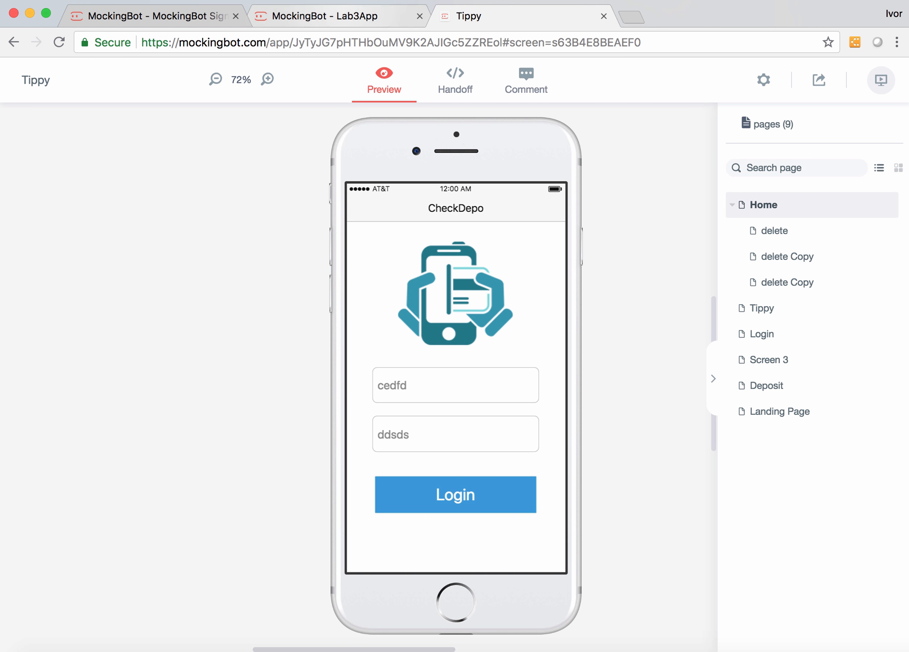
left_click(336, 16)
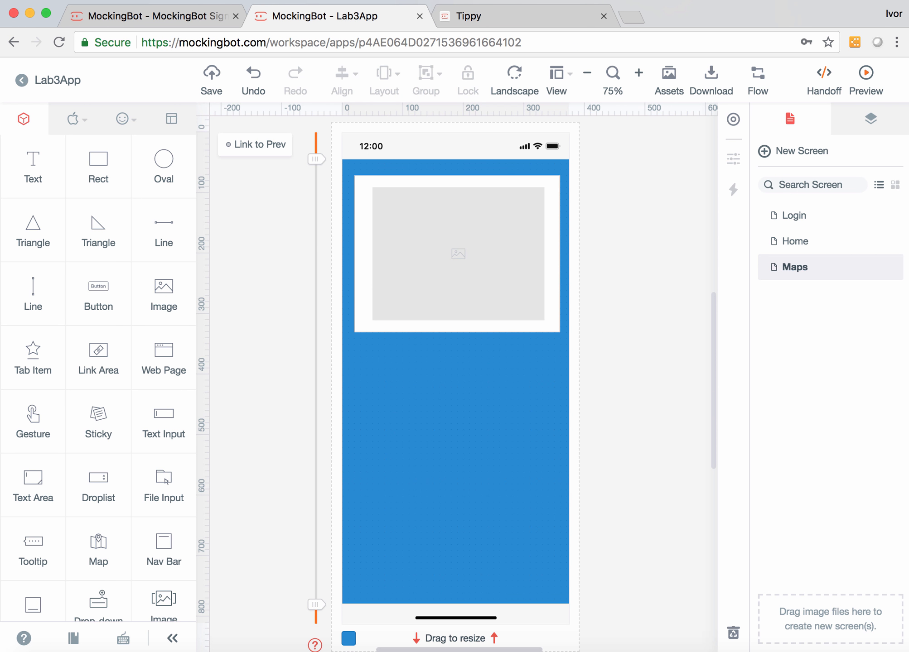
Add a text input of 340 × 50 below the white rectangle at X 20, Y 380.
left_click_drag(164, 421, 417, 373)
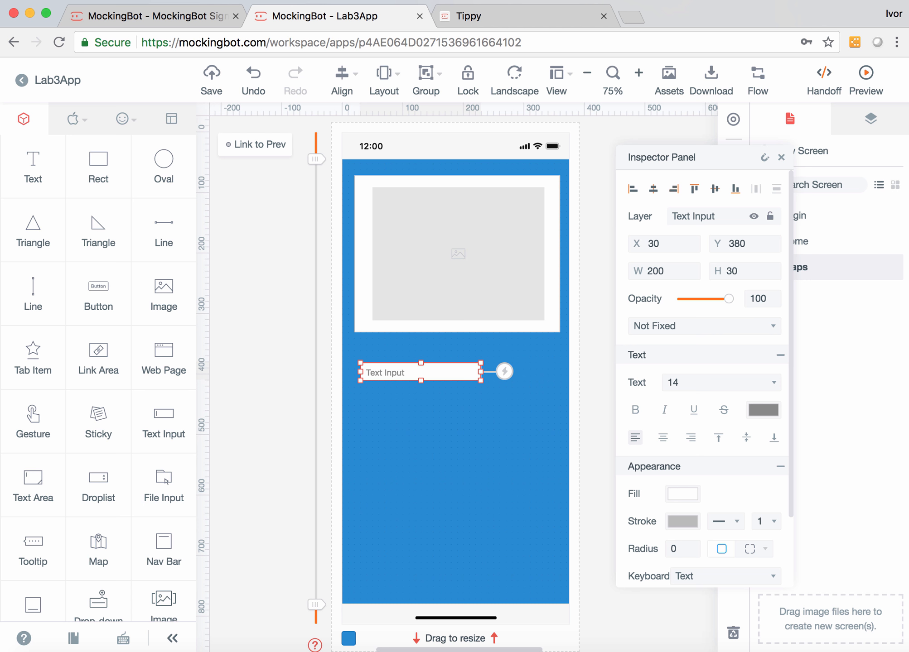
left_click_drag(480, 381, 559, 392)
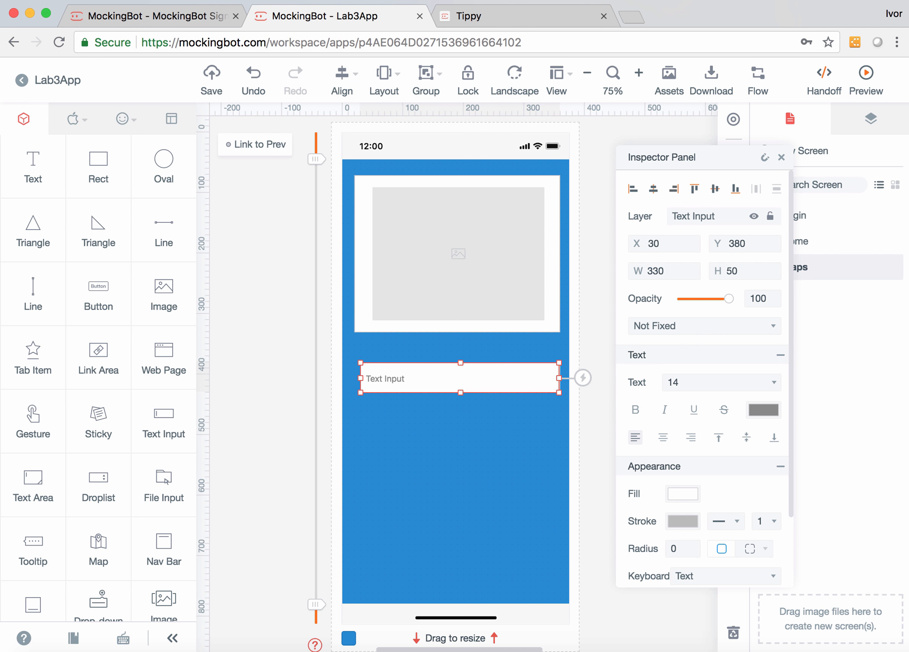
left_click_drag(362, 379, 354, 378)
left_click(435, 426)
Duplicate the text input and place the copy directly below the original at X 20, Y 460.
left_click(435, 379)
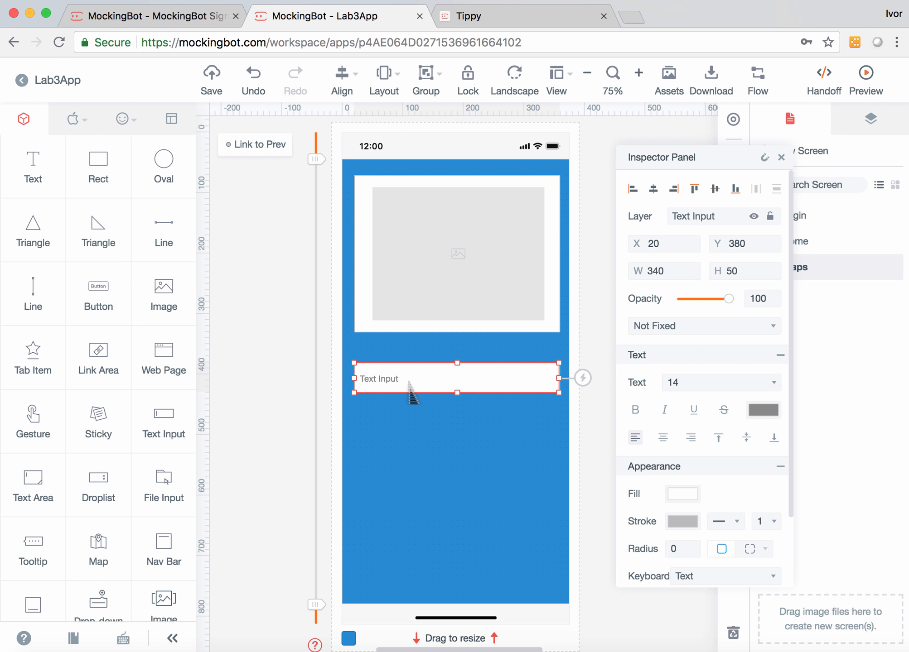
key("super+v")
mouse_move(410, 408)
left_mouse_down()
mouse_move(410, 456)
mouse_move(410, 426)
left_mouse_up()
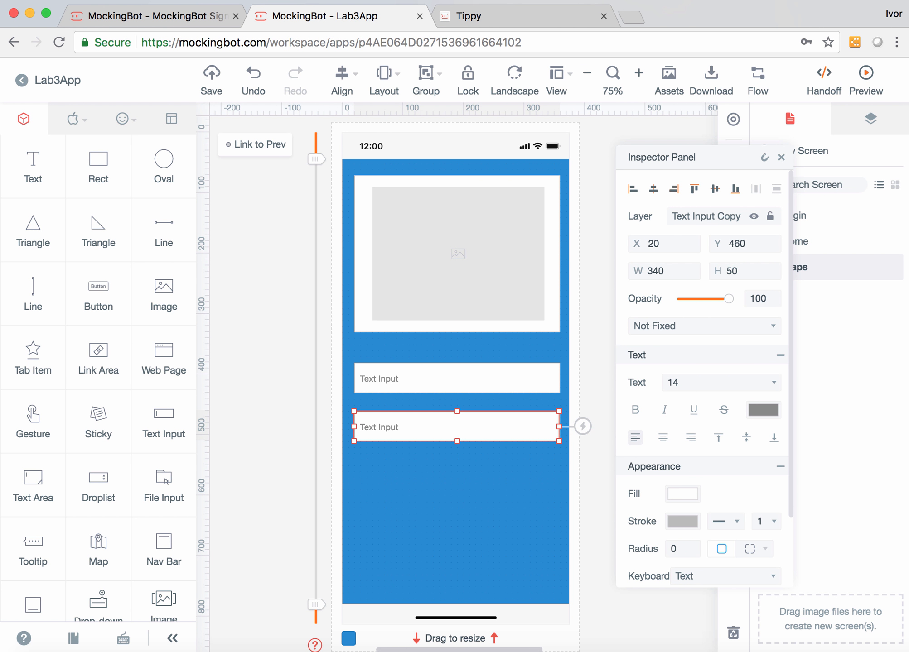
left_click(410, 348)
left_click(410, 378)
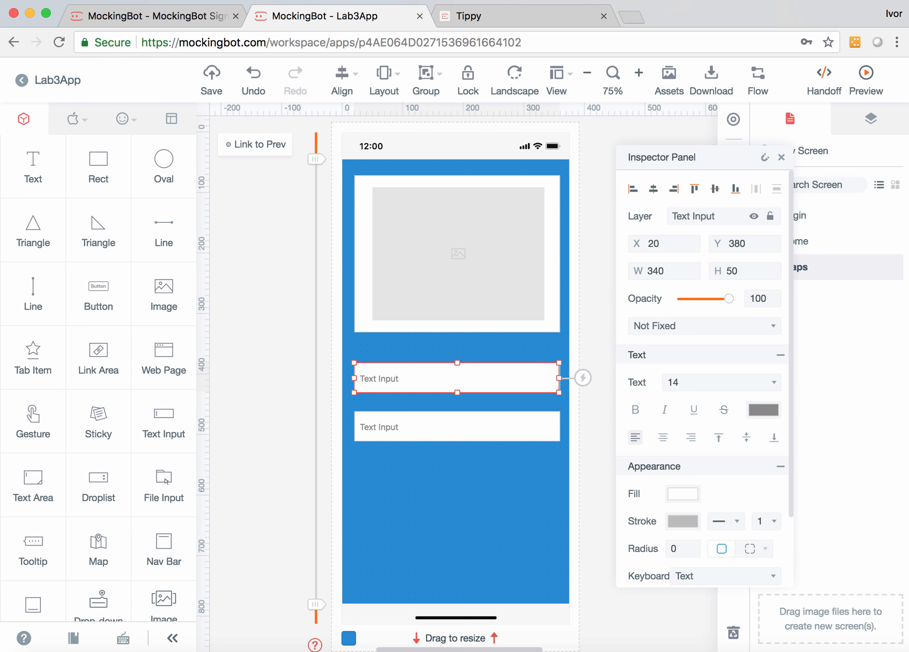
left_click(412, 426)
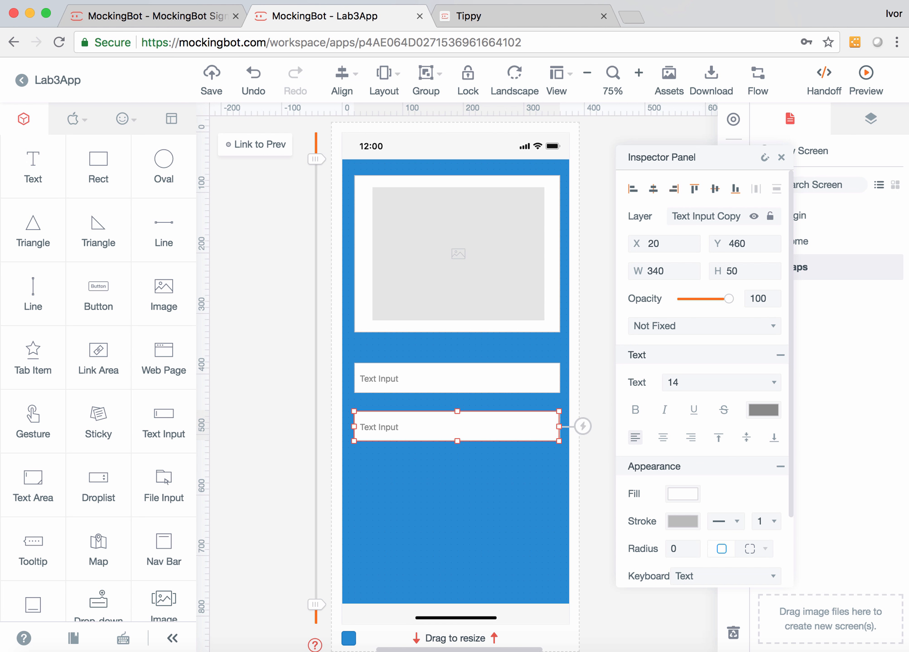
Move the Inspector Panel closer to the canvas and set the upper text input's text size to 20.
left_click(411, 378)
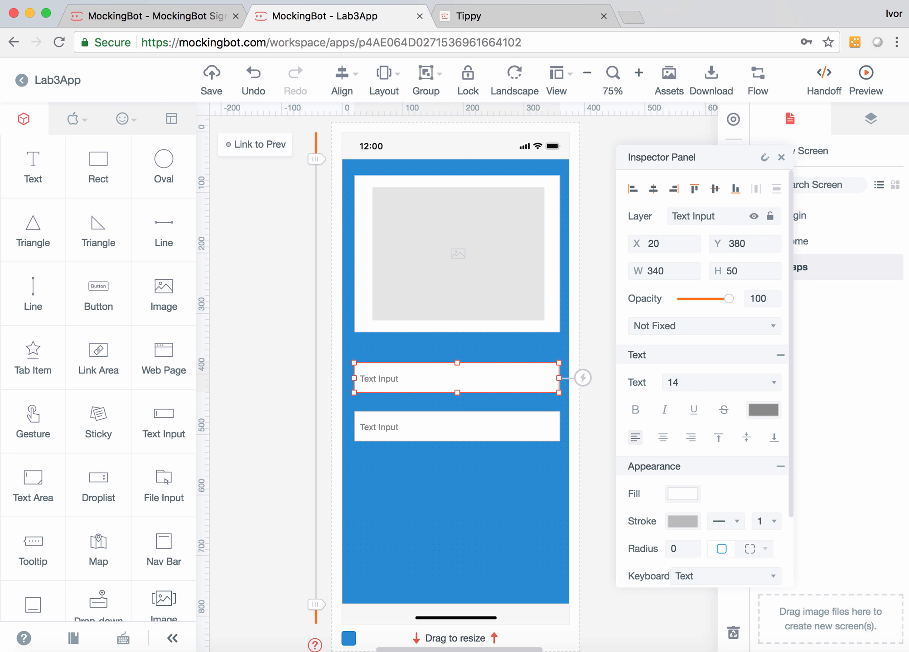
left_click(711, 383)
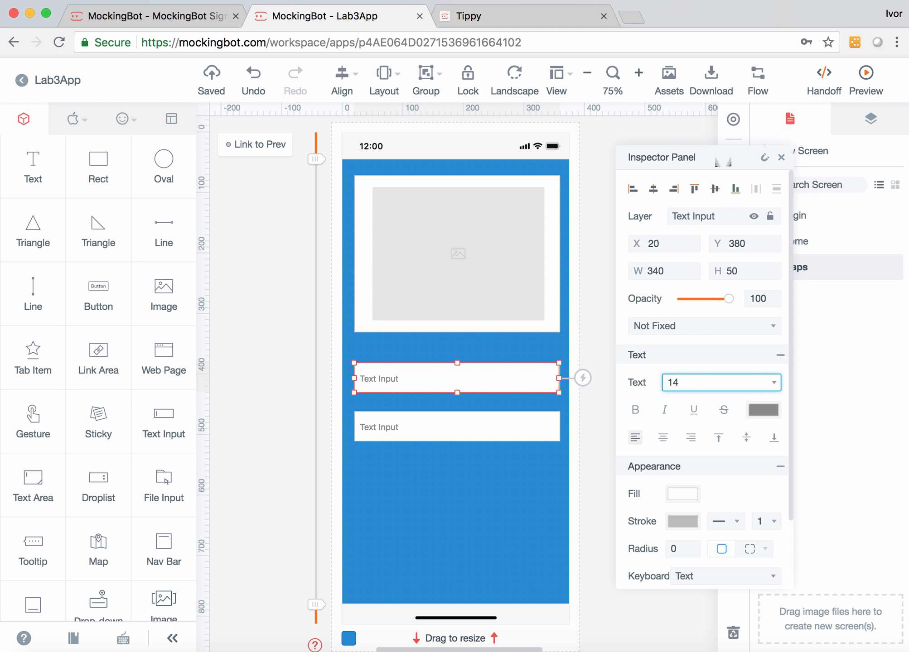
left_click_drag(724, 166, 698, 209)
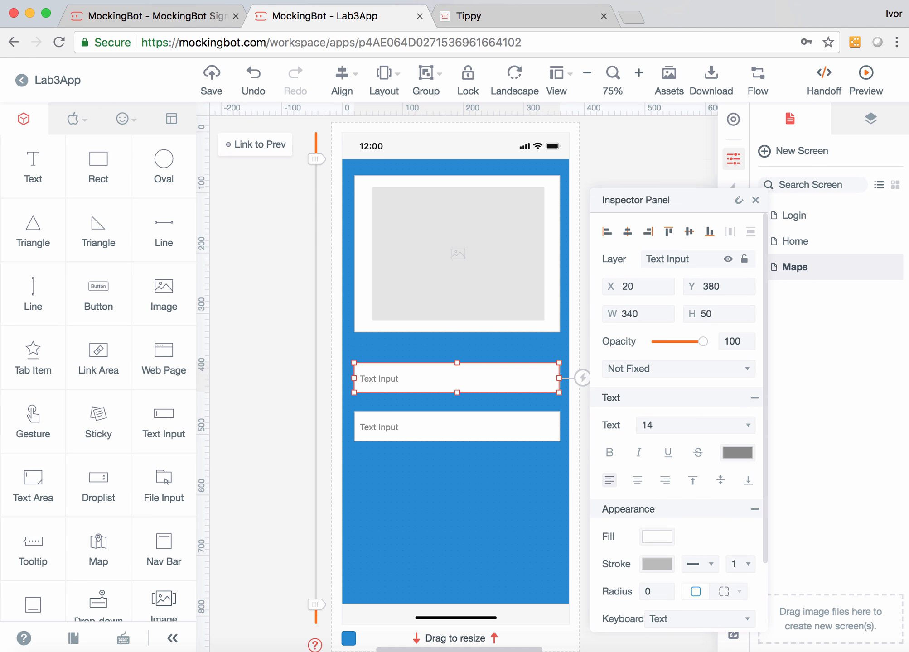
left_click(733, 159)
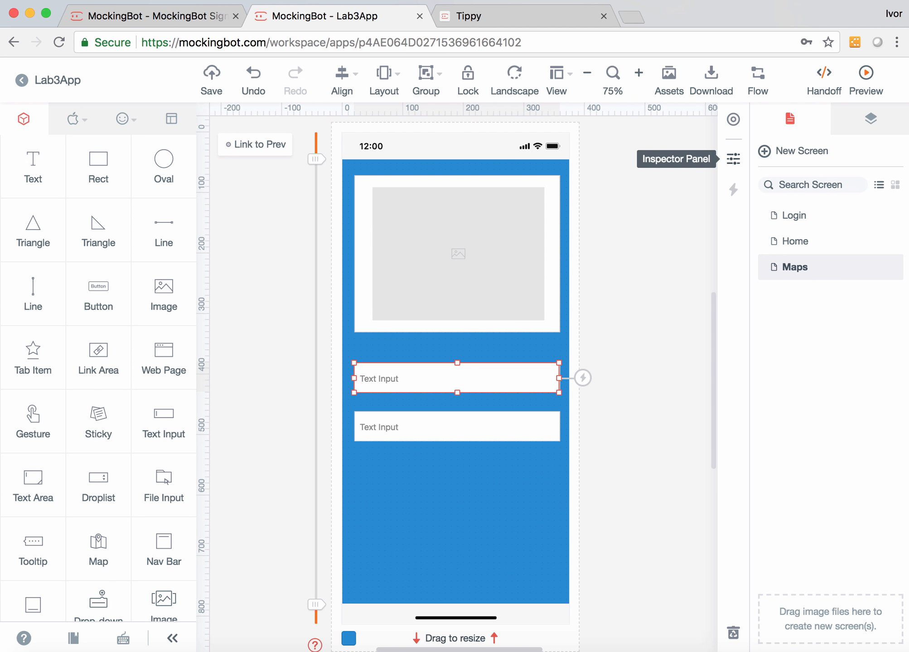
left_click(734, 158)
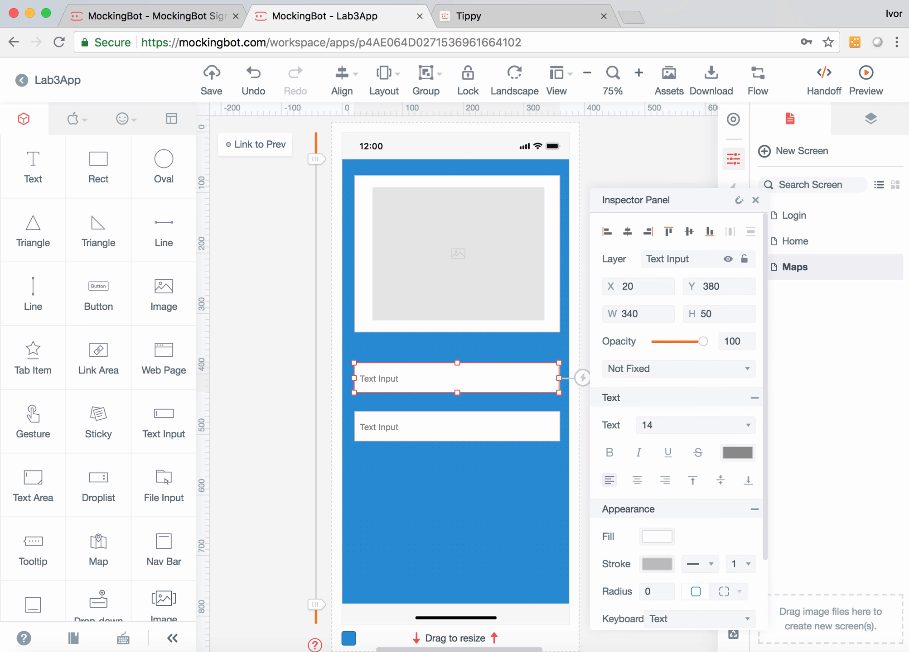
mouse_move(688, 202)
left_mouse_down()
mouse_move(693, 169)
mouse_move(690, 185)
left_mouse_up()
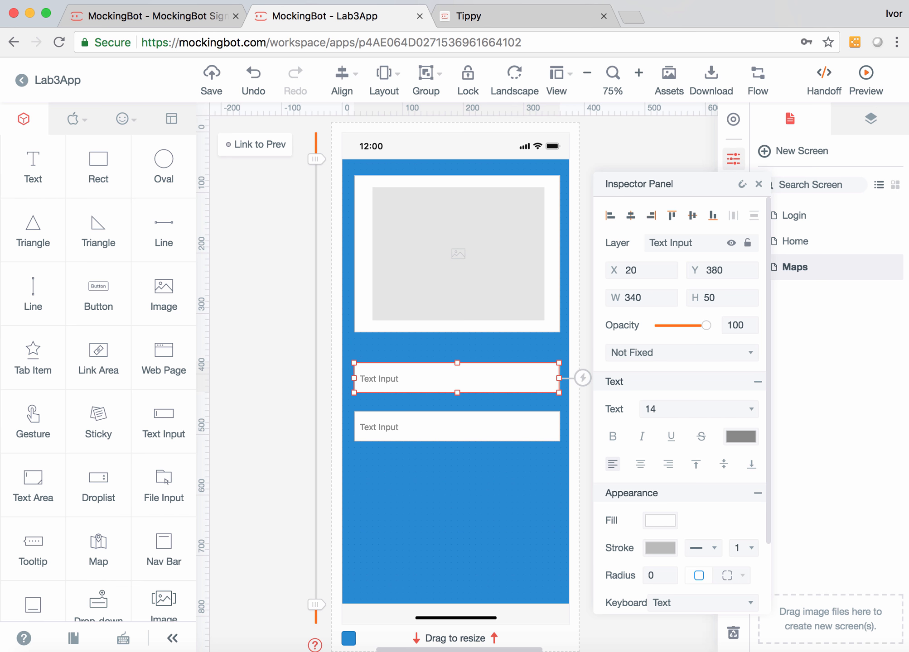
left_click(698, 409)
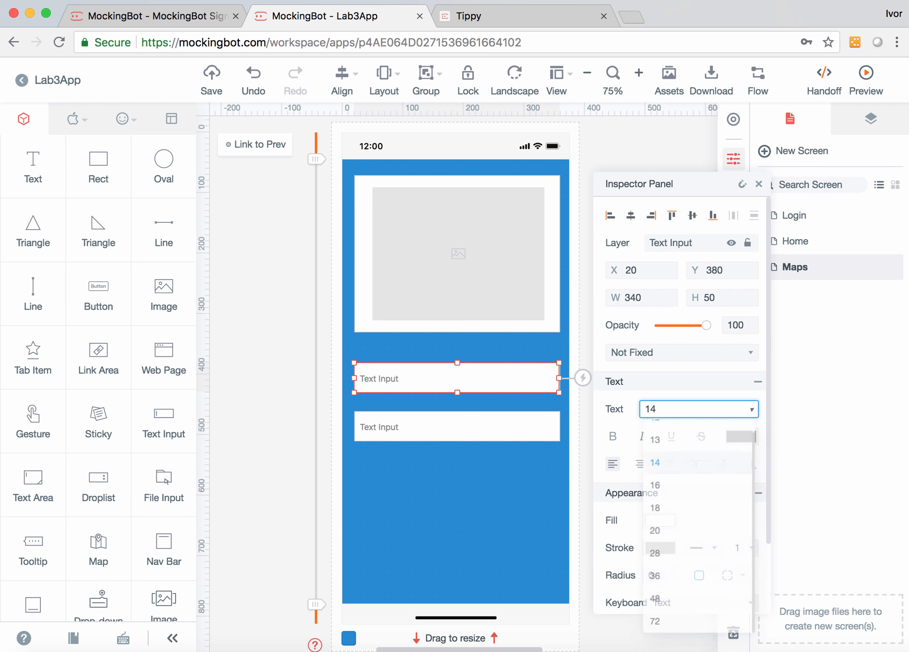
left_click(661, 538)
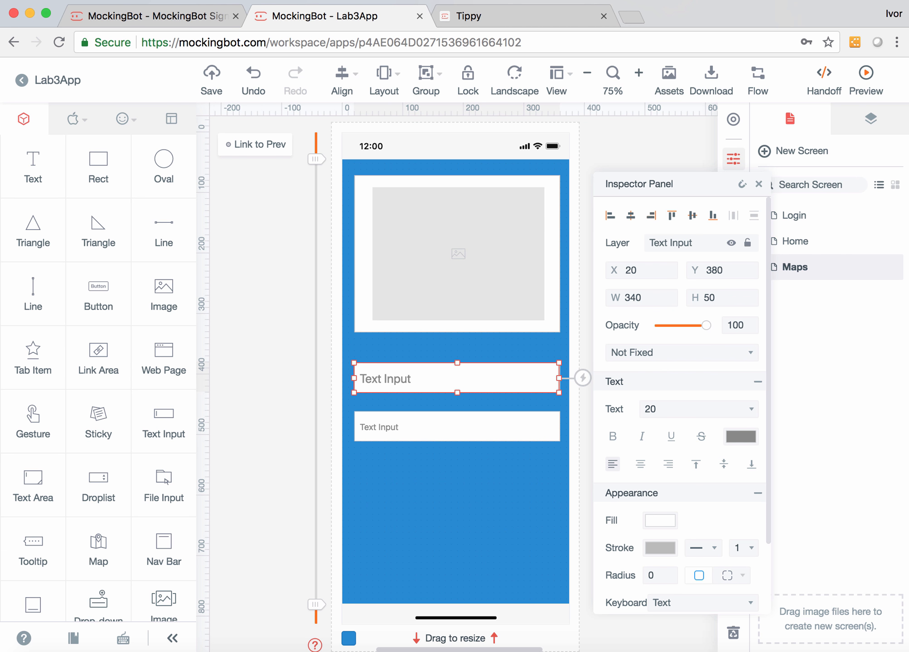
Replace the upper text input's placeholder text with "Username ...".
double_click(393, 379)
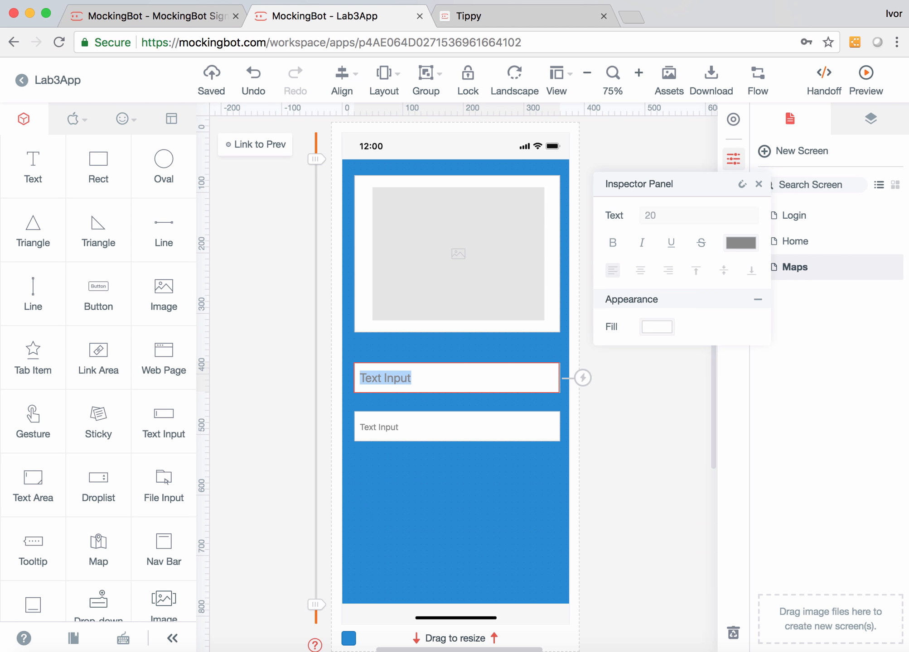
type("User")
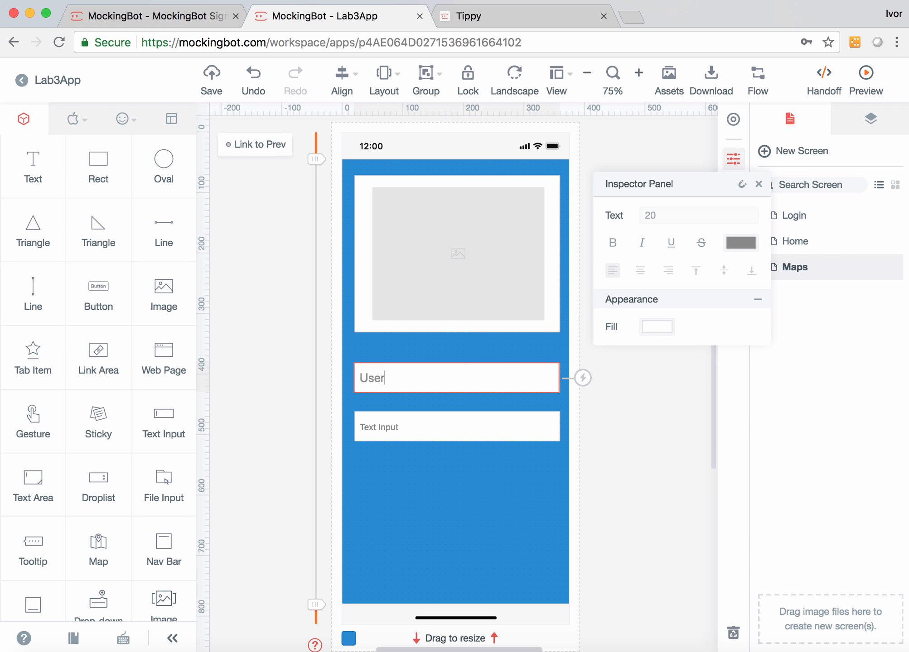
type("name ...")
key("Escape")
key("Escape")
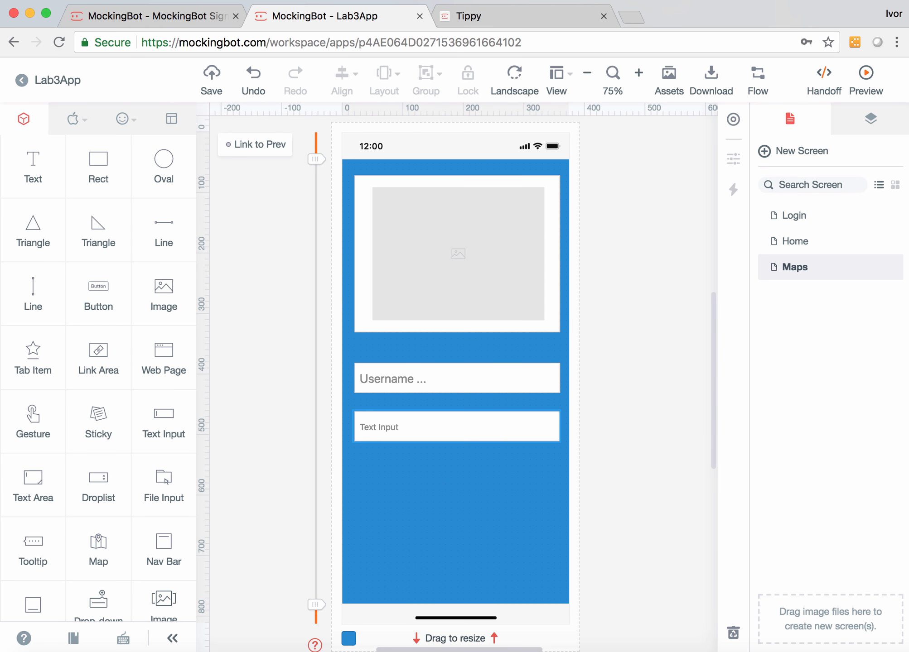
Set the lower text input's text size to 20.
left_click(456, 427)
left_click(457, 379)
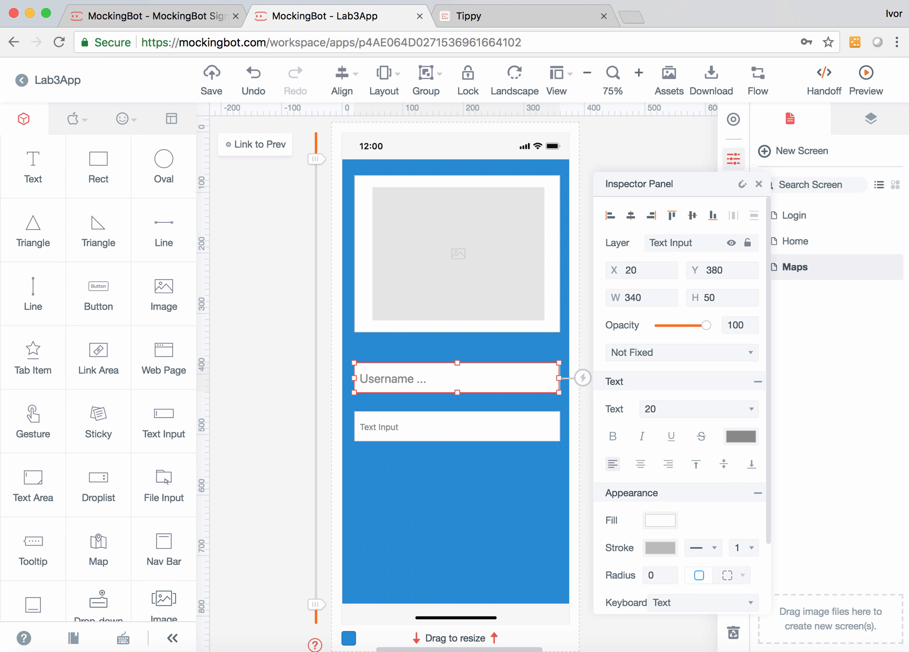
left_click(457, 427)
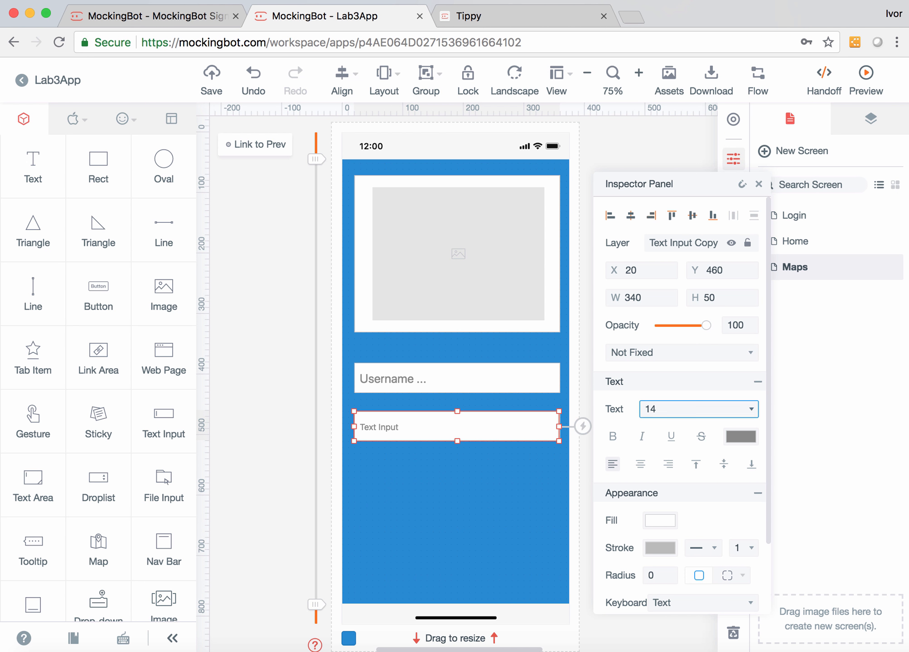
left_click(698, 409)
left_click(652, 538)
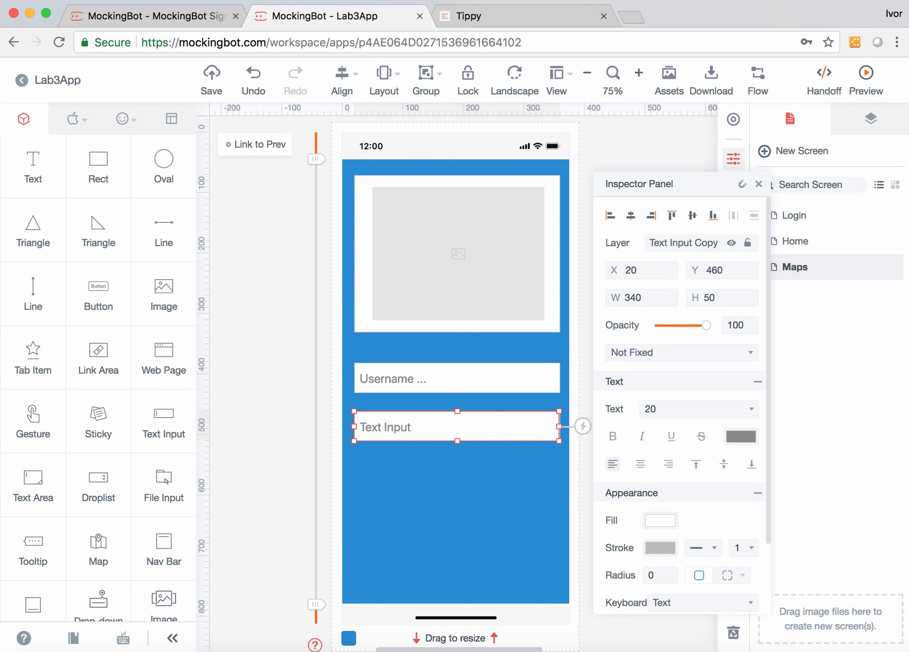
Replace the lower text input's placeholder text with "Password ....".
double_click(430, 427)
type("Pa")
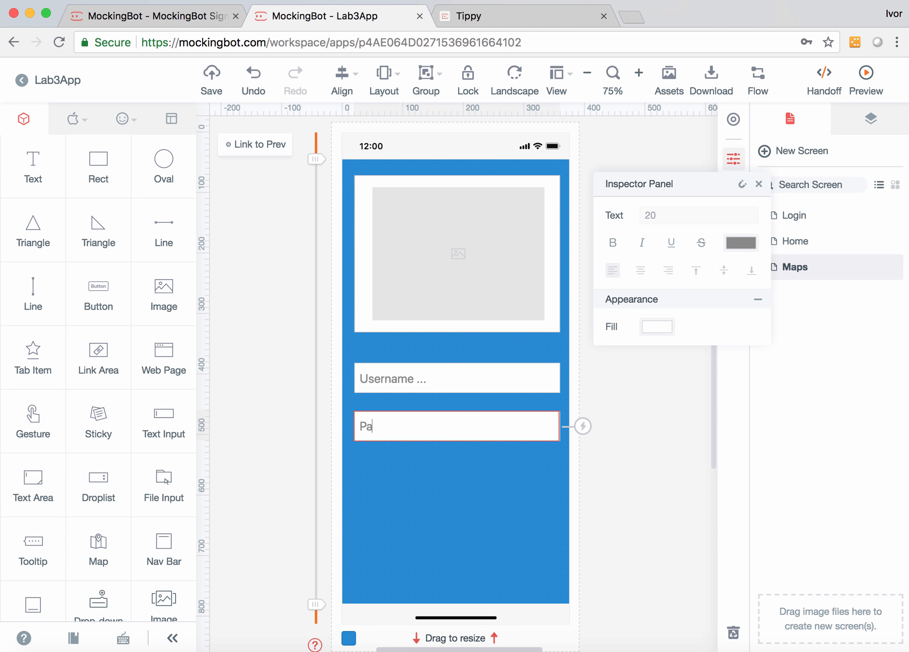
type("ssword ....")
left_click(457, 494)
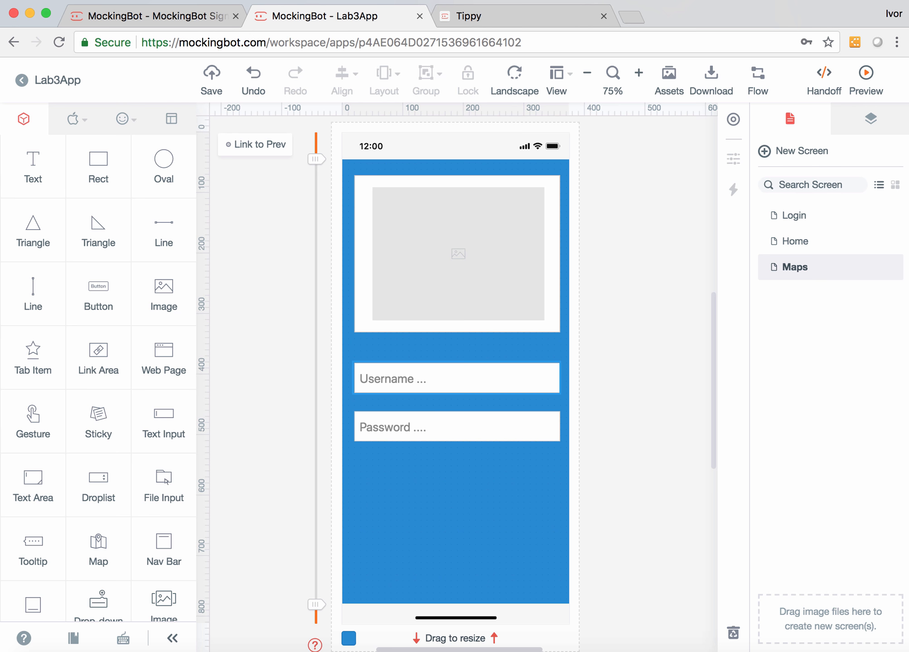
Test both login fields in the Tippy preview by entering sample text, and return to the Lab3App editor.
key("ctrl+Tab")
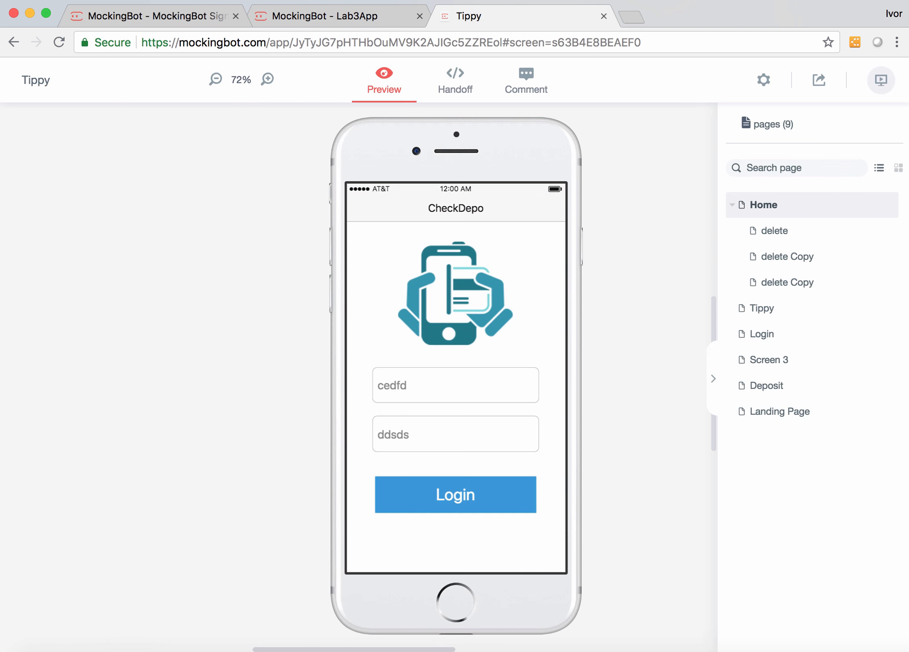
type("cdcdwcdcdcdc")
left_click(435, 434)
type("acacd")
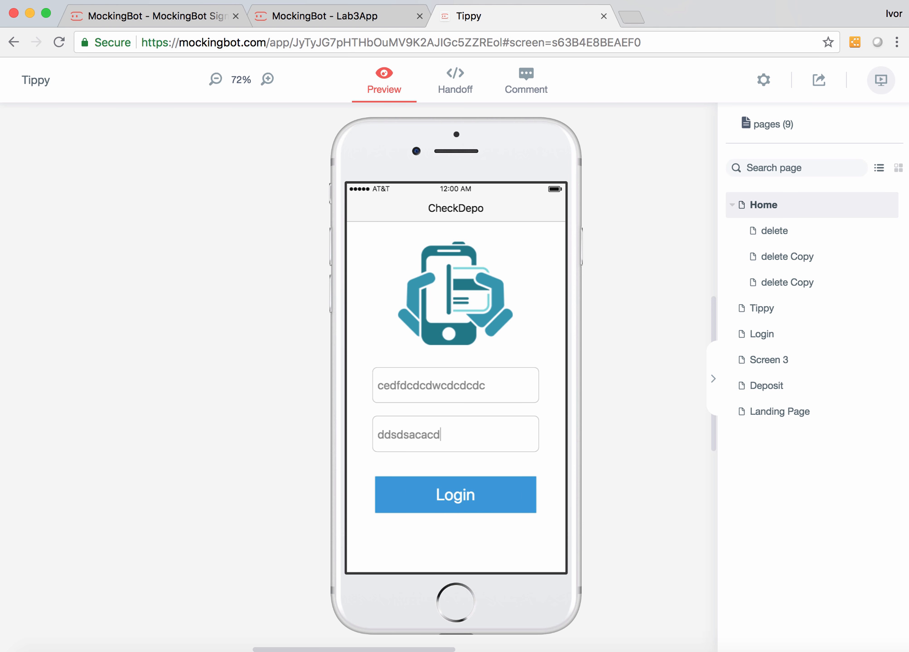
left_click(339, 16)
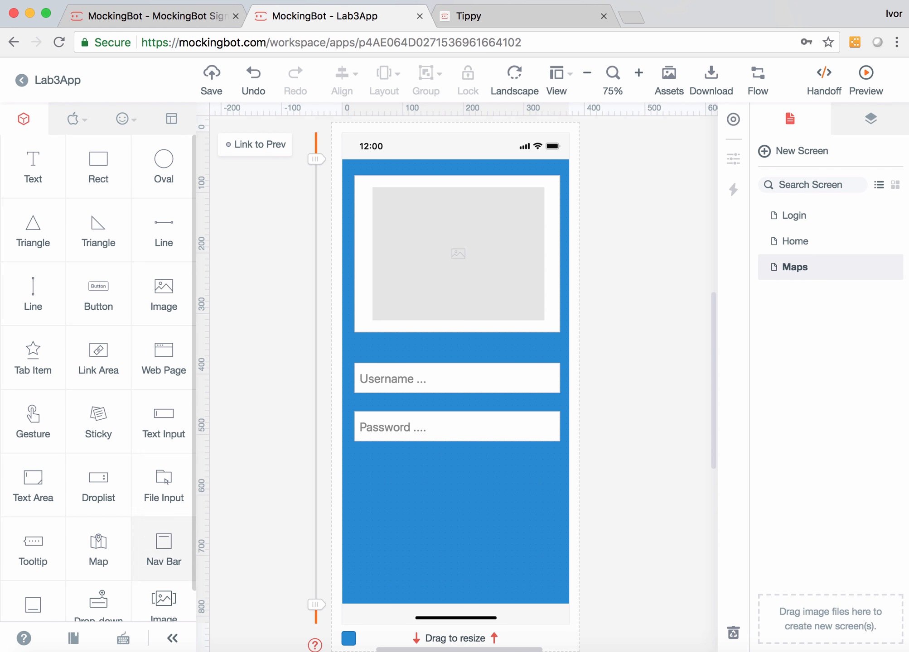
Add a button of 341 × 60 below the password input at X 20, Y 540.
scroll(164, 544, "down", 1)
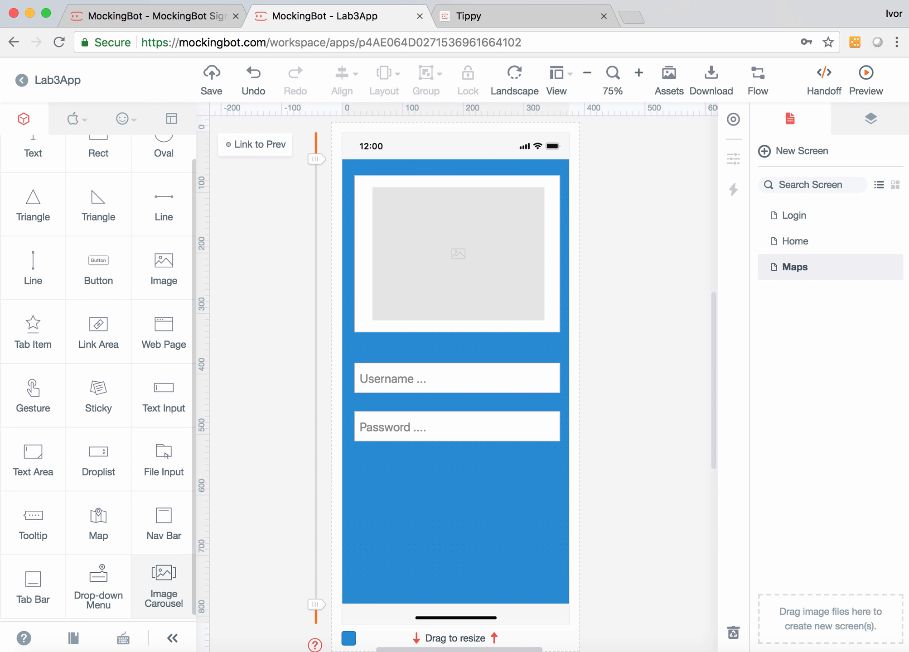
scroll(164, 521, "down", 1)
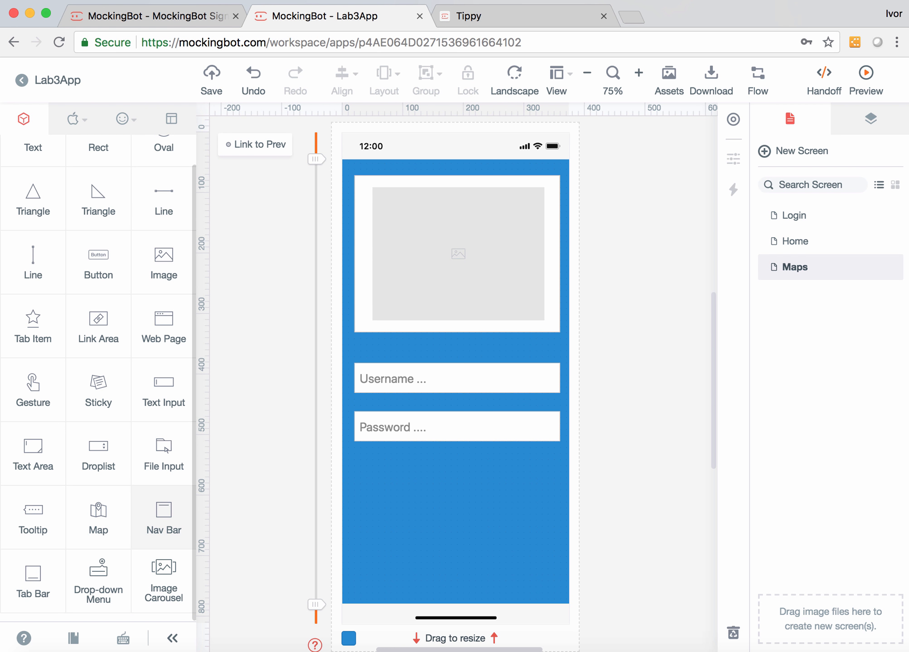
scroll(164, 521, "up", 1)
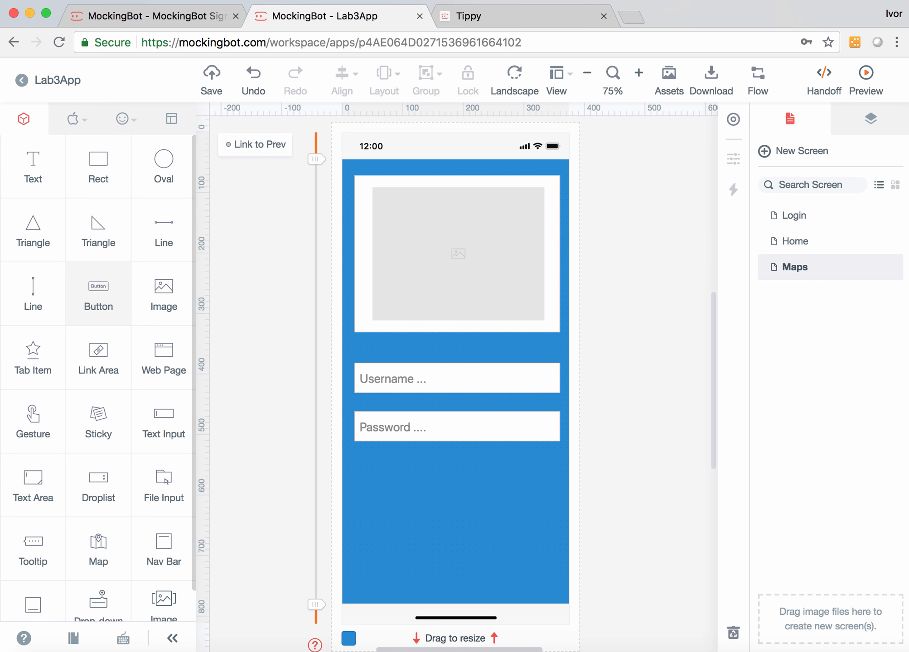
left_click_drag(99, 294, 560, 475)
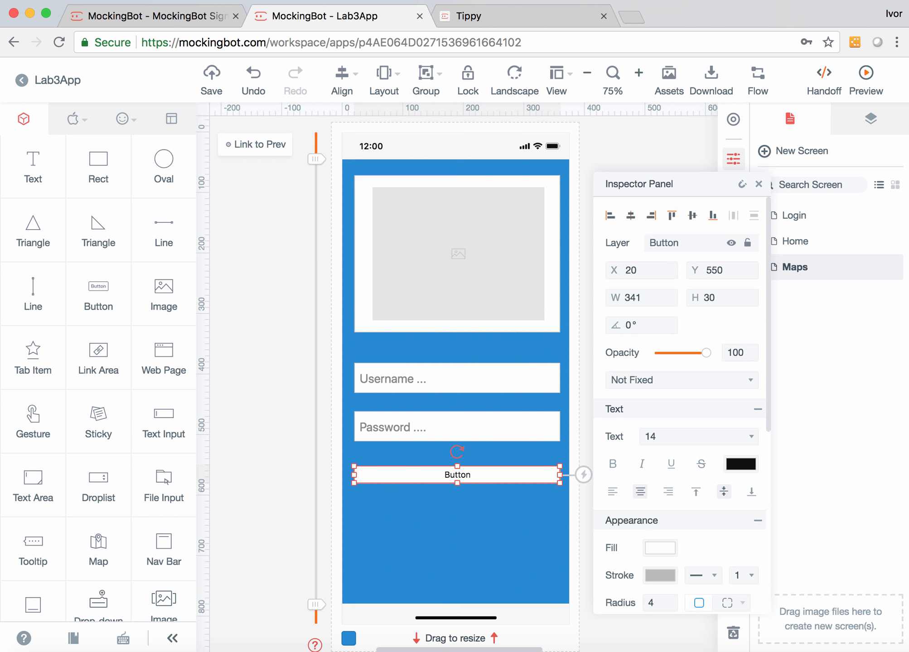
left_click_drag(457, 466, 457, 495)
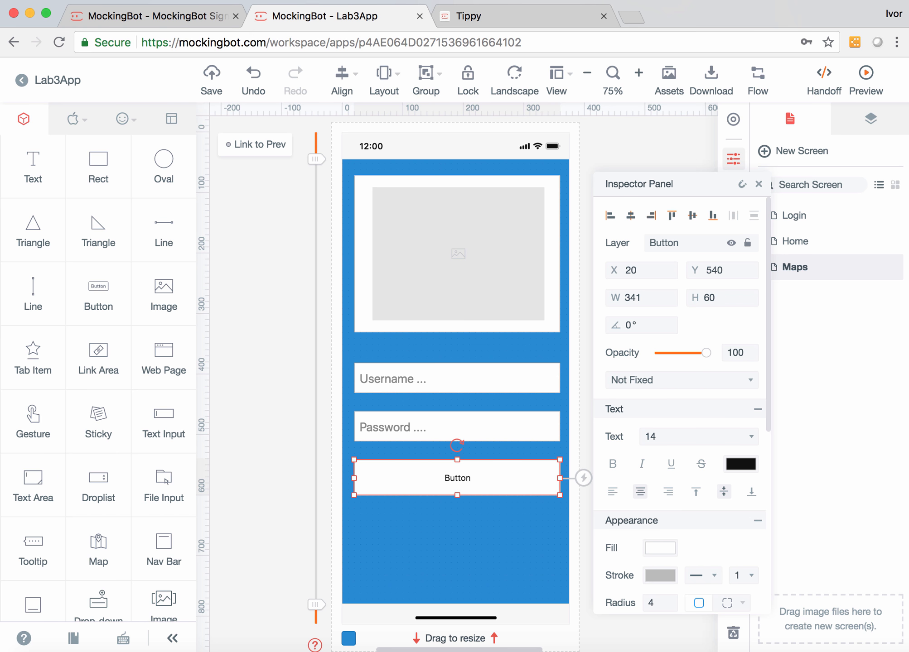
Set the button's text size to 28 and its text colour to dark blue 13518A.
left_click(697, 437)
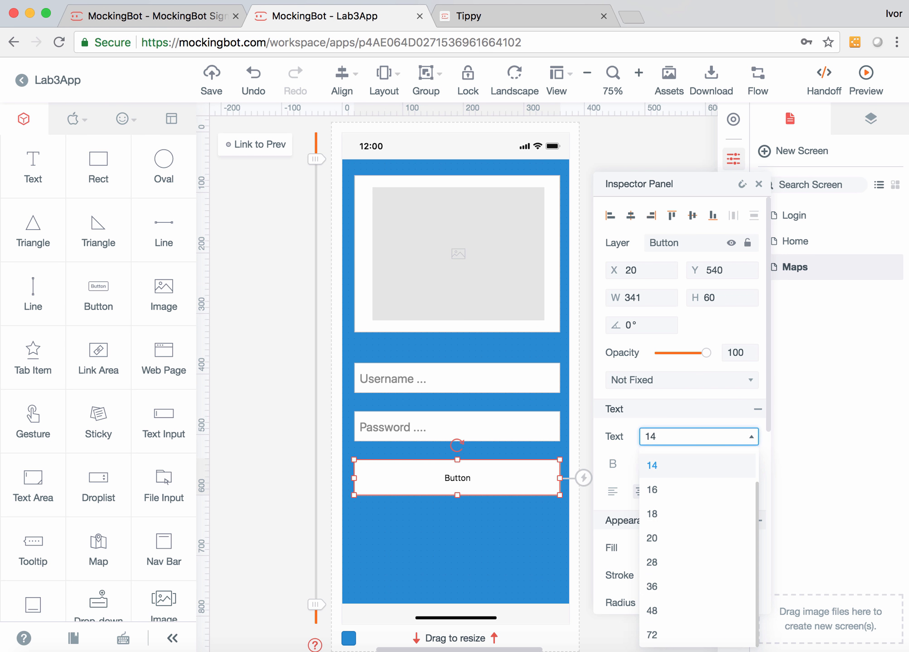
left_click(652, 538)
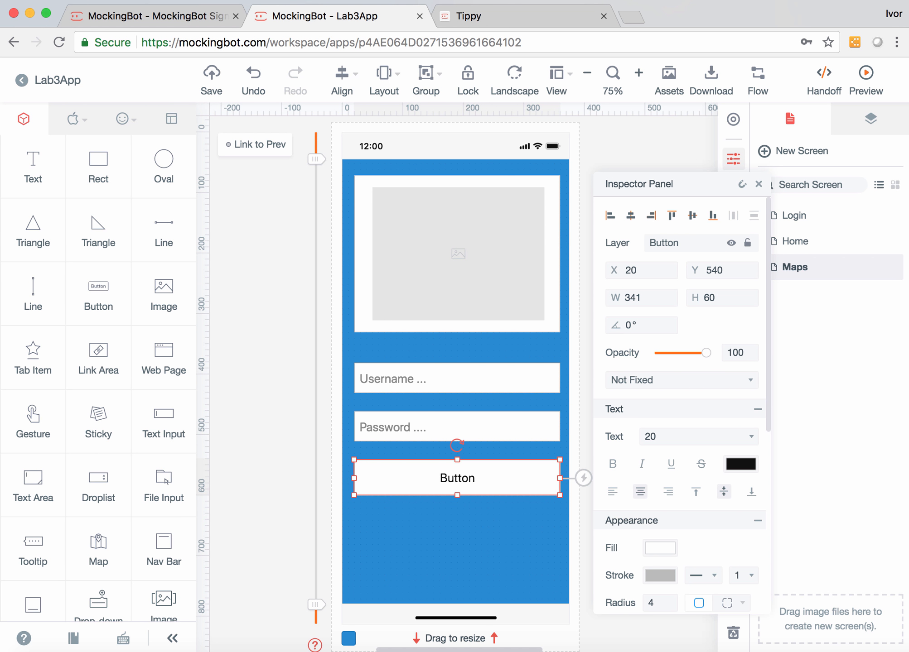
left_click(697, 436)
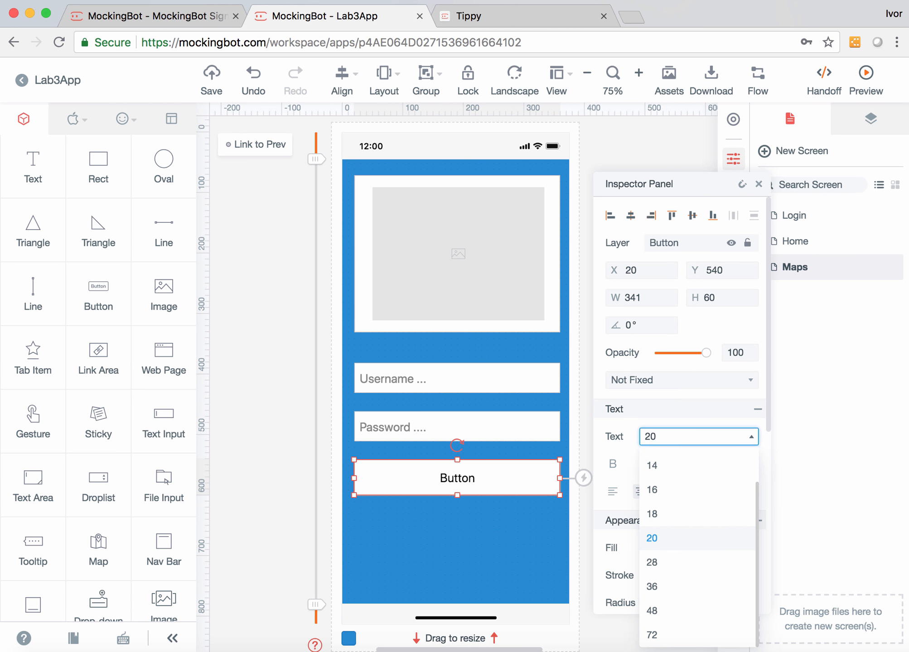
left_click(652, 562)
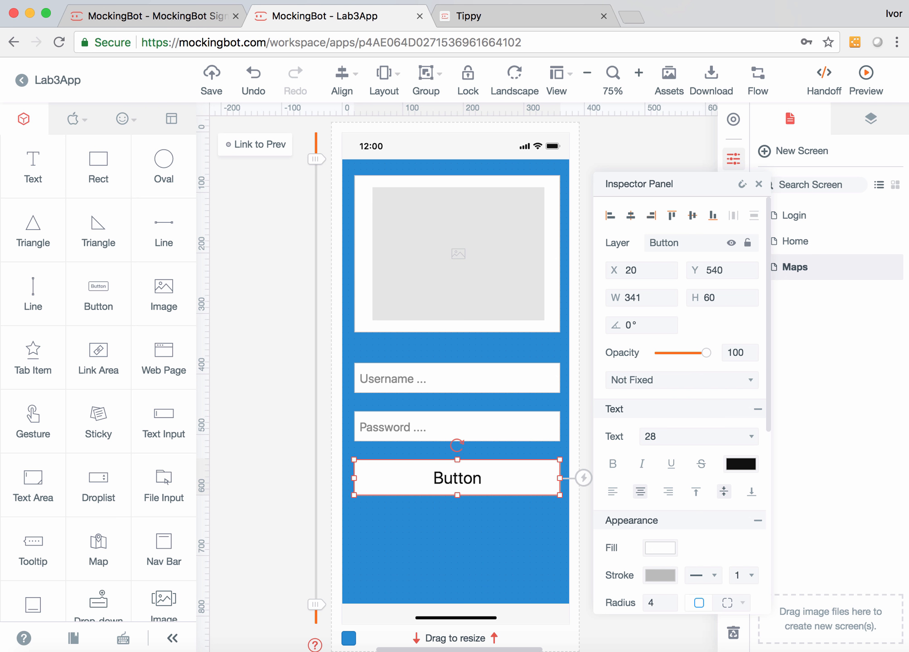
left_click(740, 464)
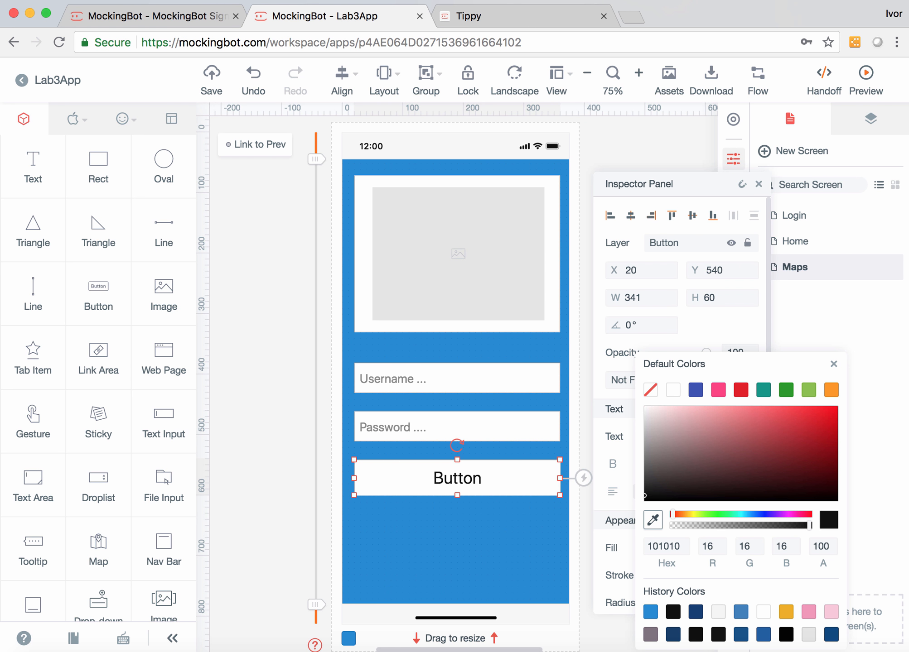
left_click(741, 634)
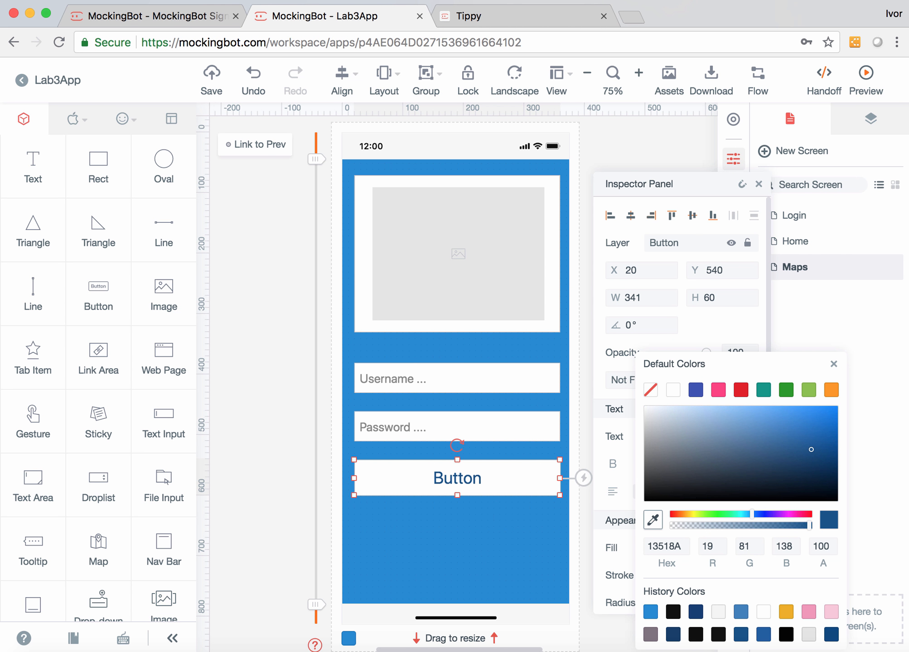
Replace the button's label with "LOGIN".
double_click(457, 478)
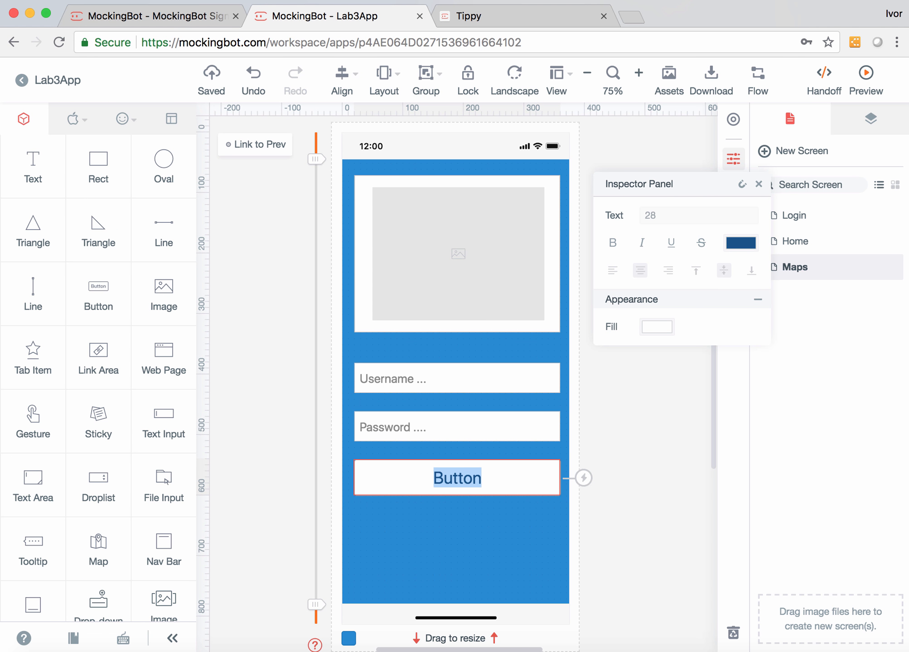
type("LOGIN")
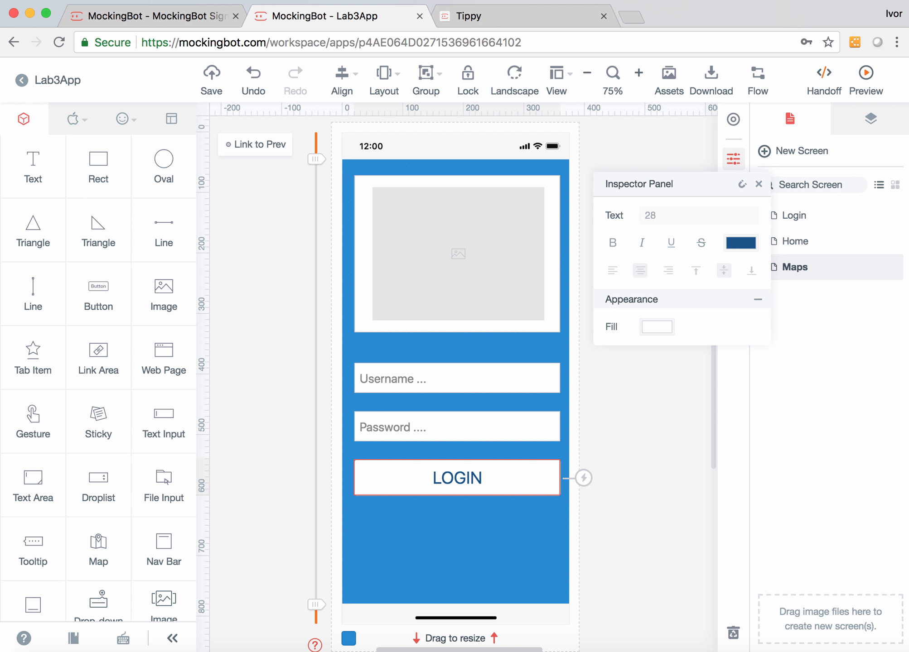
key("Escape")
Try amber F0B00C and pink FAC8DA as the LOGIN button's fill, and settle on dark blue 13518A.
left_click(457, 478)
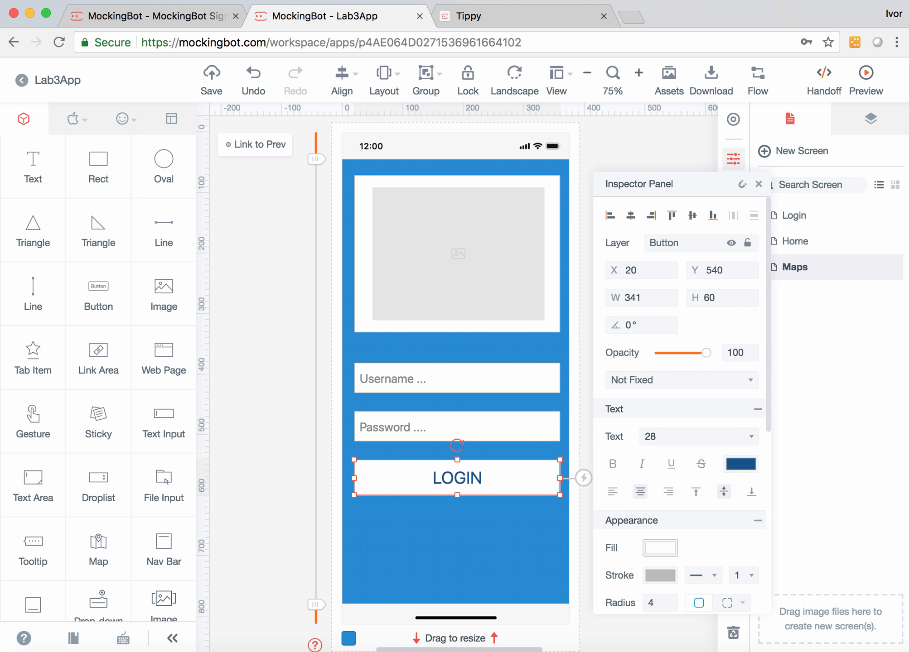
left_click(660, 548)
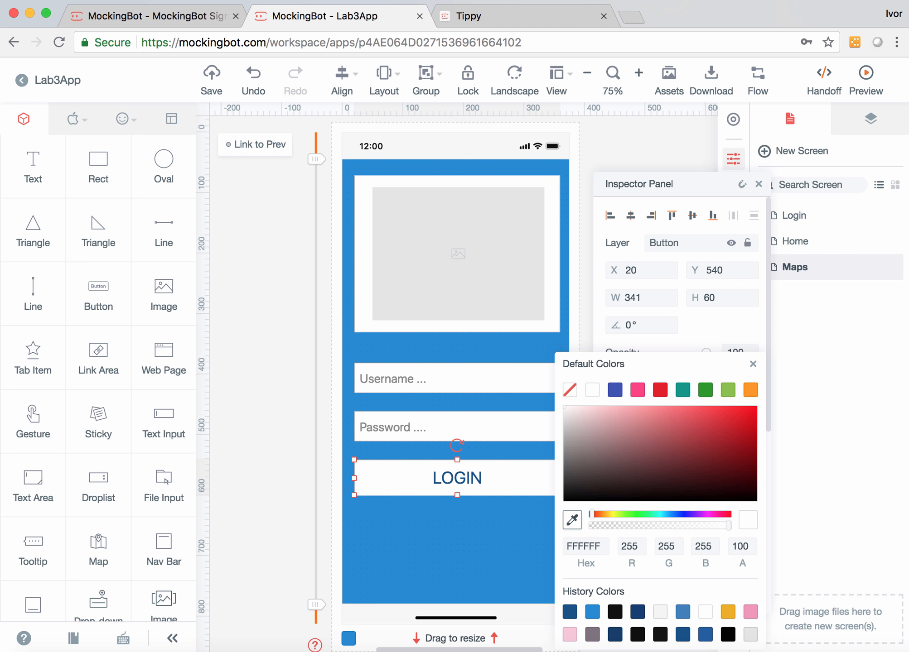
left_click(728, 611)
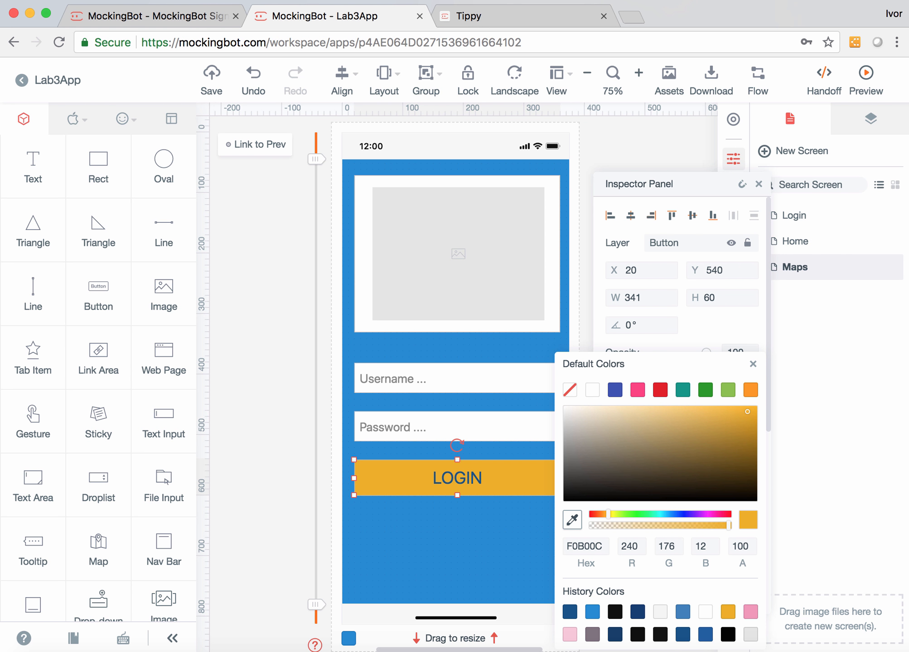
left_click(569, 635)
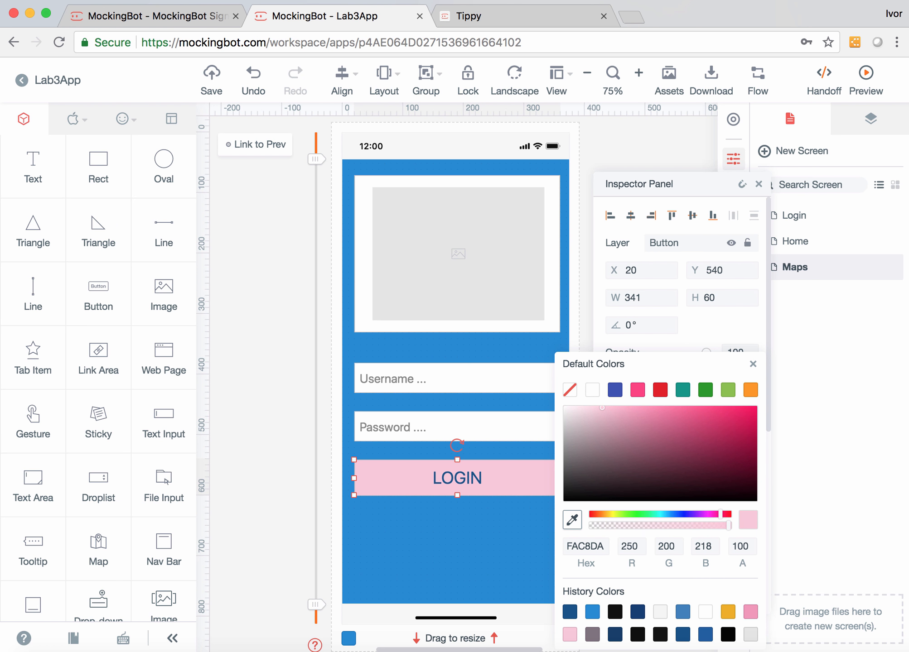
left_click(569, 612)
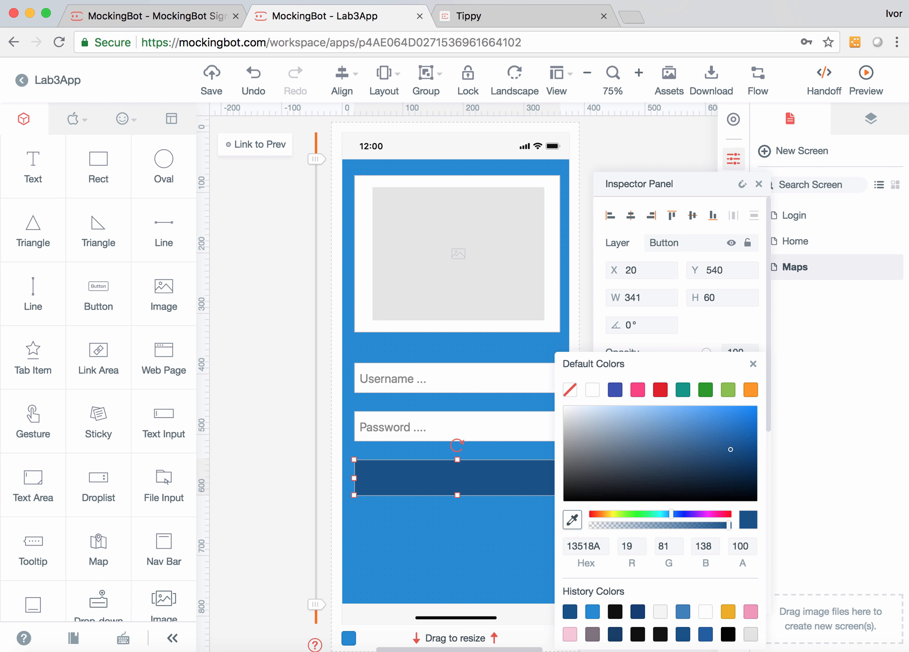
left_click(500, 544)
Change the LOGIN button's text colour to white.
left_click(490, 478)
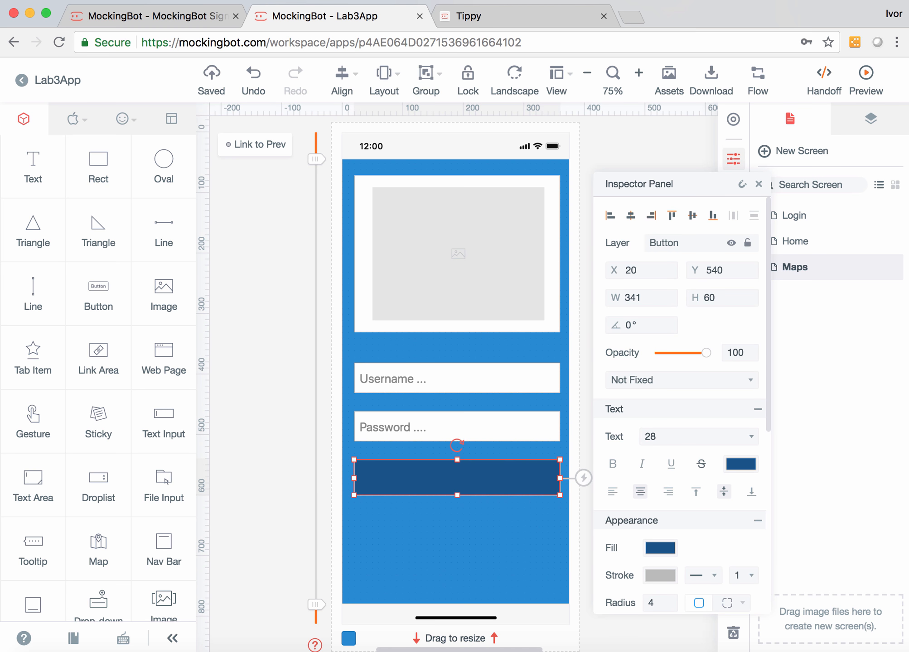
left_click(741, 464)
left_click(673, 390)
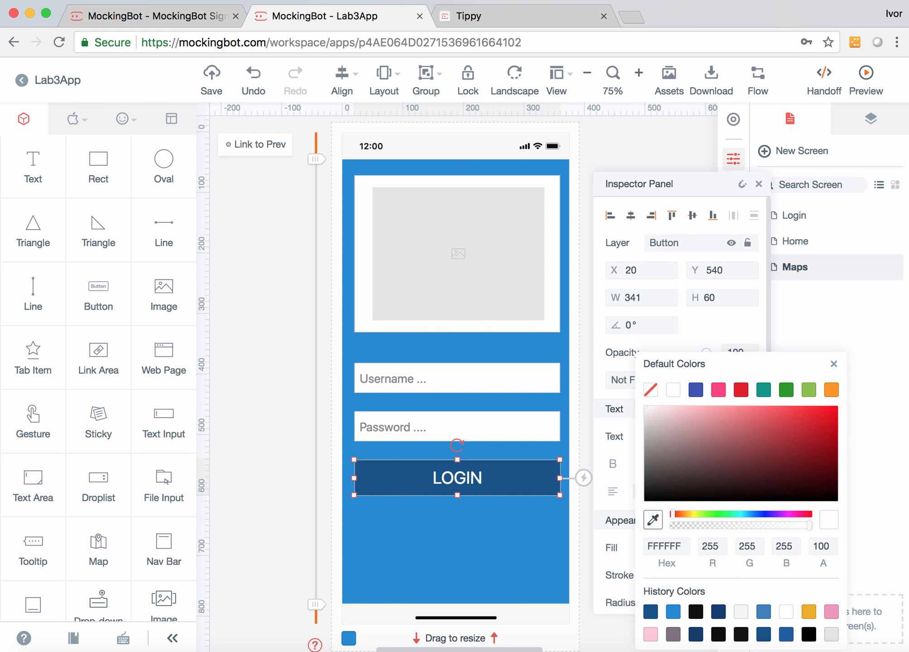
left_click(507, 543)
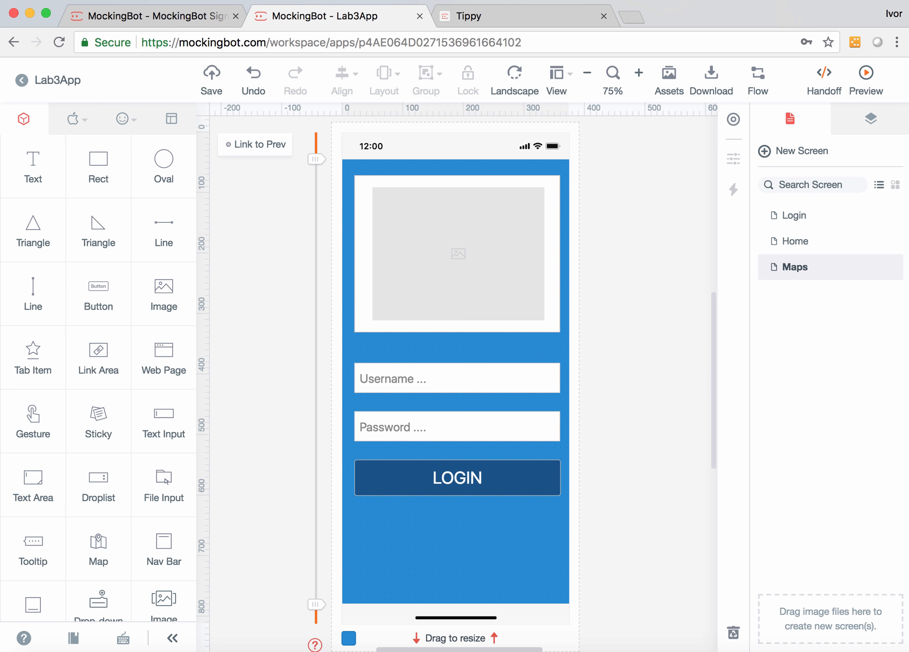
Duplicate the LOGIN button and place the copy directly below the original at X 19, Y 630.
left_click_drag(99, 294, 396, 523)
key("Delete")
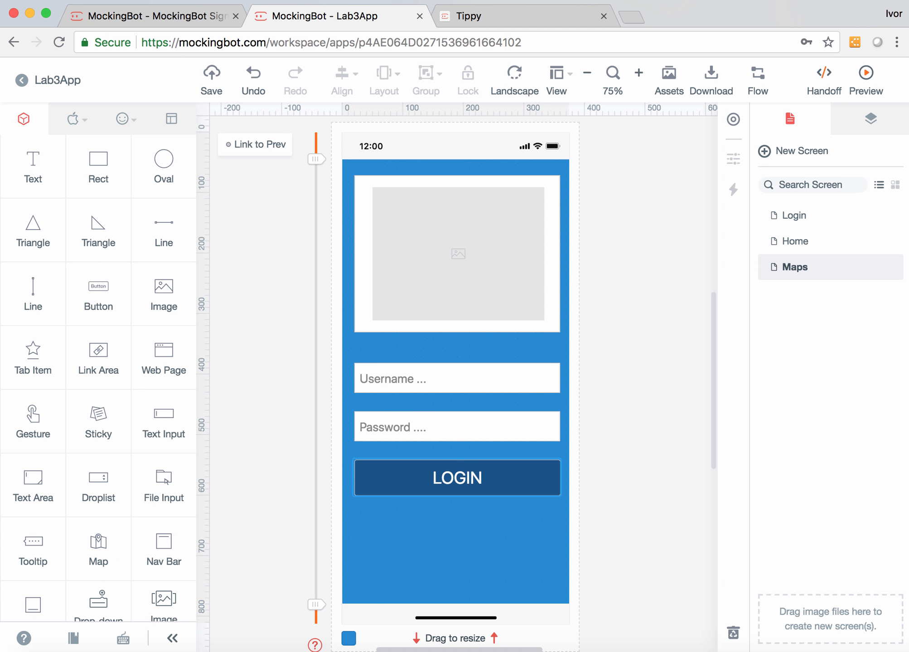
left_click(457, 478)
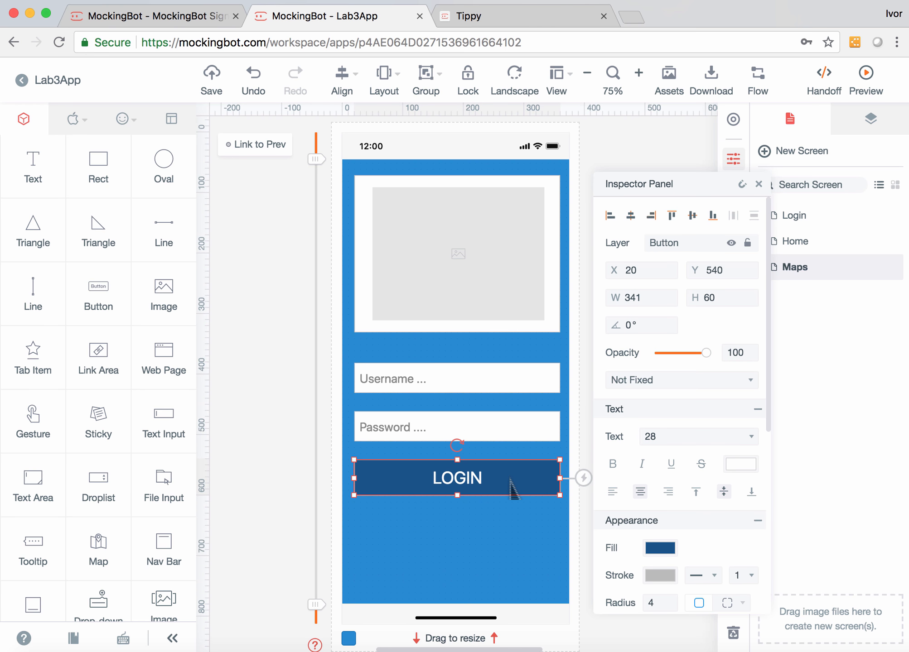
key("super+d")
left_click_drag(457, 514, 457, 532)
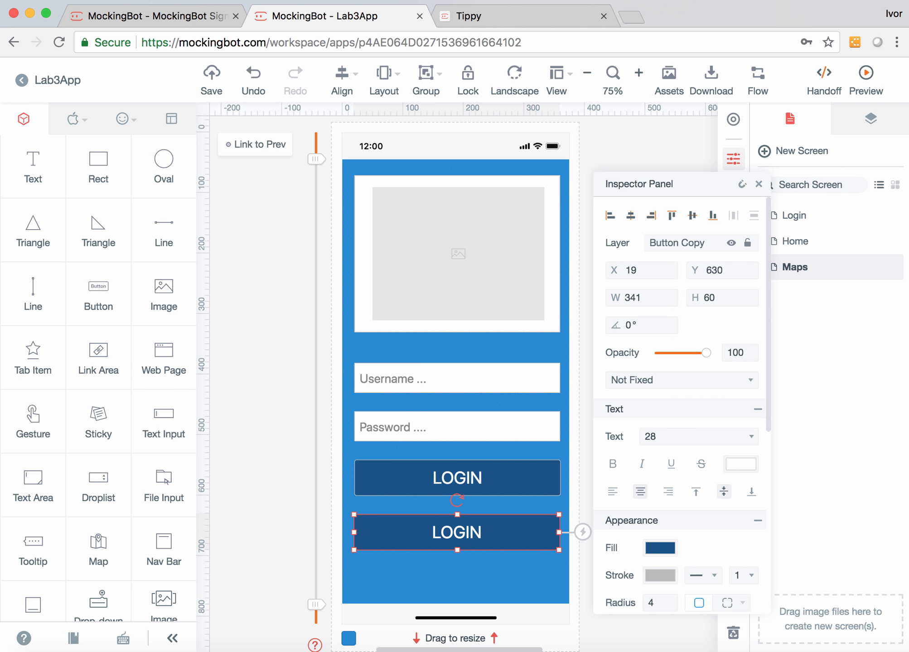
key("Escape")
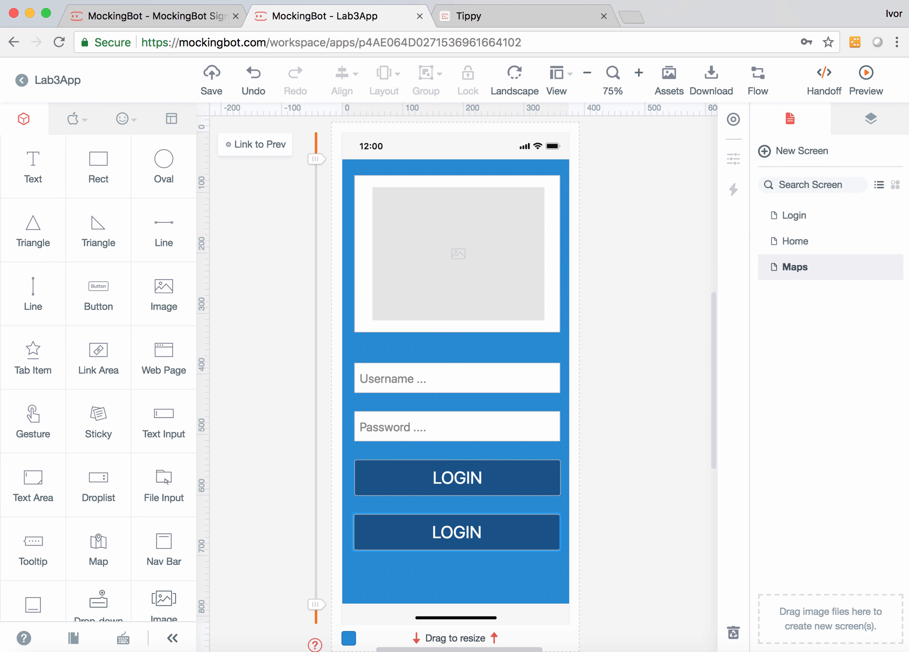
Change the lower button's label to "REGISTER".
double_click(457, 532)
type("REGISTER")
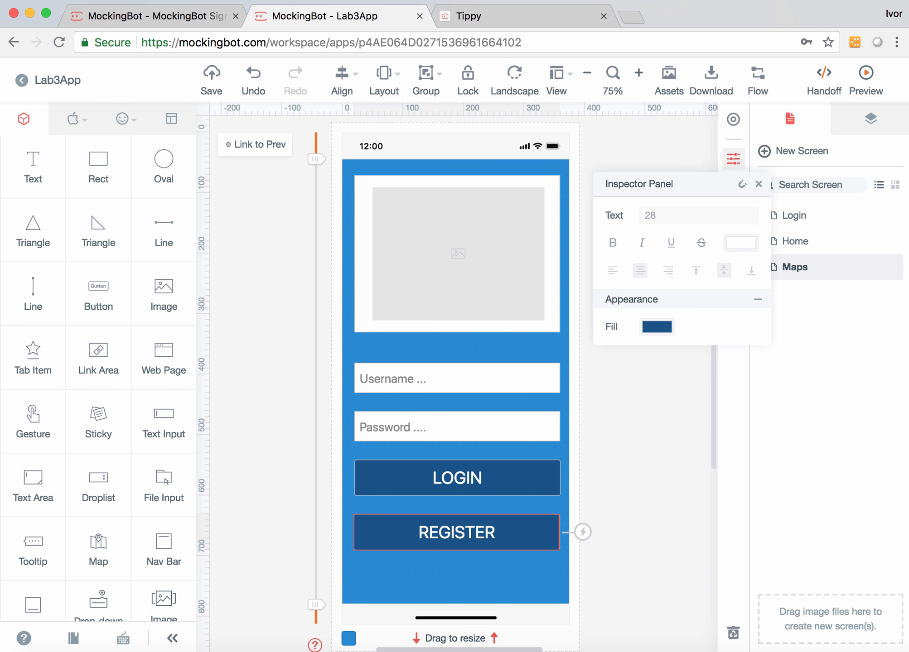
key("Escape")
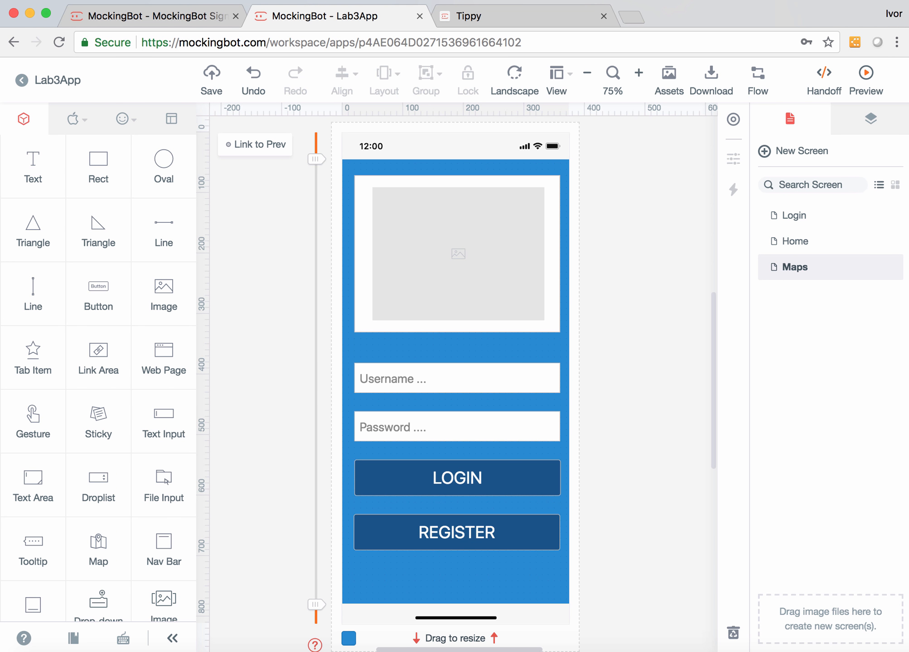
Move the REGISTER button up to Y 623, closer to the LOGIN button.
left_click(457, 532)
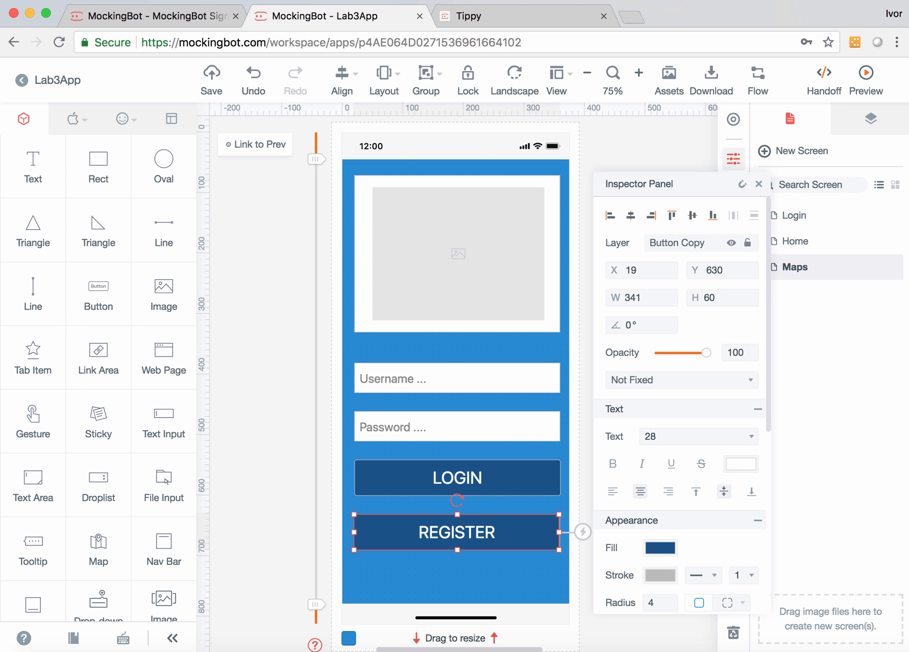
key("Up")
key("Up")
key("Up")
key("Up")
key("Up")
key("Up")
key("Up")
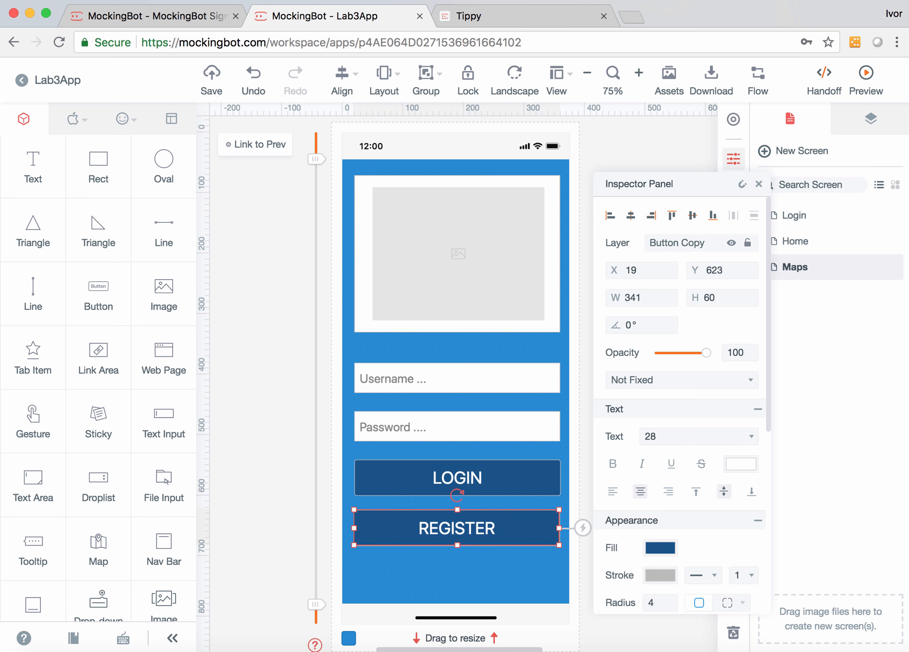
key("Escape")
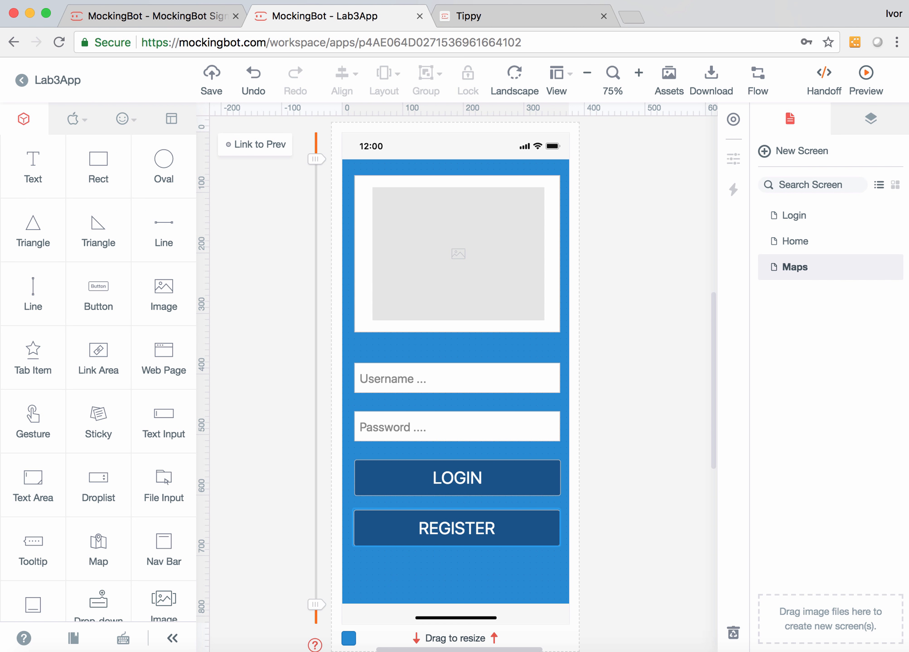
Rename the Home screen as Register and return to the Maps screen.
double_click(795, 241)
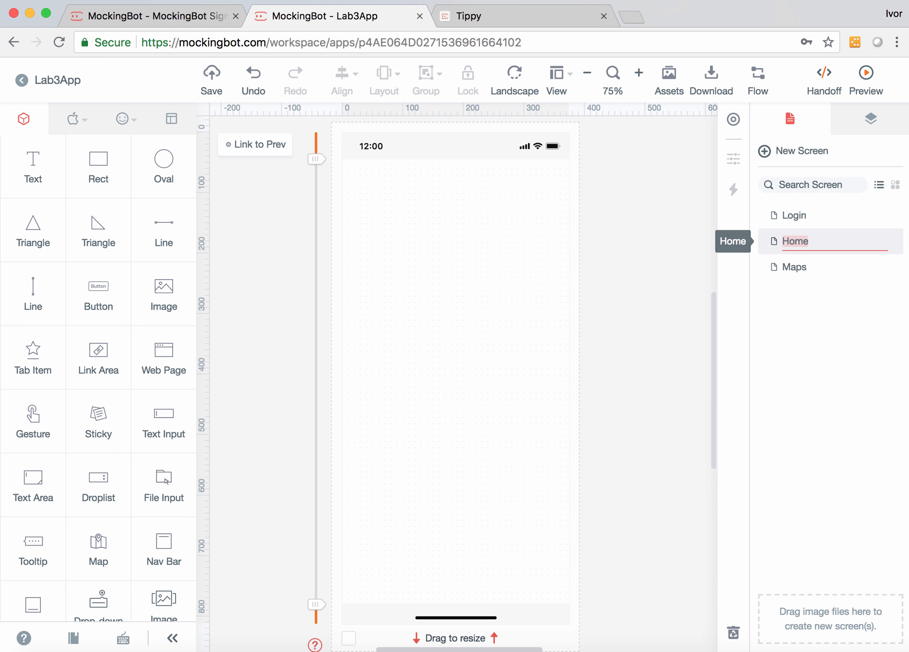
type("Register")
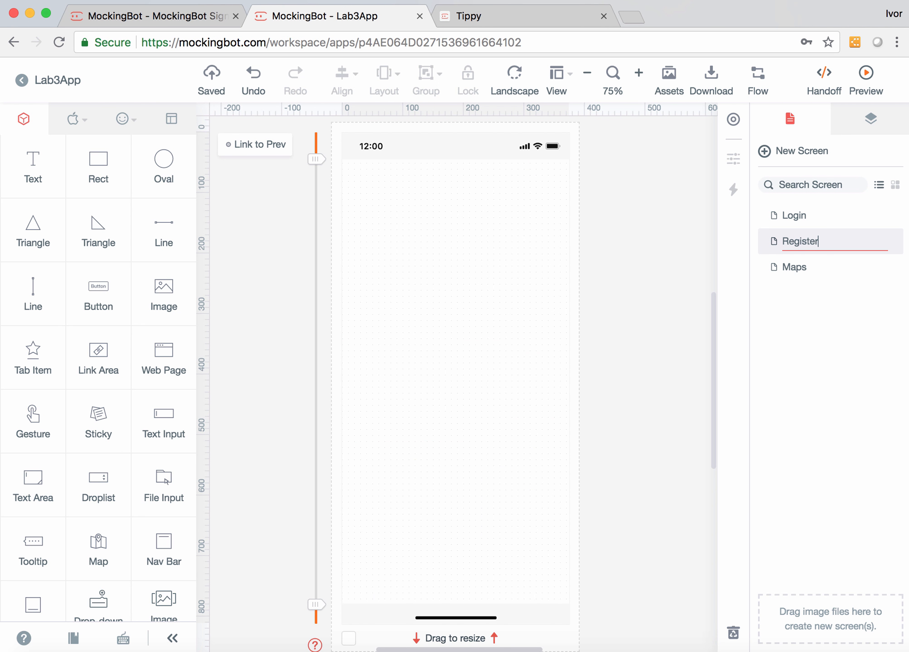
left_click(797, 266)
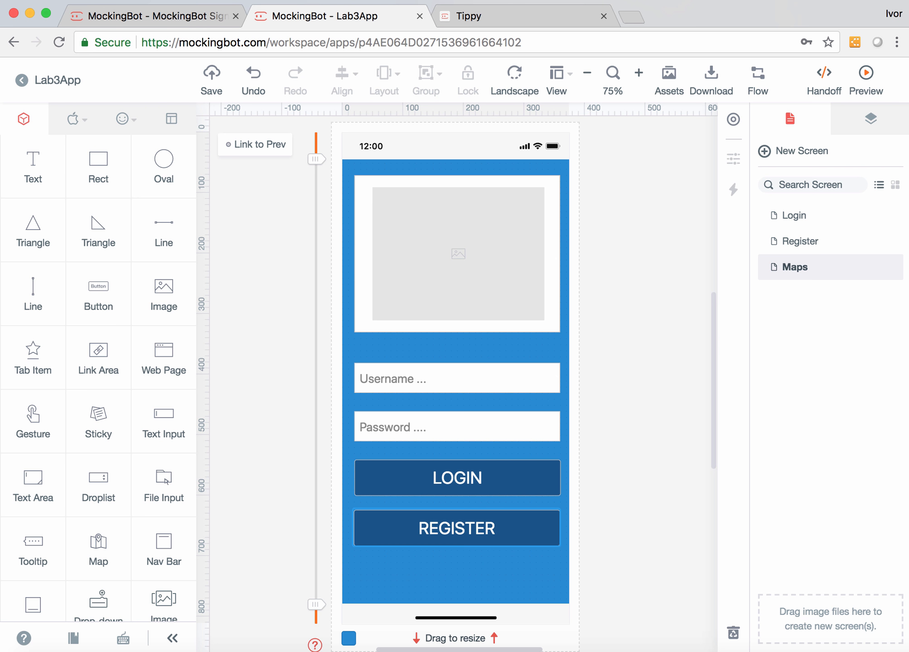
Try pale blue D1DDE8 as the REGISTER button's fill, and settle on light grey BCC6CE.
left_click(456, 528)
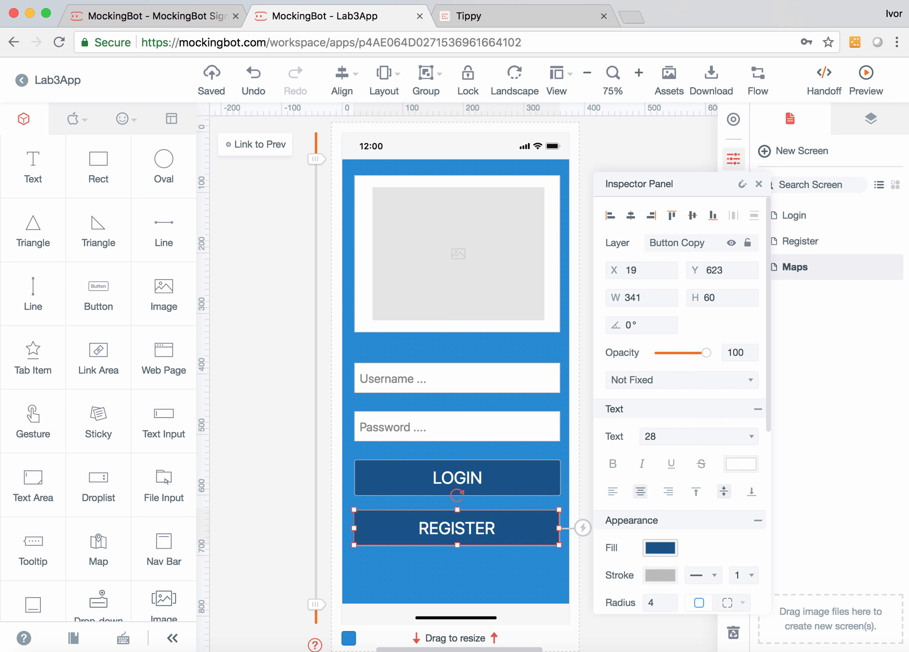
left_click(660, 548)
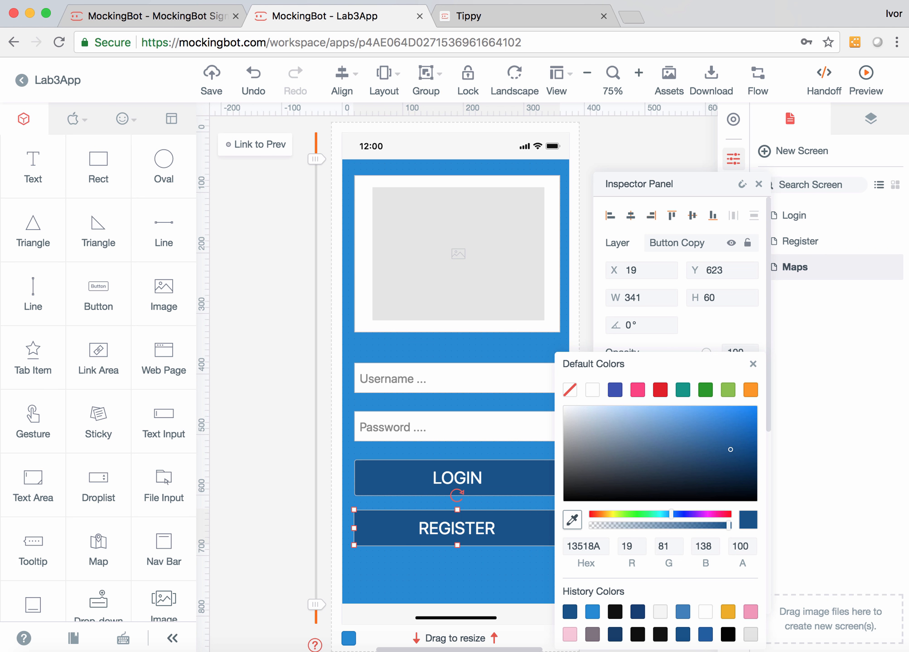
left_click(582, 415)
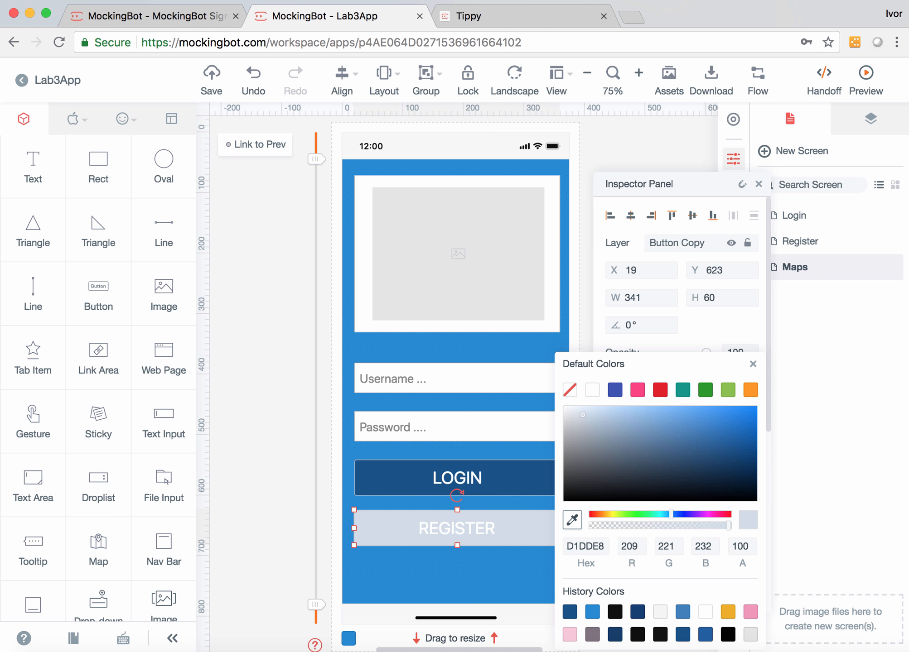
left_click(580, 425)
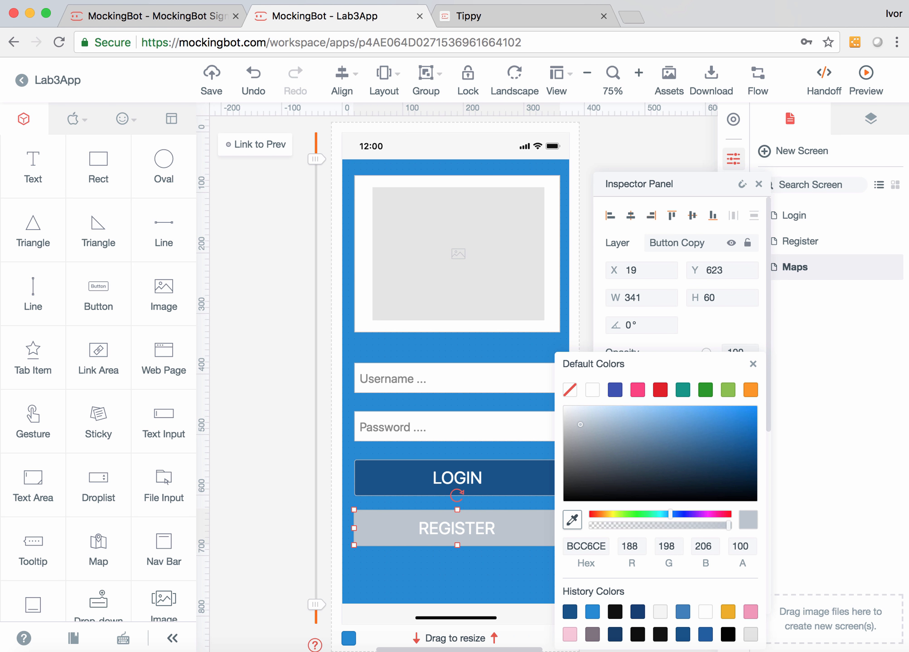
left_click(653, 145)
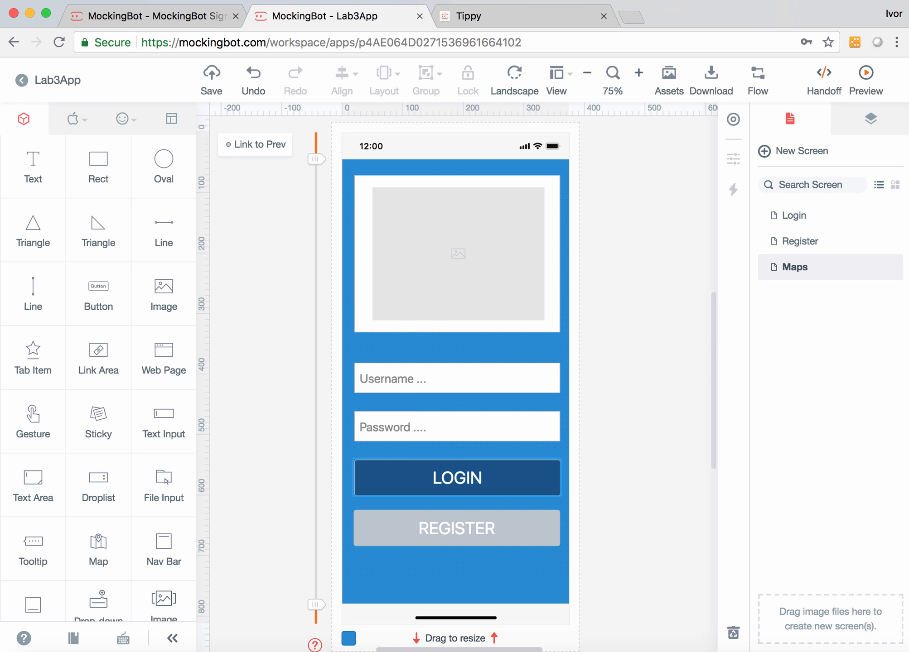
left_click(457, 529)
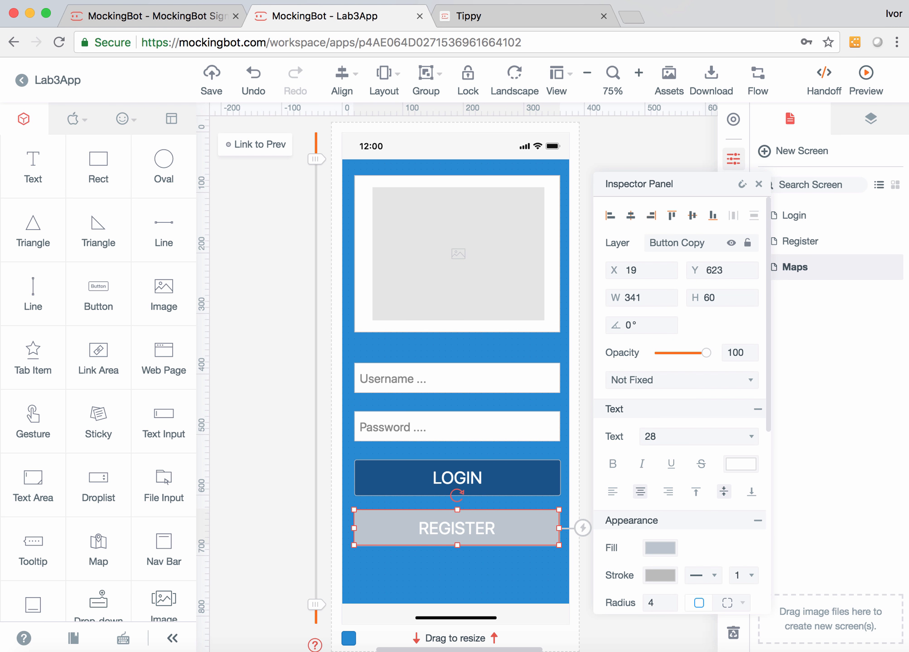
key("Escape")
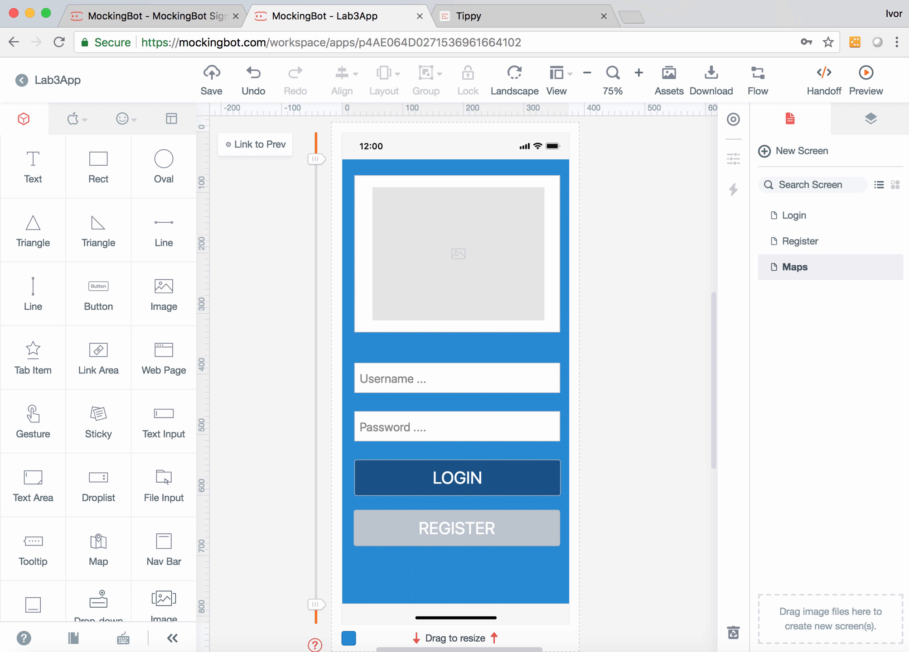
Nudge the Username field up to about Y 374, closer to the image box.
left_click(457, 378)
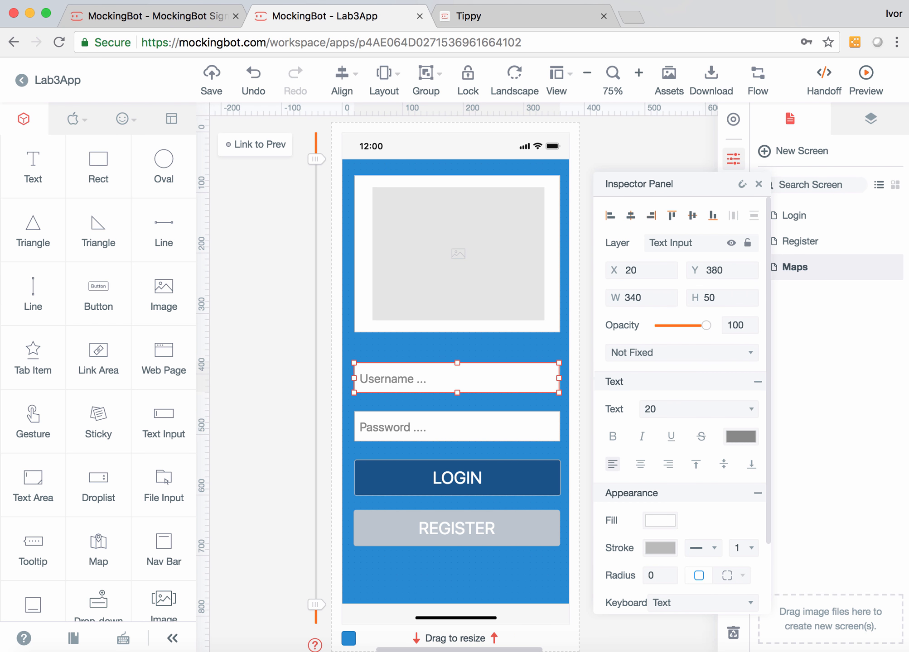
key("Up")
key("Up")
key("Up")
key("Up")
key("Up")
key("Up")
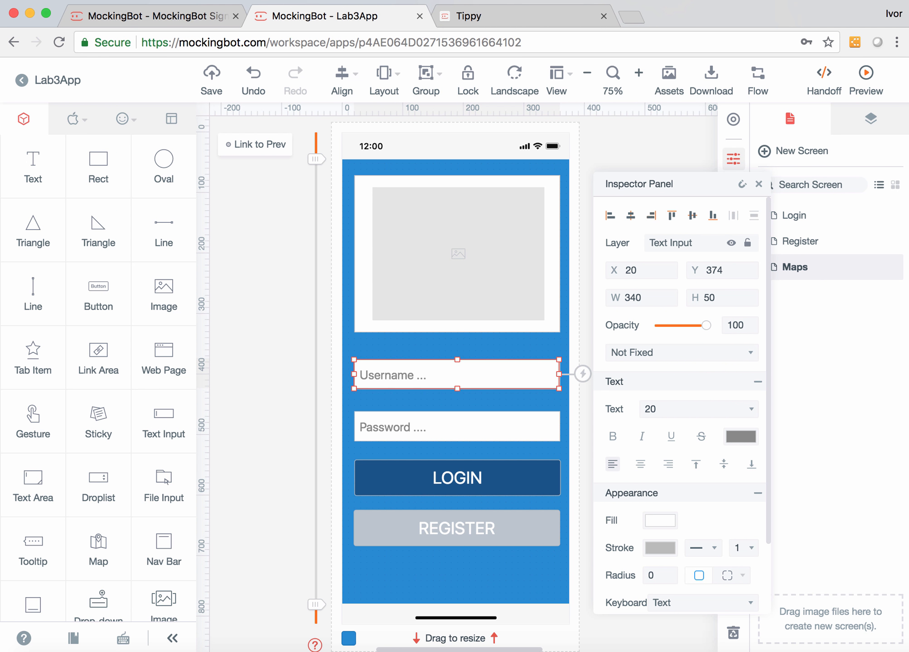
key("Up")
key("Escape")
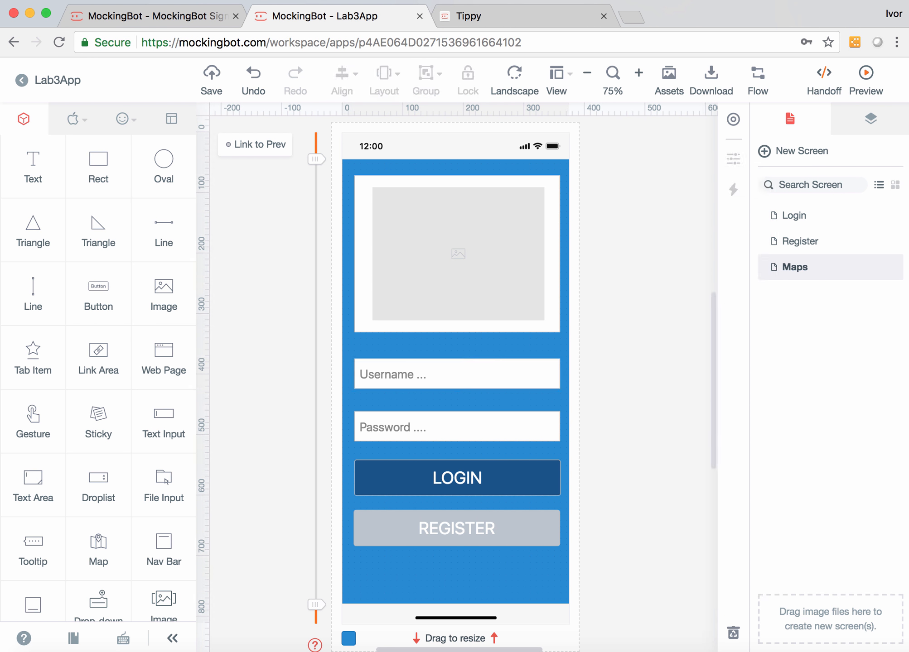
Move the Password field up to Y 452, closer to the Username field.
left_click(457, 427)
key("Up")
key("Up")
key("Up")
key("Up")
key("Up")
key("Up")
key("Up")
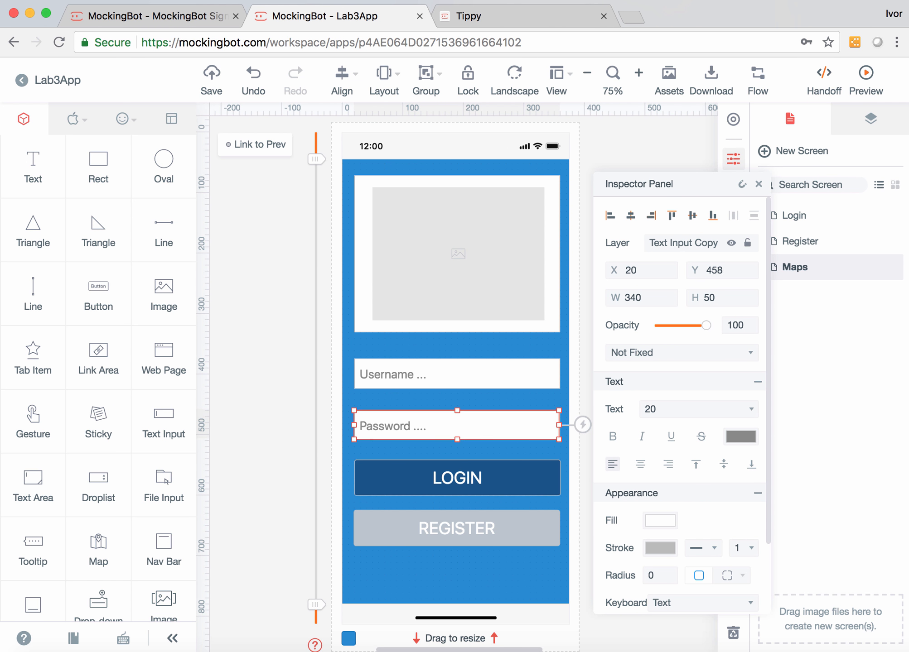
key("Up")
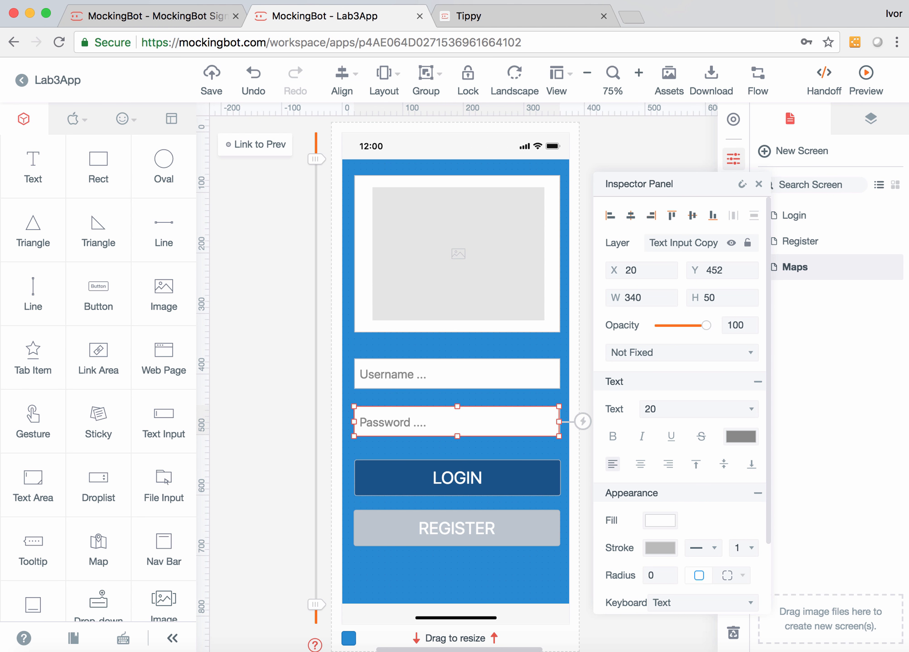
Select the Username and Password fields together, try them slightly higher, and place them back lower between the image box and LOGIN button.
left_click_drag(285, 336, 609, 452)
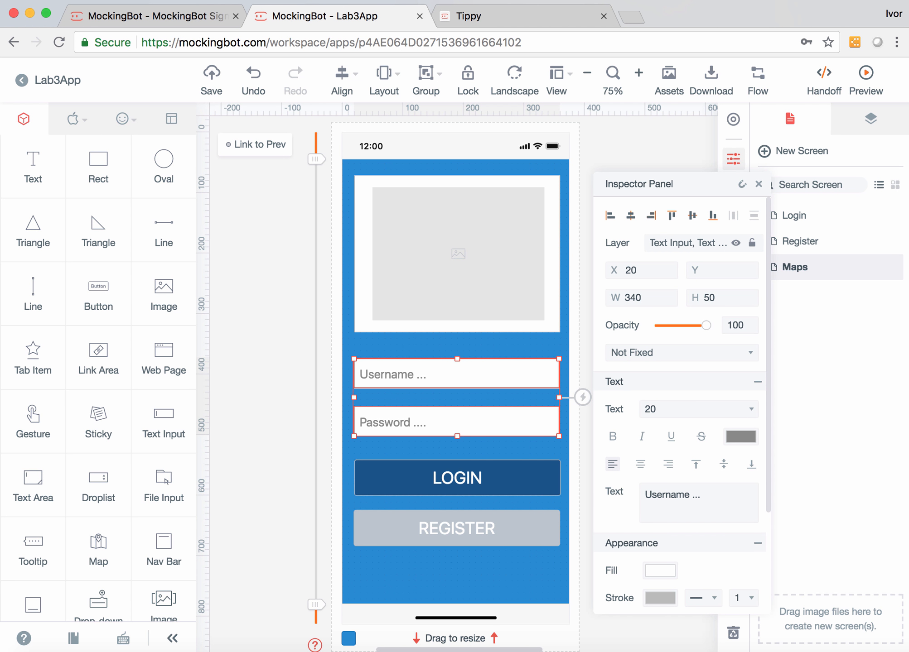
key("Up")
key("Up")
key("Up")
key("Up")
key("Up")
key("Up")
key("Up")
key("Up")
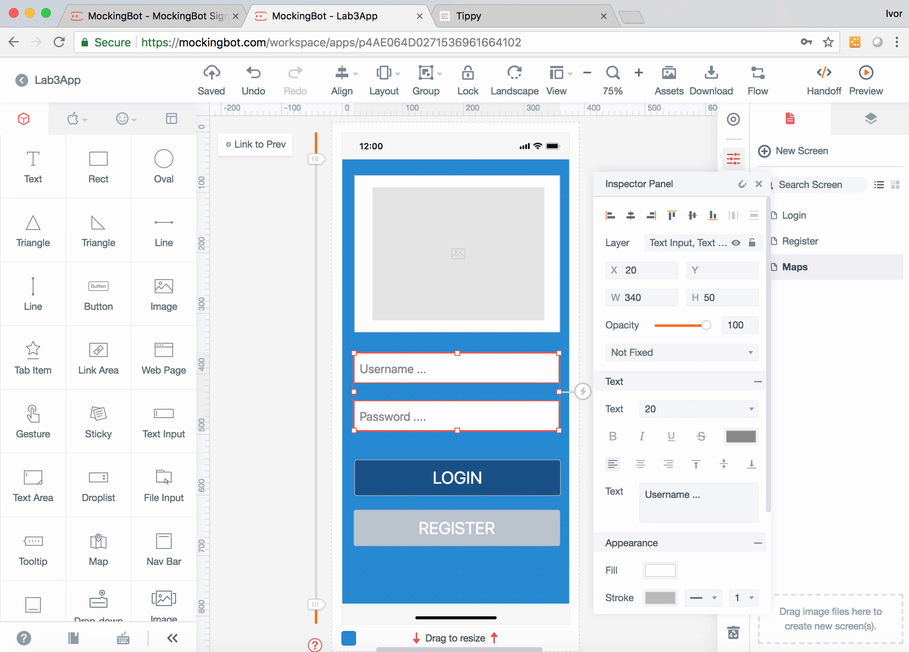
mouse_move(458, 416)
left_mouse_down()
mouse_move(458, 403)
mouse_move(458, 426)
left_mouse_up()
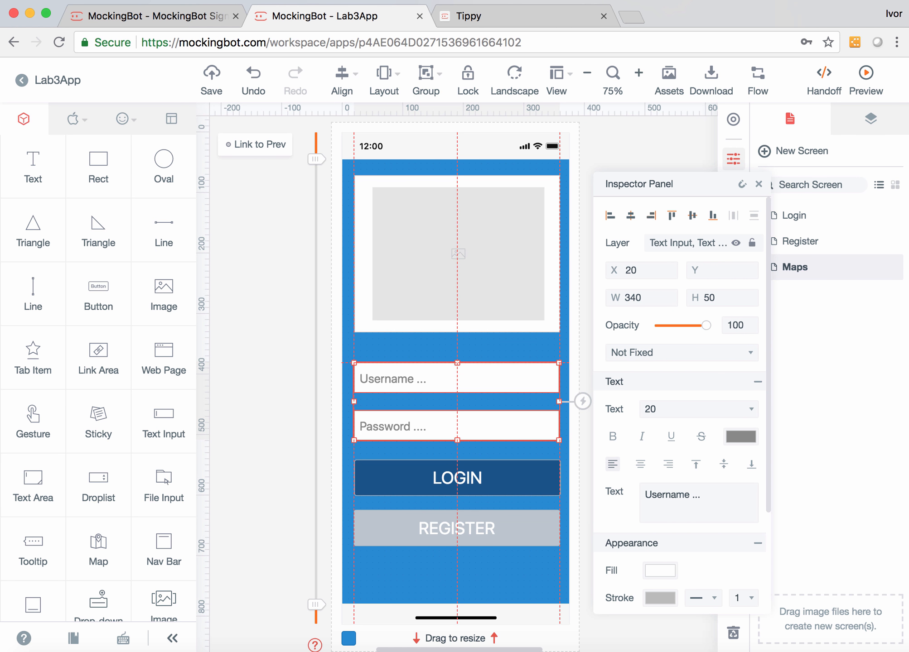
key("Escape")
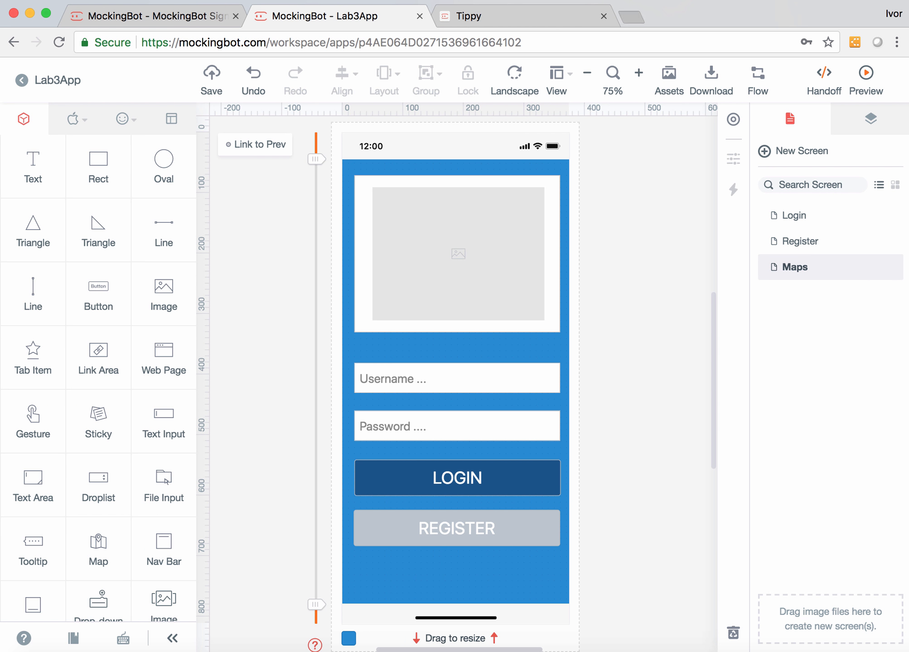
Search Google Images for "icons" in a new browser tab.
key("super+t")
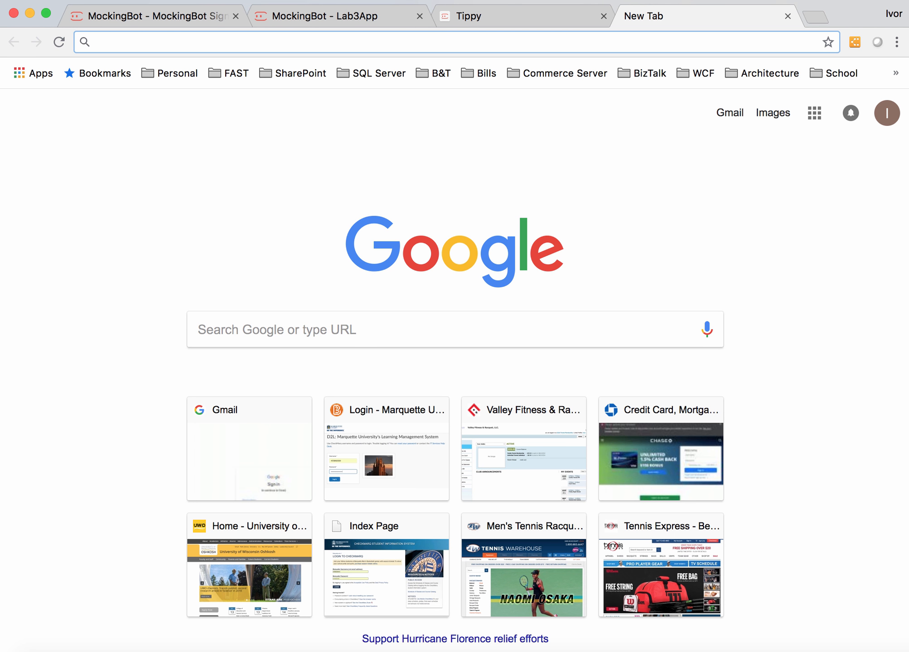
type("icons")
key("Return")
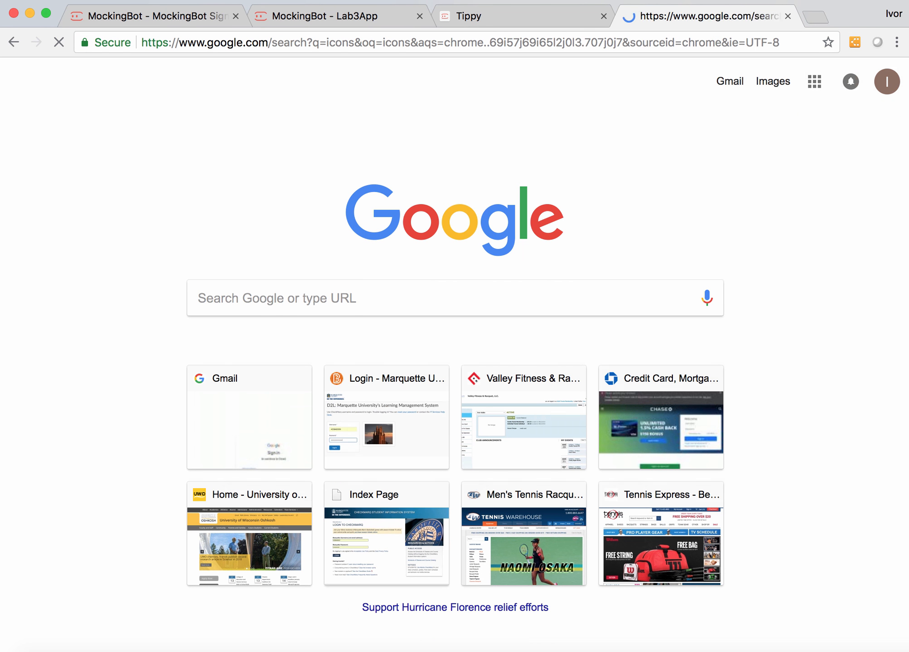
left_click(188, 138)
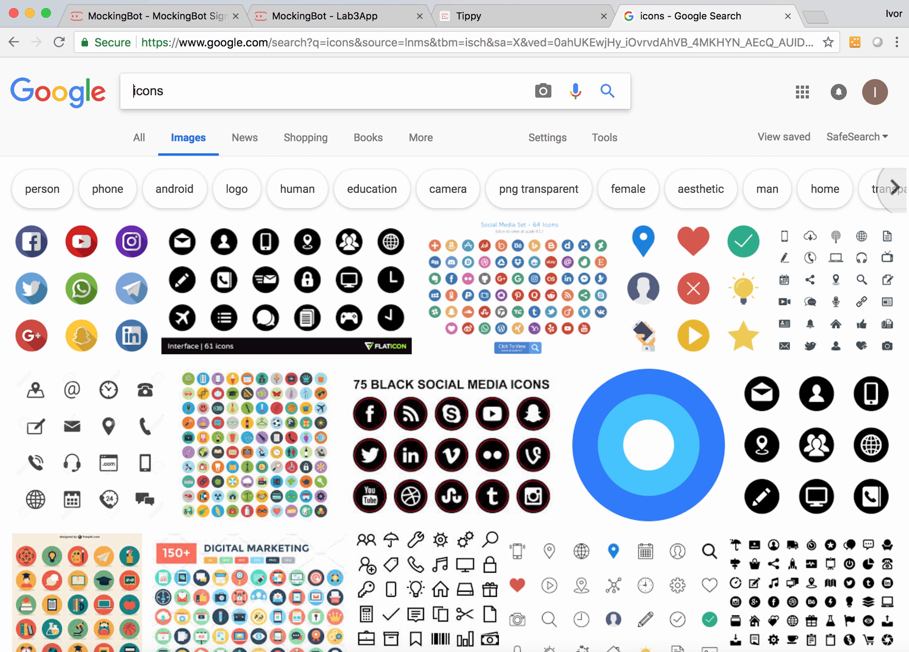
Refine the image search to "tip calculator icons".
type("tip ")
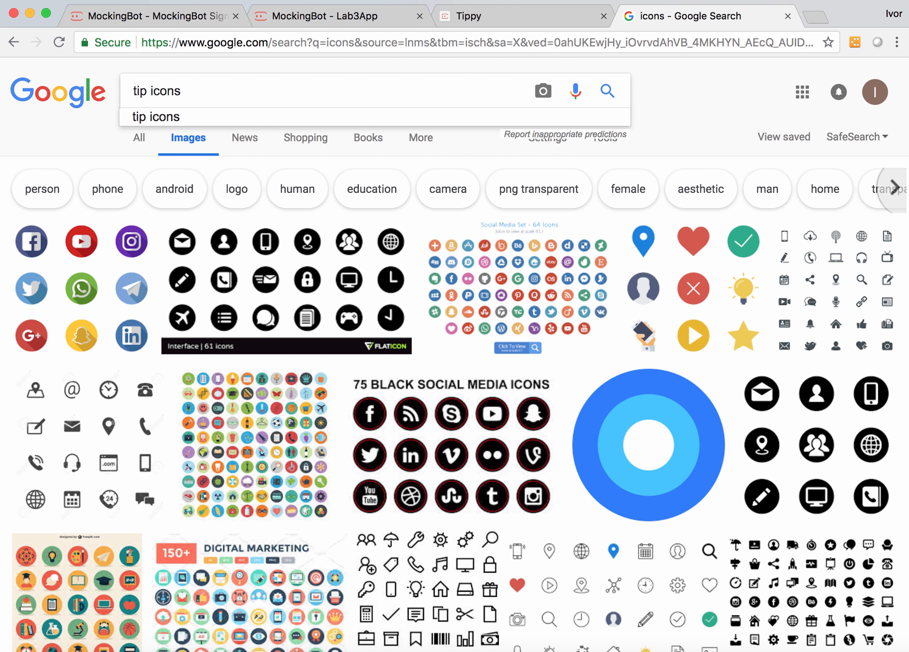
type("clcu")
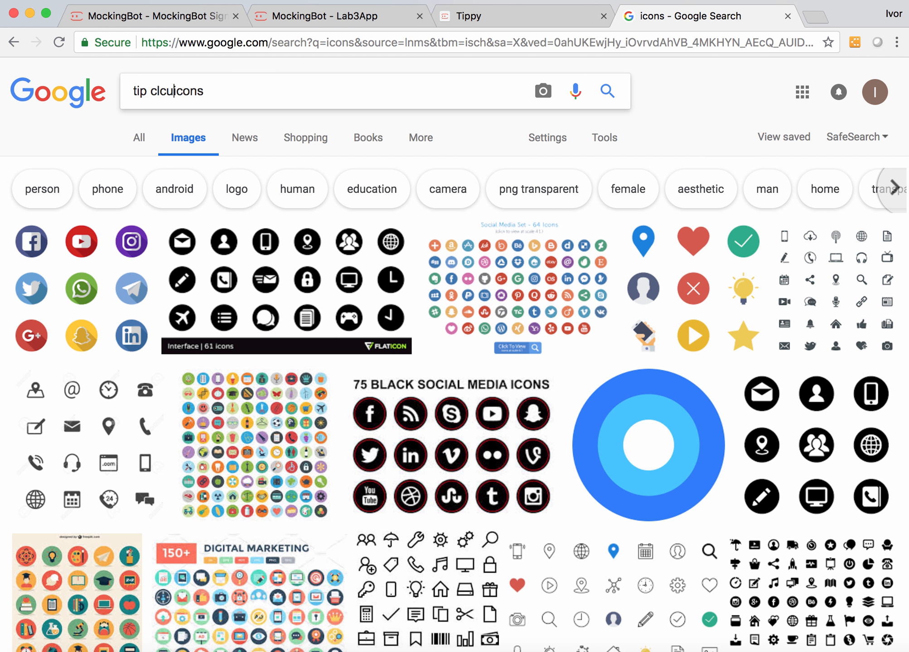
key("BackSpace")
key("BackSpace")
key("BackSpace")
key("BackSpace")
type("a")
key("BackSpace")
type("calculator")
key("Return")
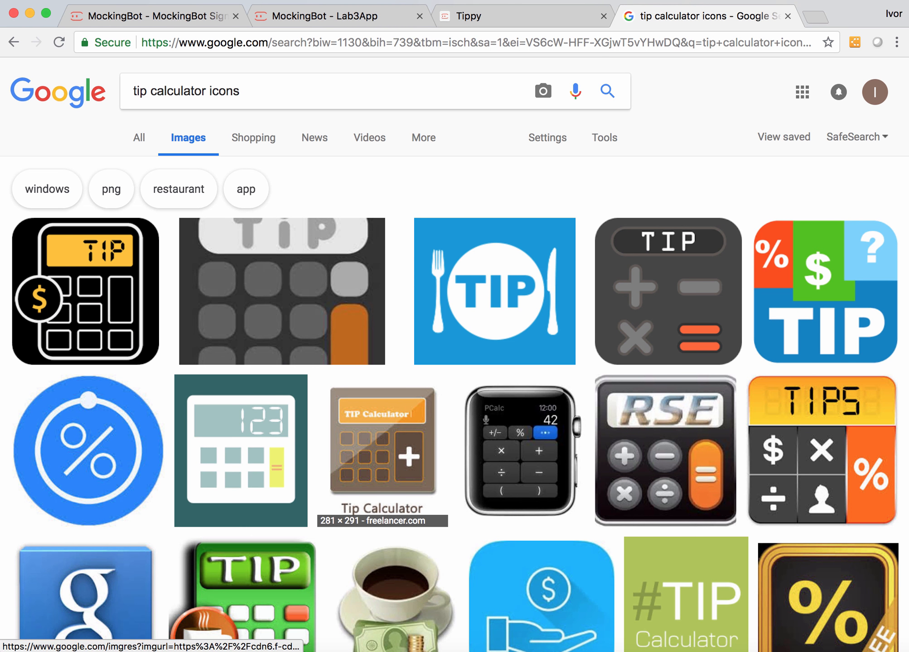
Preview the multicoloured TIP icon and its related blue hand-and-dollar icon.
scroll(455, 355, "down", 1)
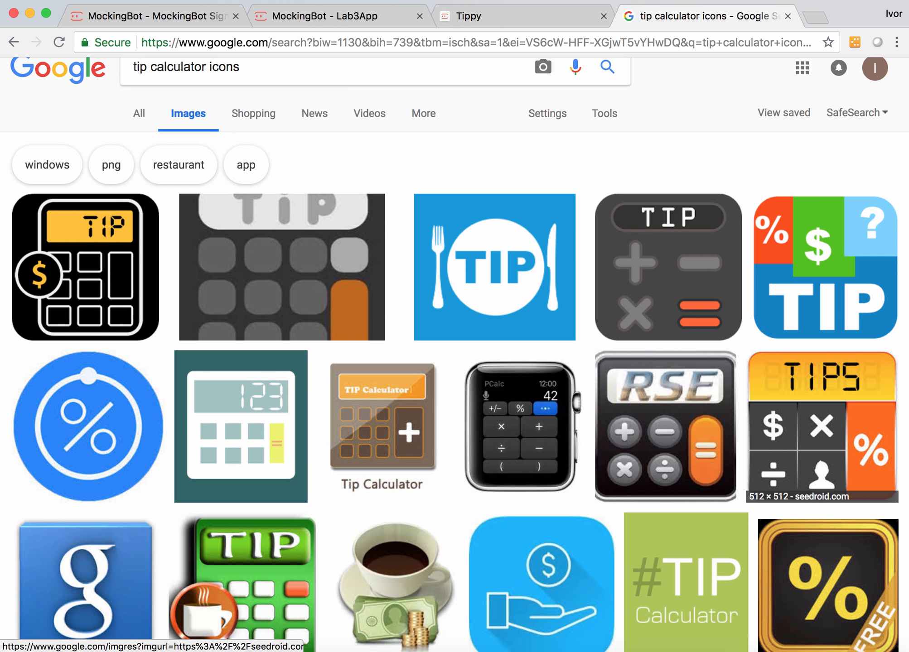
left_click(825, 268)
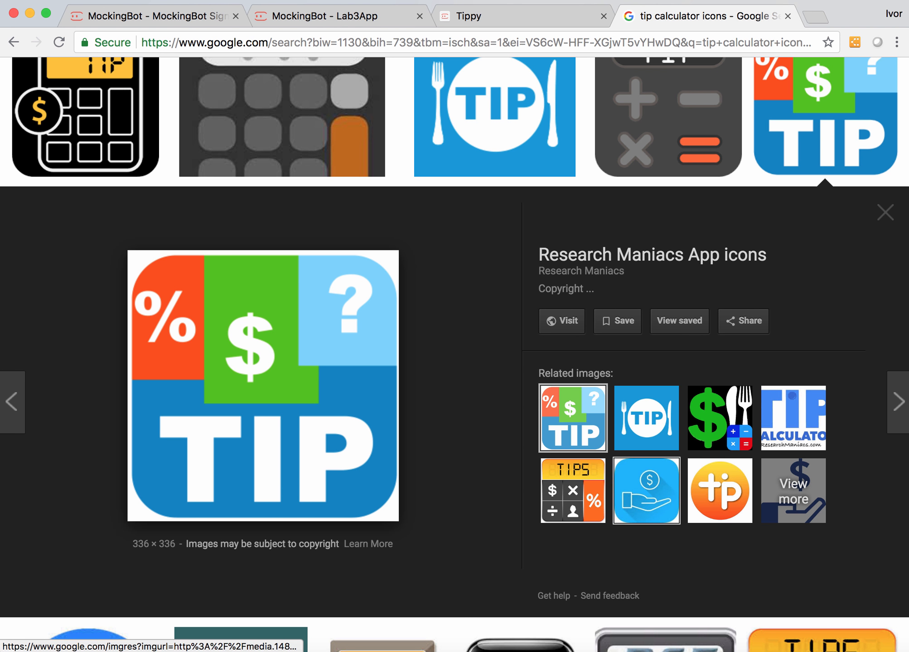
left_click(646, 491)
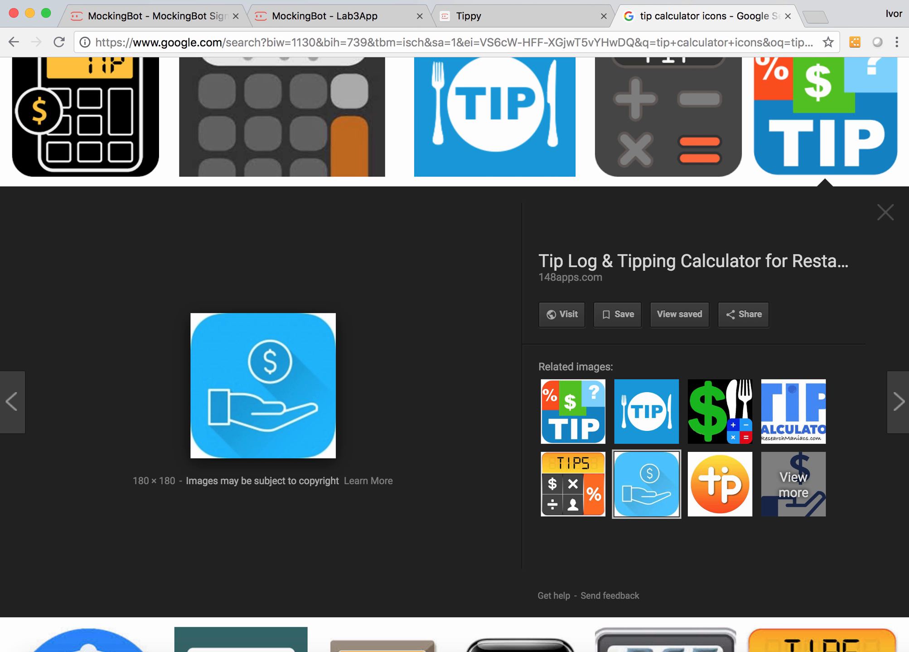
Preview the blue round percent icon and compare its related N and clock icons, ending on the blue clock.
scroll(88, 290, "down", 5)
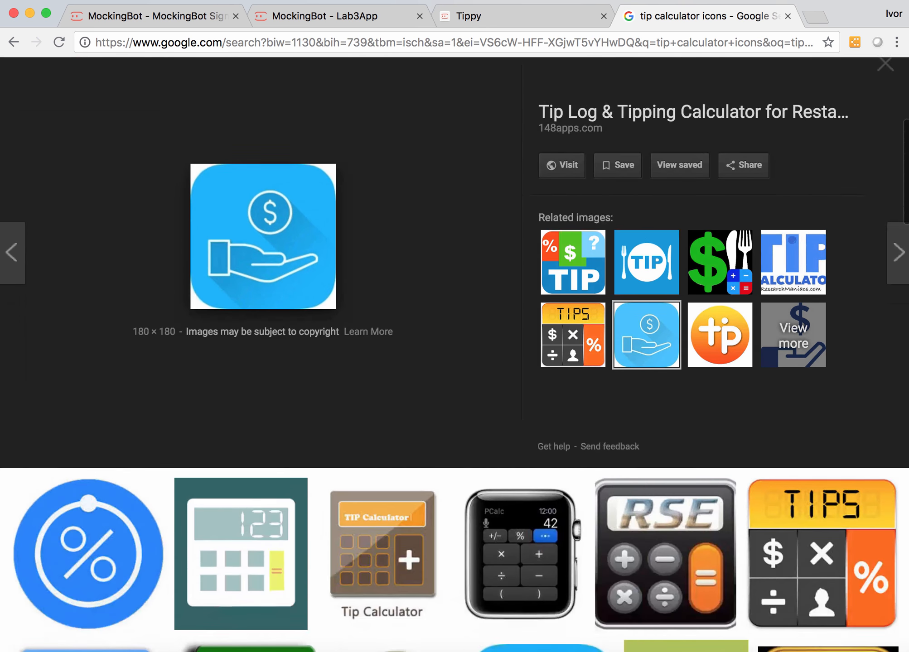
left_click(88, 290)
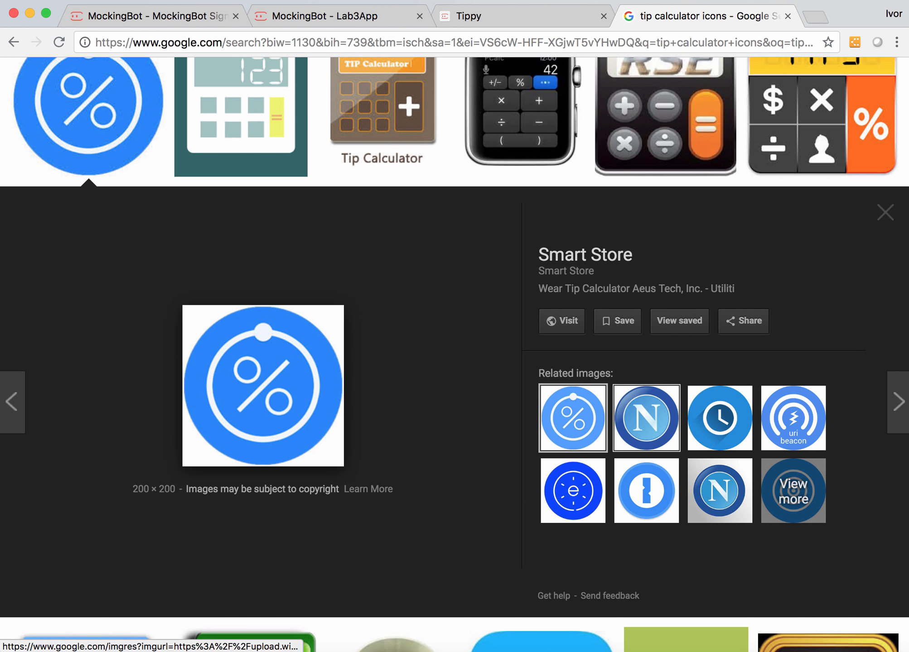
left_click(646, 417)
left_click(719, 418)
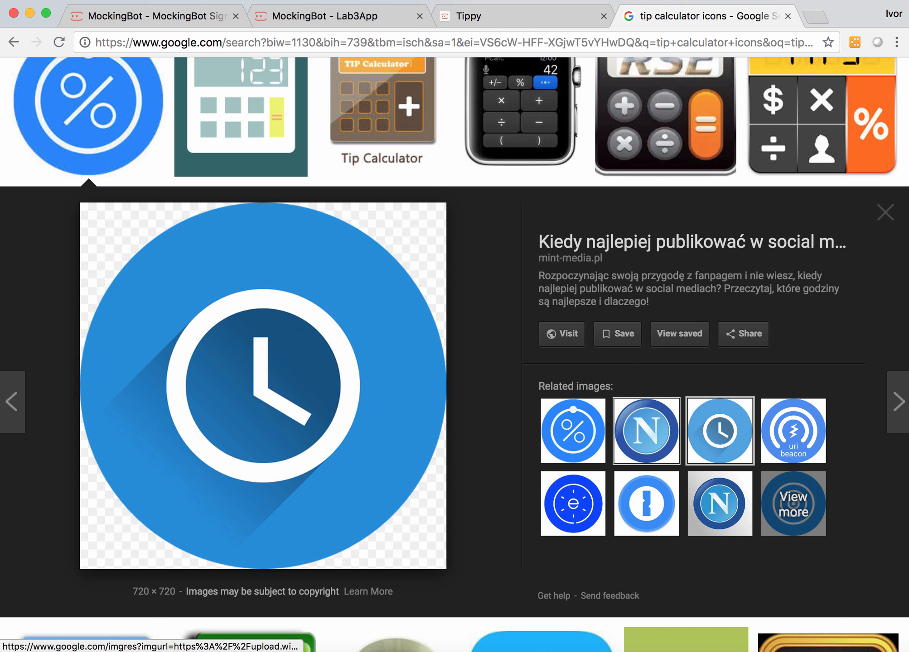
left_click(646, 430)
left_click(720, 430)
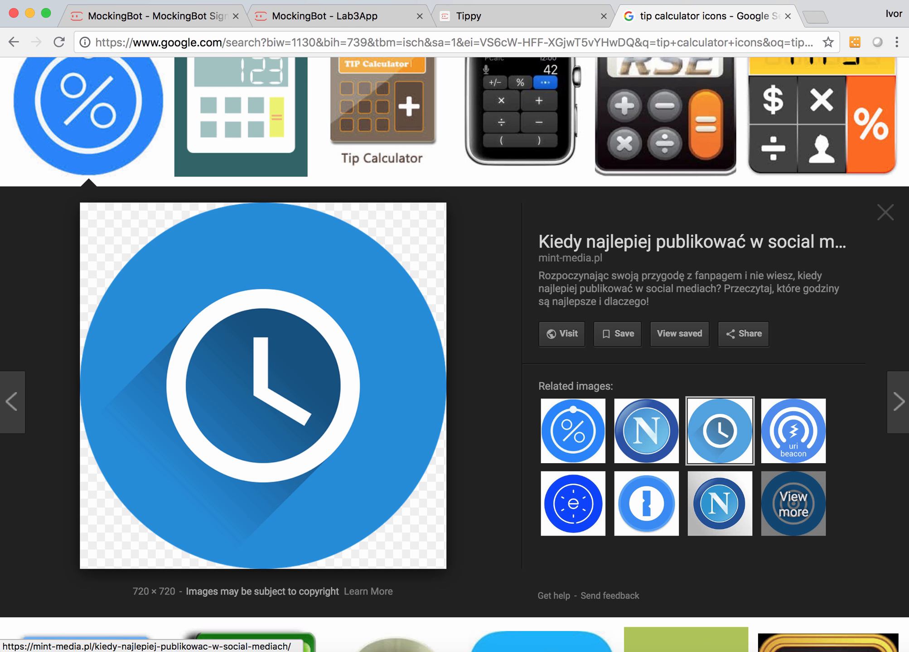
Save the previewed blue clock image as icon.png in the Applications folder.
right_click(369, 310)
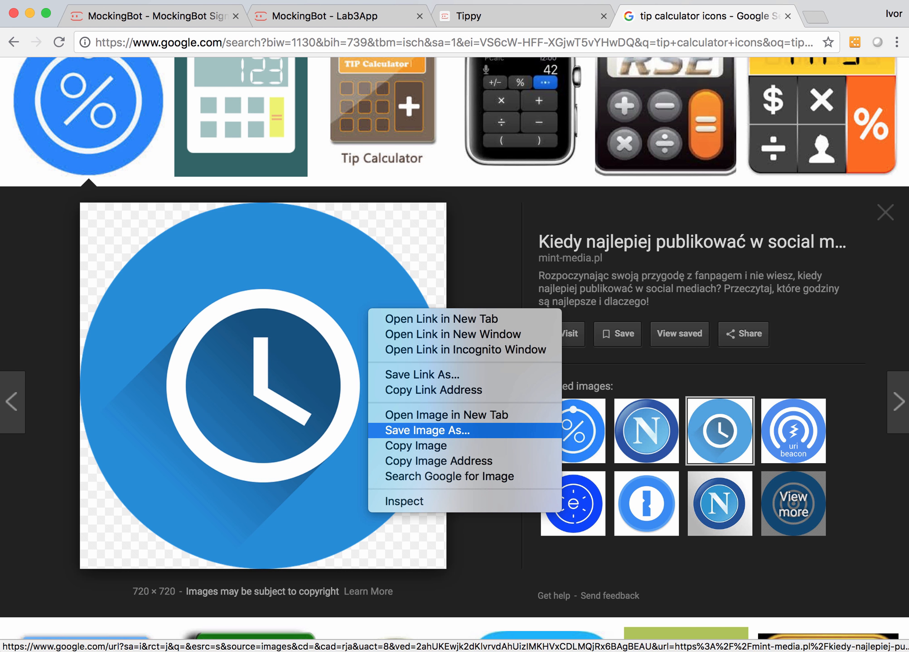
left_click(428, 430)
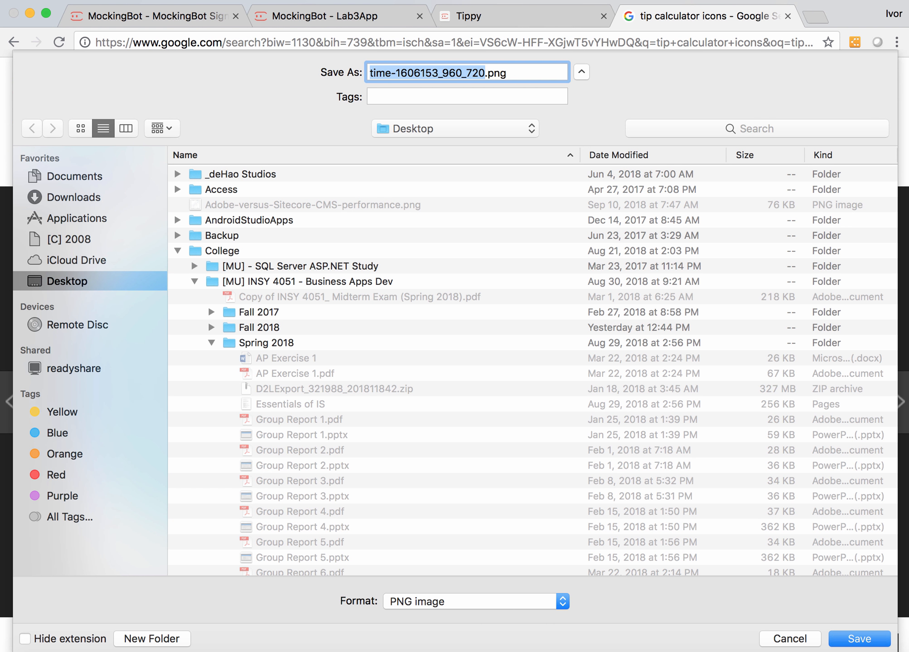
left_click(77, 218)
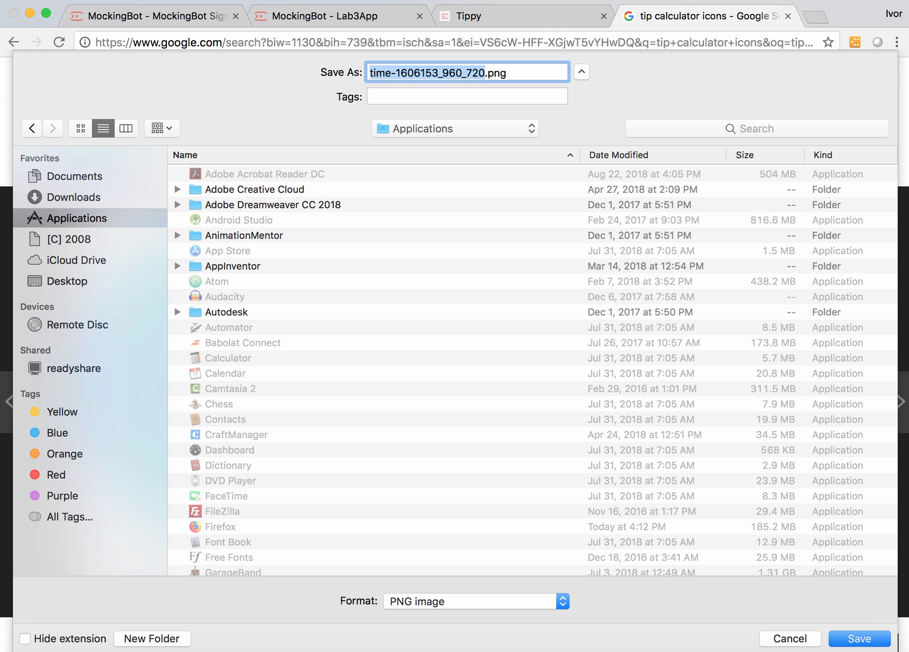
type("icons")
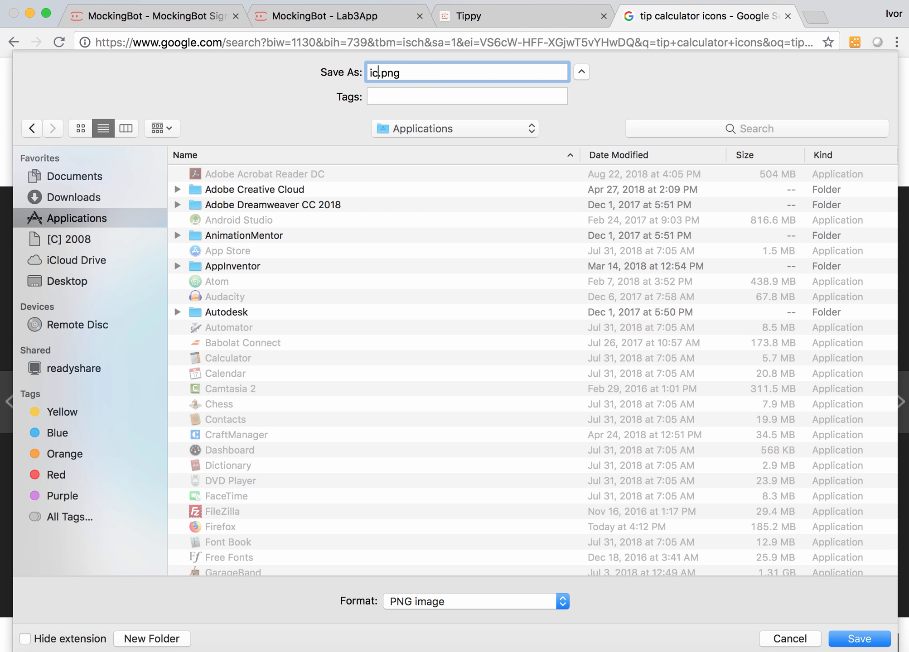
key("BackSpace")
key("Return")
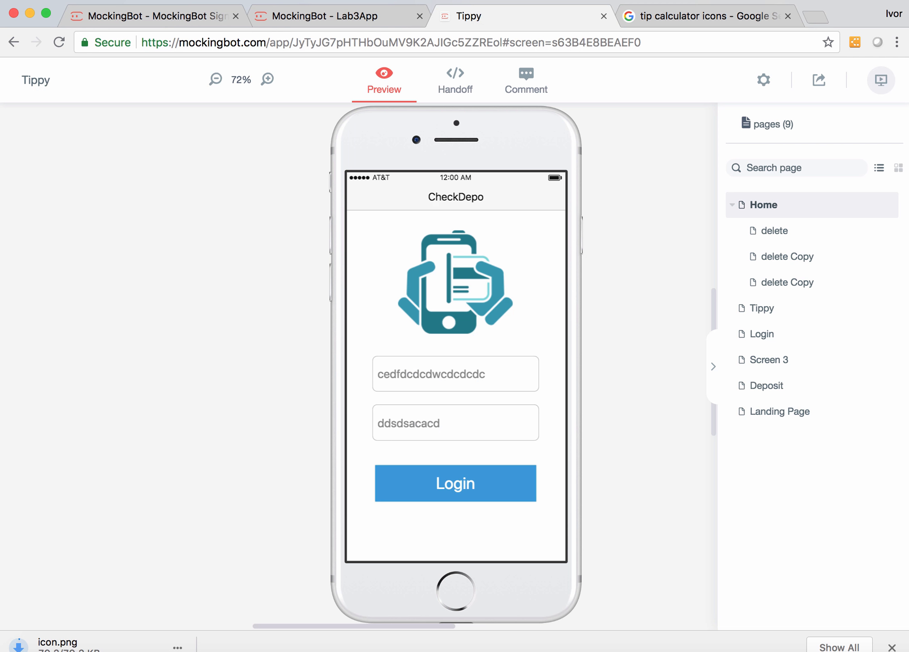
Return to the Lab3App project and upload icon.png from the Applications folder into the image placeholder on the Maps screen.
left_click(498, 16)
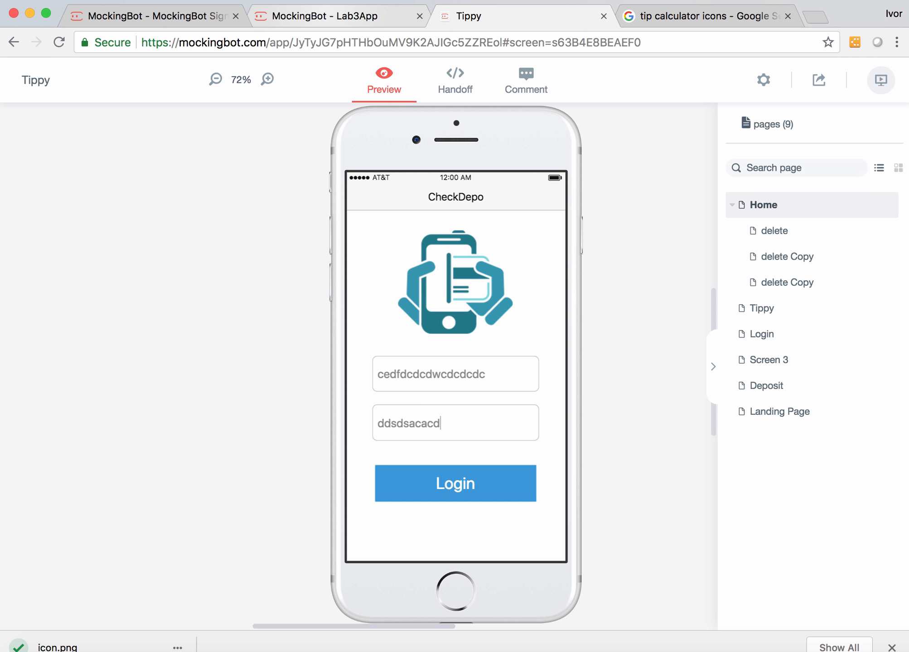
left_click(336, 16)
left_click(458, 254)
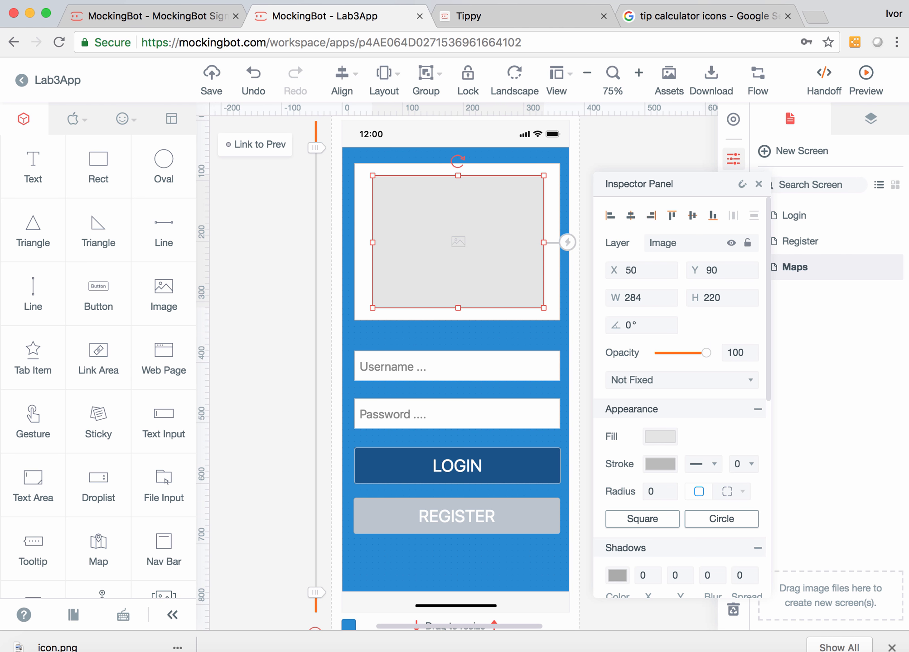
scroll(680, 386, "down", 8)
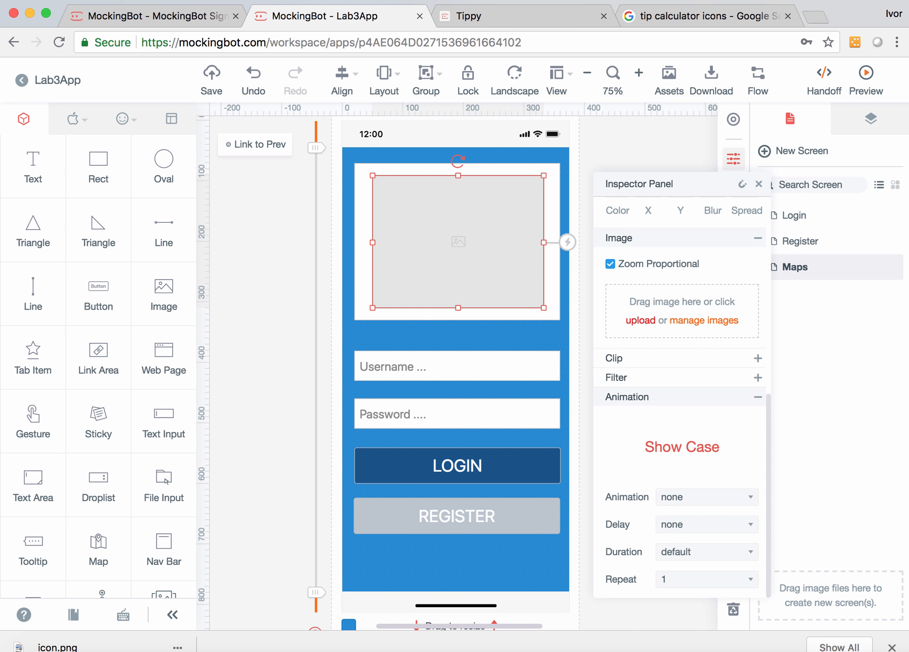
left_click(640, 320)
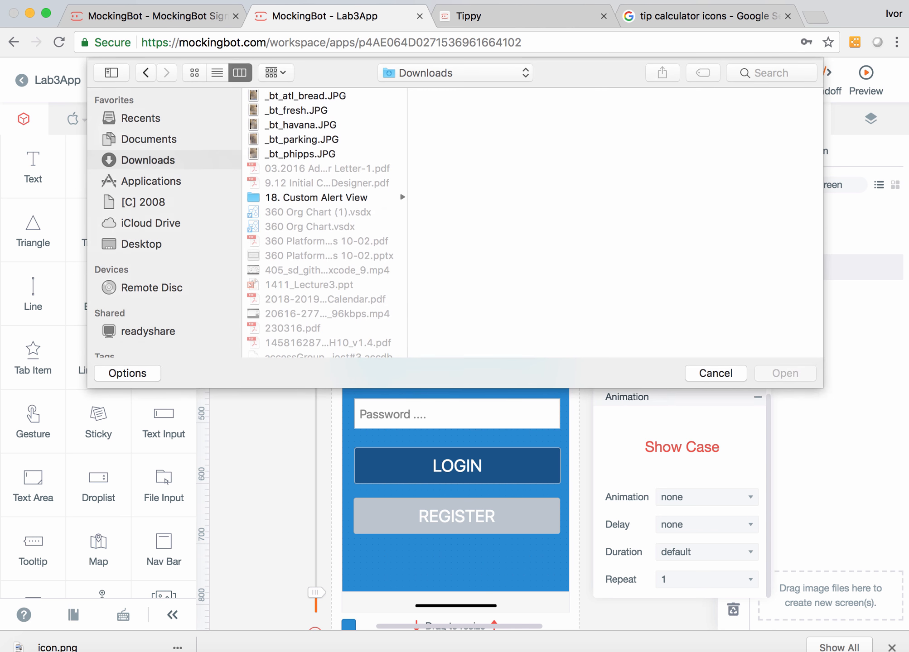
left_click(151, 181)
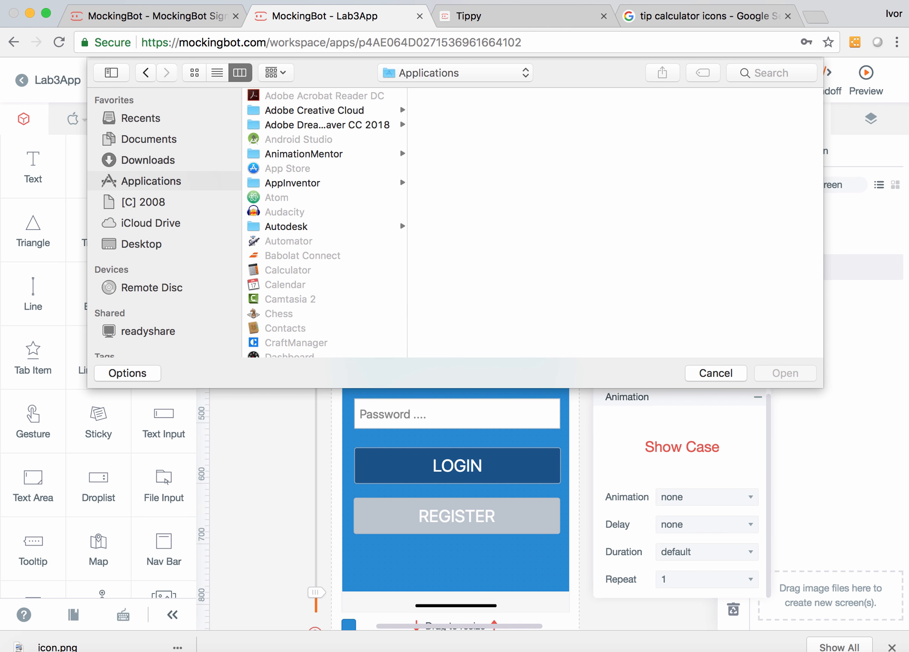
scroll(325, 223, "down", 20)
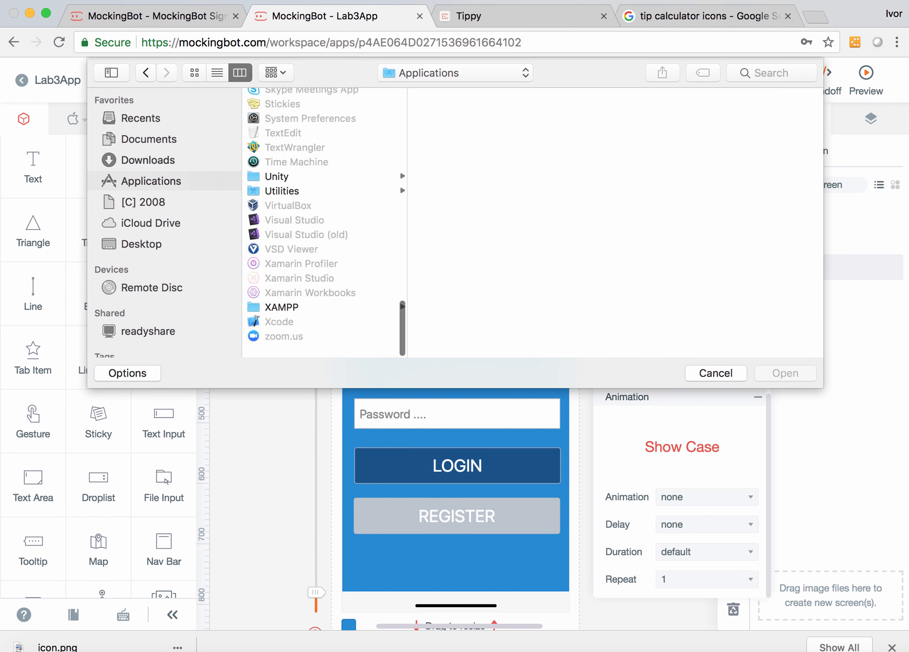
scroll(325, 222, "up", 8)
scroll(325, 223, "up", 10)
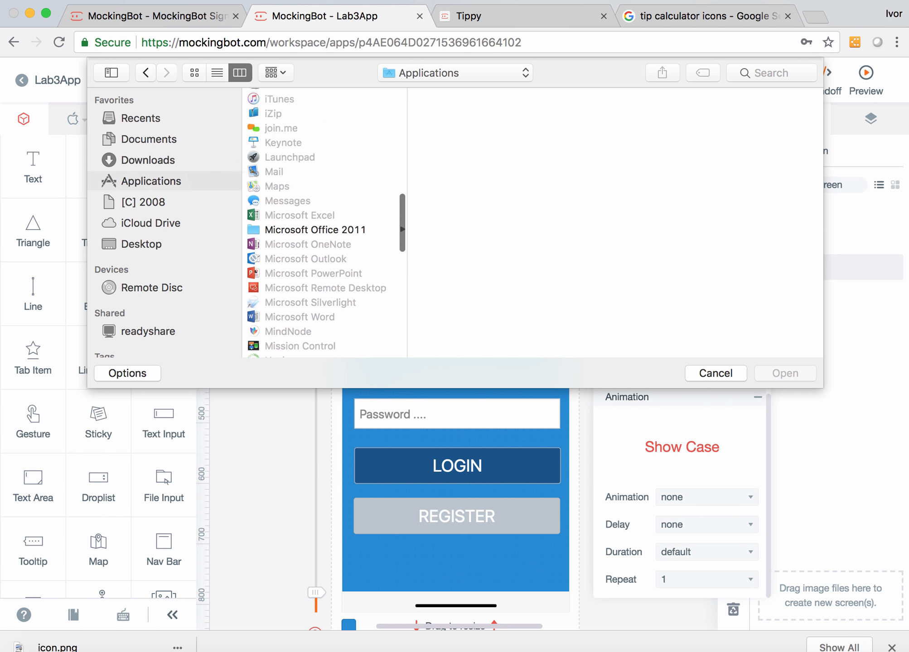
left_click(284, 127)
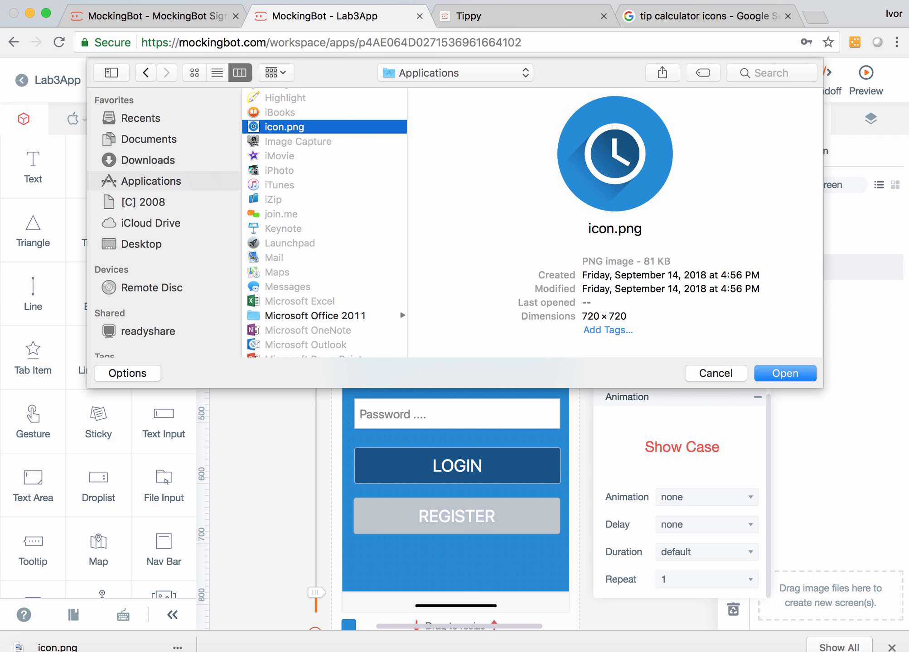
key("Return")
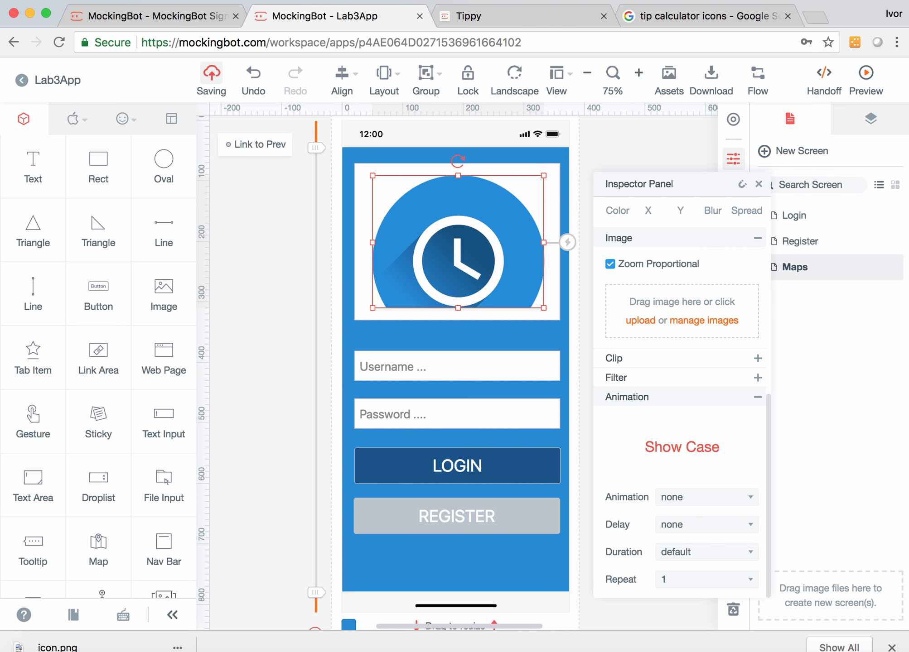
Resize the clock image to about 200 by 210 and centre it within the white rectangle.
left_click_drag(544, 308, 543, 332)
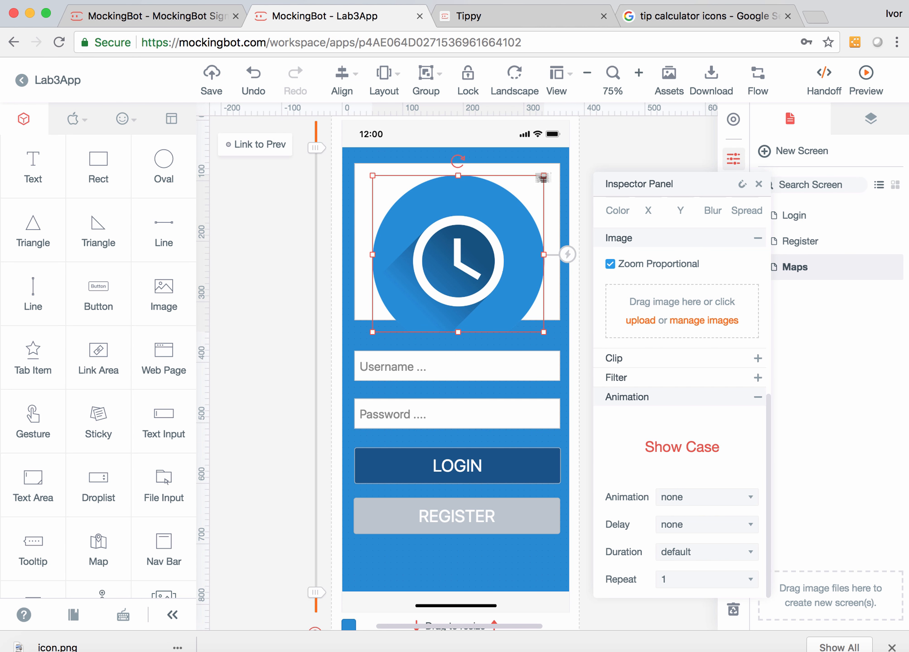
left_click_drag(544, 176, 493, 206)
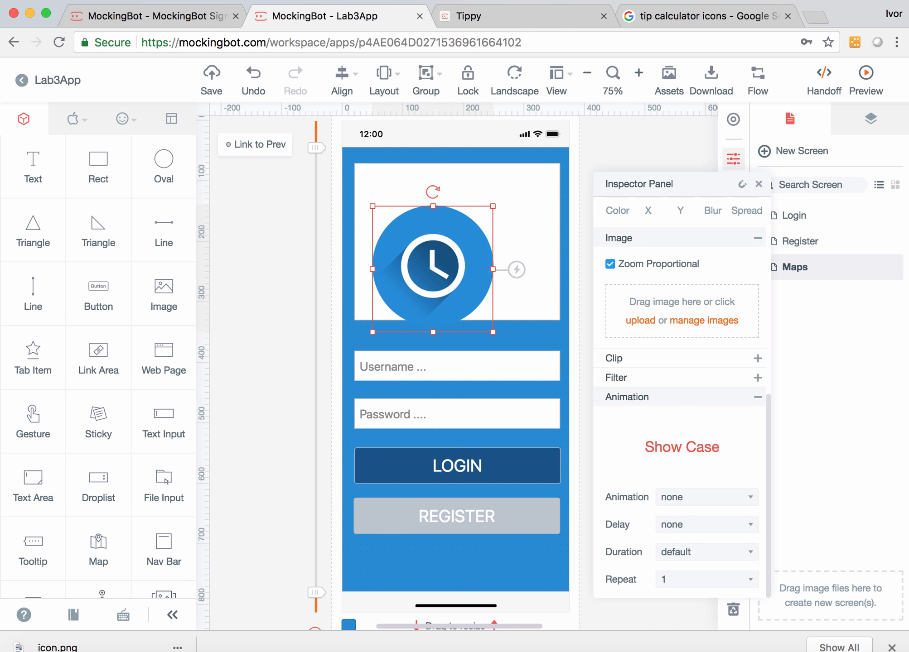
left_click_drag(435, 267, 459, 240)
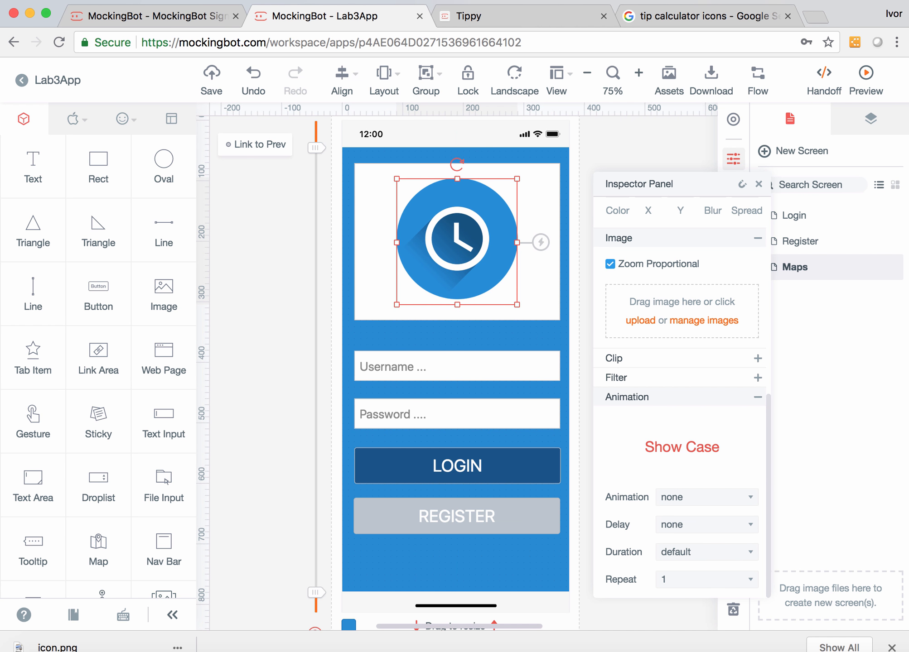
left_click(281, 272)
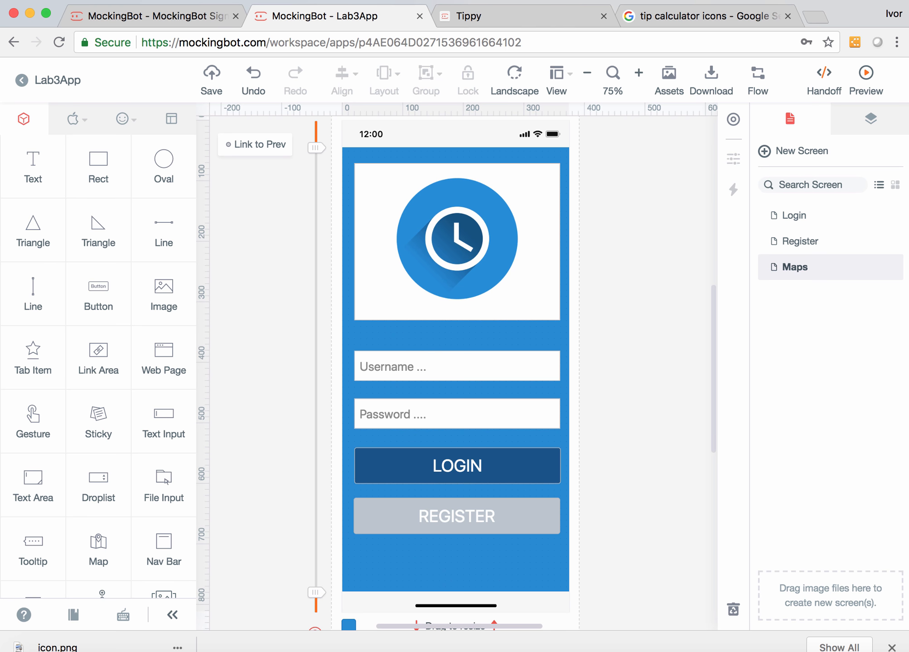
Move the white rectangle down behind the username and password fields, to about X 10, Y 320.
left_click(539, 281)
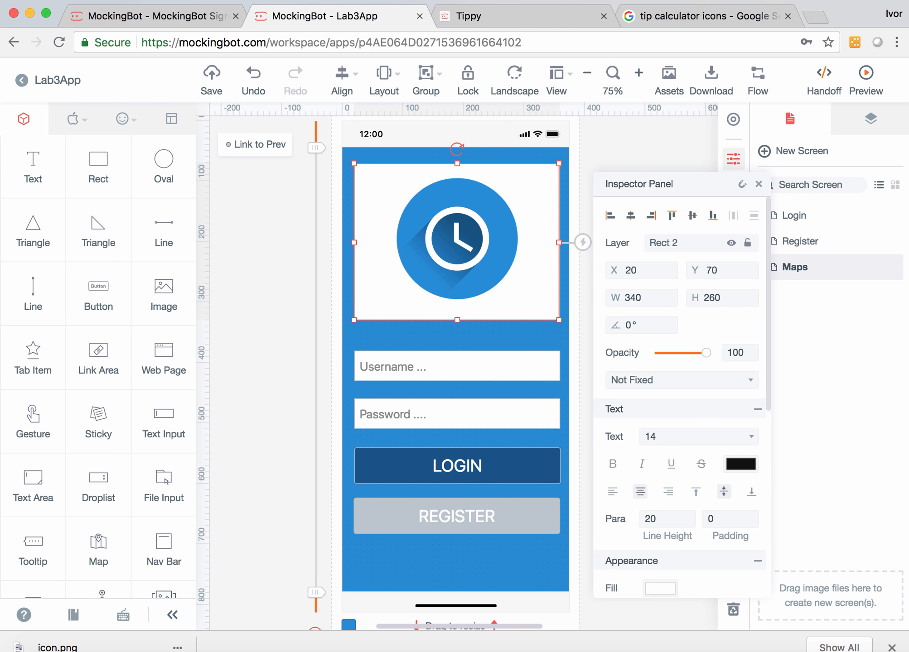
left_click_drag(539, 281, 546, 408)
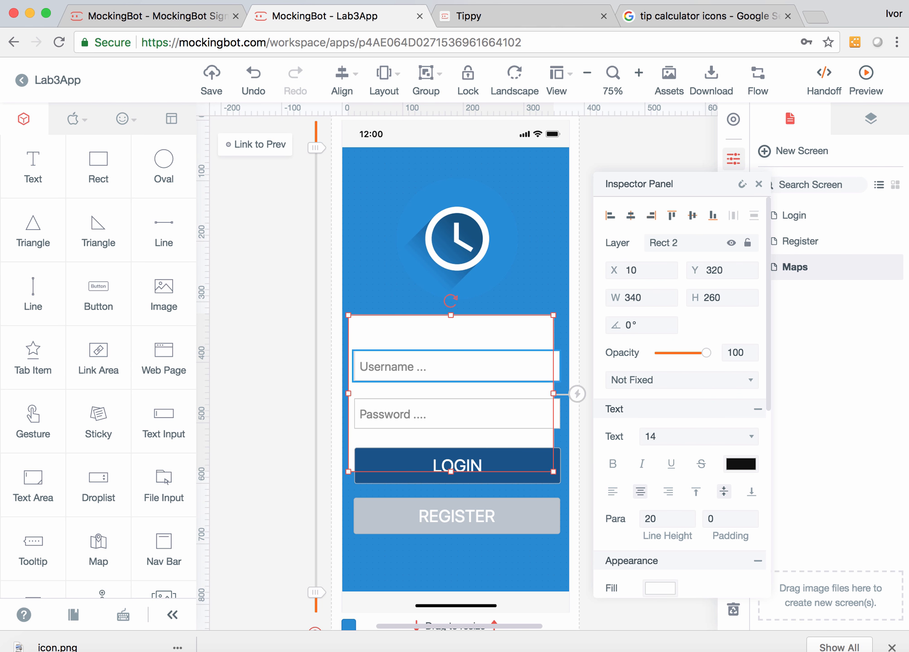
left_click(577, 347)
left_click(521, 334)
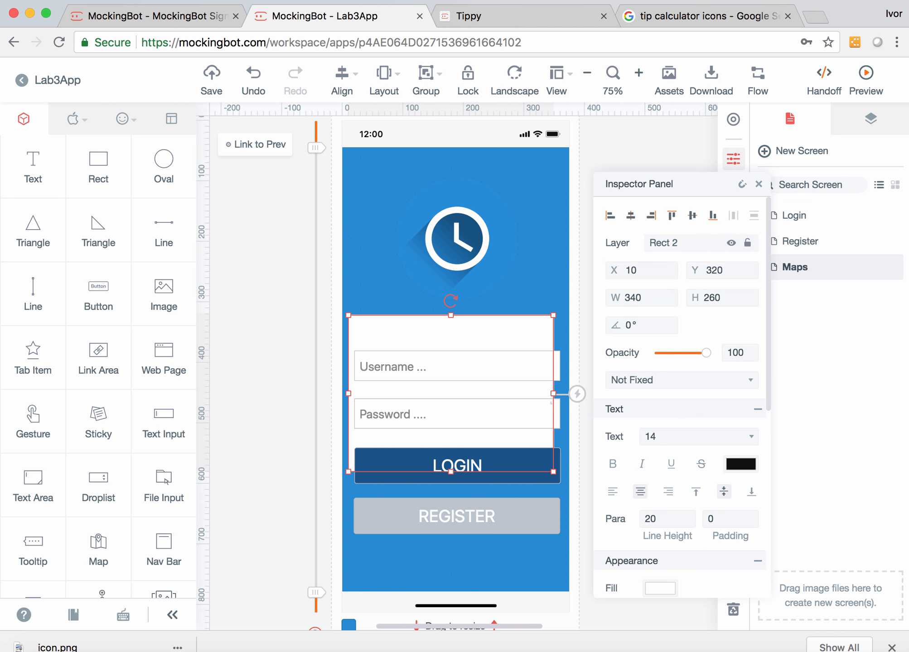
Extend the white rectangle to the full screen width and past the REGISTER button, about 376 by 390.
mouse_move(553, 393)
left_mouse_down()
mouse_move(577, 394)
mouse_move(559, 394)
mouse_move(569, 393)
left_mouse_up()
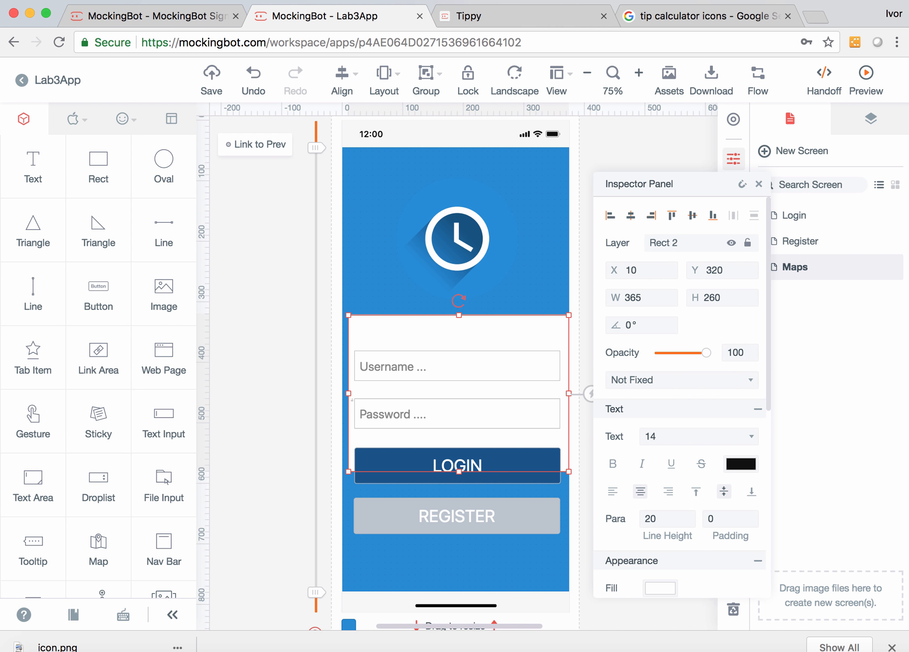
left_click_drag(348, 393, 342, 394)
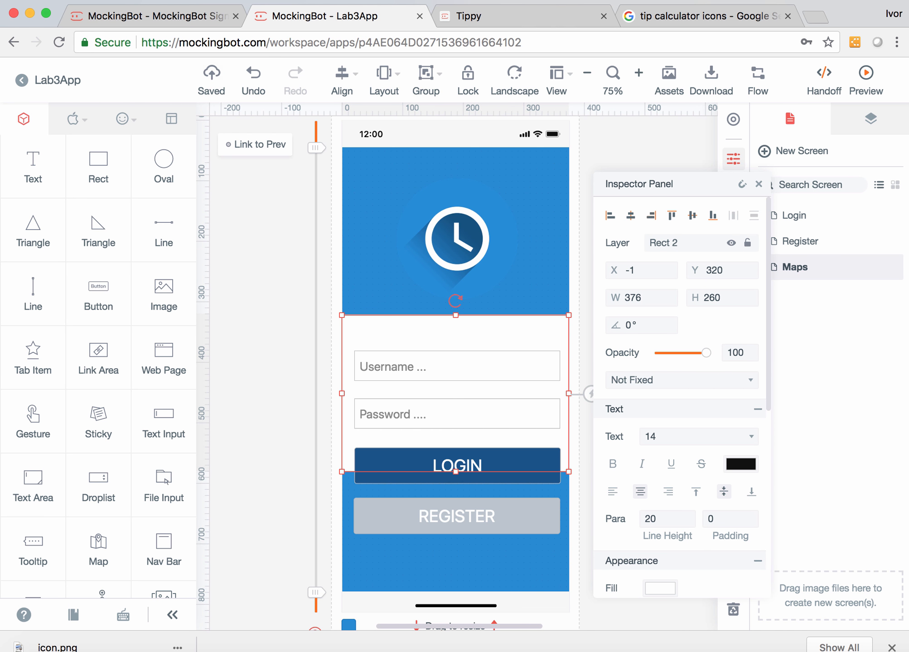
left_click_drag(456, 472, 456, 550)
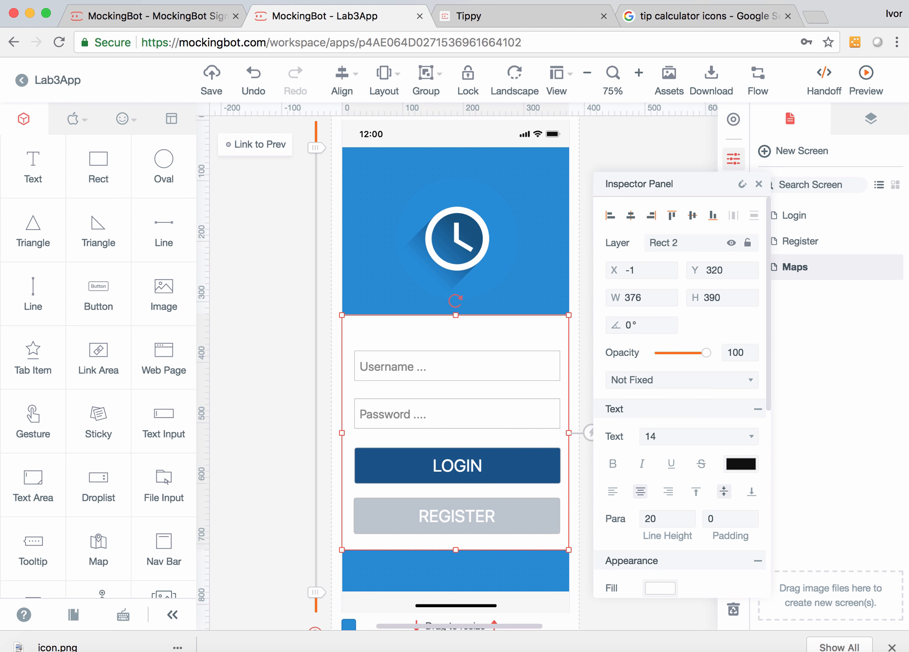
key("Escape")
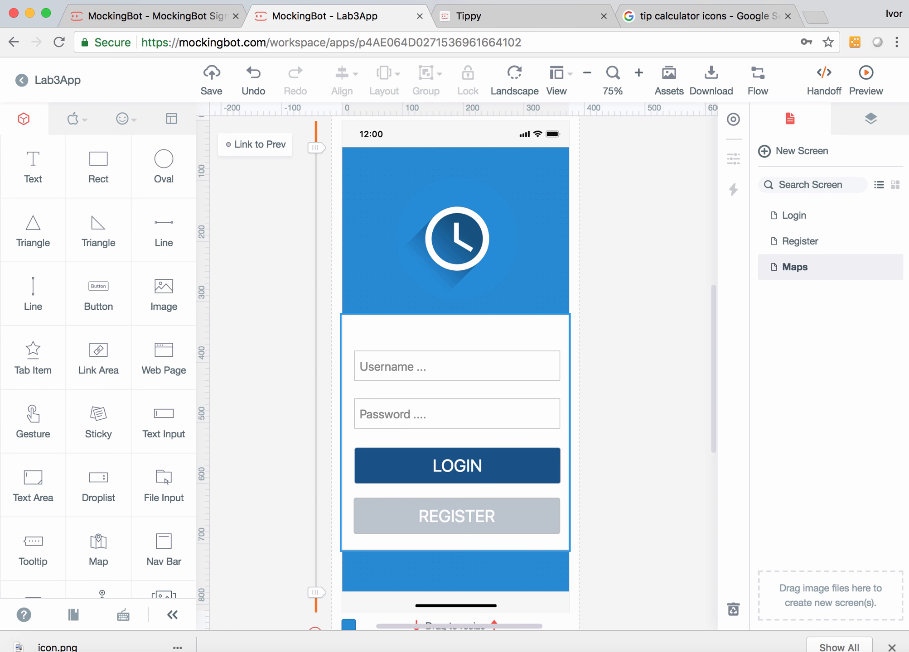
Change the screen's background colour to a darker blue so it contrasts with the clock icon.
left_click(457, 242)
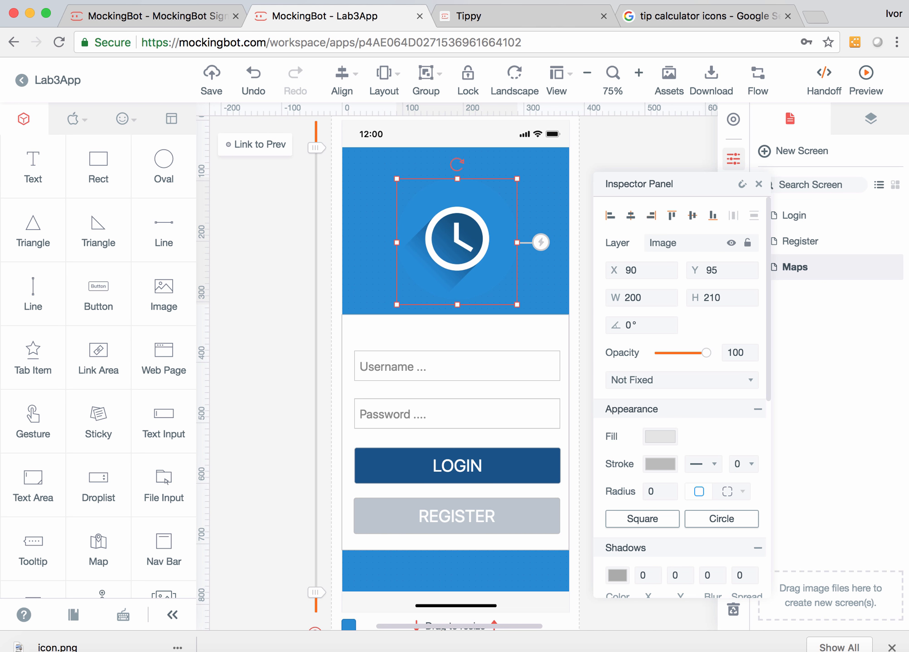
left_click(348, 626)
left_click_drag(413, 391, 409, 414)
left_click(434, 333)
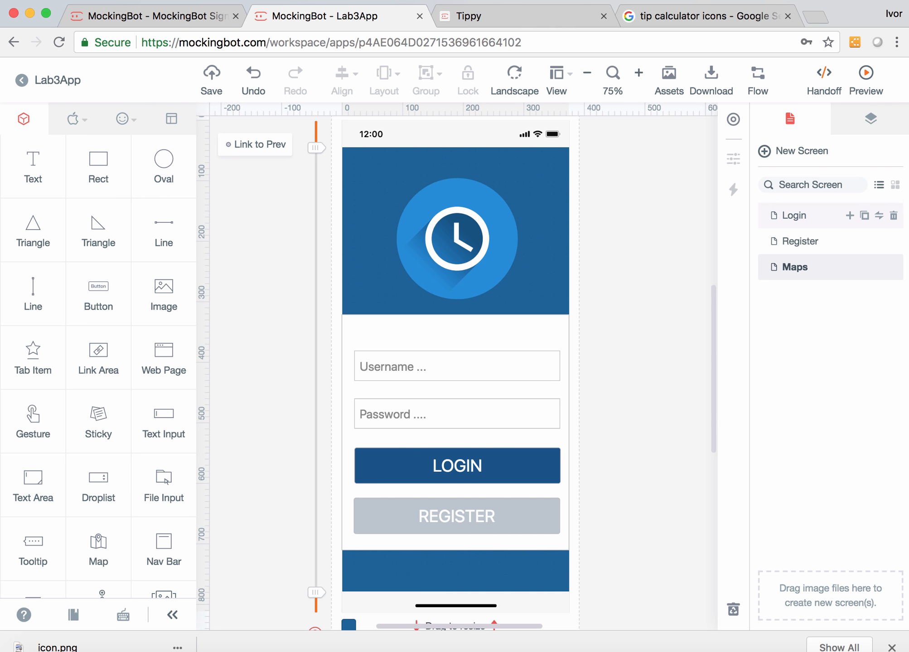
Duplicate the Login screen and name the copy Register.
left_click(795, 215)
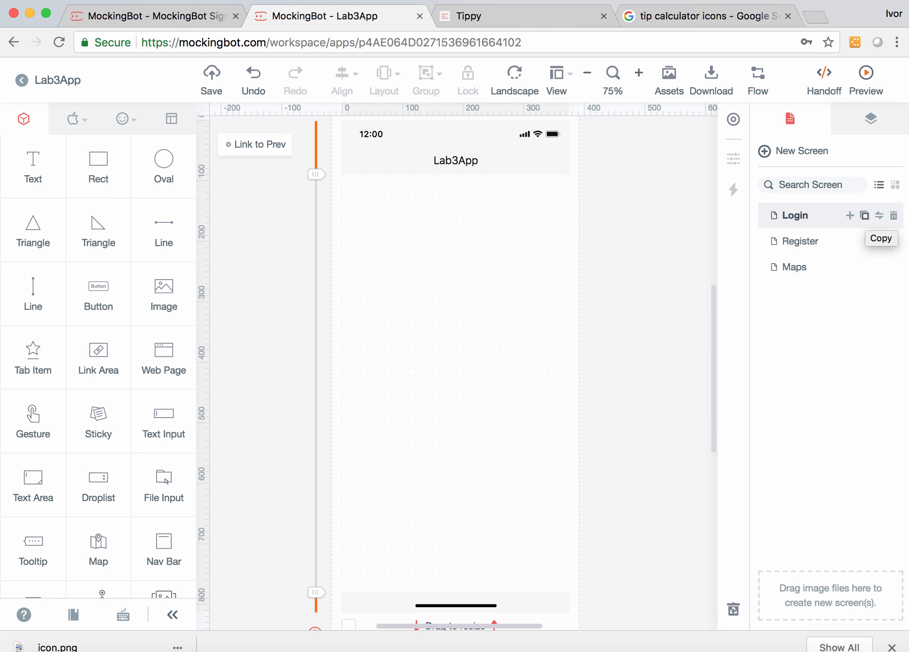
left_click(864, 215)
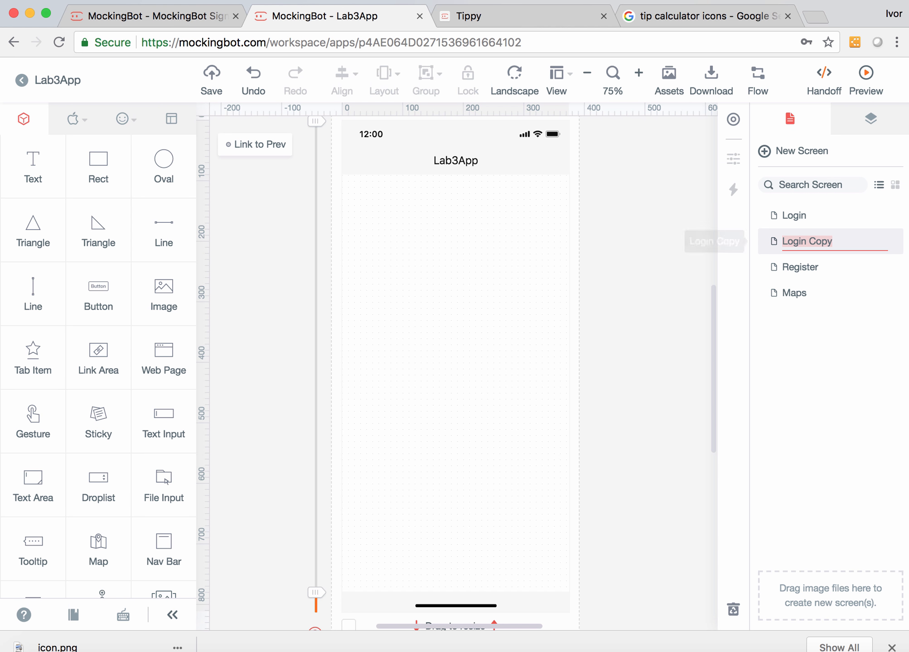
type("Regi")
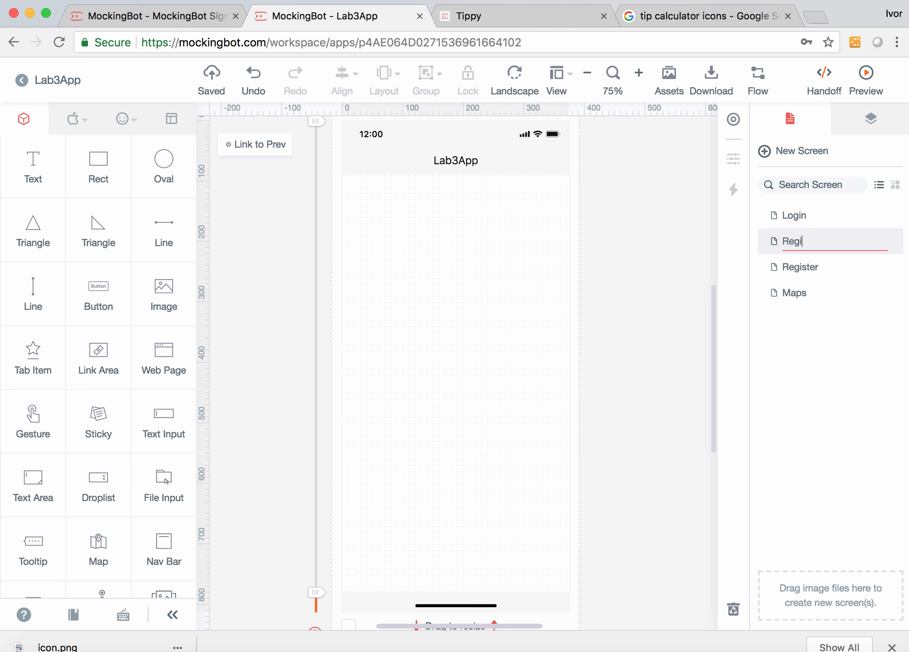
type("ster")
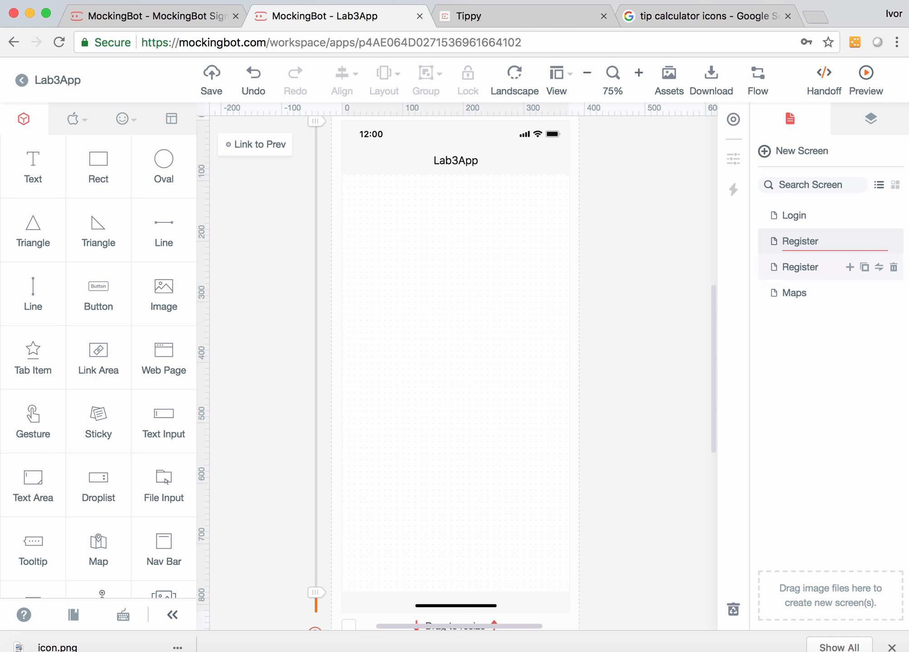
Delete the original blank Register screen listed directly above Maps.
left_click(802, 267)
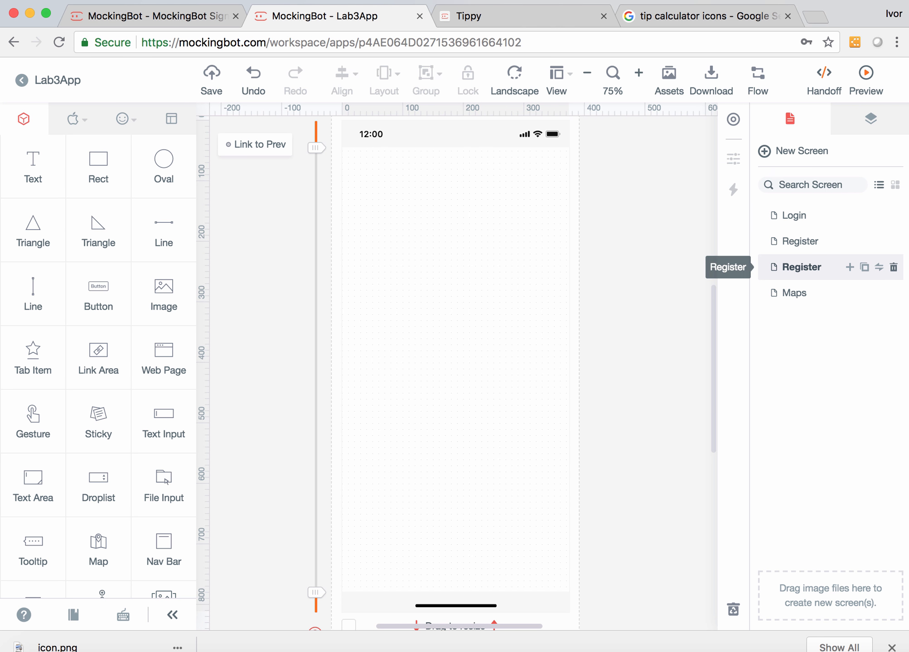
left_click(893, 267)
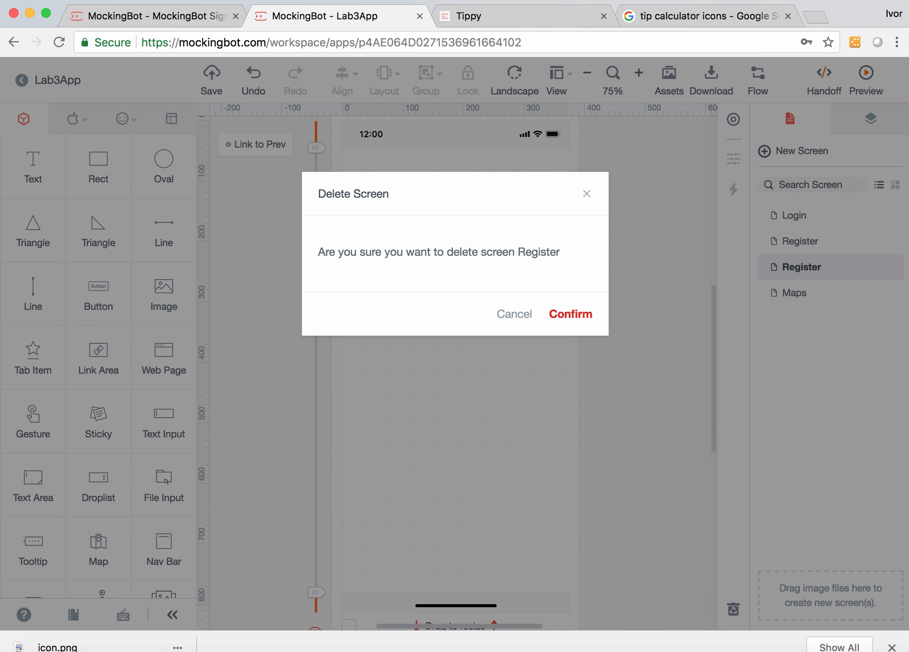
left_click(570, 314)
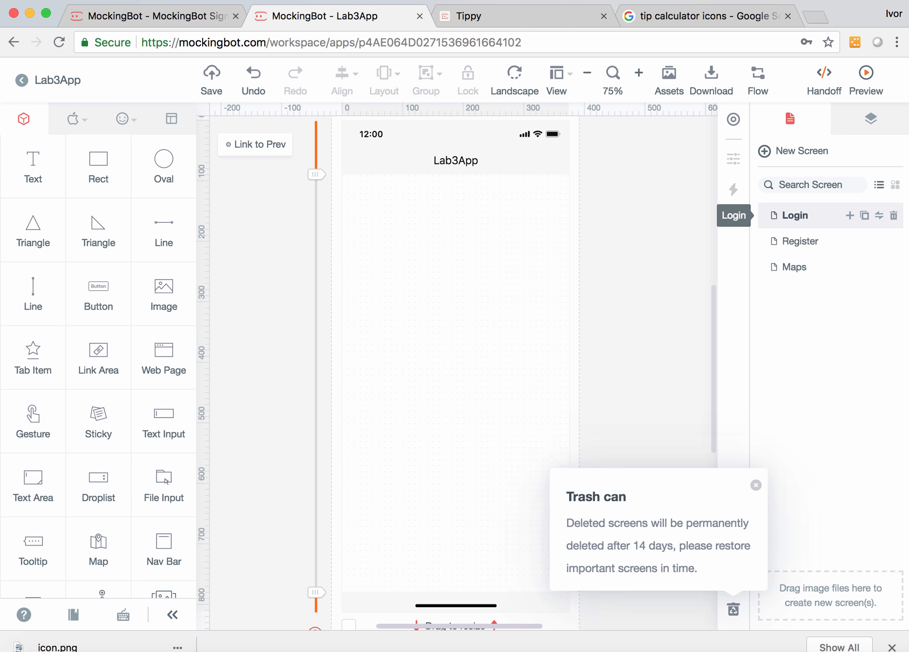
Rename the Maps screen holding the login form to Login, and rename the blank Login screen to Maps.
left_click(794, 267)
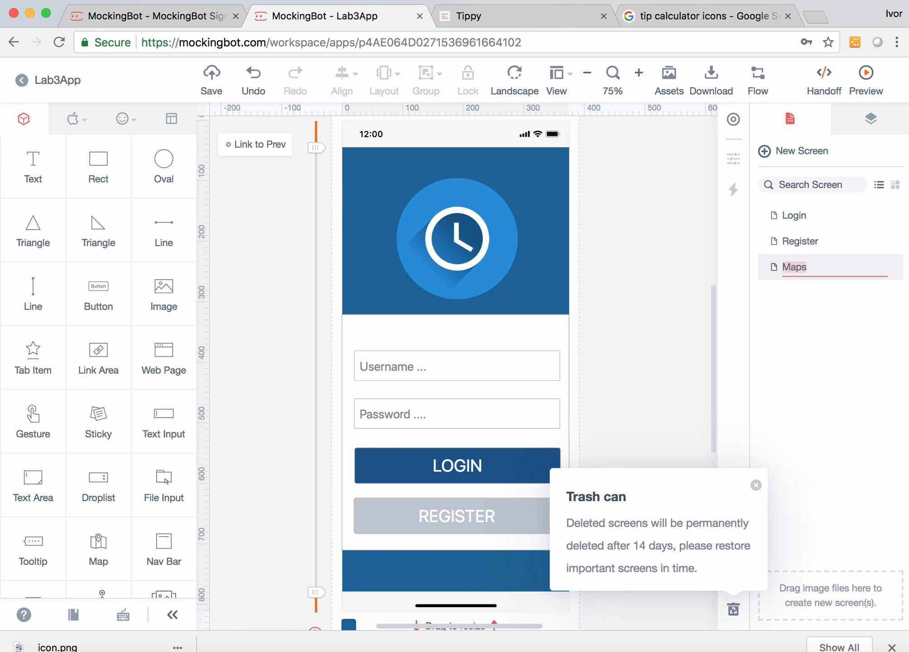
type("Login")
key("Return")
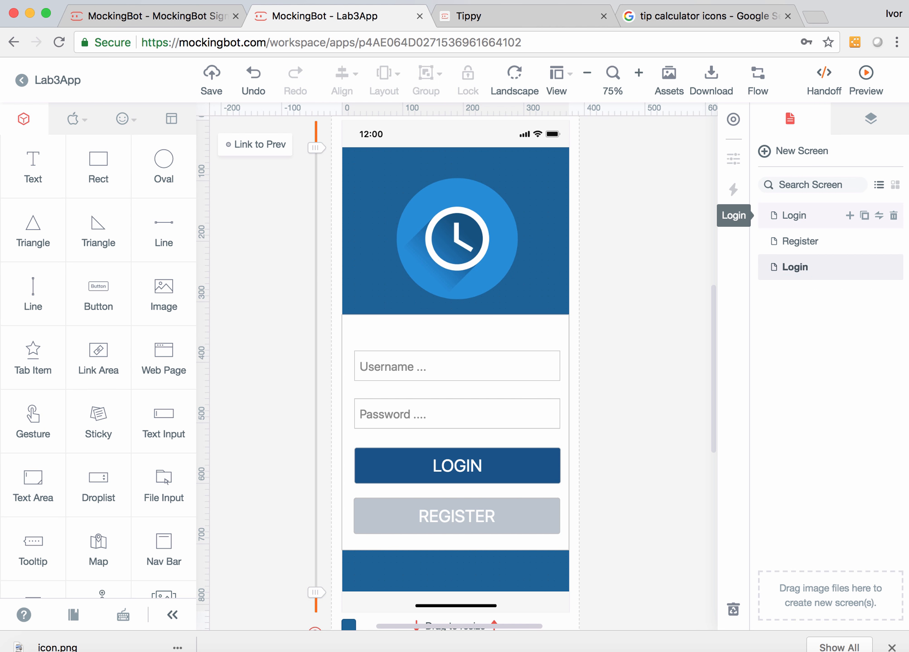
double_click(794, 216)
type("Maps")
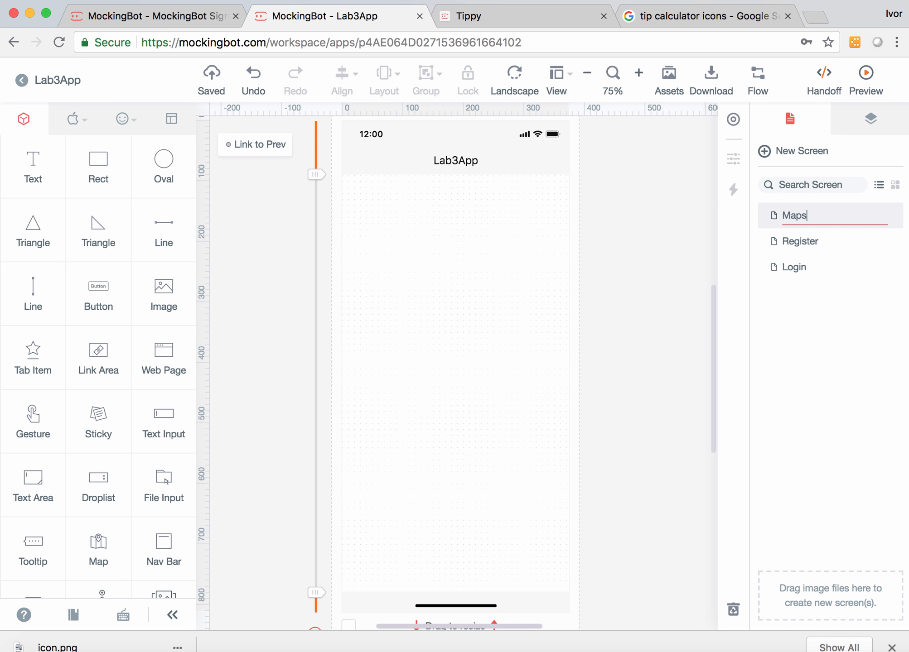
key("Return")
Delete the blank Register screen listed between Maps and Login.
left_click(794, 267)
left_click(801, 241)
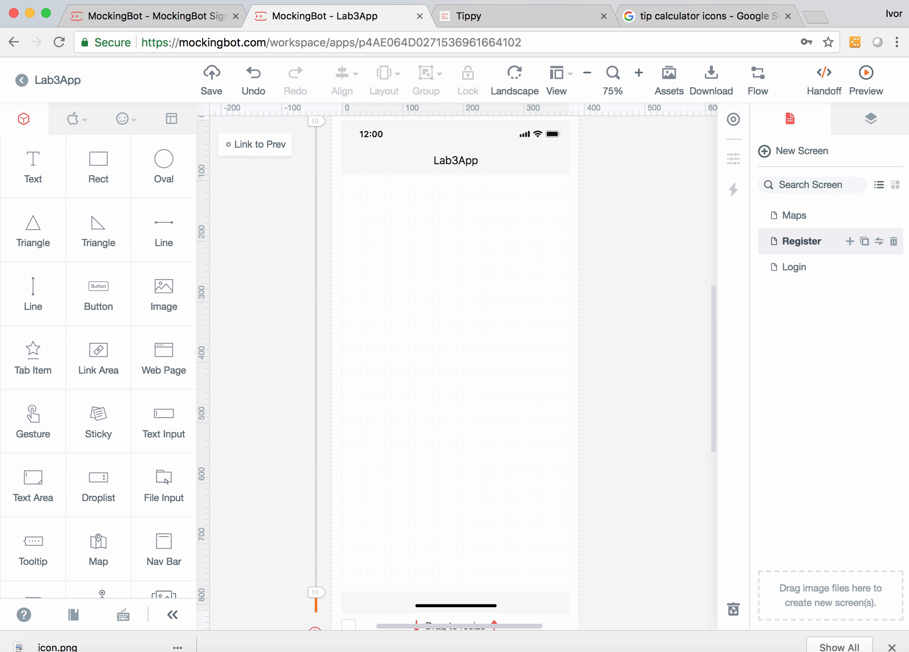
left_click(894, 241)
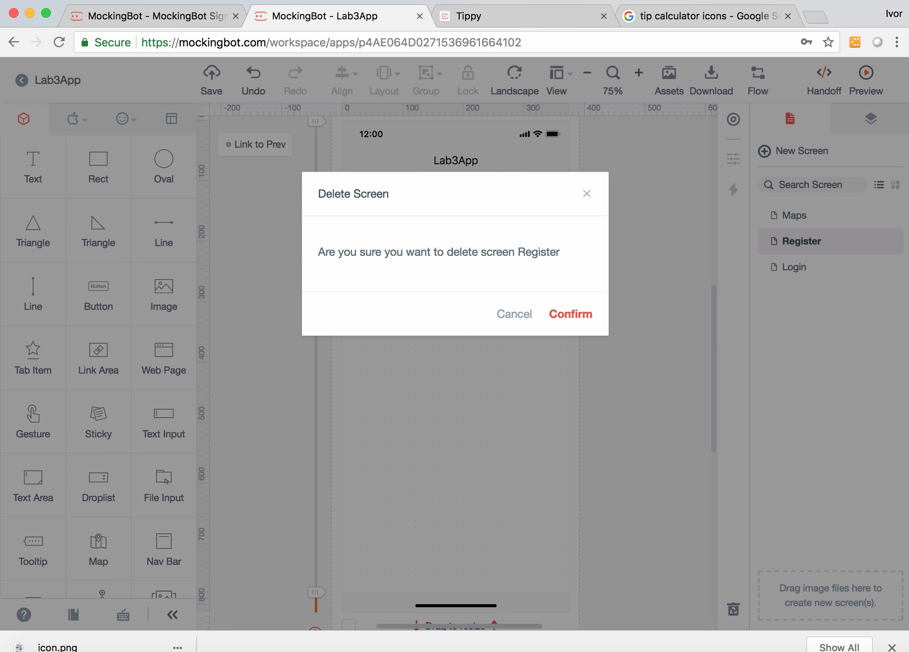
left_click(570, 314)
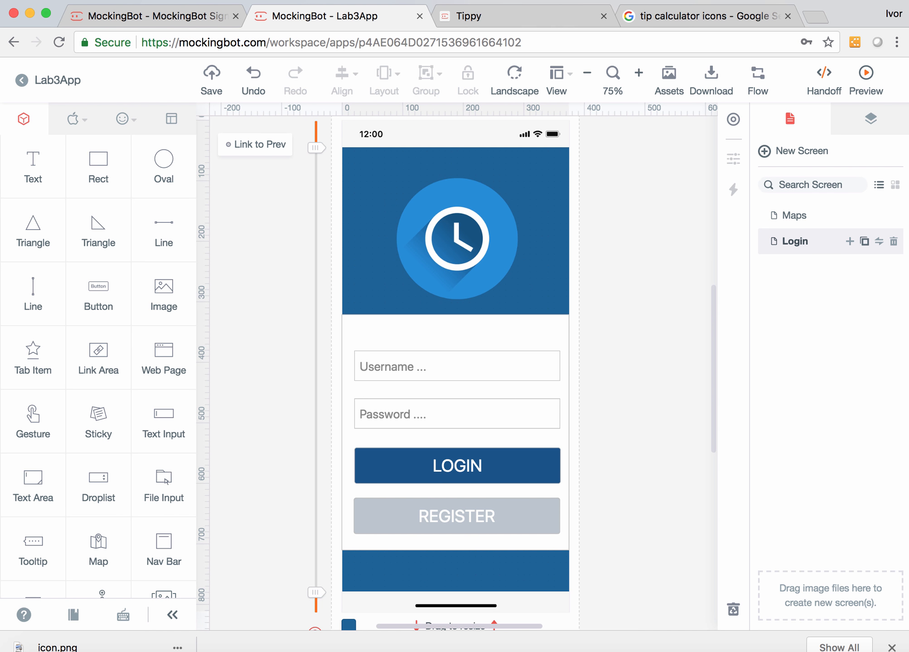
Duplicate the Login screen as Register and remove the clock icon from the copy.
left_click(864, 241)
type("Register")
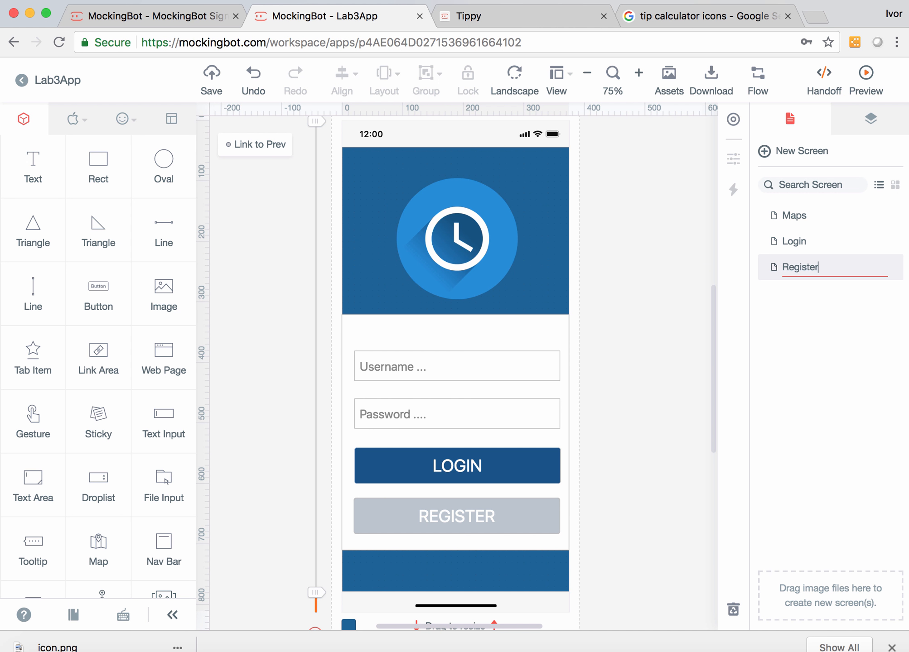
key("Return")
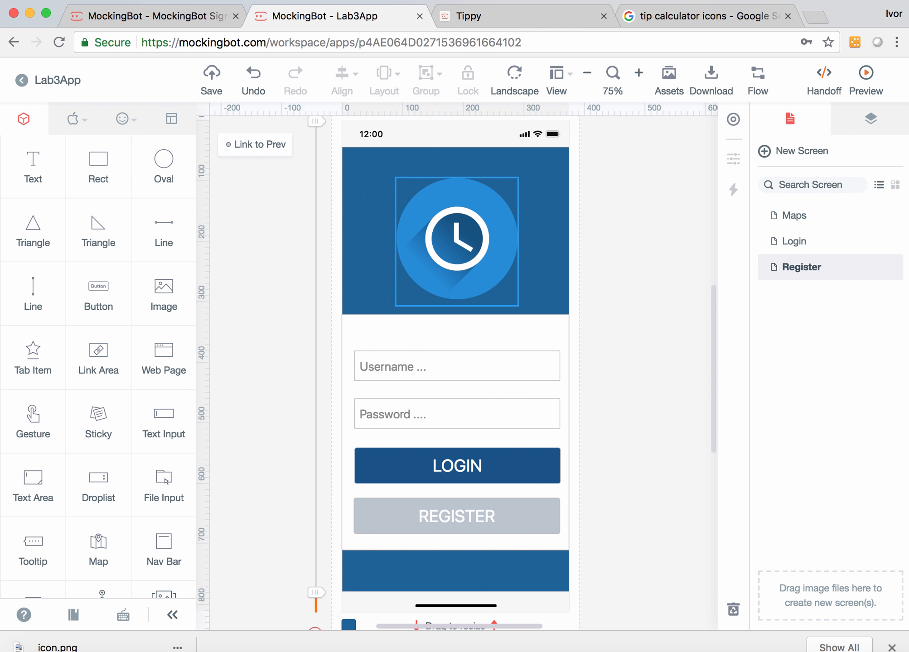
left_click(456, 240)
key("Delete")
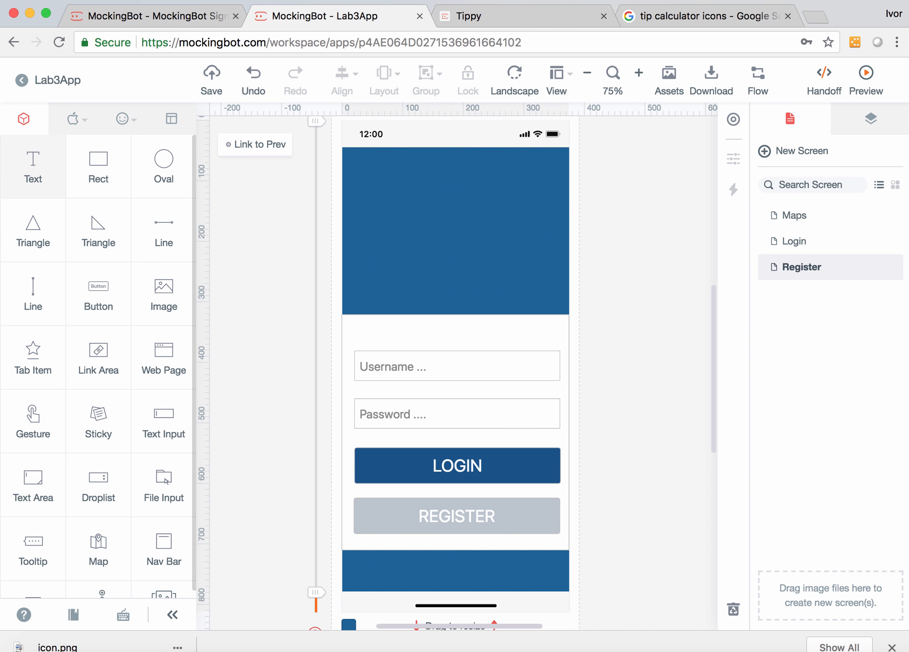
Add a text element to the Register screen's blue header area, with font size 20 and white colour.
left_click_drag(32, 166, 423, 199)
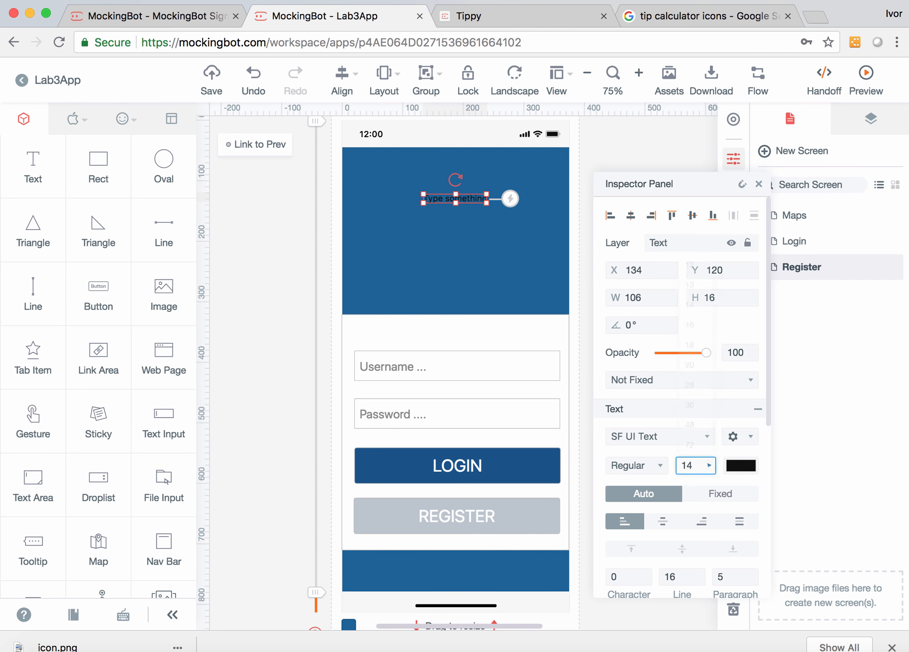
left_click(696, 466)
left_click(691, 346)
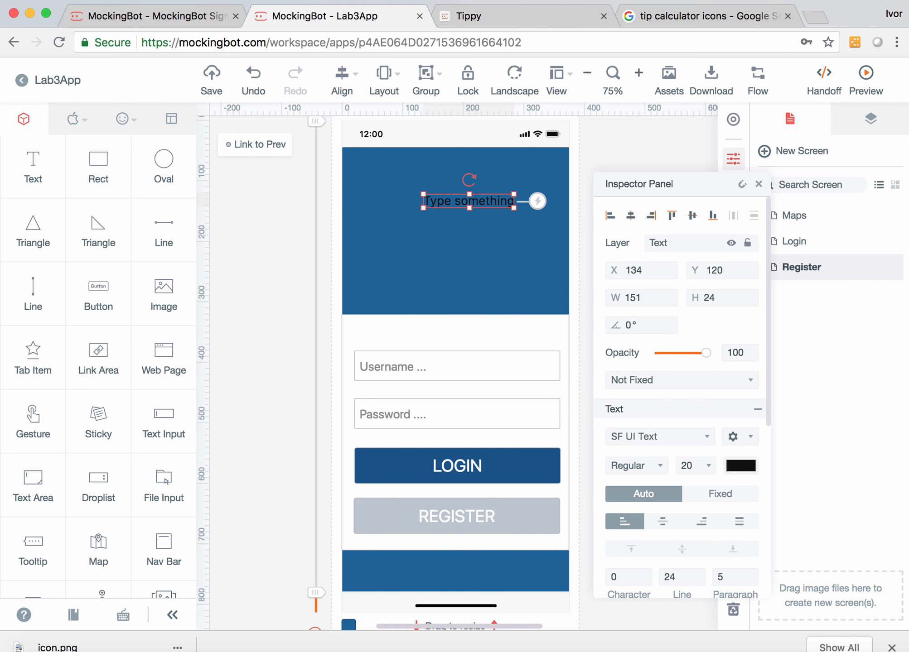
left_click(740, 466)
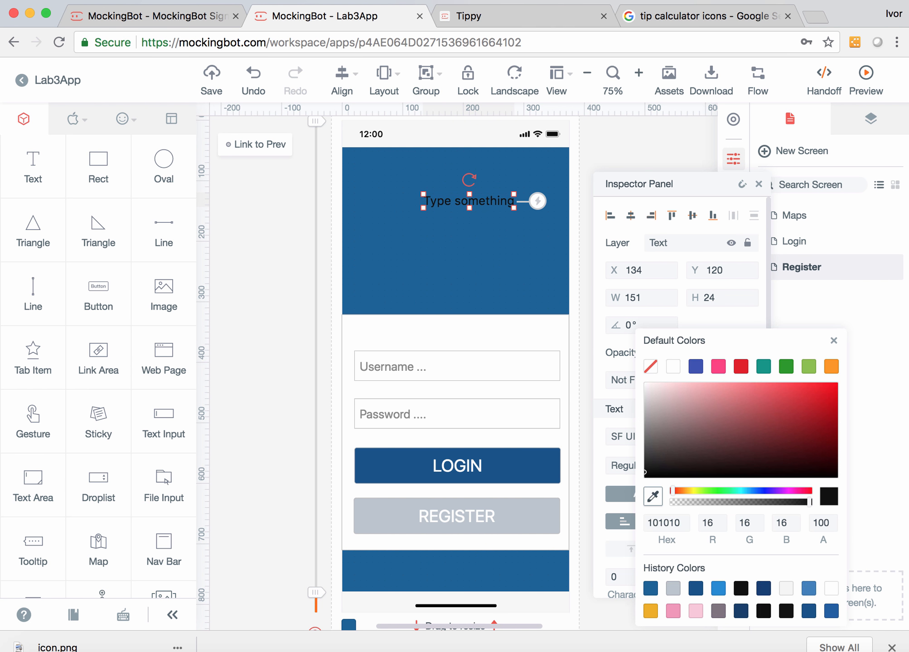
left_click(673, 367)
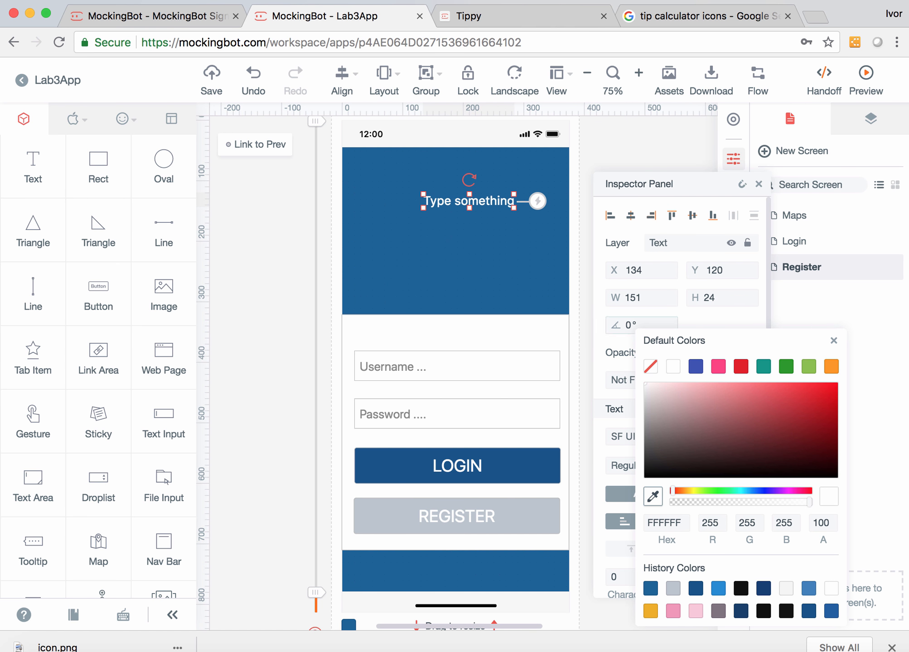
key("Escape")
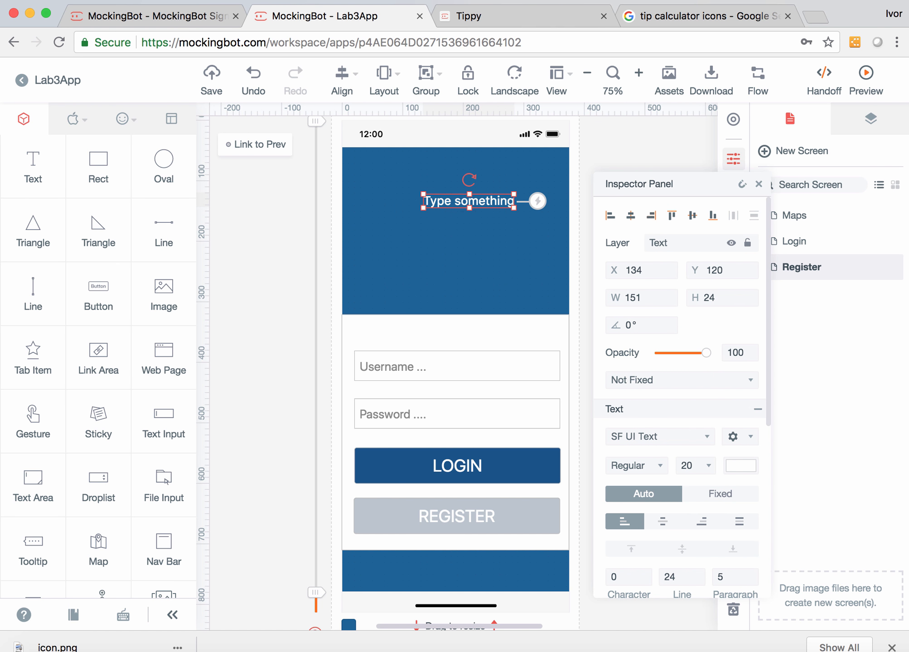
Change the header text element's wording to "Create an Account".
double_click(469, 201)
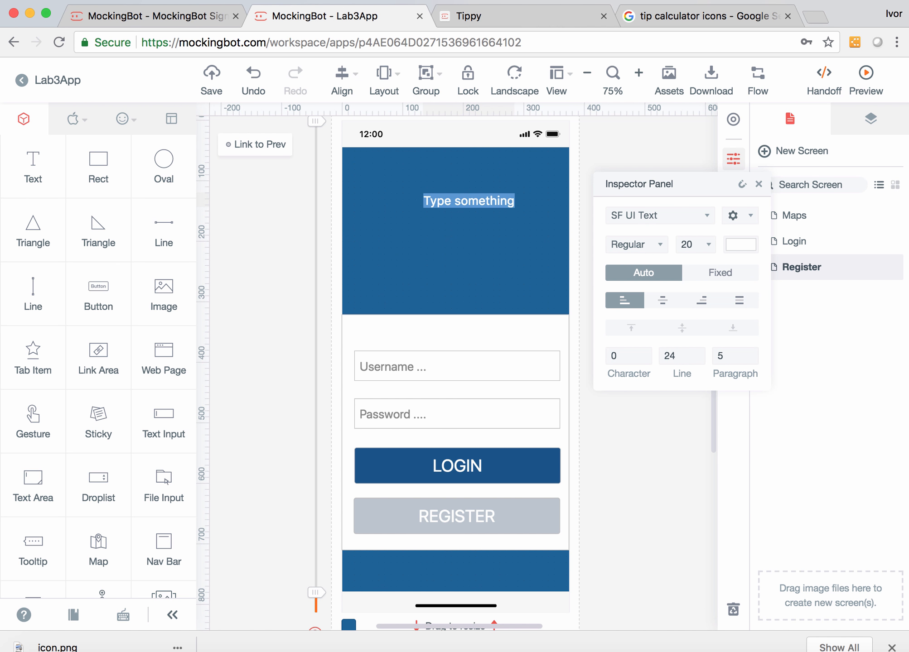
type("CRe")
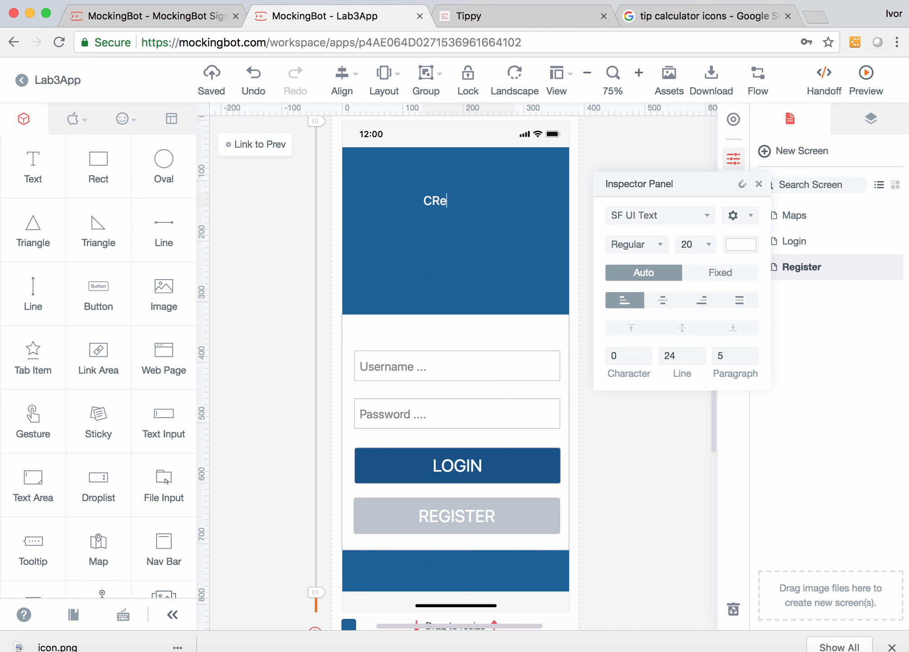
type("ate an Account")
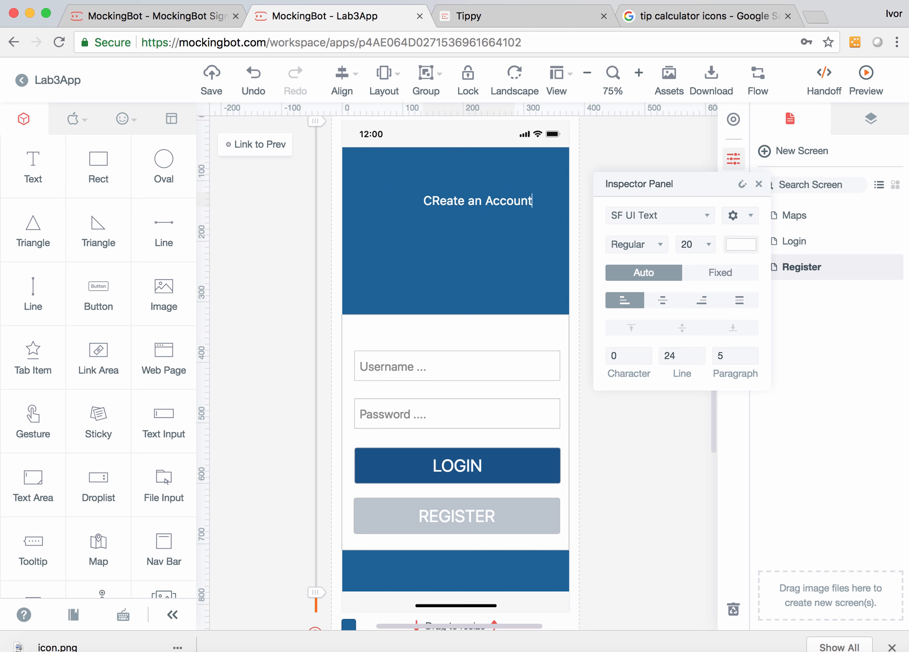
left_click(441, 200)
key("BackSpace")
type("r")
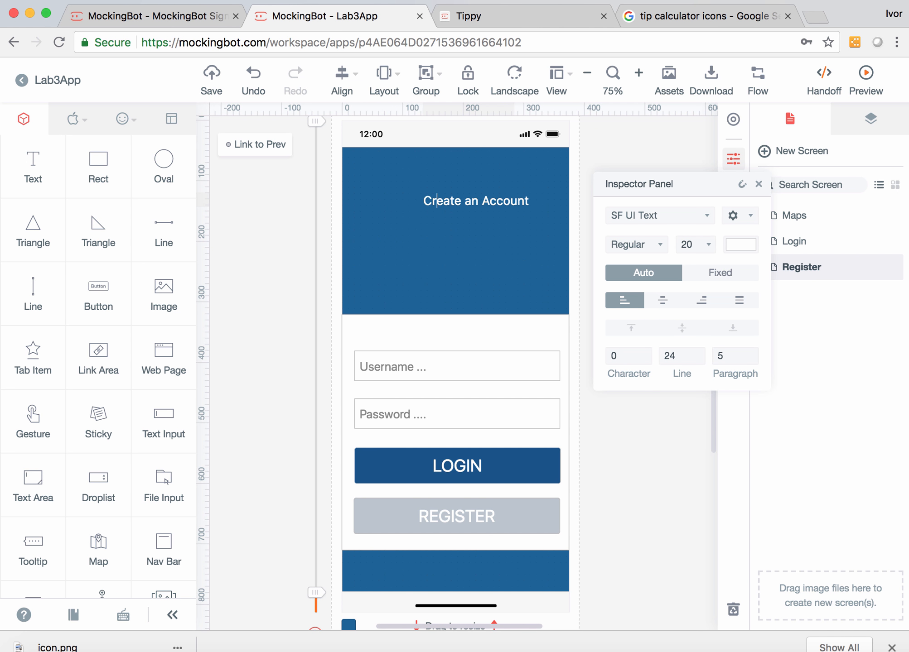
key("Escape")
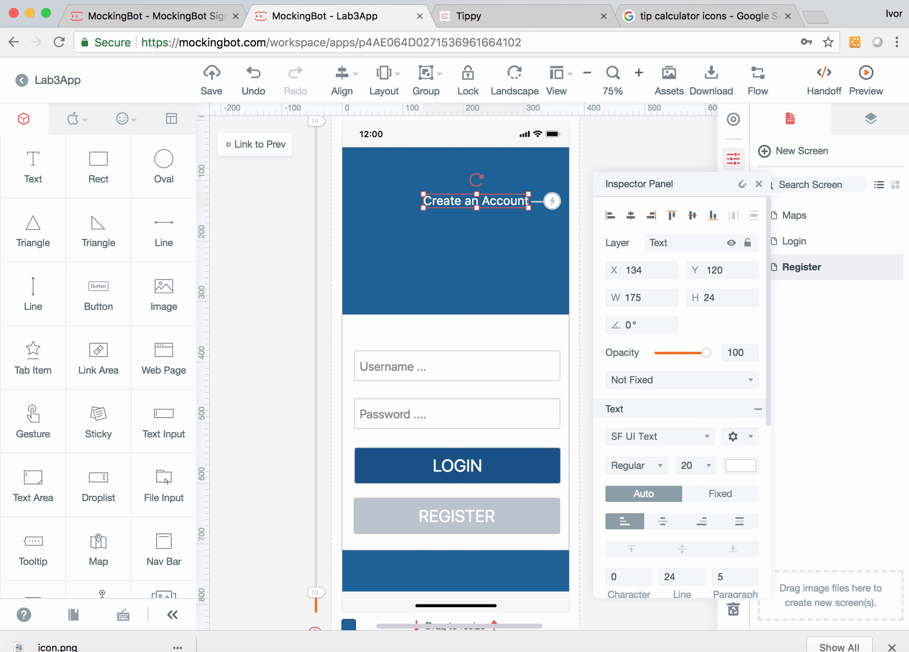
Set the "Create an Account" heading to font size 36 and enlarge its box to about 331 by 70, positioned at X 22.
left_click_drag(476, 208, 476, 236)
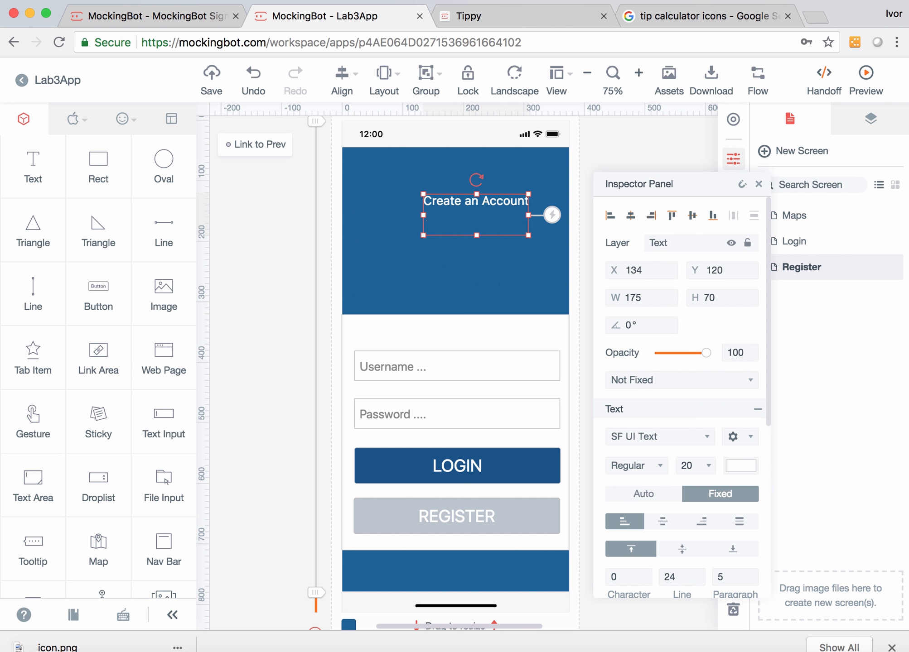
left_click_drag(423, 215, 386, 215)
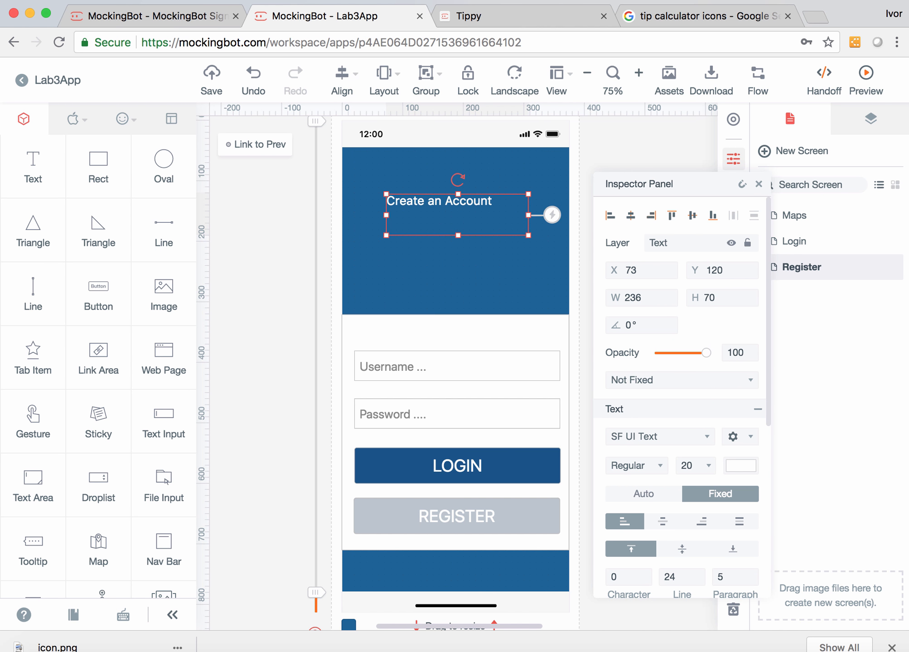
left_click(695, 466)
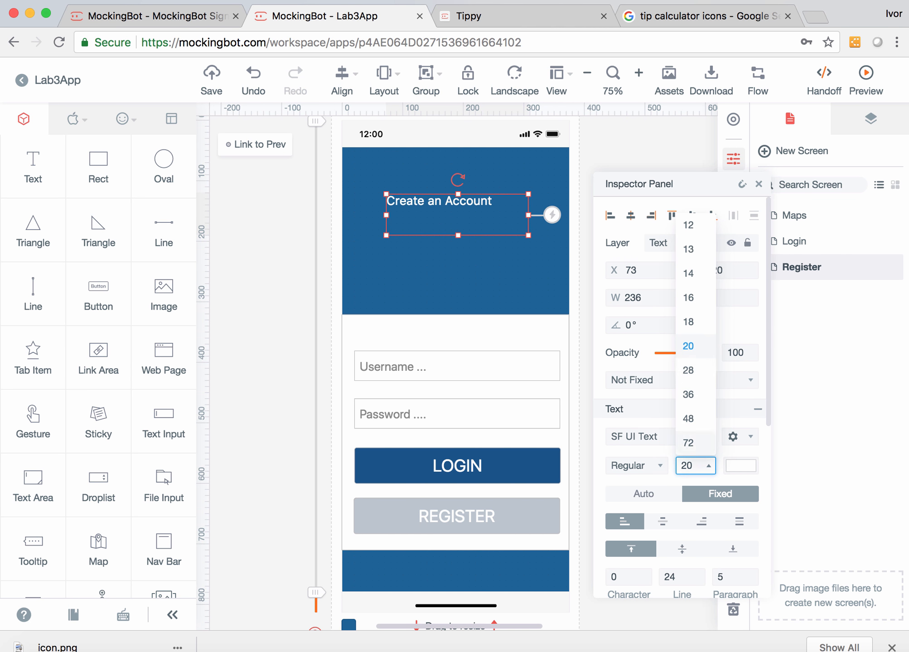
left_click(688, 394)
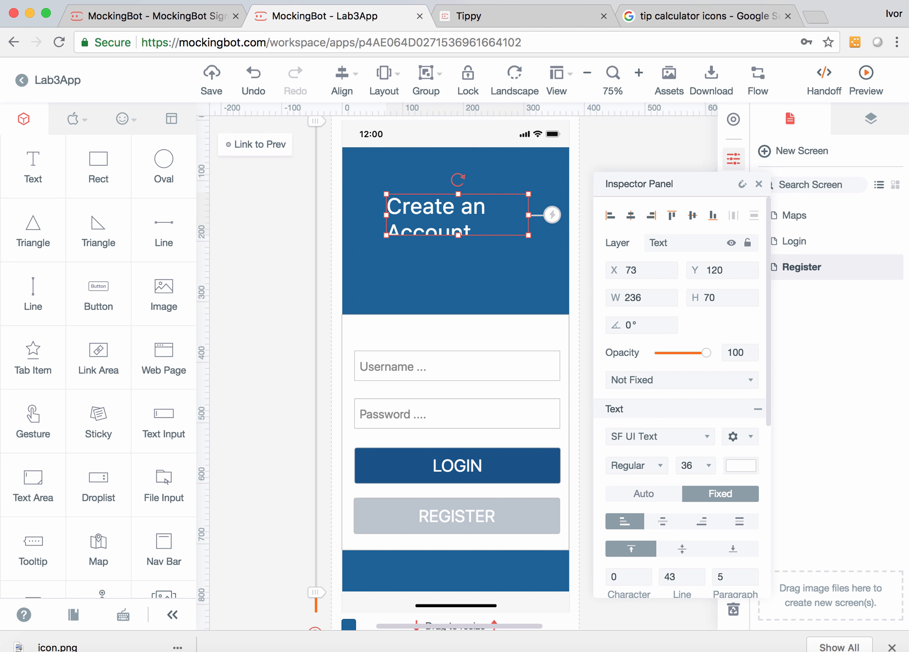
mouse_move(386, 214)
left_mouse_down()
mouse_move(364, 214)
mouse_move(373, 214)
left_mouse_up()
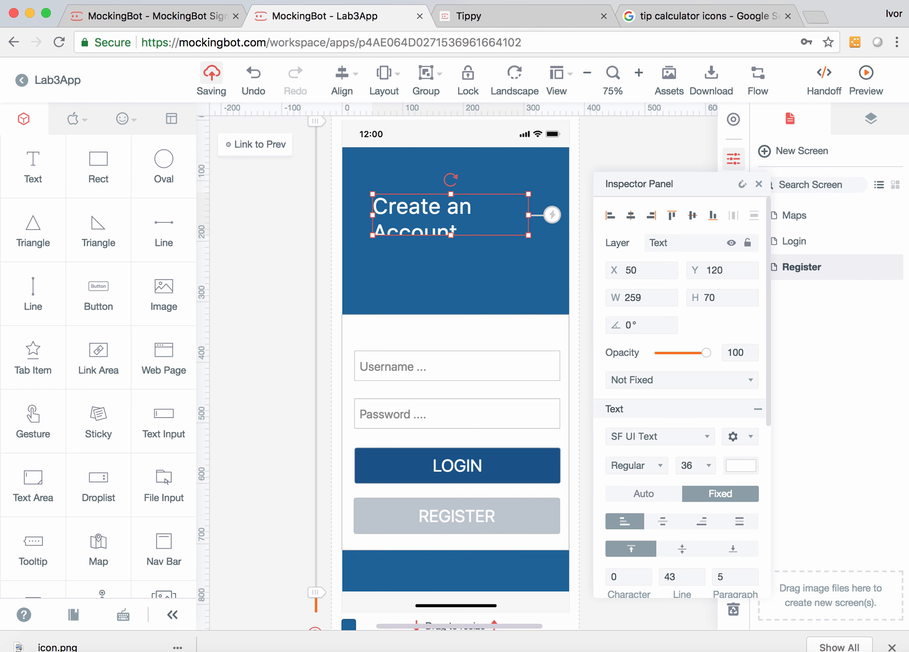
left_click_drag(528, 214, 553, 215)
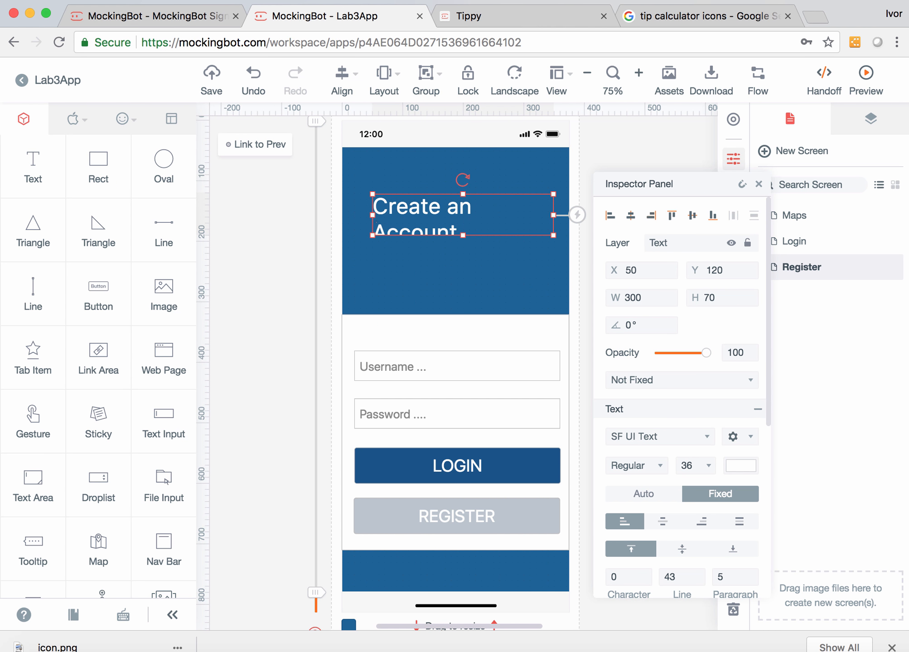
left_click_drag(372, 215, 354, 214)
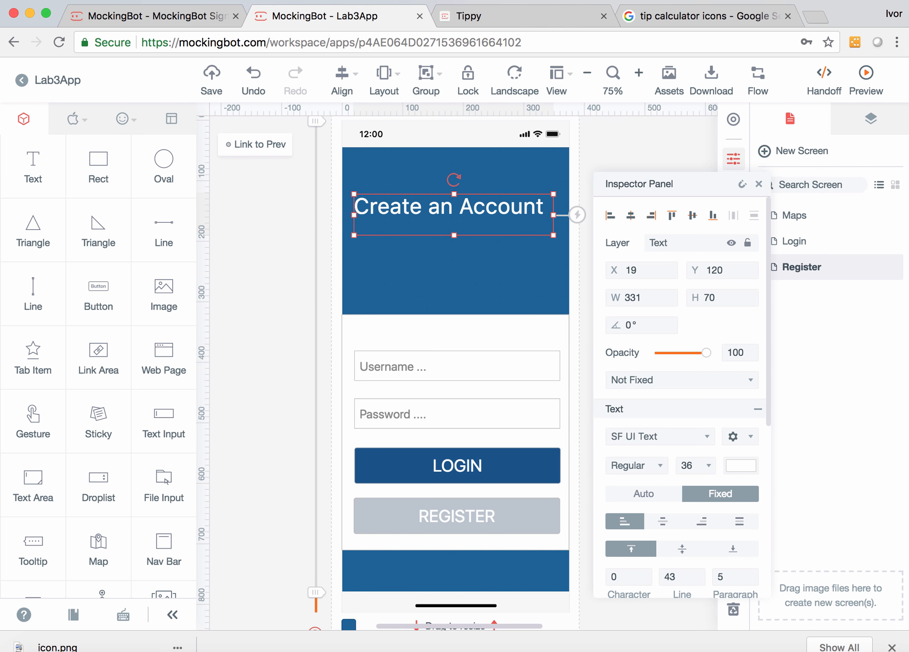
key("Right")
key("Right")
key("Right")
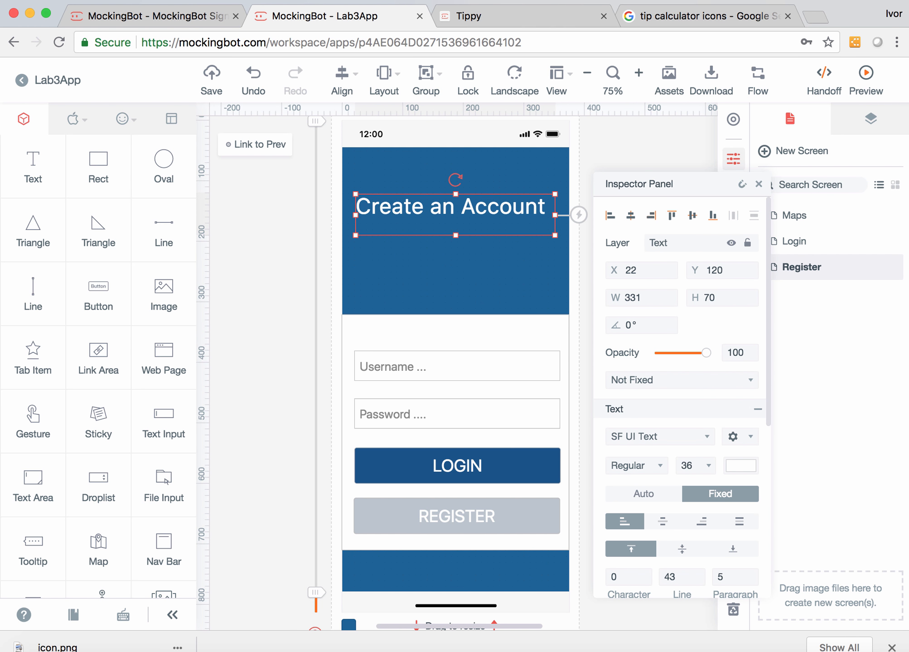
key("Escape")
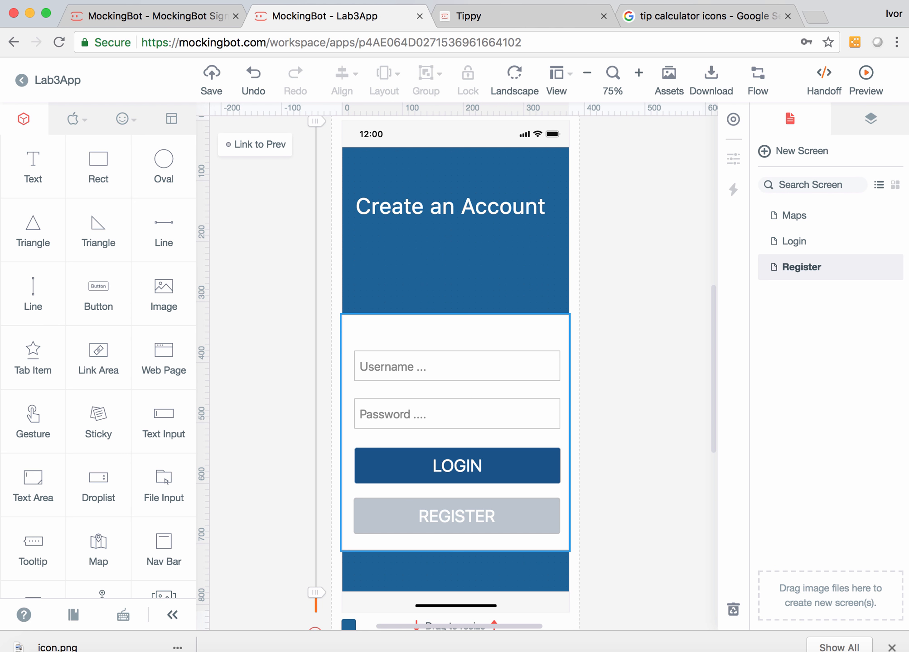
Extend the white form rectangle upward to about 376 by 453, and relabel the LOGIN button as SIGN UP.
left_click(455, 320)
left_click_drag(456, 320, 455, 279)
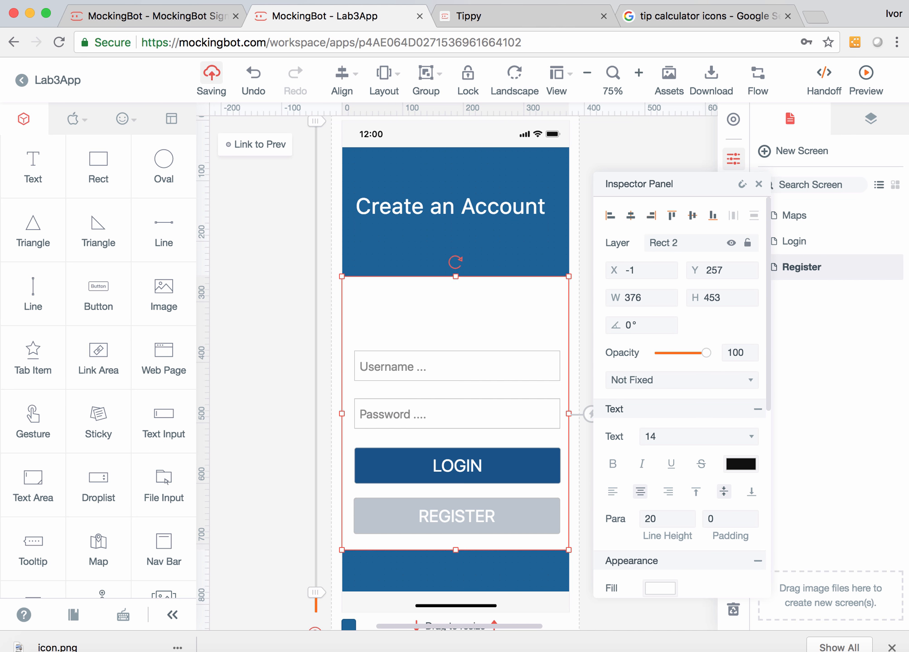
double_click(457, 466)
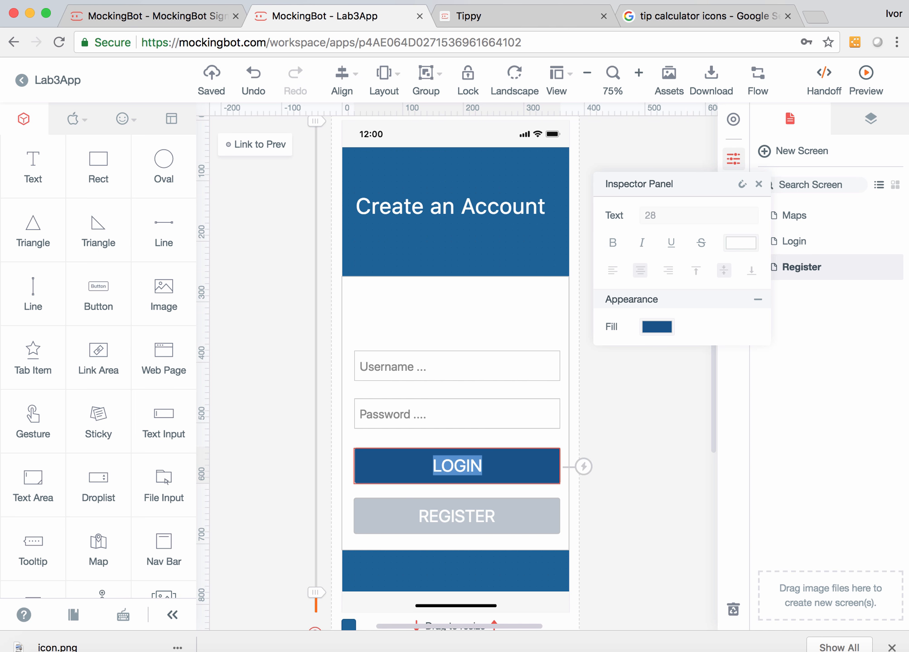
type("SIGN UP")
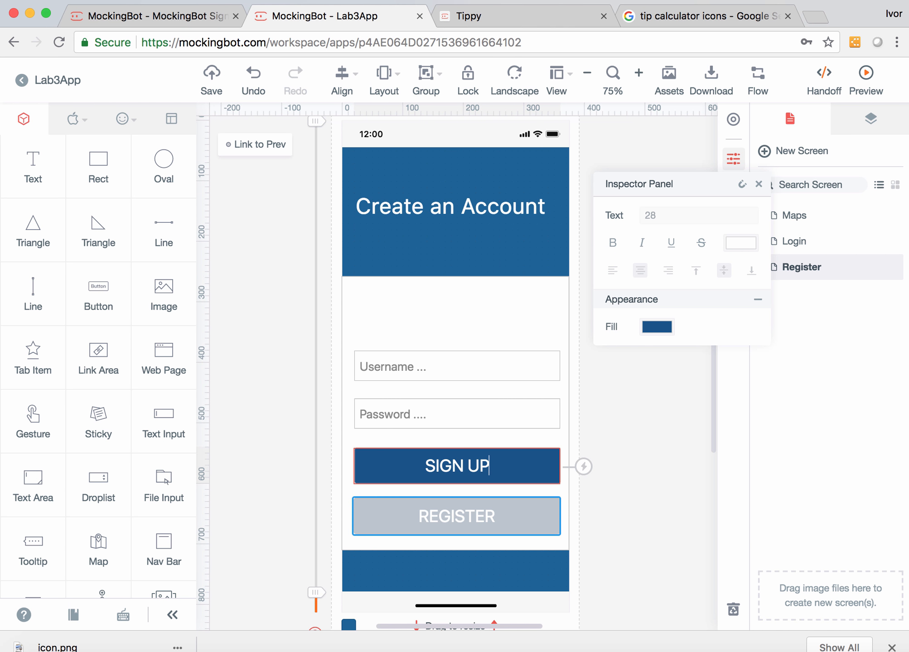
Relabel the Register screen's grey REGISTER button as "Already have an Account?".
double_click(457, 517)
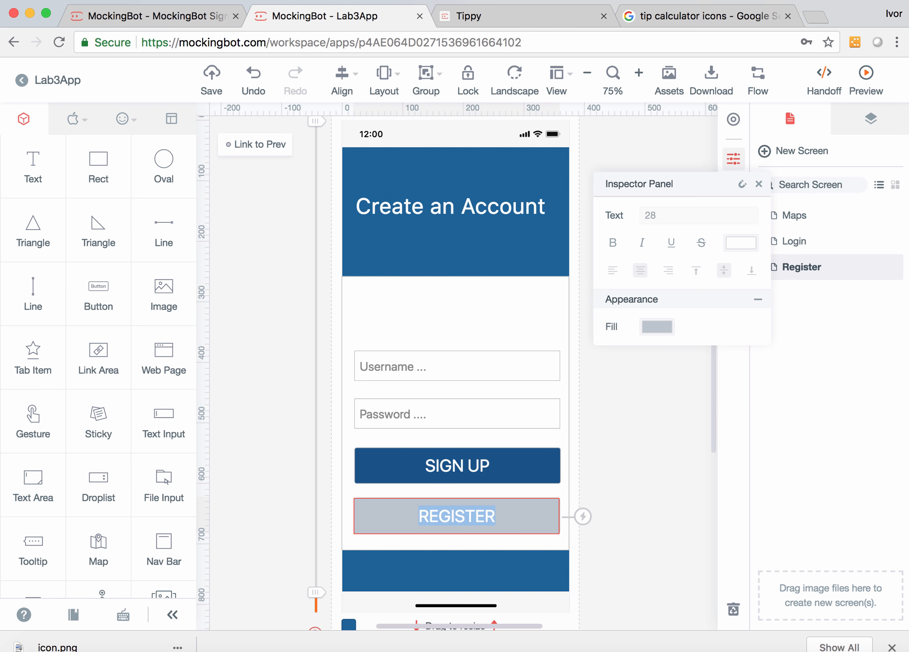
key("BackSpace")
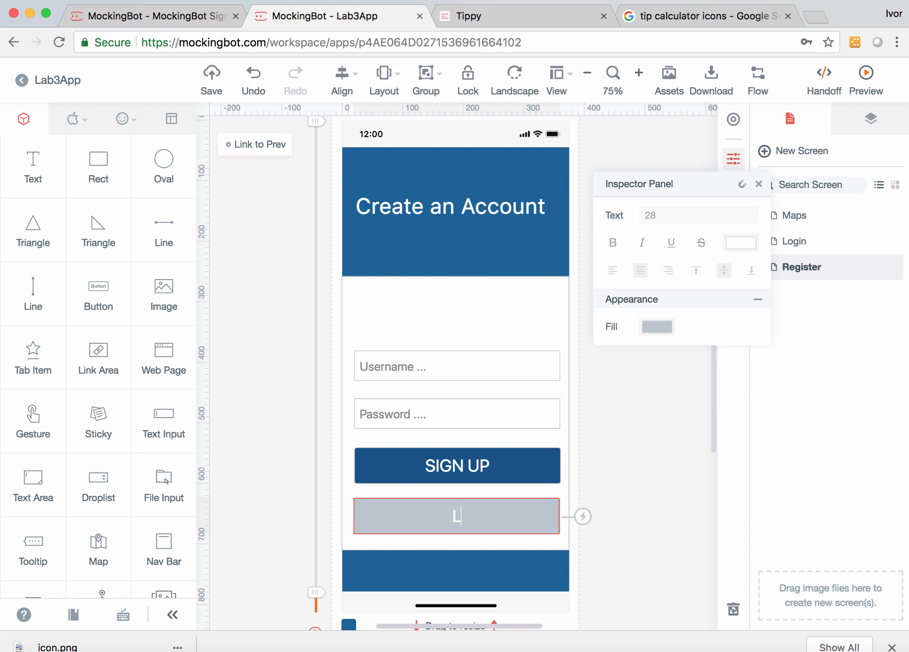
type("LOGIN")
key("BackSpace")
key("BackSpace")
key("BackSpace")
key("BackSpace")
key("BackSpace")
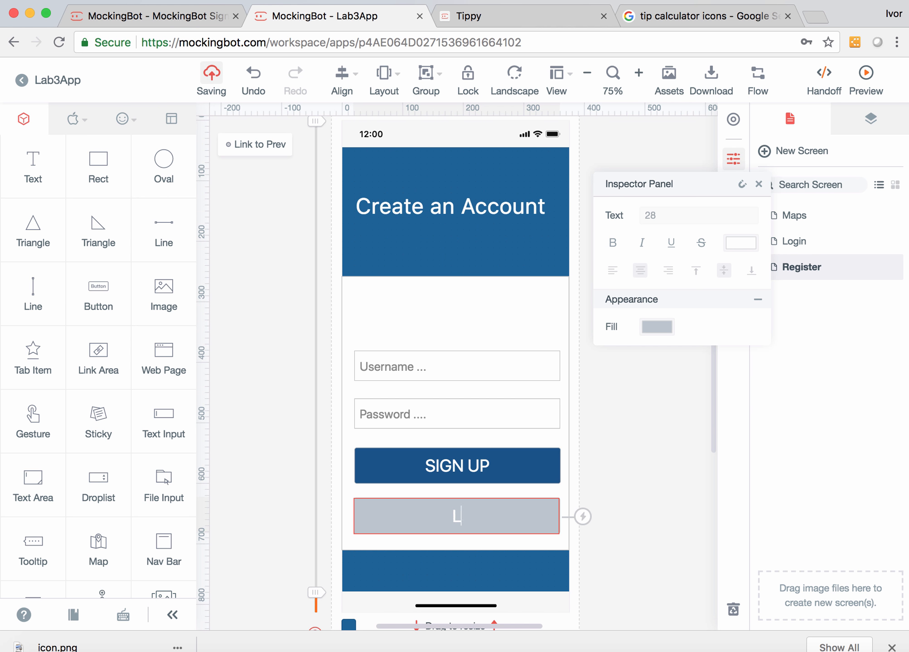
type("AL")
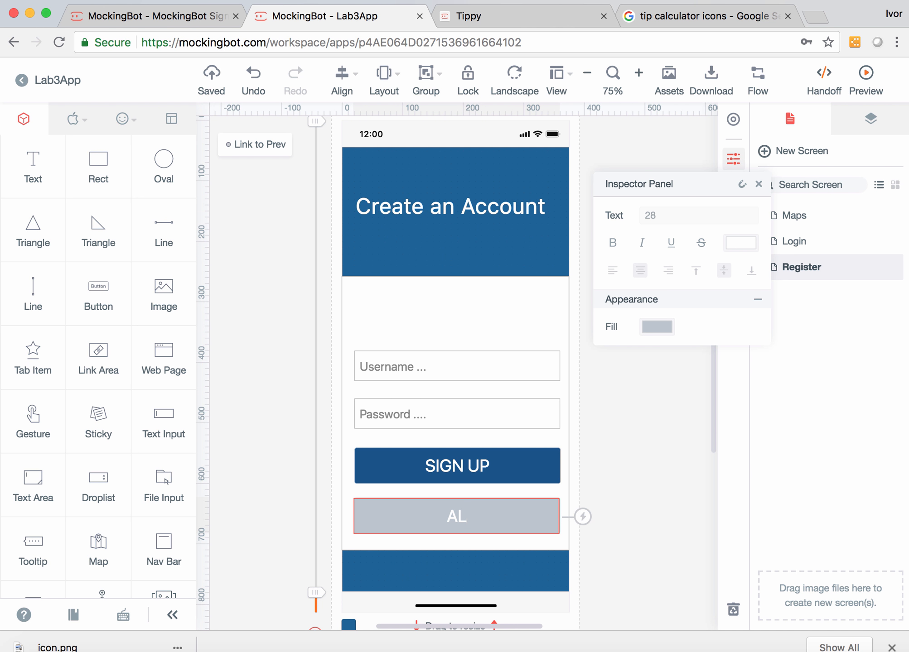
key("BackSpace")
type("lready have an ")
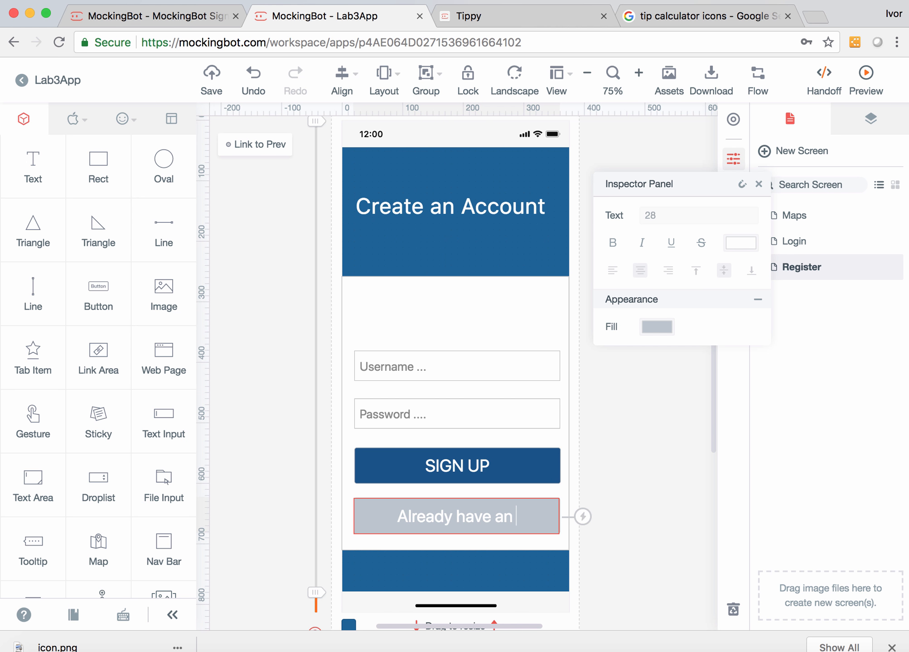
type("Account")
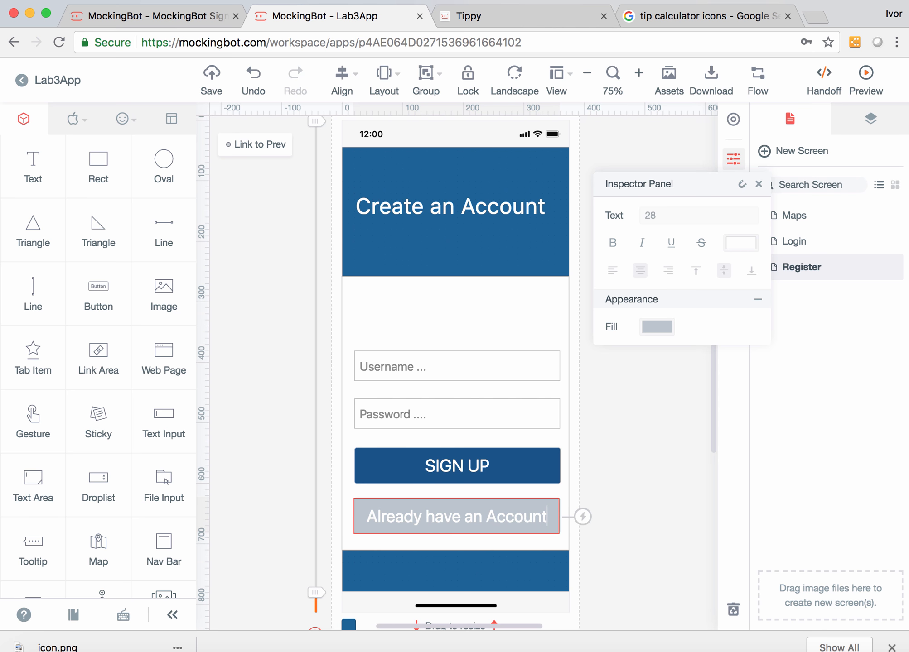
type("?")
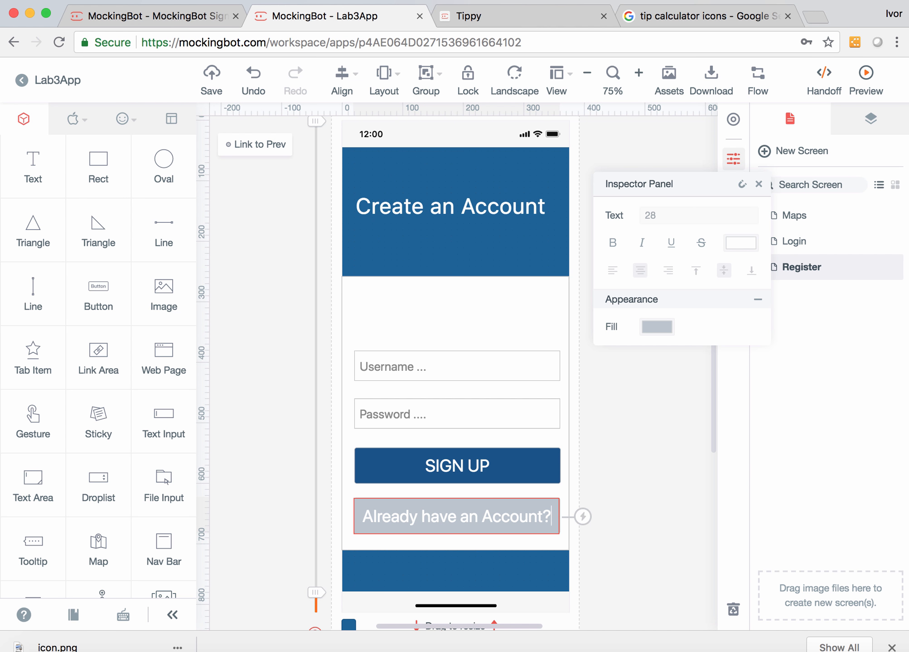
key("Escape")
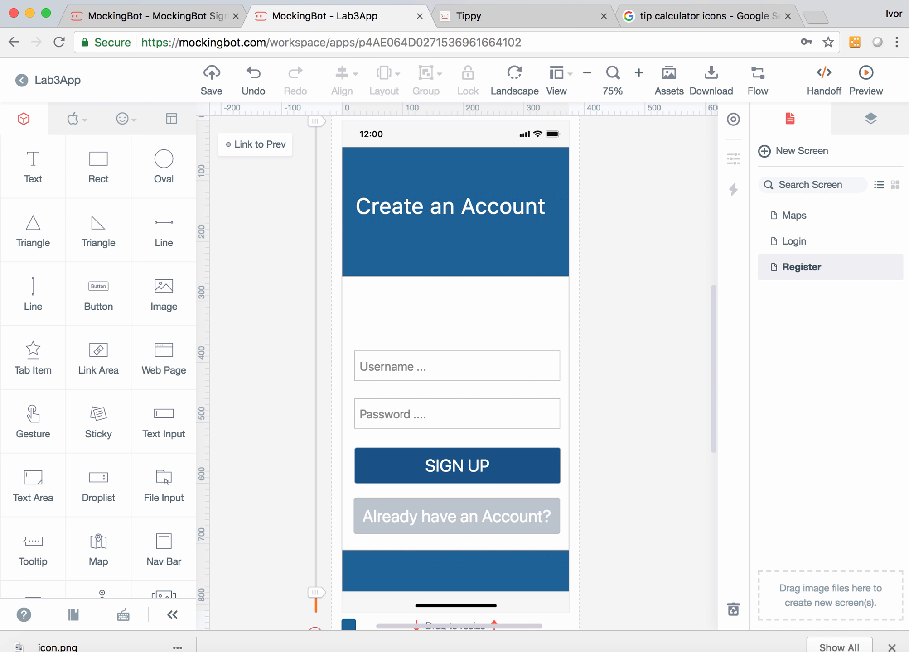
Increase the corner radius of the "Already have an Account?" button until its ends are fully rounded.
left_click(457, 517)
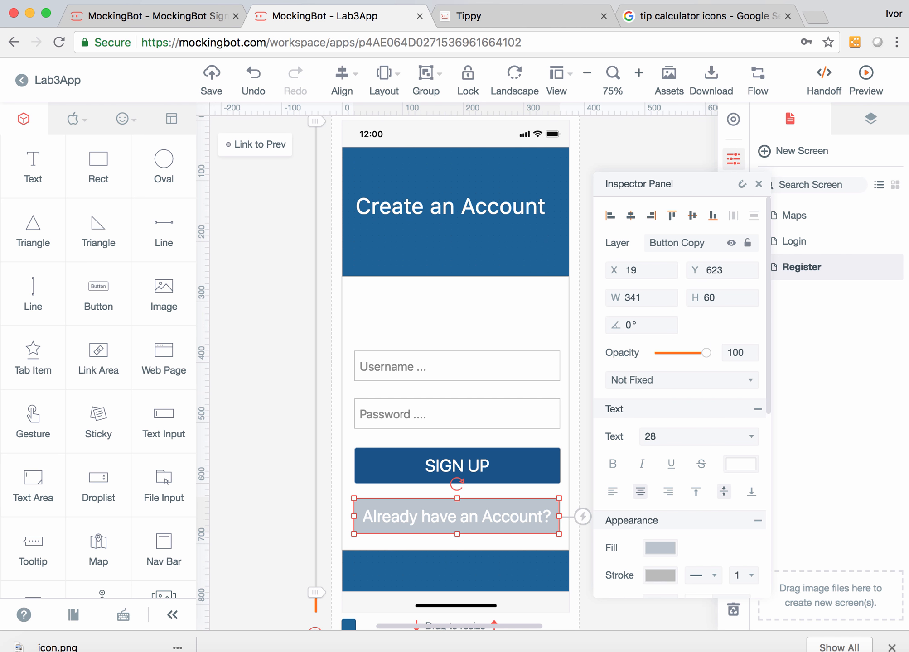
scroll(680, 394, "down", 5)
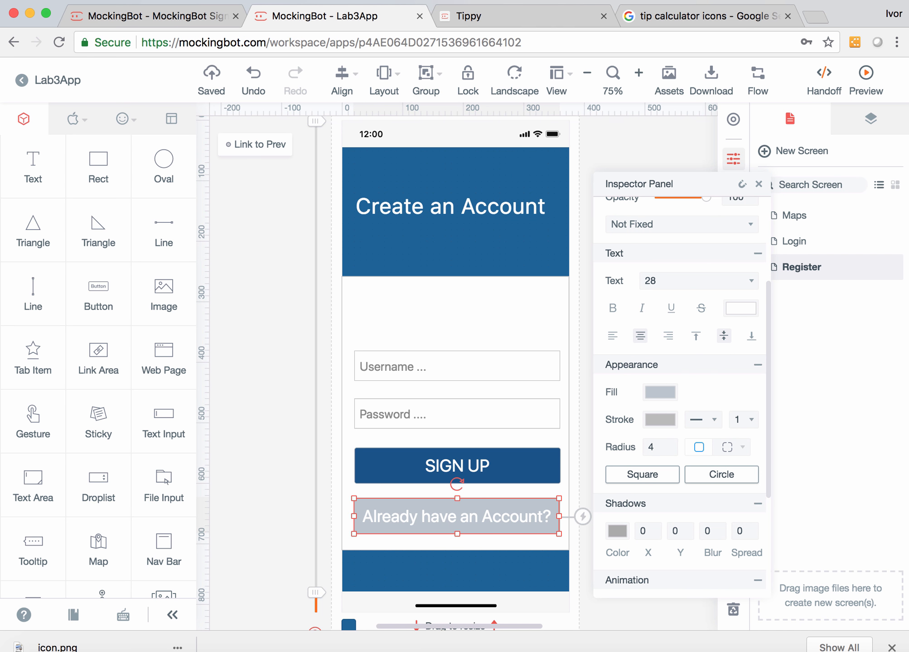
left_click(670, 446)
left_click(671, 445)
left_click(671, 445)
left_click(670, 444)
left_click(670, 444)
left_click(671, 444)
left_click(670, 445)
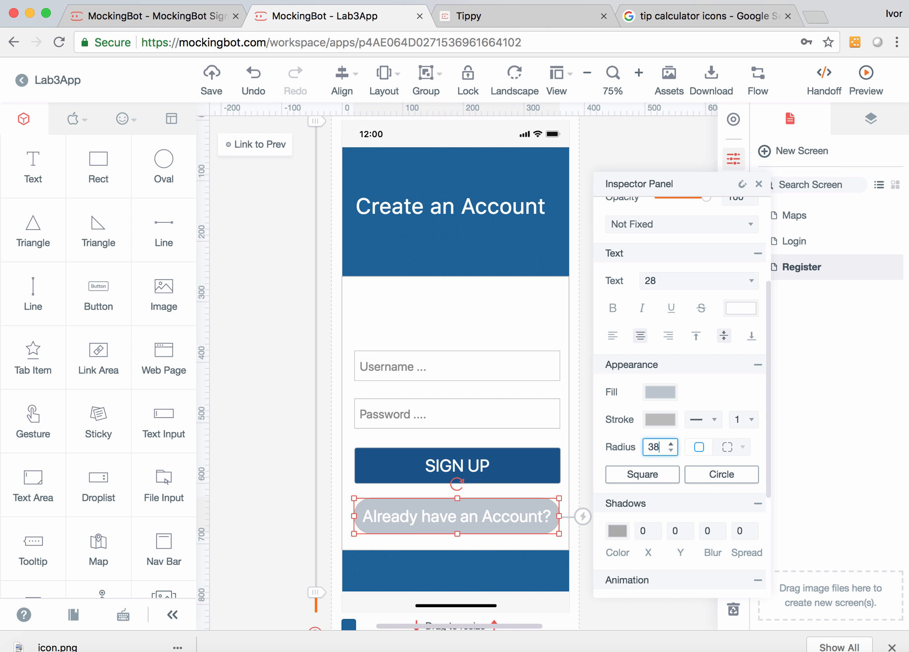
left_click(671, 445)
left_click(670, 444)
left_click(670, 445)
key("Up")
key("Up")
key("Up")
key("Up")
key("Up")
key("Up")
key("Up")
key("Up")
key("Up")
key("Up")
key("Up")
key("Up")
key("Up")
key("Up")
key("Up")
key("Up")
key("Up")
key("Up")
key("Escape")
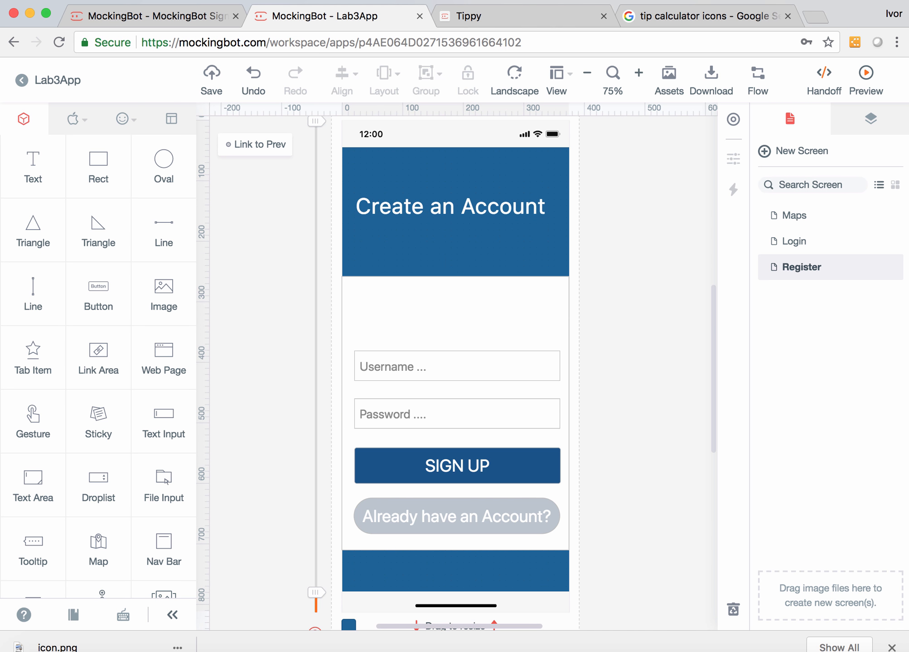
Round the SIGN UP button's corners by raising its radius to 25.
left_click(458, 465)
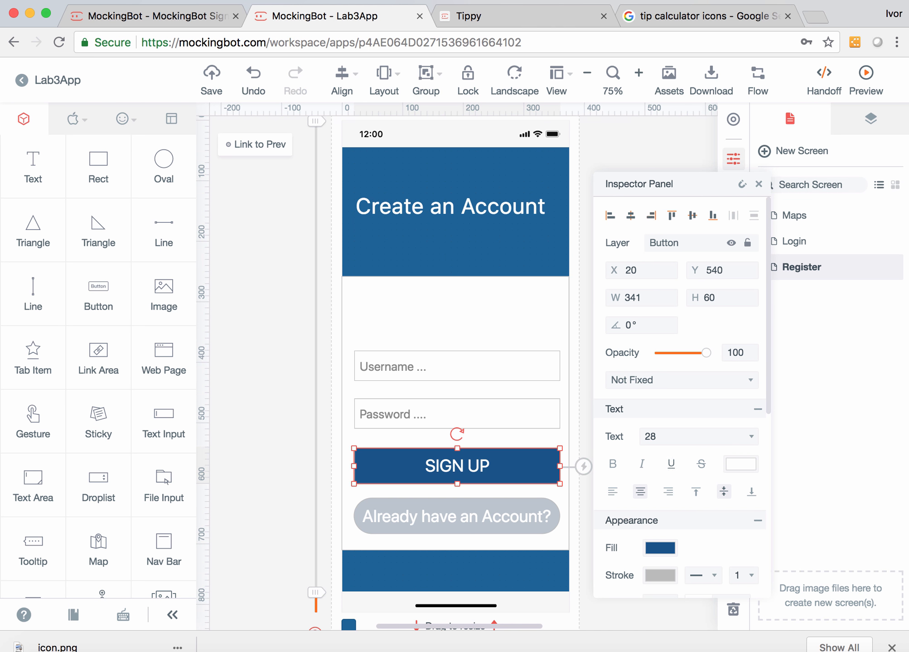
scroll(671, 516, "down", 2)
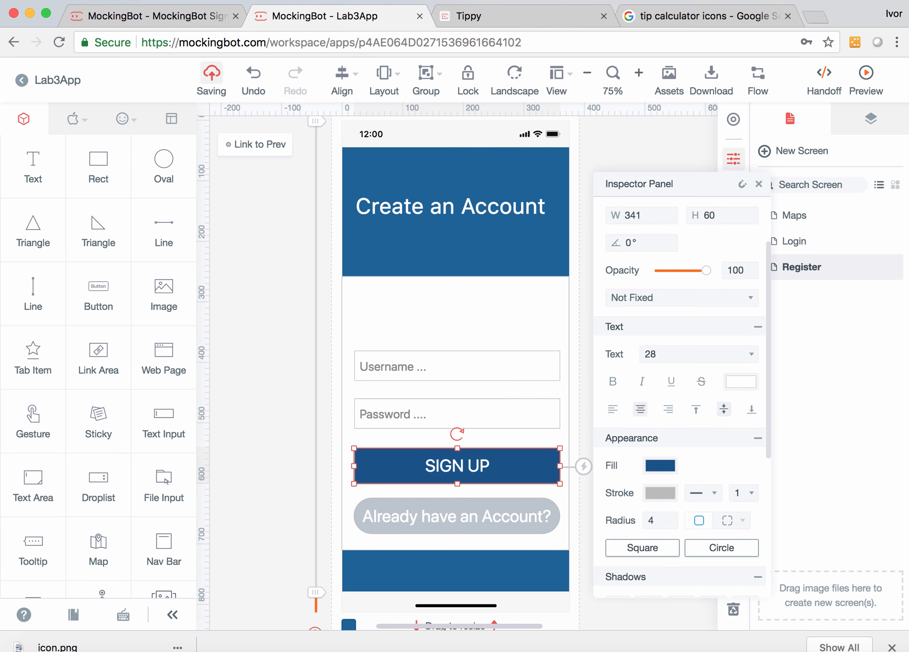
left_click(656, 521)
key("Up")
key("Up")
key("Up")
key("Up")
key("Up")
key("Up")
key("Up")
key("Up")
key("Up")
key("Up")
key("Up")
key("Up")
key("Up")
key("Up")
key("Up")
key("Up")
key("Up")
key("Up")
key("Up")
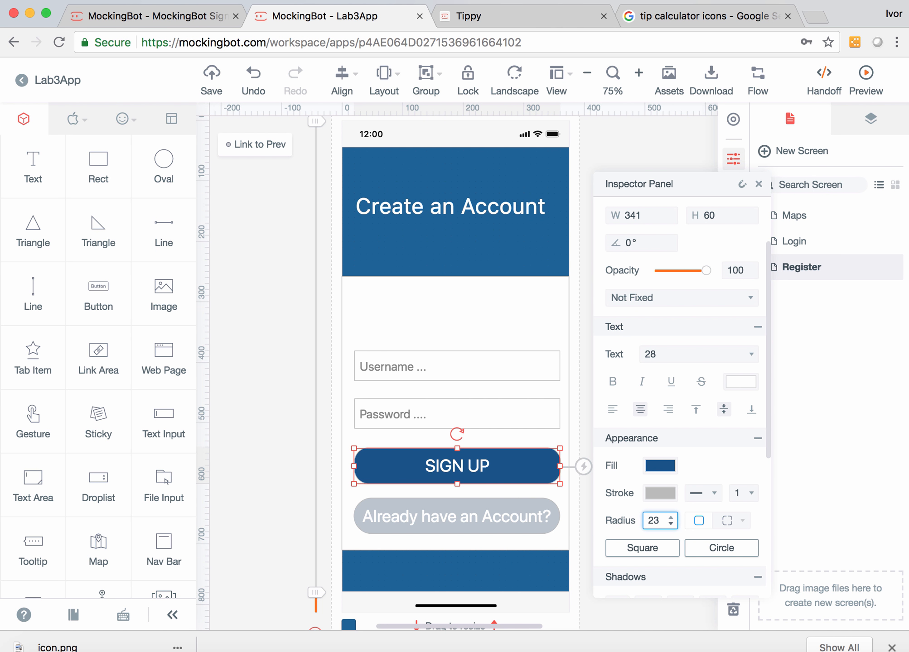
key("Up")
key("Up")
key("Escape")
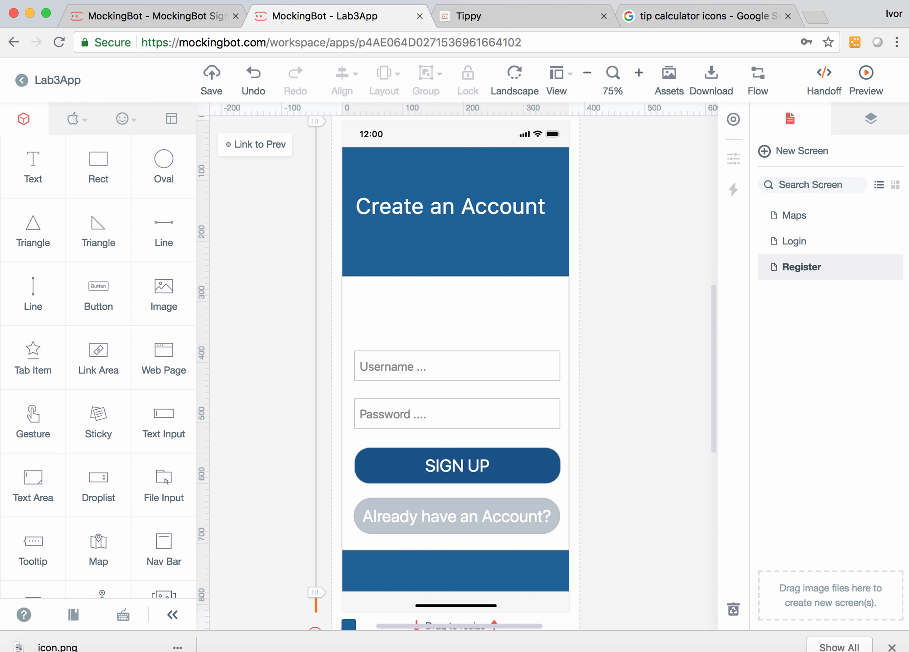
Reduce the font size of the "Already have an Account?" button's label to 24.
double_click(457, 516)
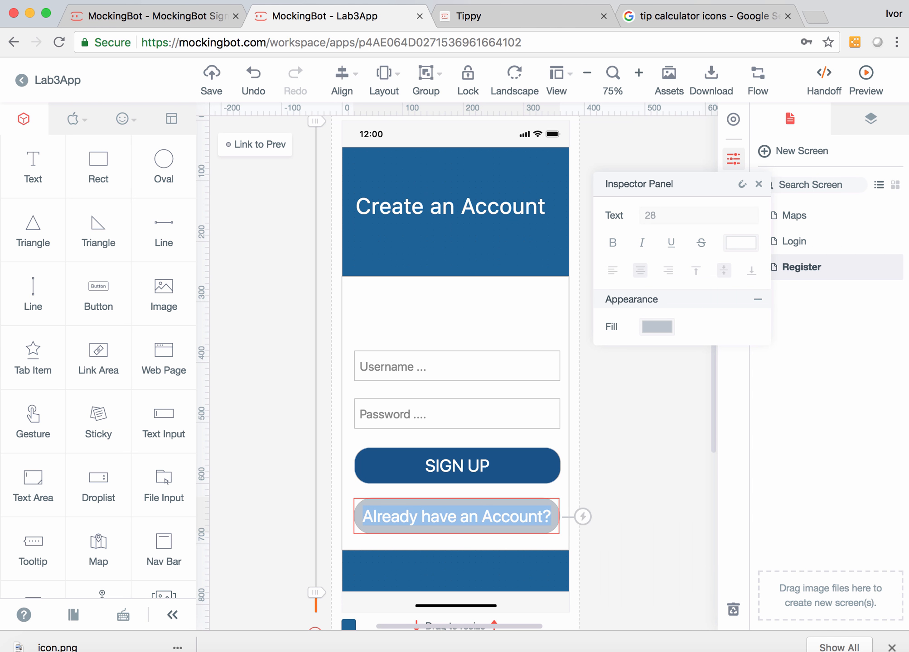
left_click(630, 458)
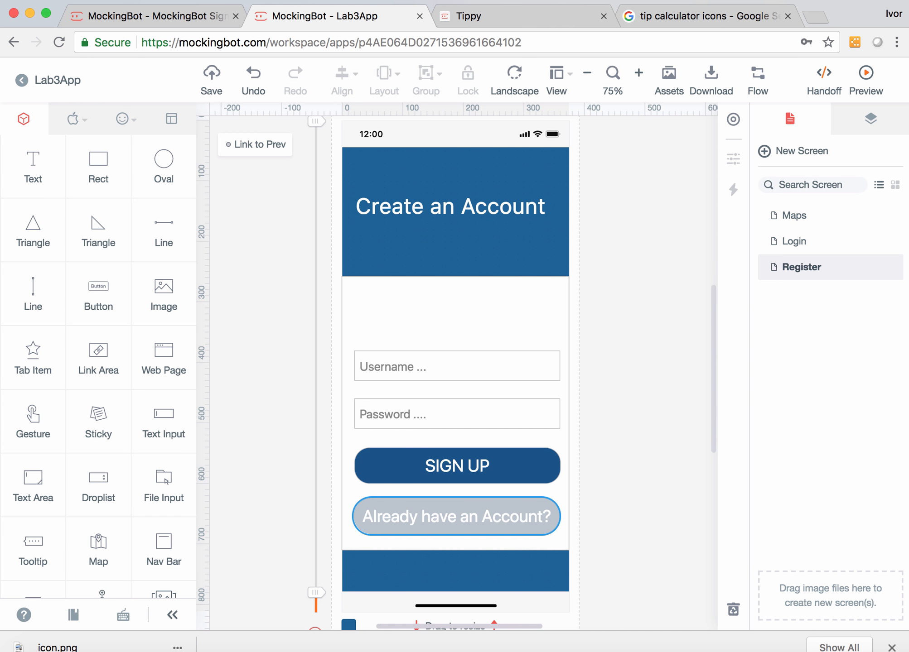
left_click(457, 517)
left_click(698, 436)
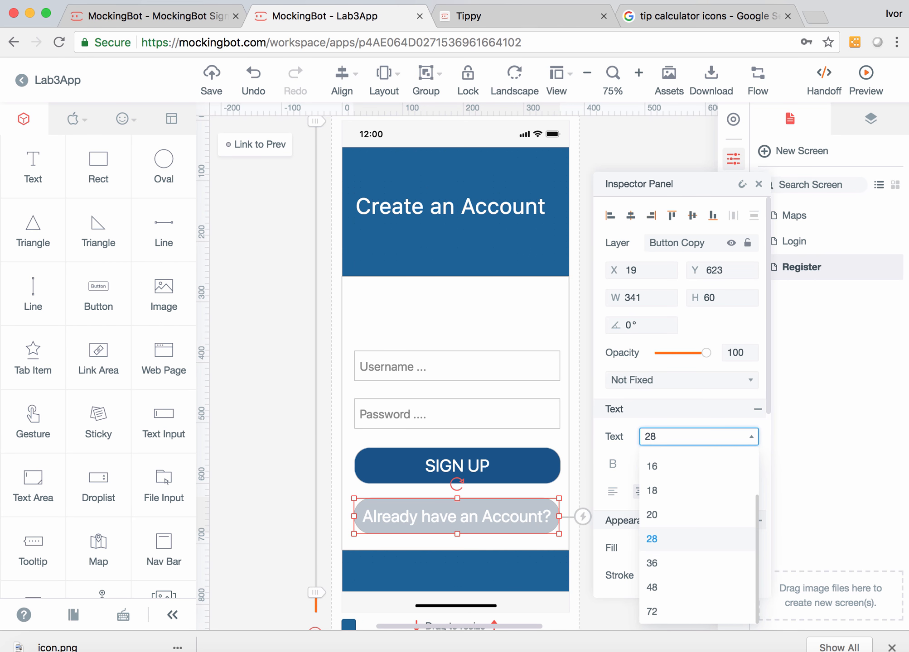
left_click(652, 516)
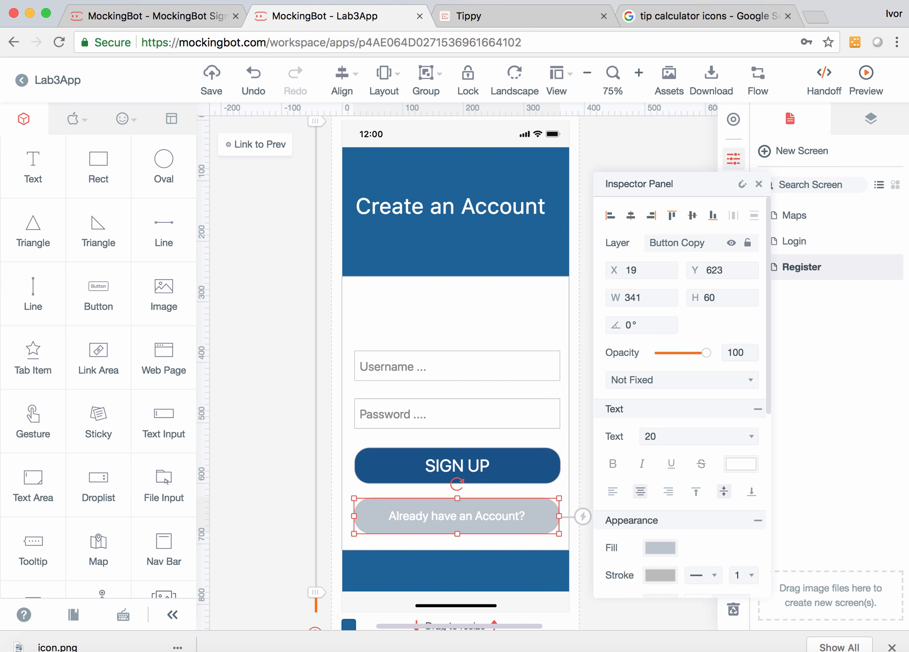
left_click(698, 437)
double_click(650, 437)
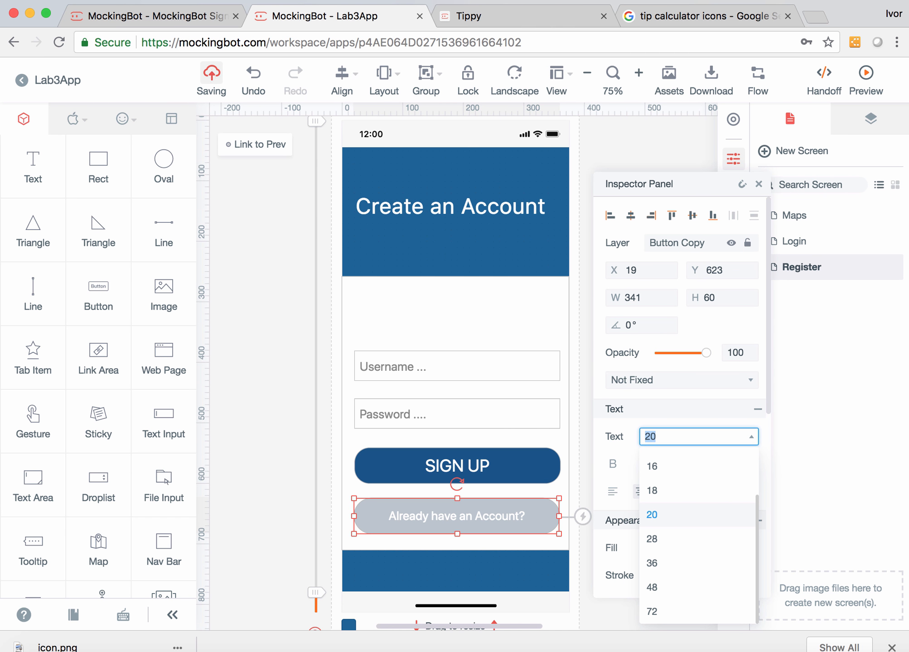
type("24")
key("Return")
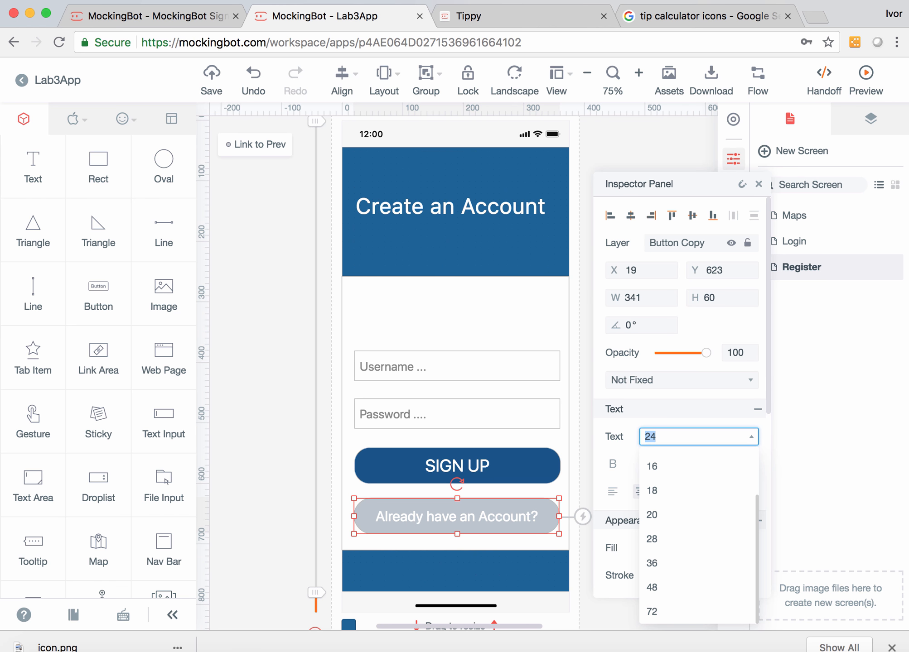
left_click(276, 390)
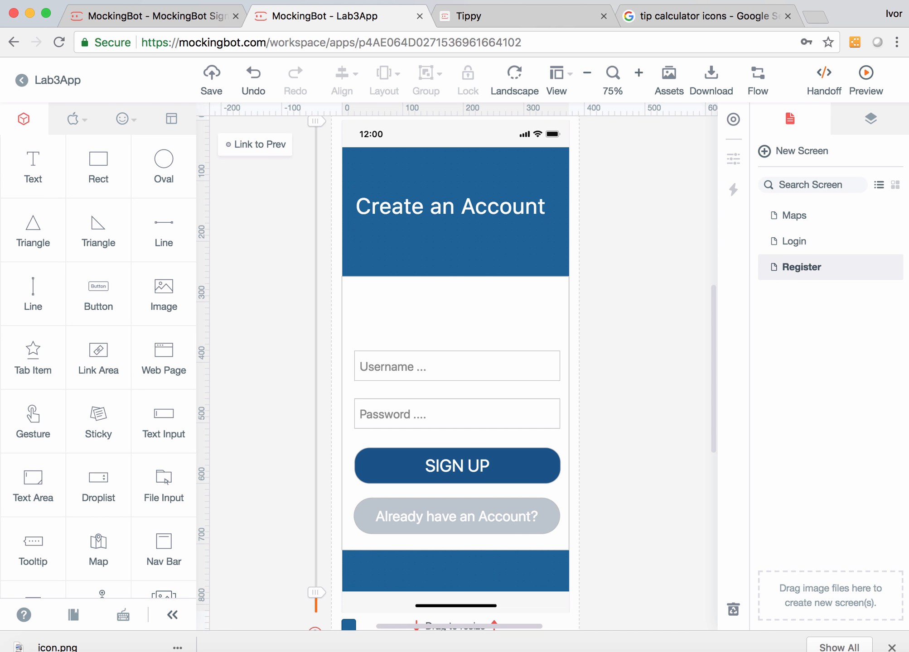
Open the Login screen and relabel its grey REGISTER button as "Create an Account".
left_click(795, 241)
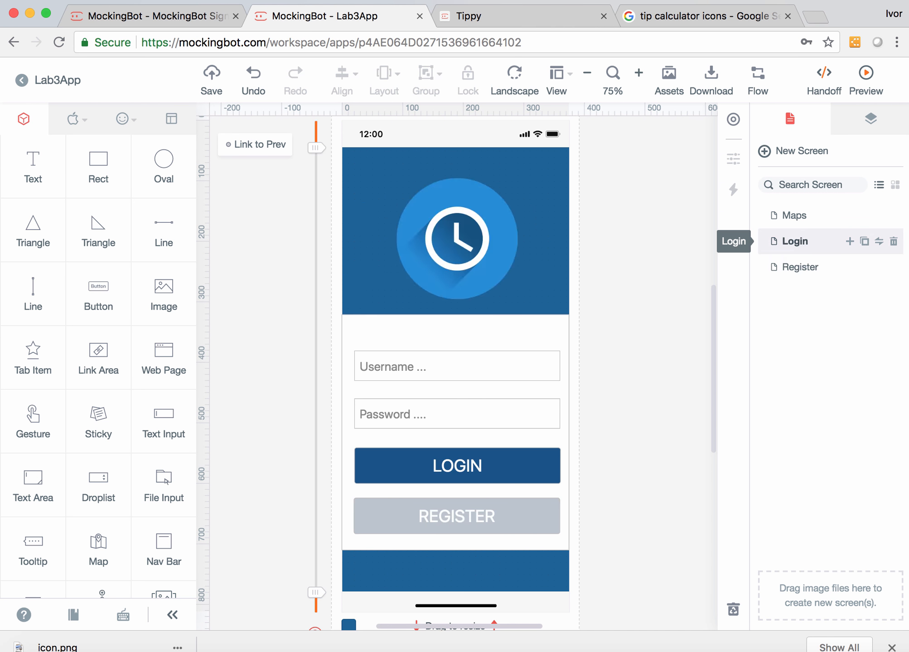
left_click(457, 516)
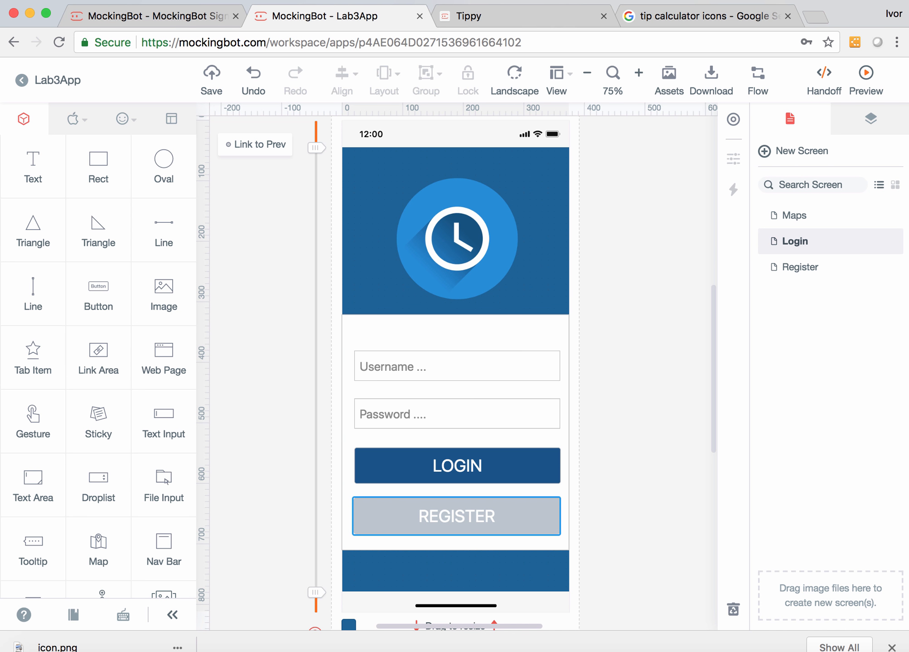
double_click(457, 516)
type("C")
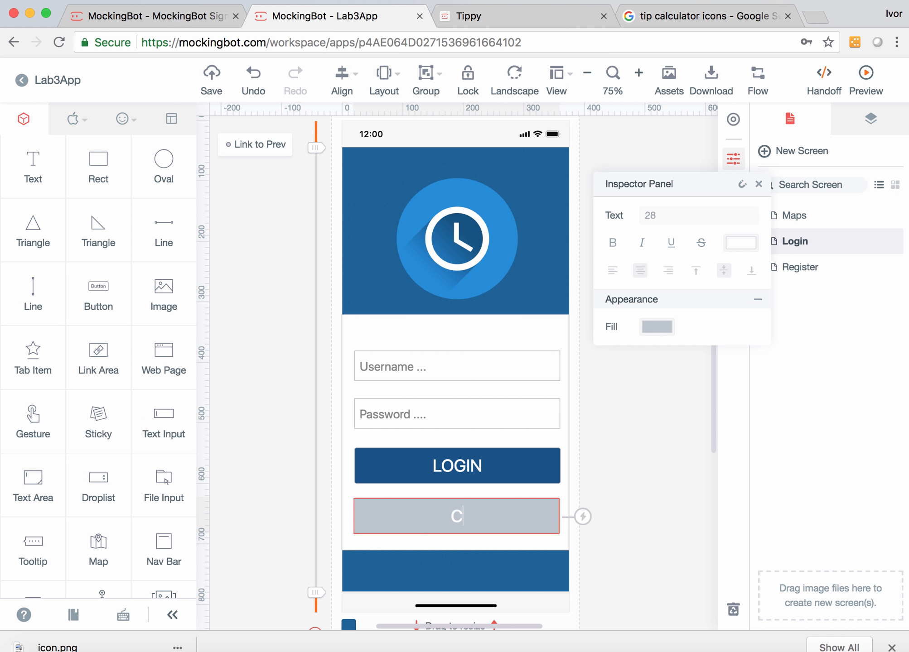
type("reate an Account")
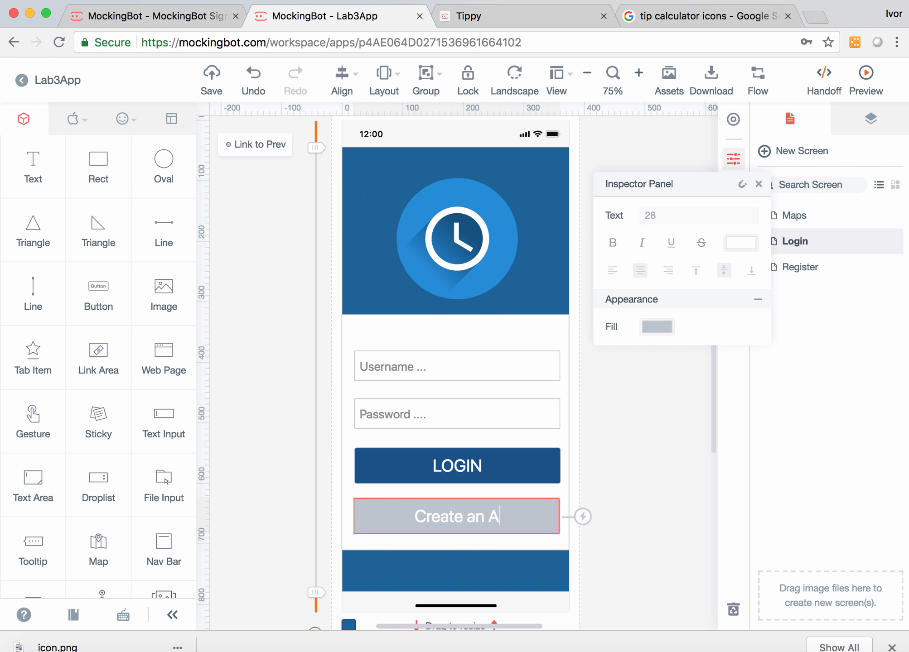
key("Escape")
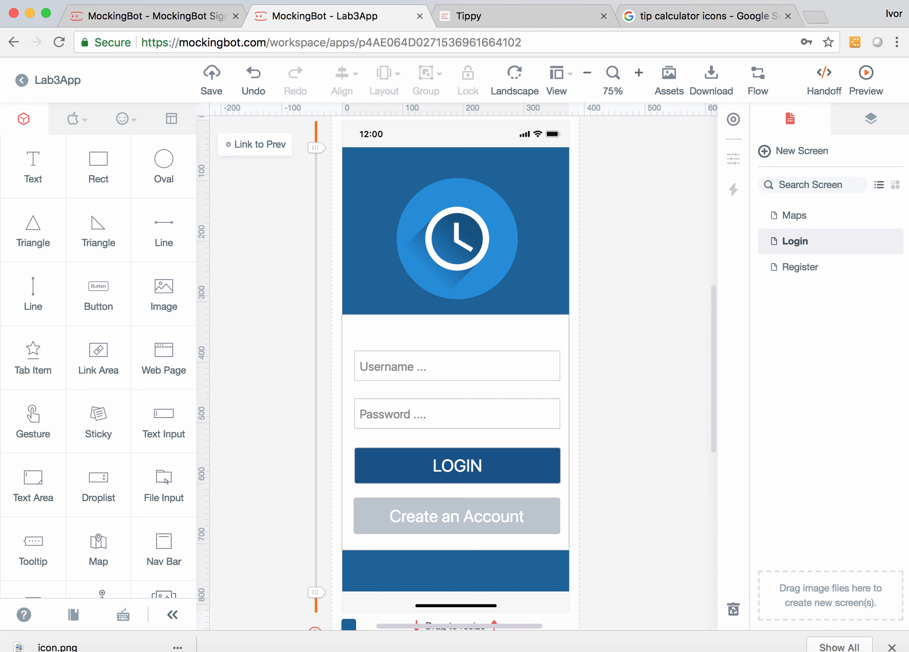
Try to set a corner radius of 65 on the Login screen's "Create an Account" button.
left_click(457, 516)
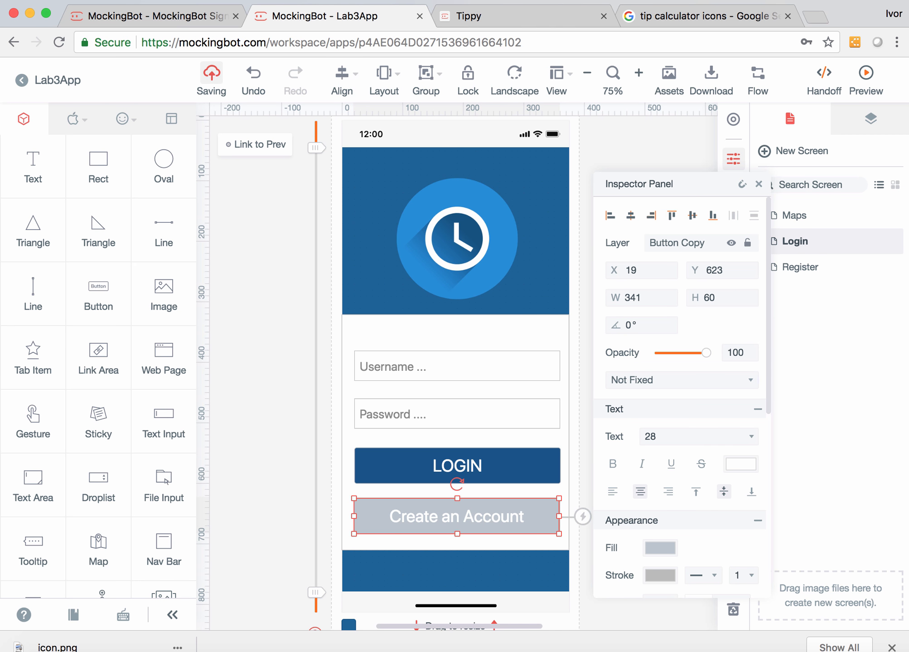
scroll(675, 476, "down", 3)
double_click(651, 476)
type("65")
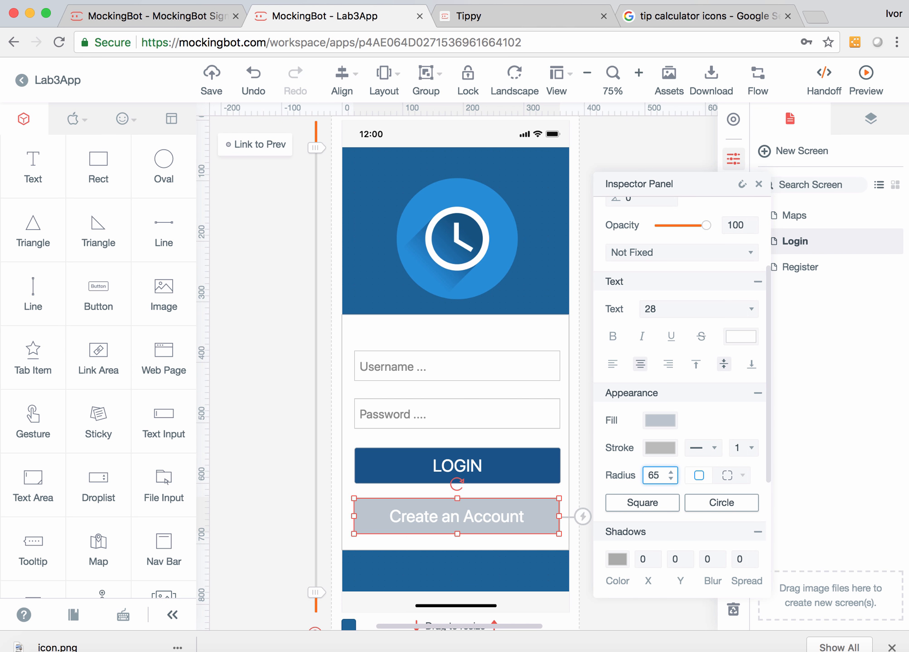
left_click(585, 474)
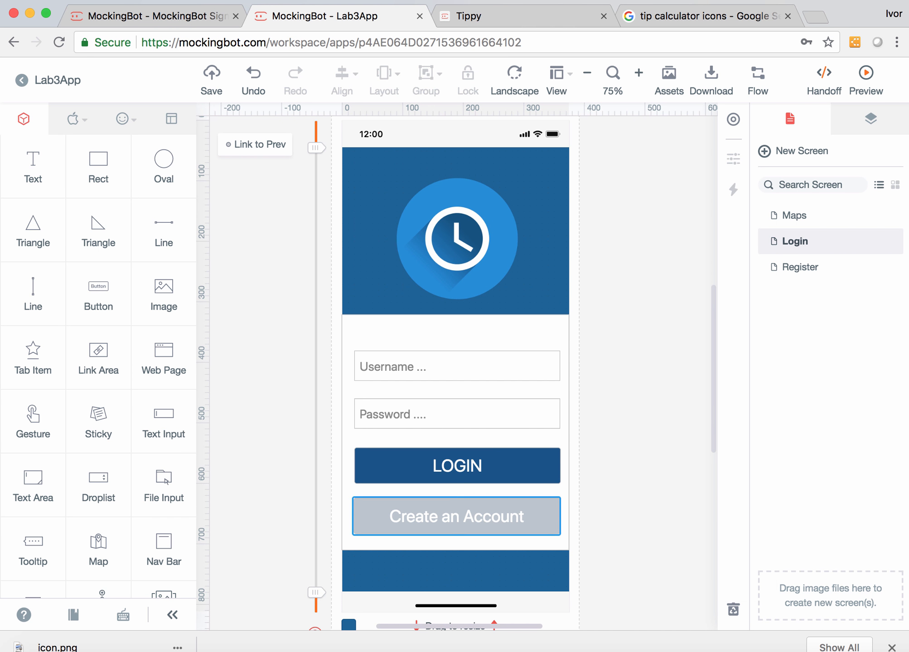
Round the corners of the "Create an Account" button with a radius of 65.
left_click(457, 516)
scroll(680, 498, "down", 2)
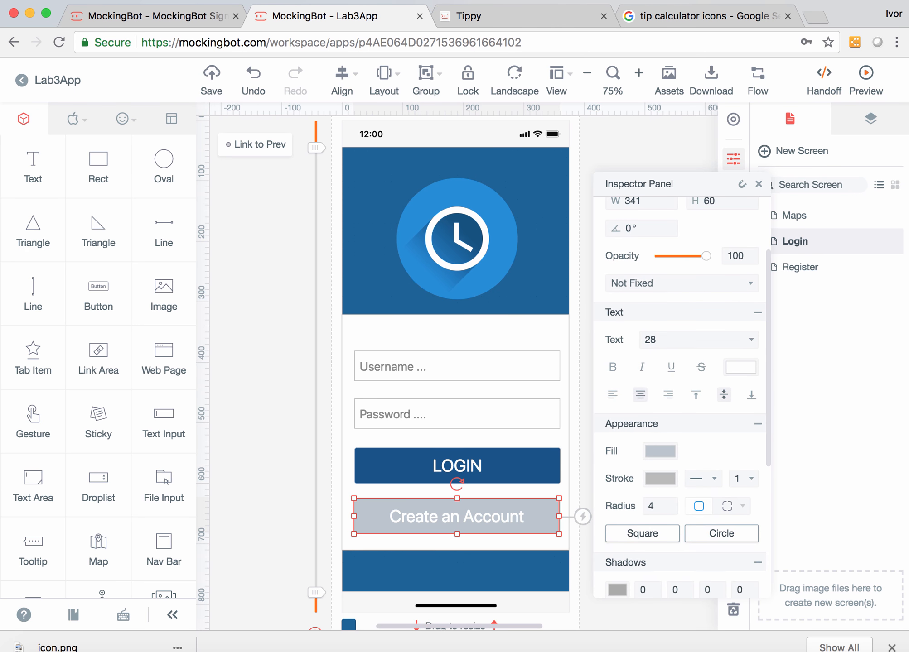
double_click(653, 506)
type("5")
key("BackSpace")
type("65")
key("Return")
Set the corner radius of the Login screen's blue LOGIN button to 25.
left_click(457, 467)
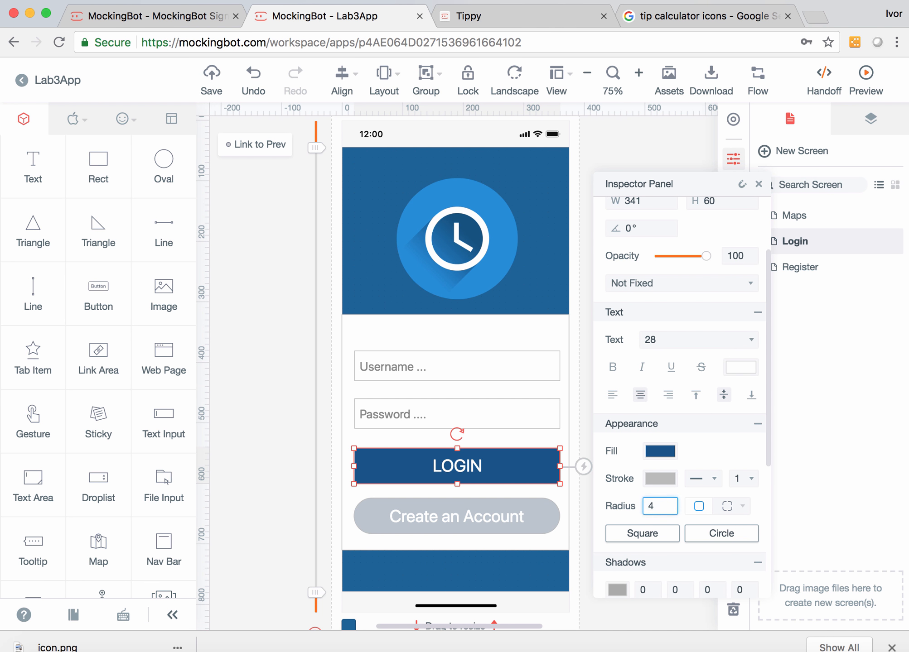
left_click(654, 506)
key("BackSpace")
type("25")
left_click(271, 403)
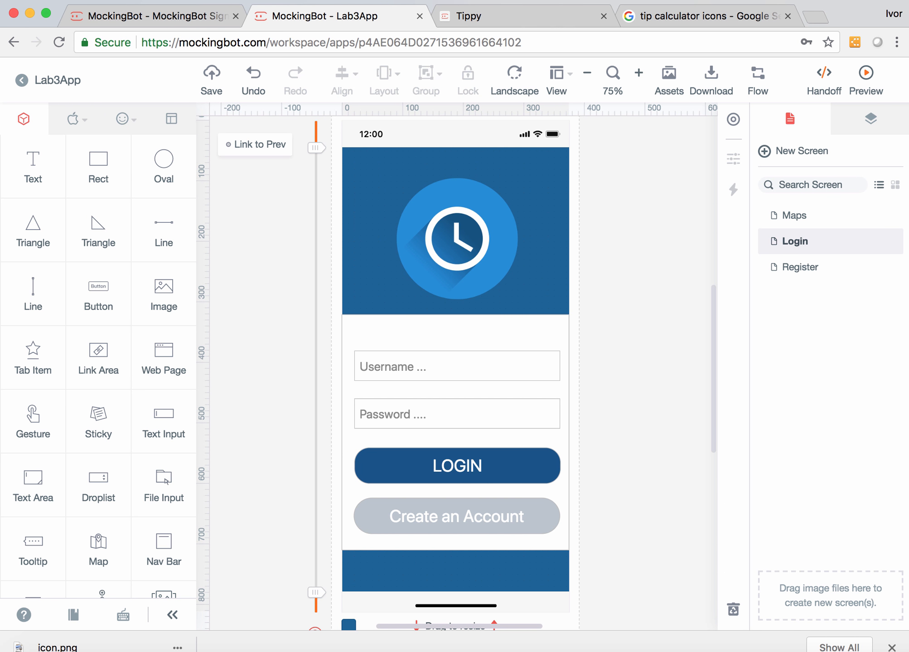
Save the project and compare the Login and Register screens, ending on Register.
key("ctrl+s")
left_click(801, 267)
left_click(796, 241)
left_click(800, 267)
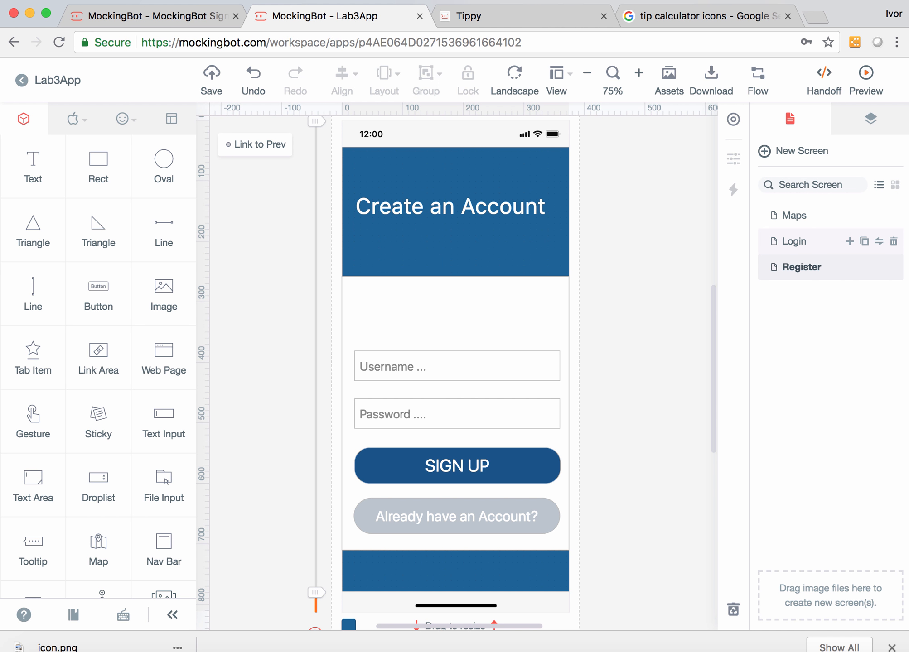
Link the Login screen's "Create an Account" button to the Register screen with an R Slide transition.
left_click(794, 241)
left_click(456, 516)
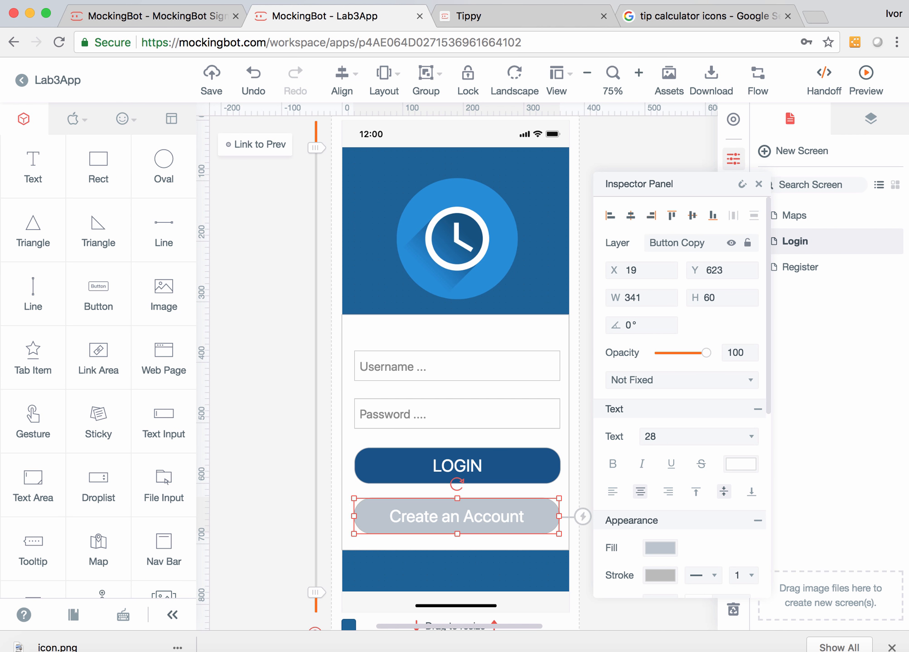
left_click(582, 517)
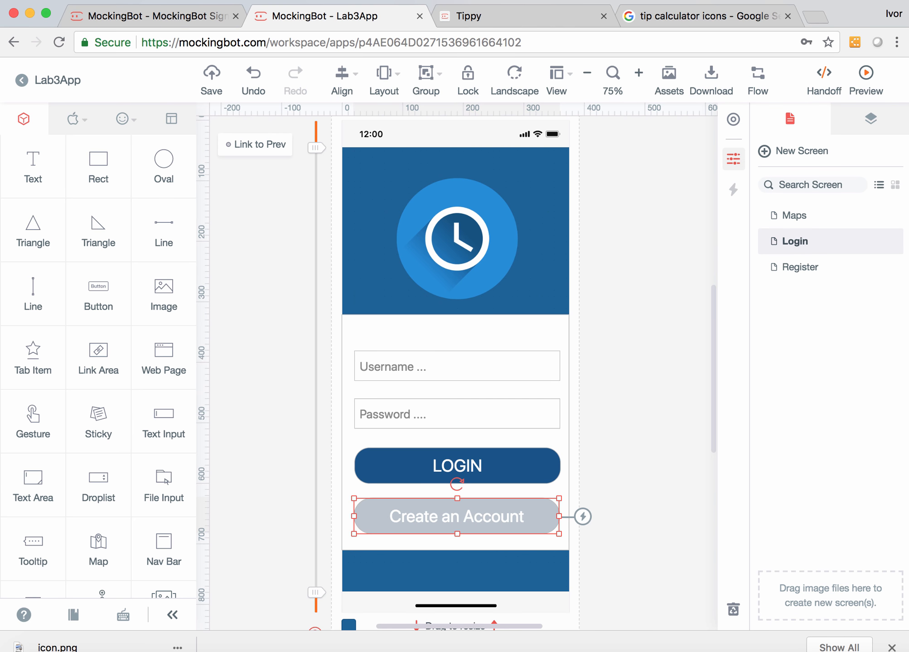
left_click_drag(583, 517, 797, 270)
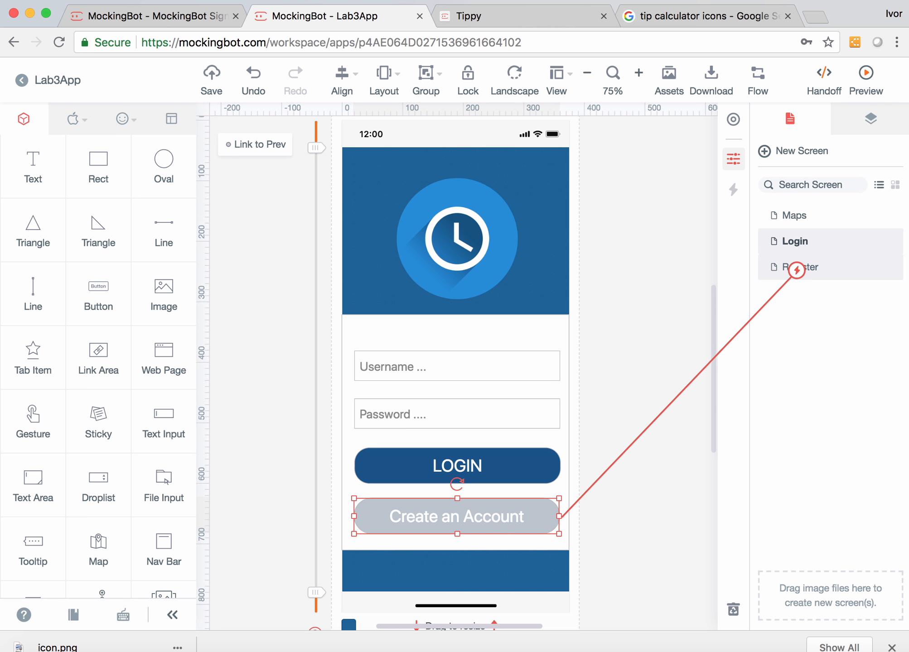
left_click_drag(797, 270, 796, 271)
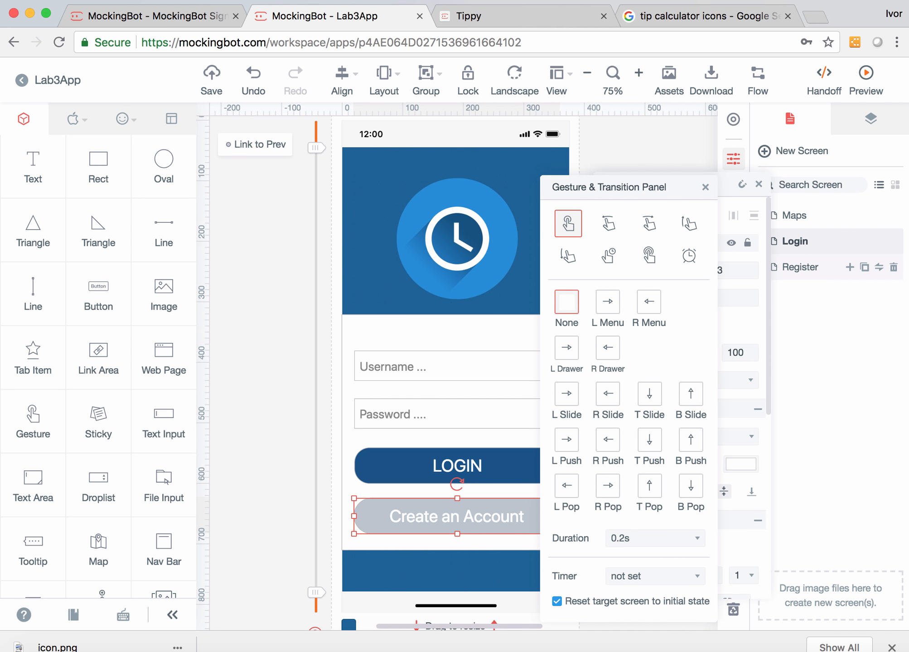
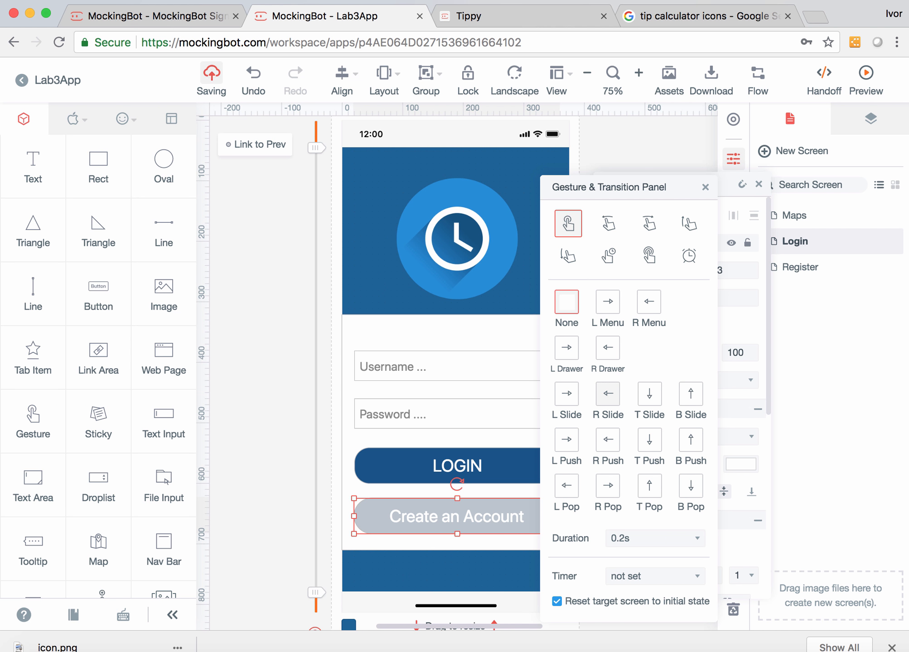
left_click(607, 394)
left_click(271, 385)
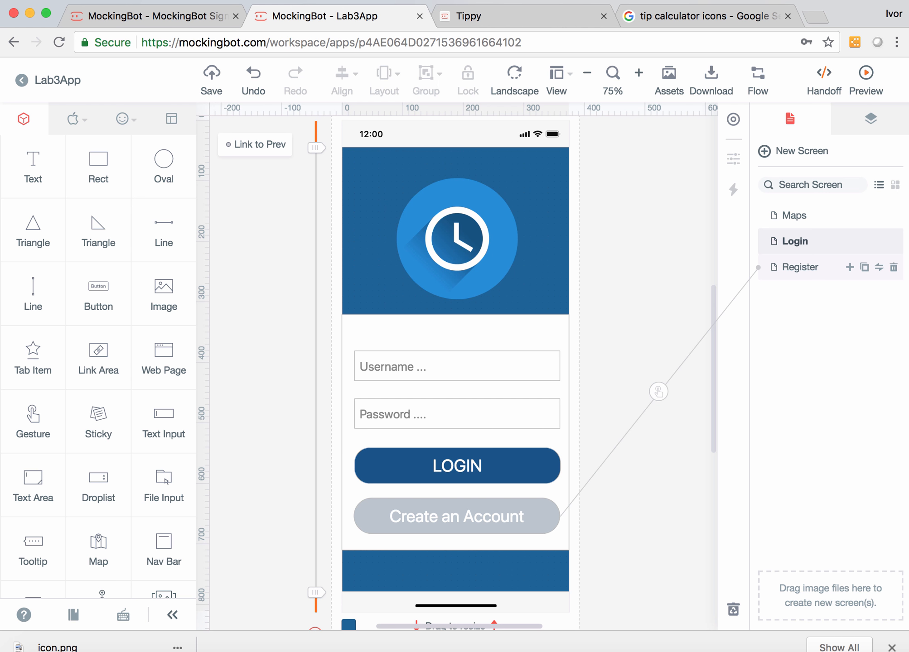
Link the Register screen's "Already have an Account?" button to the Login screen with an R Slide transition.
left_click(800, 266)
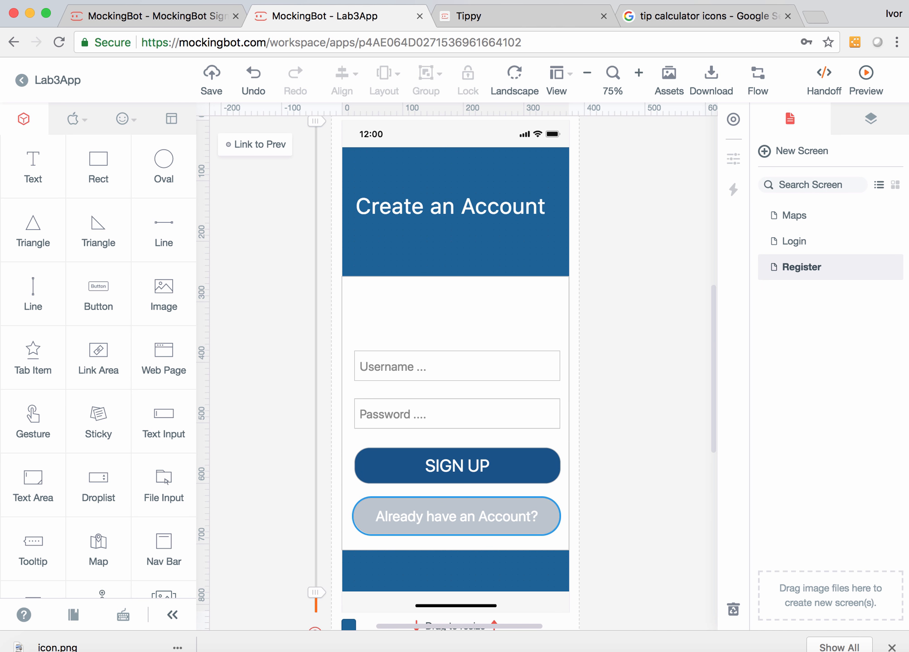
left_click(456, 517)
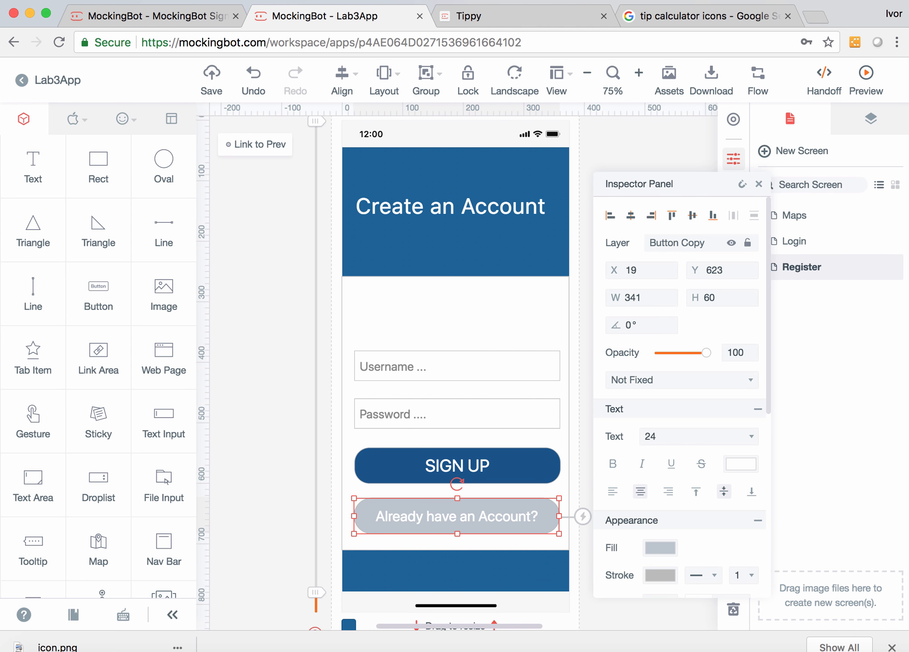
left_click_drag(583, 516, 795, 241)
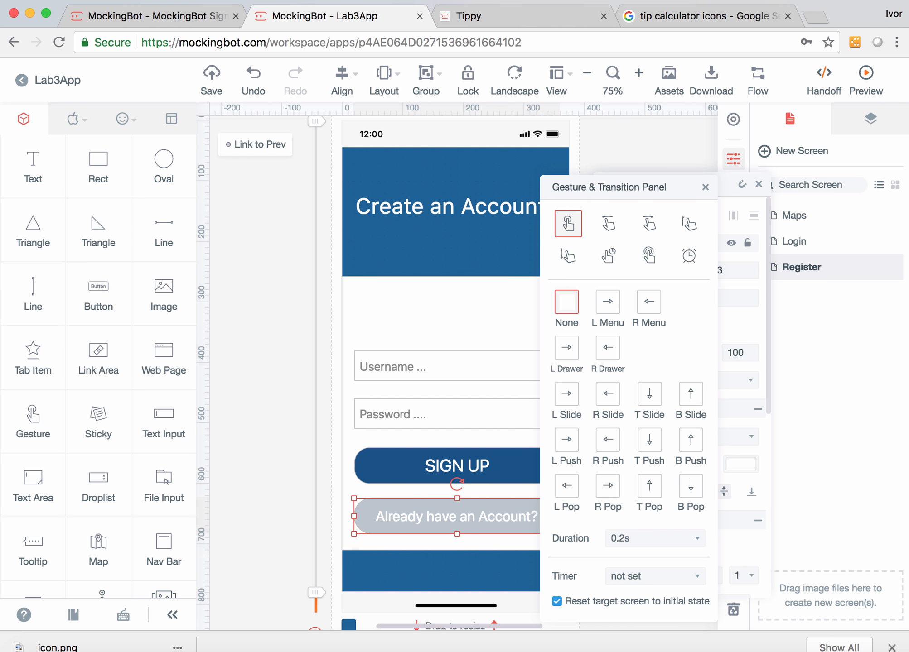
left_click(607, 394)
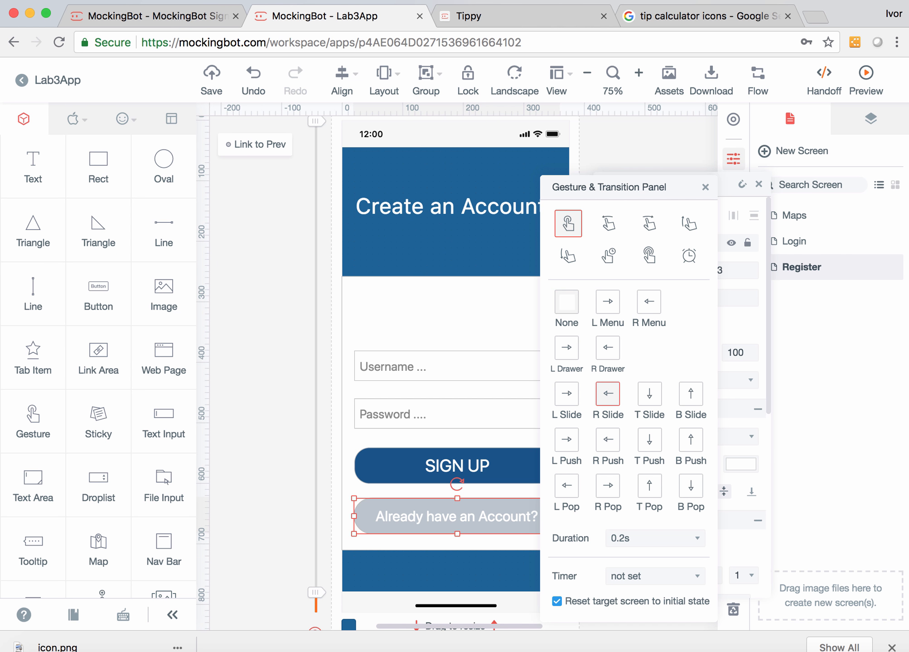
left_click(634, 149)
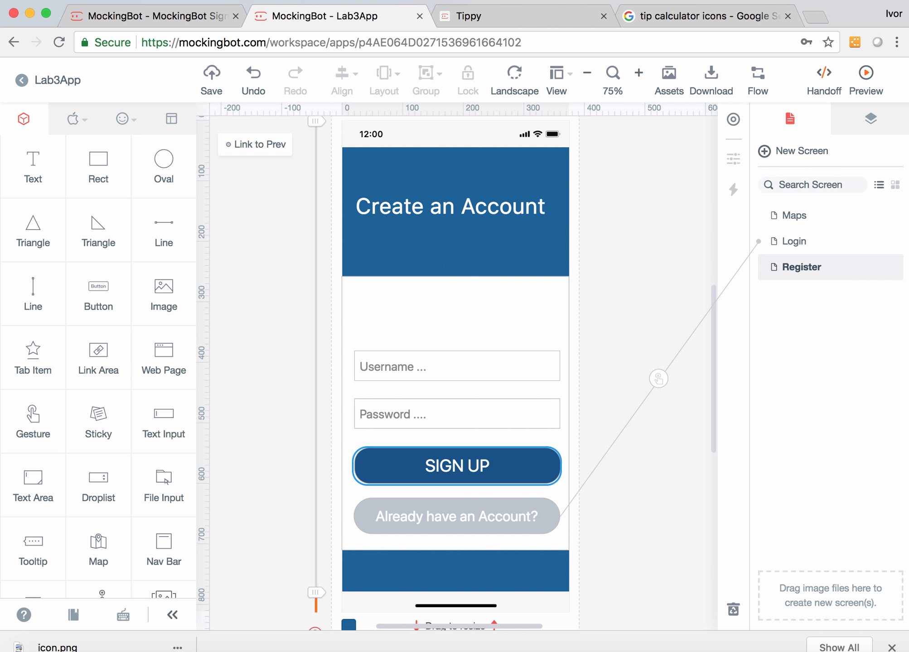
Link the Register screen's SIGN UP button to the Maps screen with an L Slide transition.
left_click(458, 466)
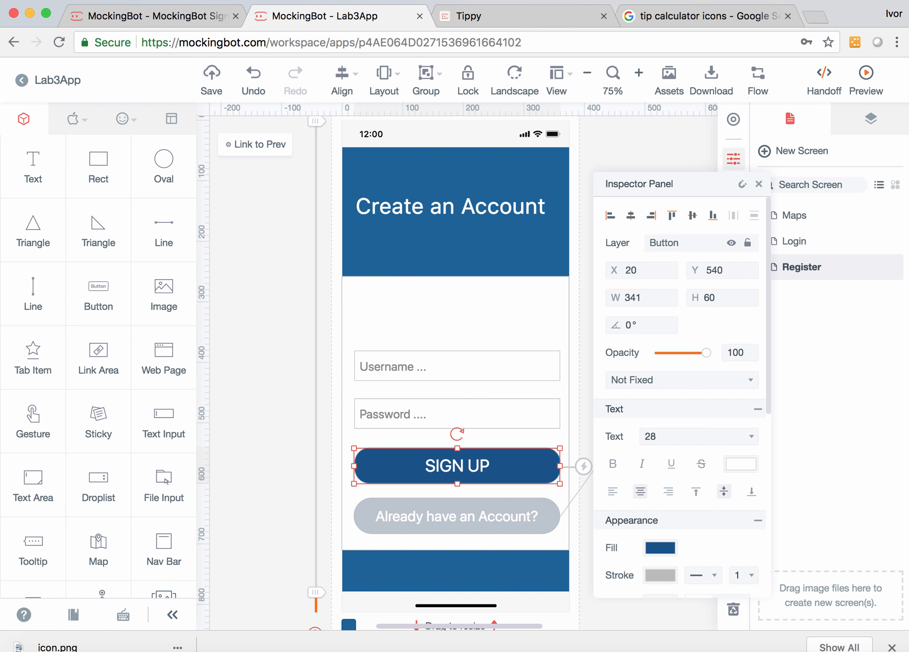
left_click_drag(583, 466, 792, 210)
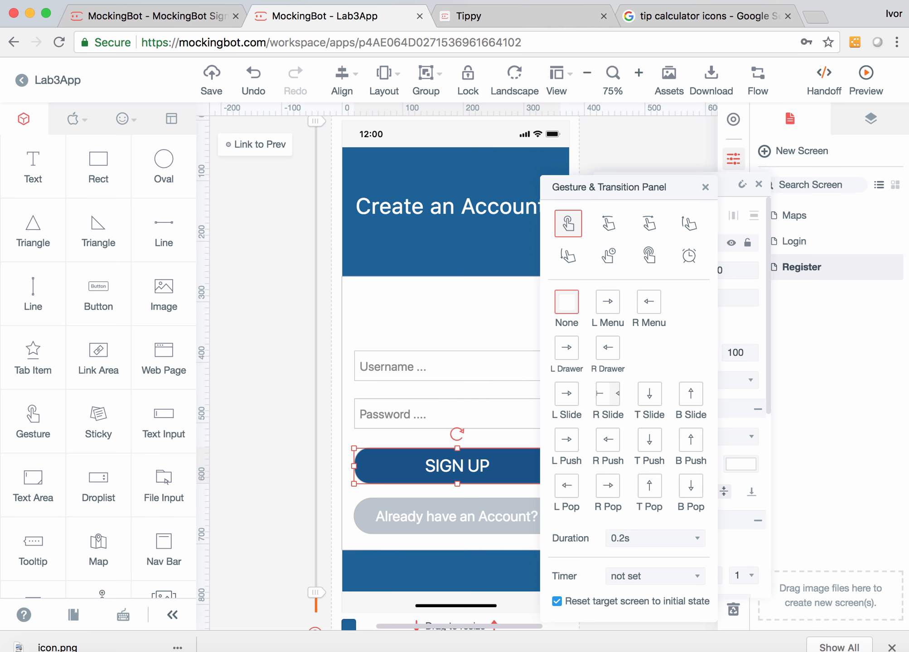
left_click(567, 393)
left_click(276, 422)
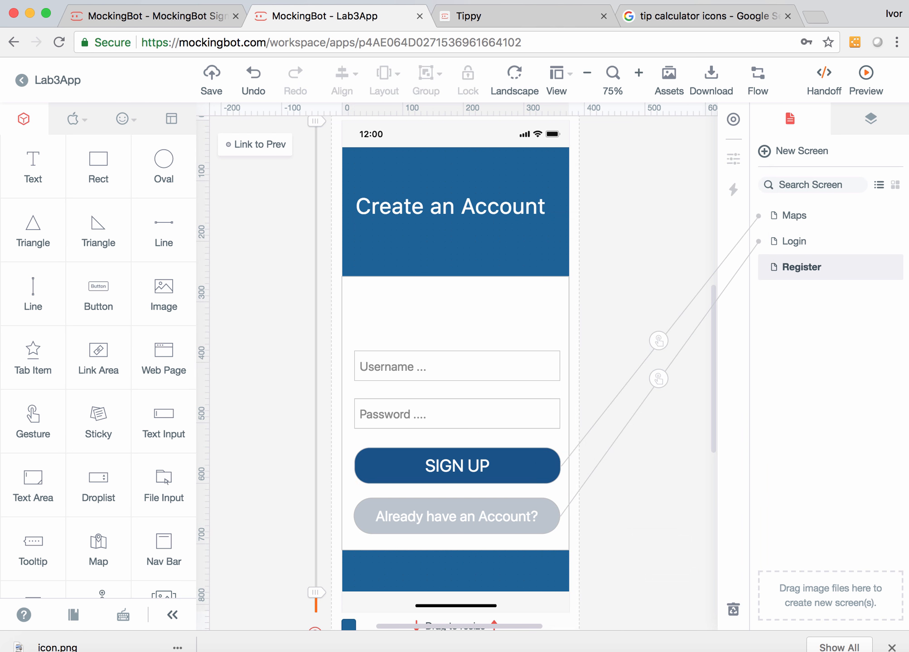
Link the Login screen's LOGIN button to the Maps screen.
left_click(794, 241)
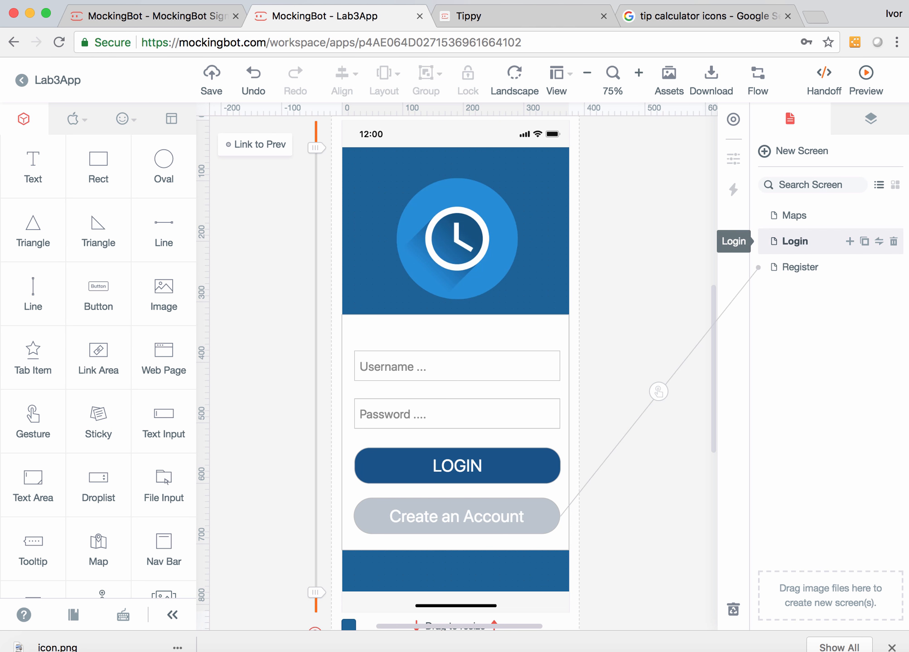
left_click(480, 466)
left_click_drag(584, 467, 797, 215)
left_click(645, 145)
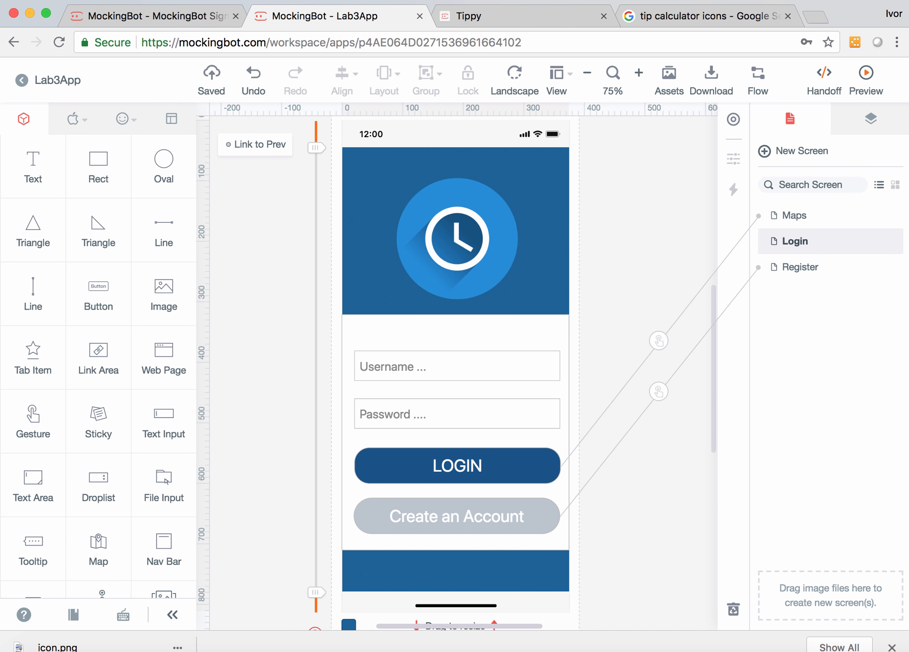
Duplicate the Register screen's Username field, place the copy above it at about Y 310, and change its text to "Last Name".
left_click(800, 267)
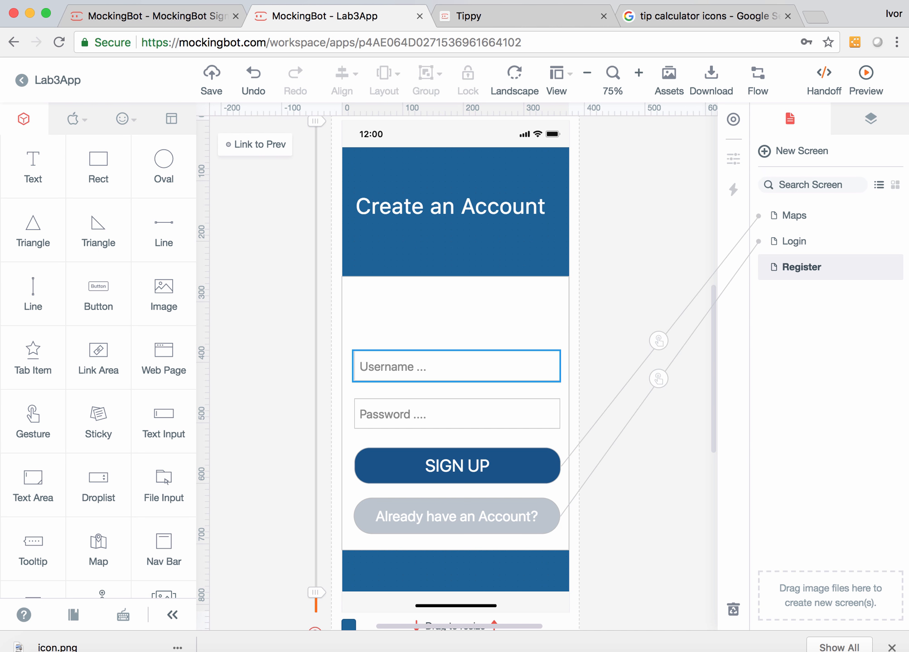
left_click(457, 367)
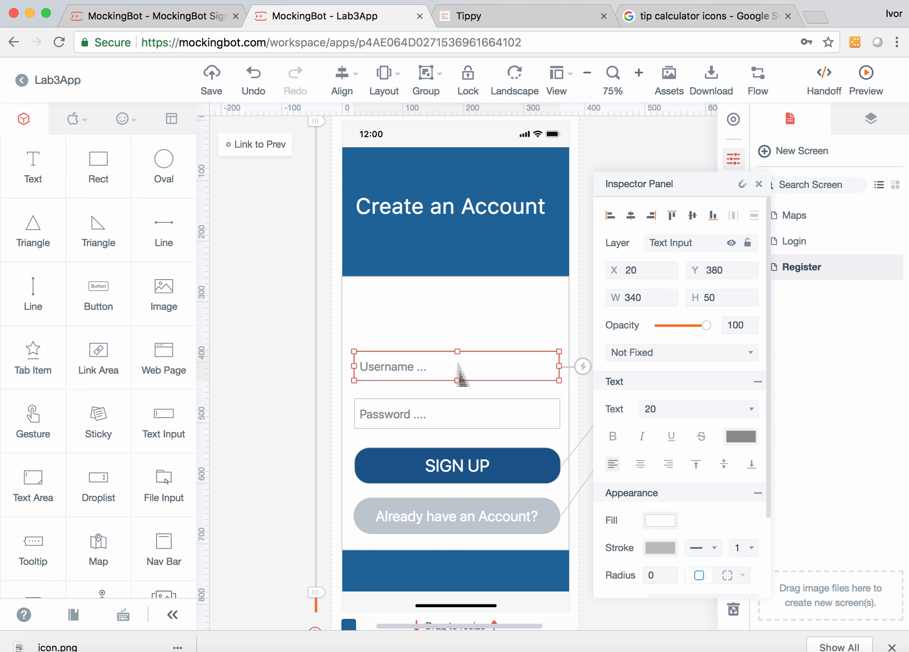
key("super+d")
left_click_drag(456, 396, 456, 324)
double_click(457, 324)
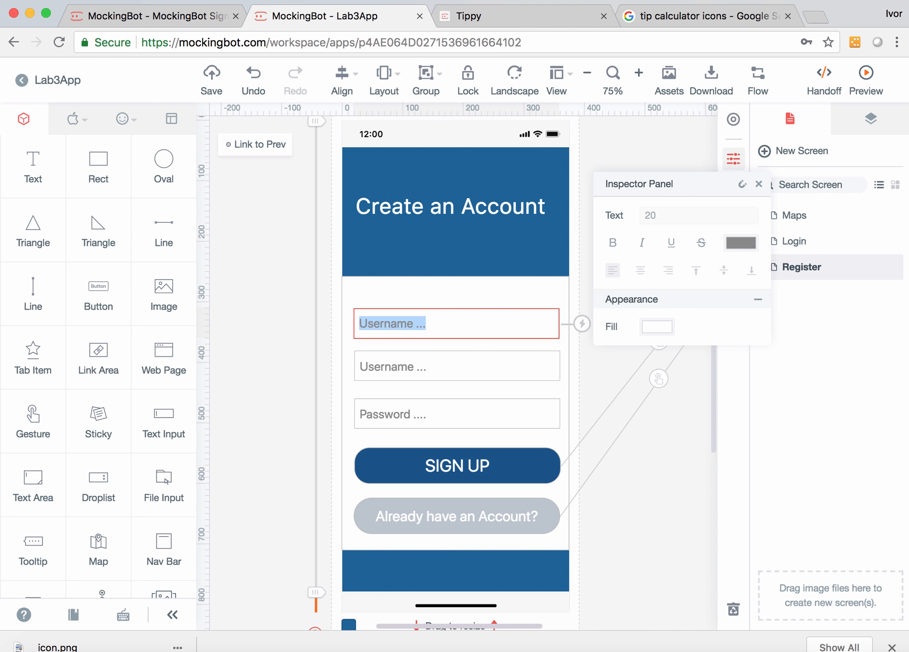
type("Na")
key("BackSpace")
key("BackSpace")
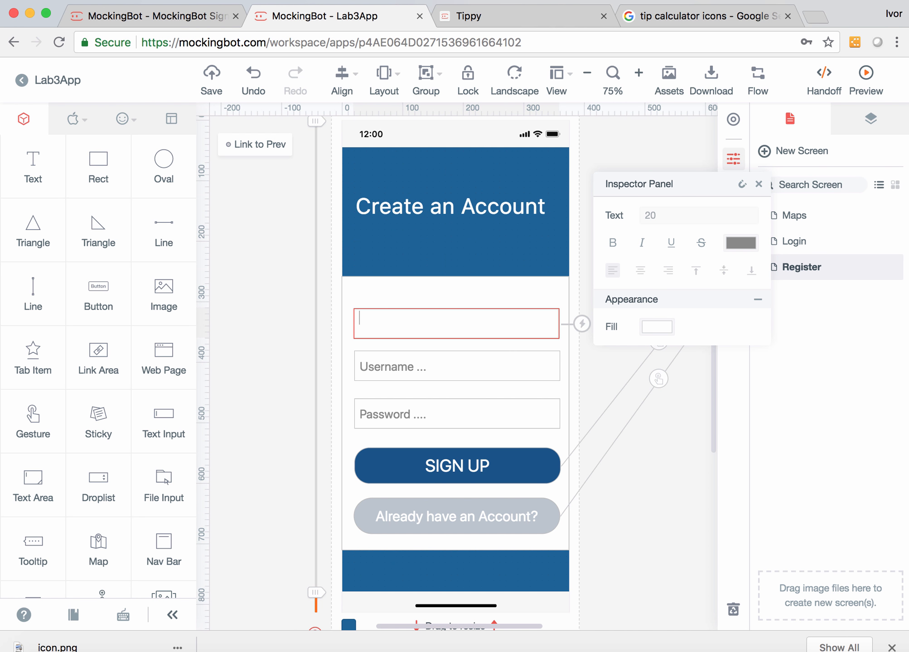
type("Last Name")
left_click(278, 326)
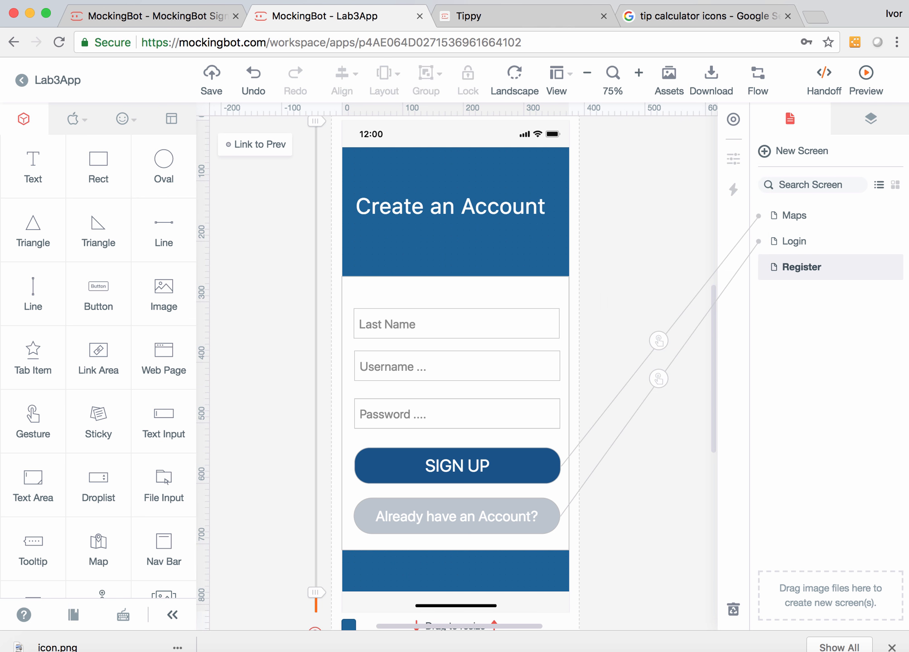
Extend the white form rectangle on the Register screen upward to about Y 210, making it about 500 high.
left_click(455, 280)
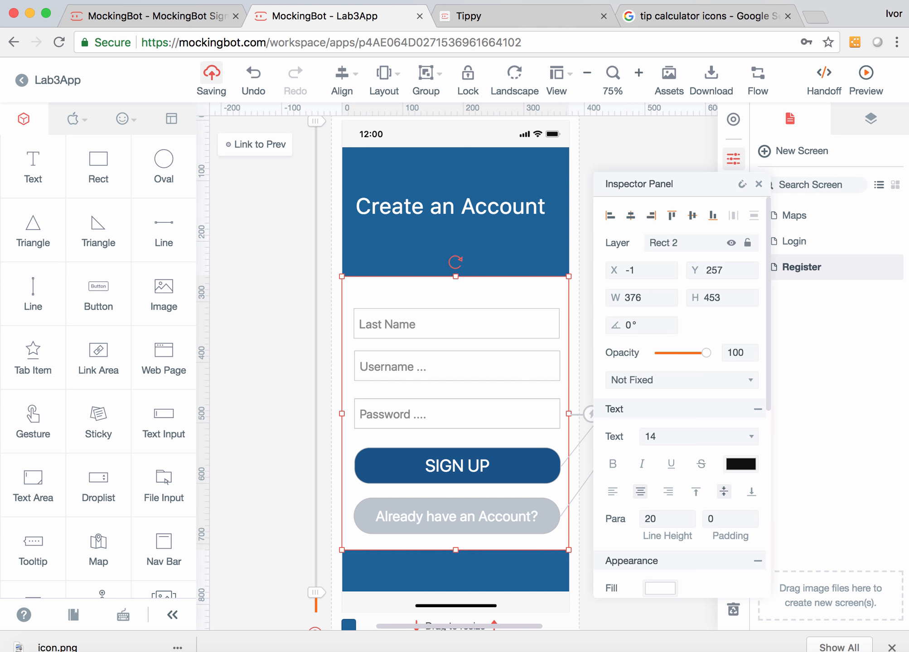
left_click_drag(455, 281, 454, 252)
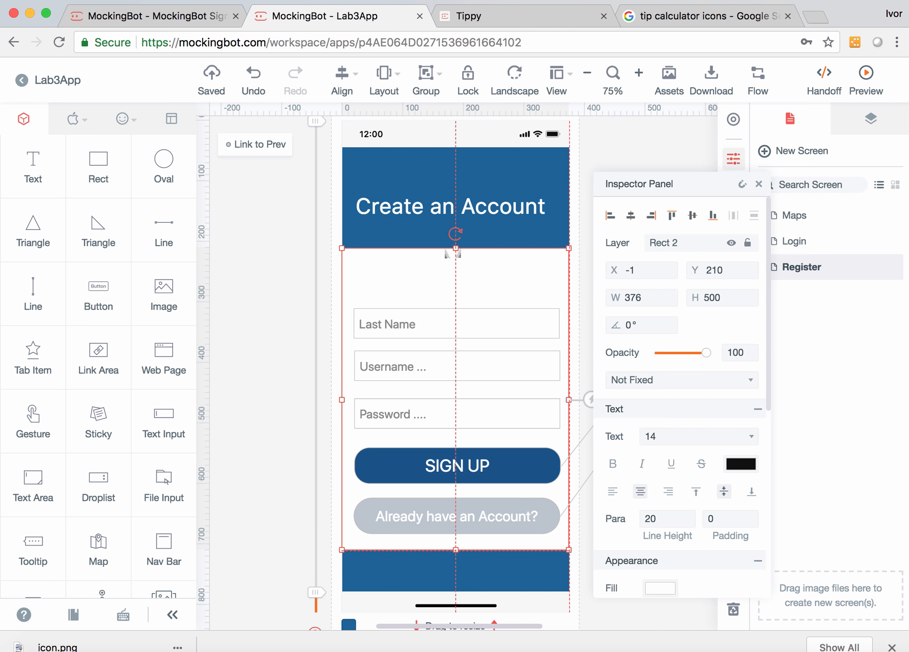
left_click(290, 317)
Duplicate the Last Name field and place the copy above it at about X 18, Y 240.
left_click(422, 325)
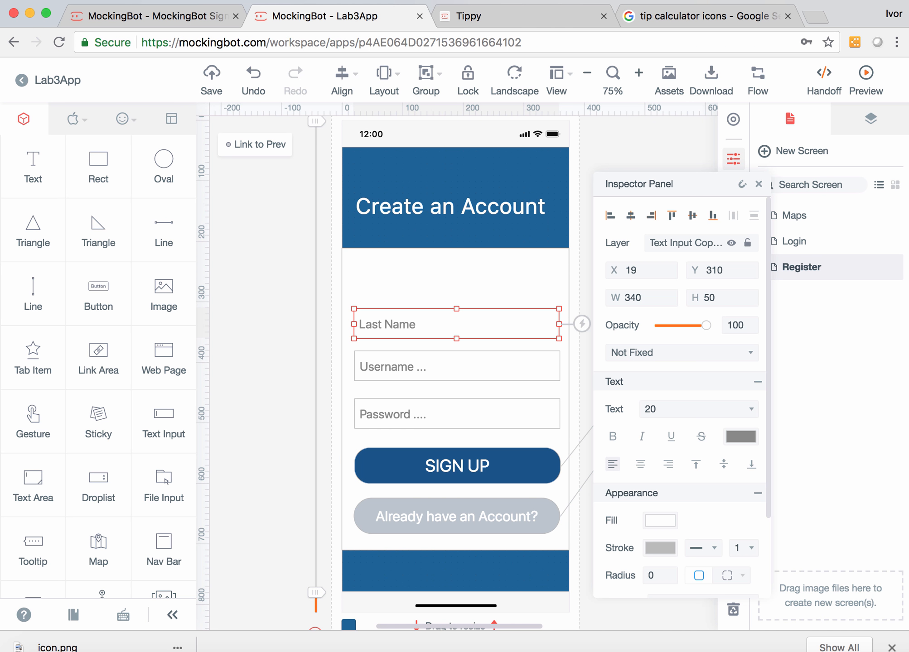
key("super+d")
left_click_drag(408, 354, 407, 281)
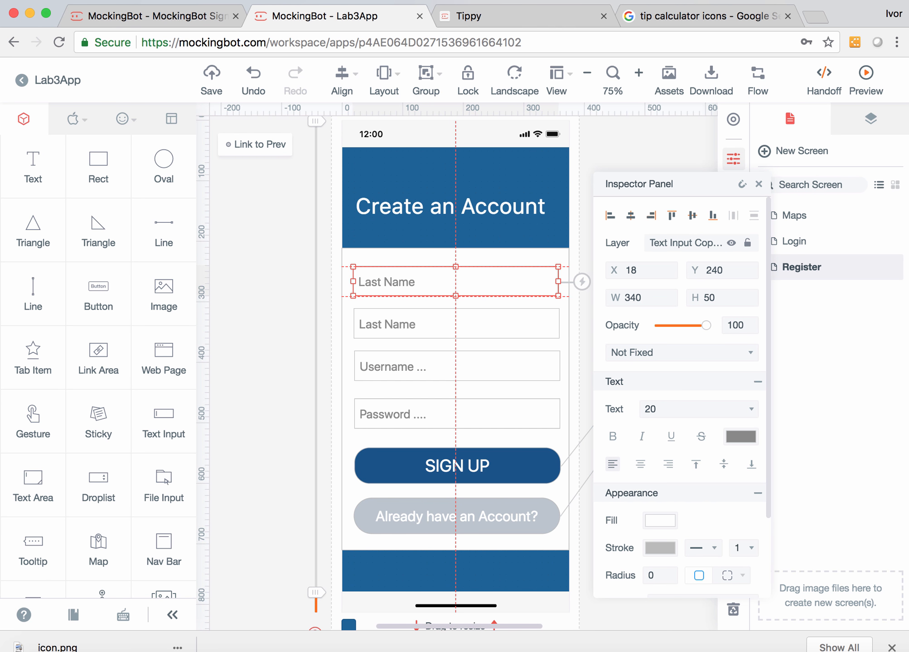
key("shift+Up")
key("shift+Down")
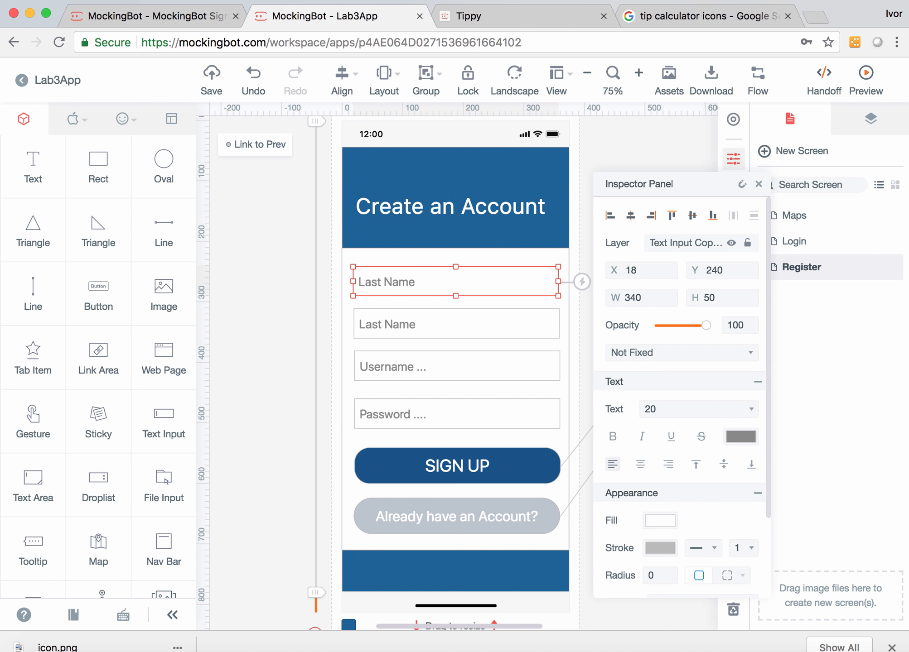
Change the topmost field's text on the Register screen to "First Name ...".
key("Return")
left_click(378, 281)
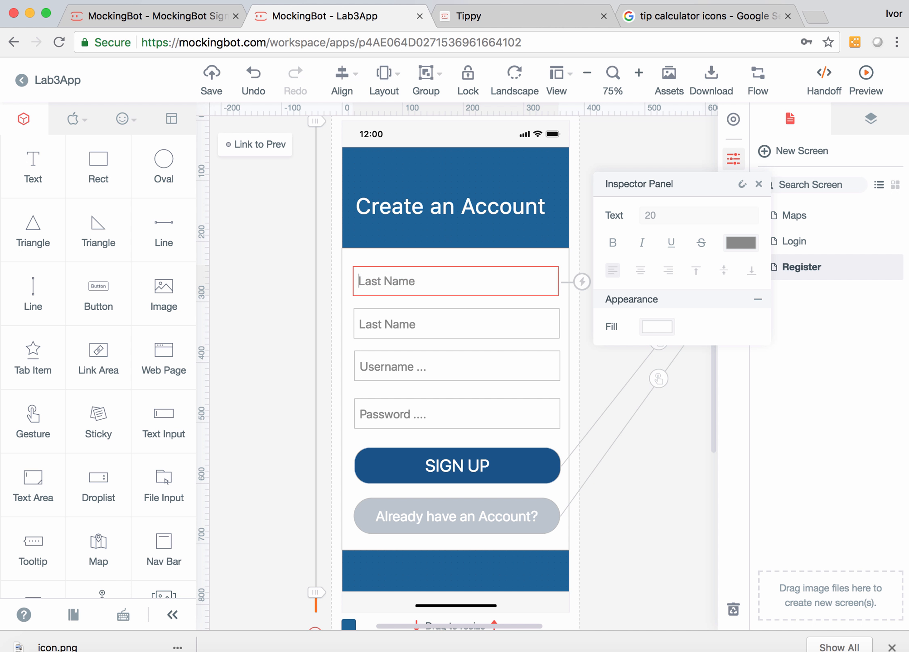
key("Right")
key("BackSpace")
key("BackSpace")
key("BackSpace")
key("BackSpace")
type("First")
left_click(415, 281)
type("....")
left_click(456, 324)
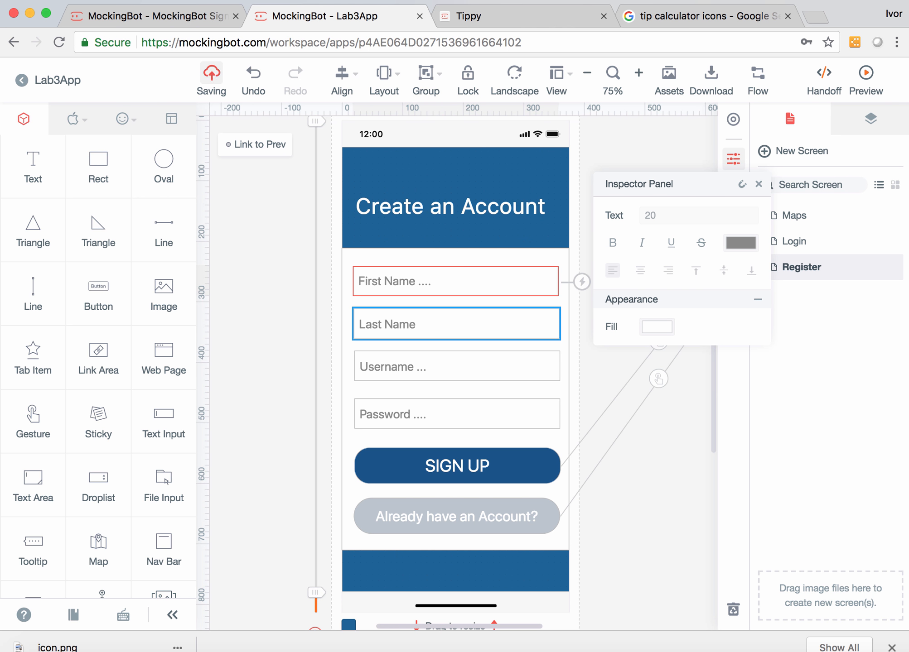
Append "..." to the Last Name field's text so it reads "Last Name ...".
left_click(456, 324)
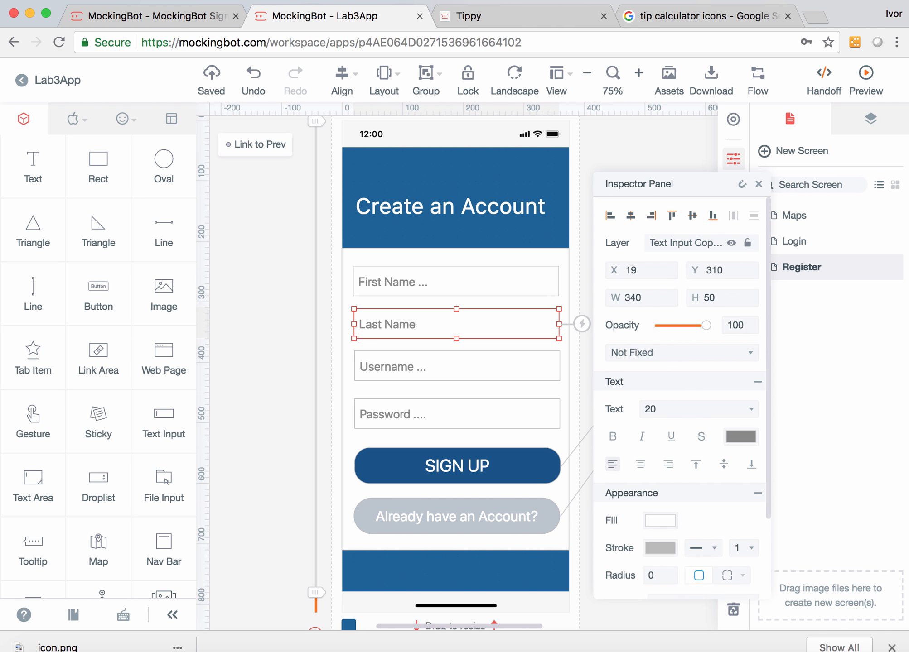
double_click(456, 324)
key("Right")
type("...")
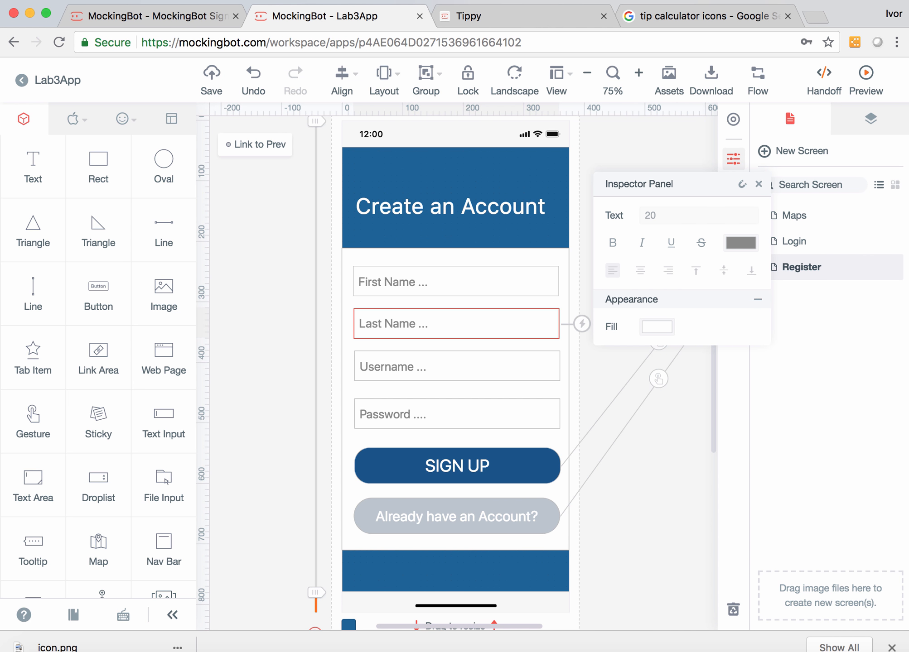
left_click(272, 362)
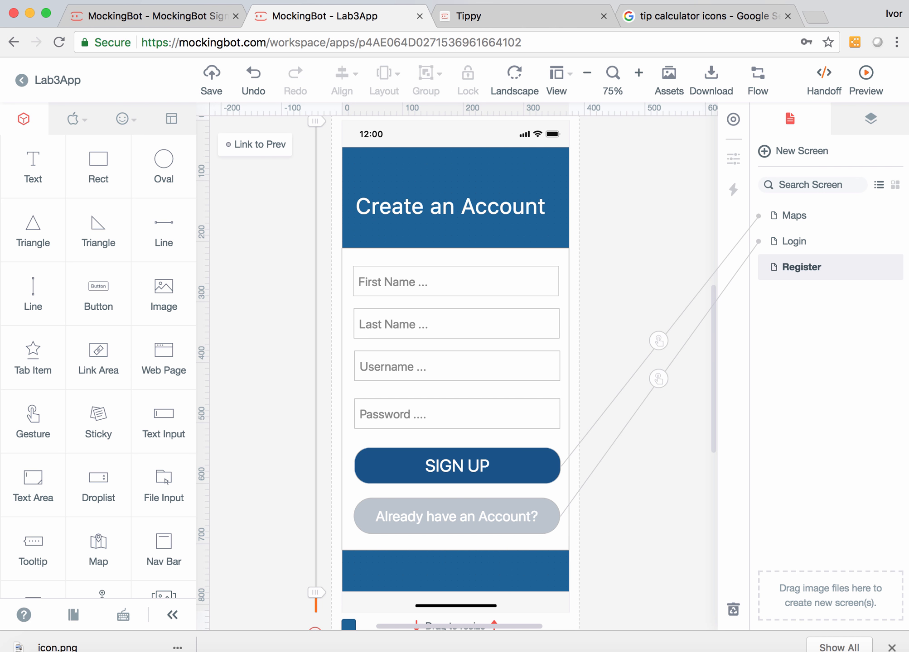
Open the Maps screen and change its navigation bar title to "My Maps".
scroll(457, 363, "down", 2)
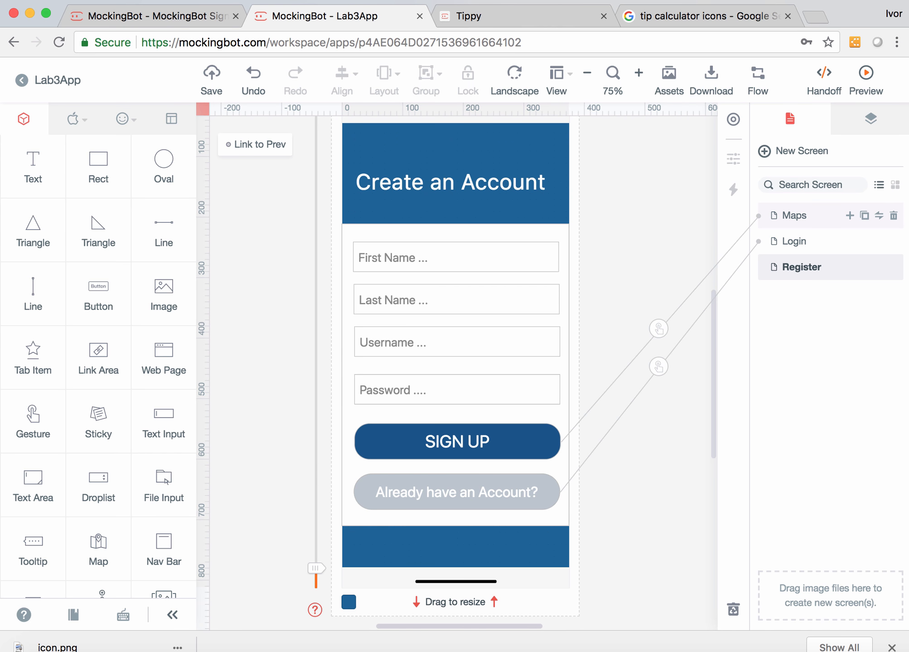
left_click(795, 215)
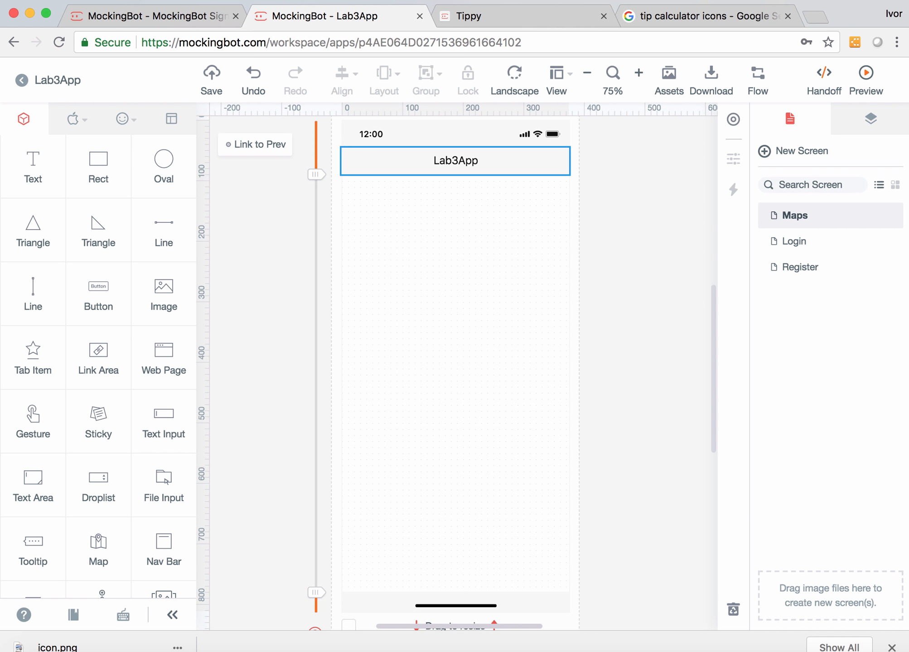
double_click(456, 161)
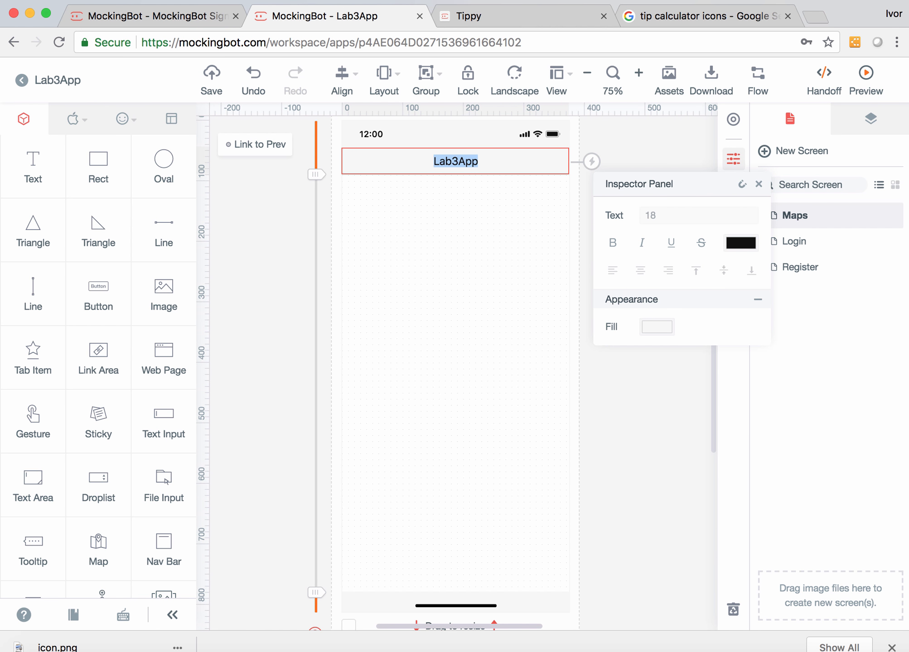
type("M")
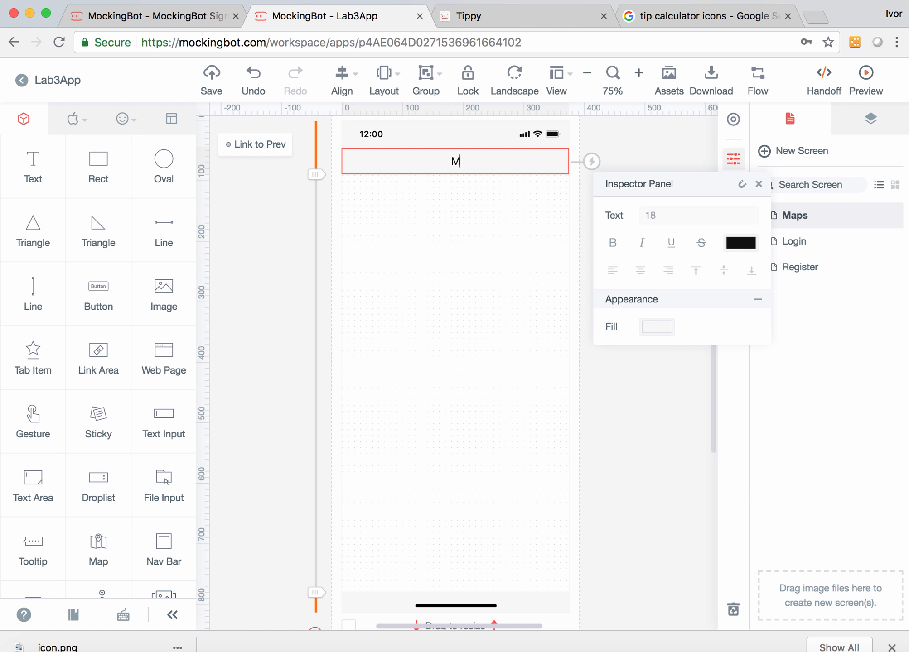
type("y Maps")
left_click(455, 227)
Make the "My Maps" navigation bar title bold and set its text size to 28.
left_click(498, 161)
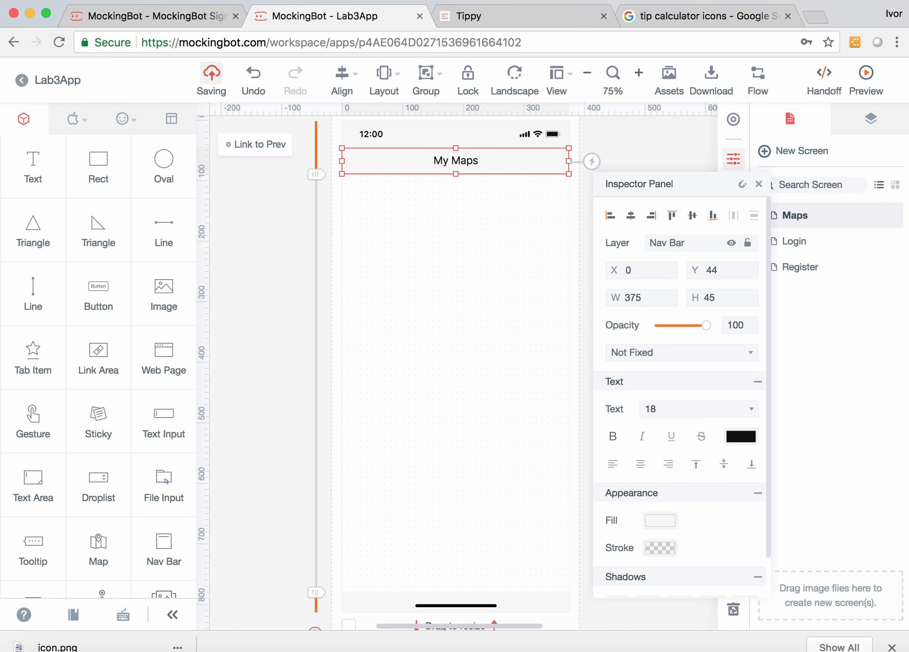
left_click(612, 437)
left_click(698, 410)
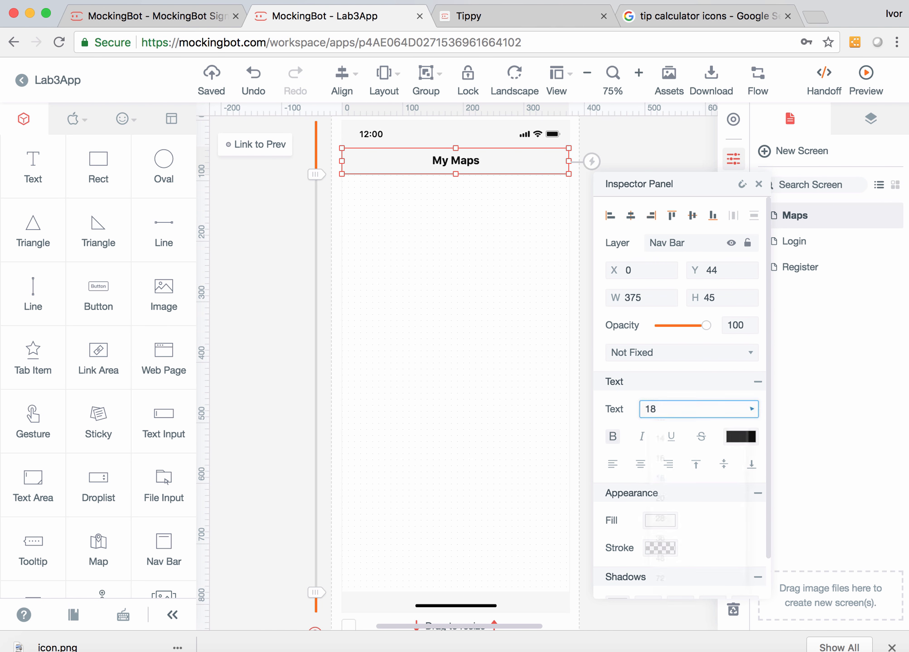
left_click(658, 522)
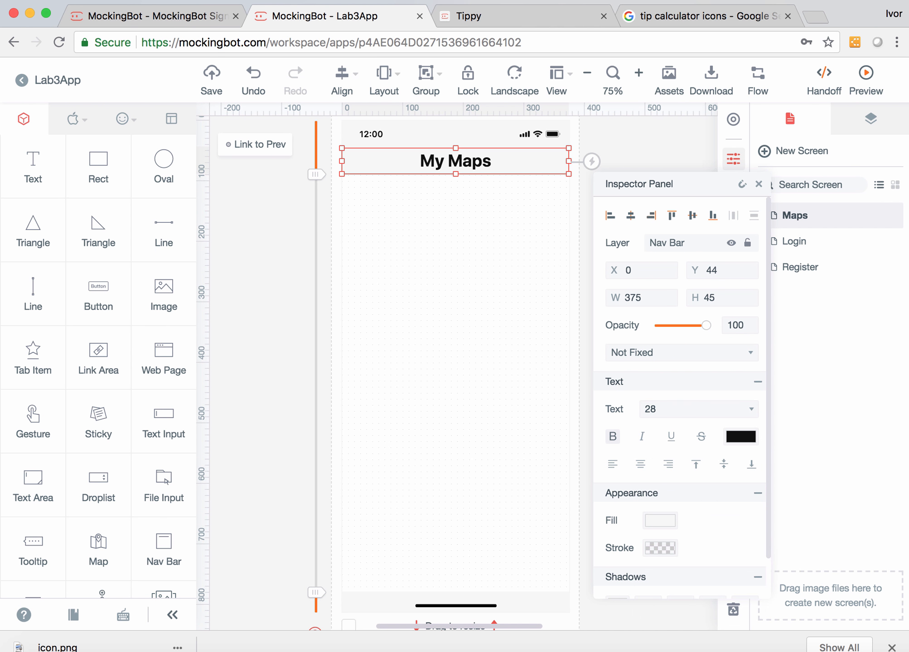
left_click(455, 362)
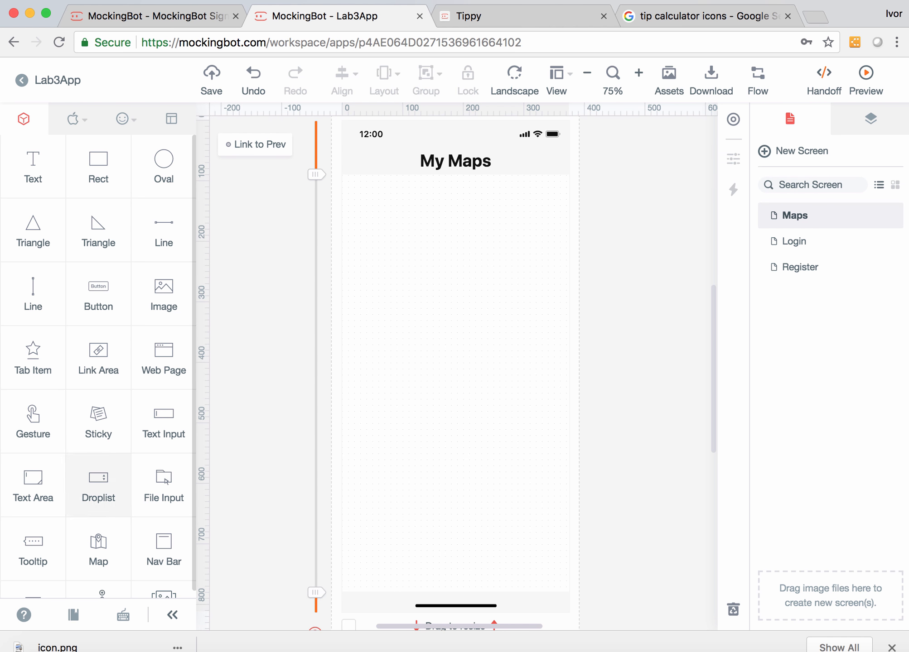
Add a Map component directly beneath the navigation bar at X 0, Y 89, and extend it downward to a height of 689.
left_click_drag(98, 551, 455, 272)
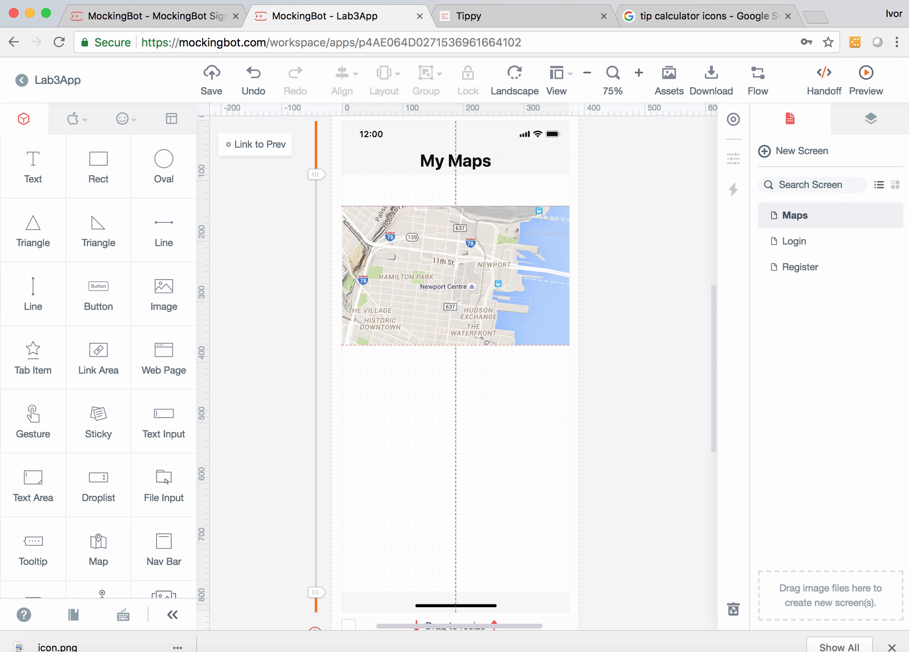
left_click_drag(455, 245, 455, 244)
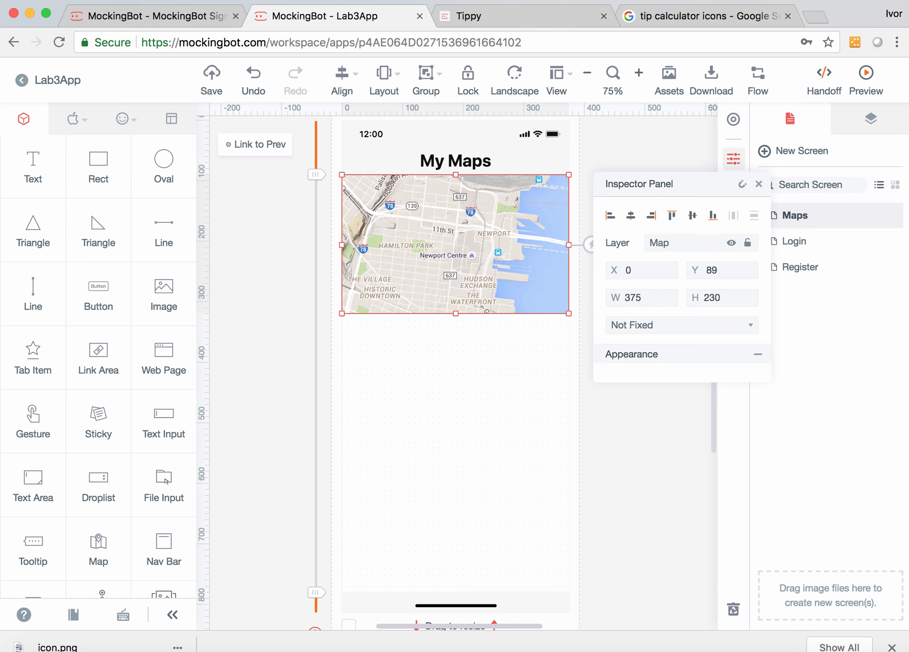
left_click_drag(455, 314, 456, 591)
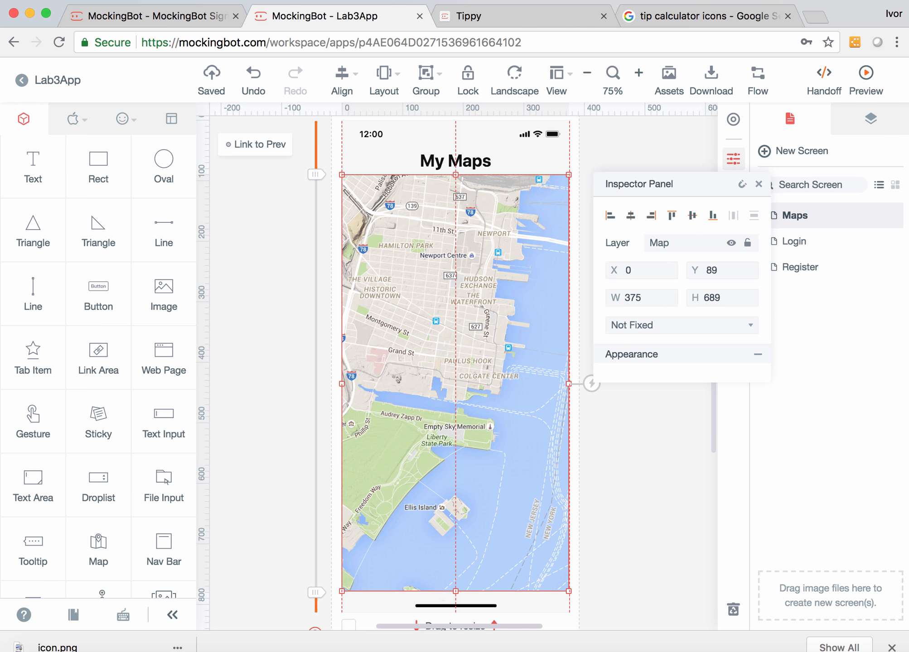
key("Escape")
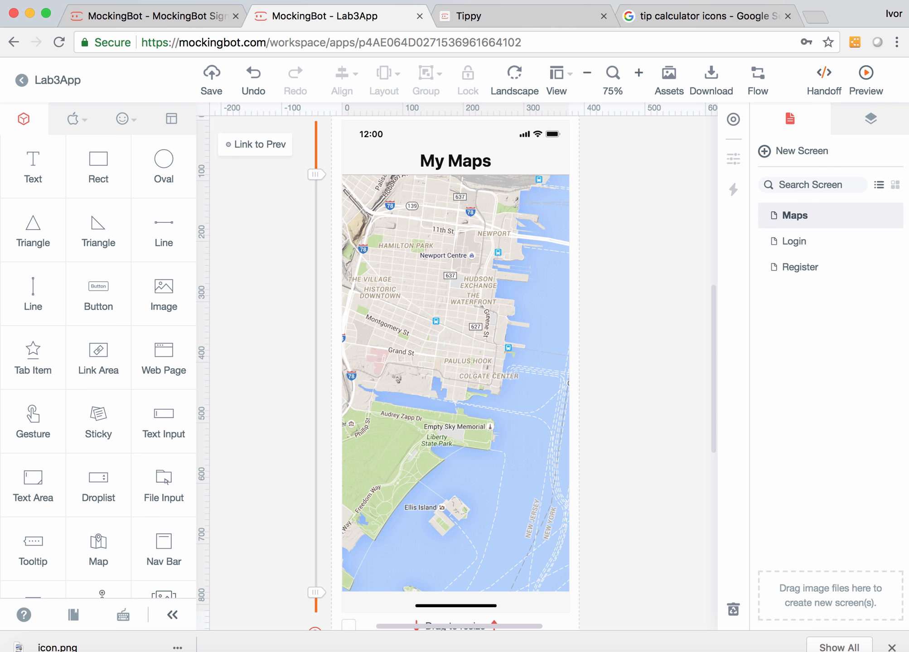
Add a Tab Bar along the bottom edge of the Maps screen, beneath the map.
scroll(164, 549, "down", 2)
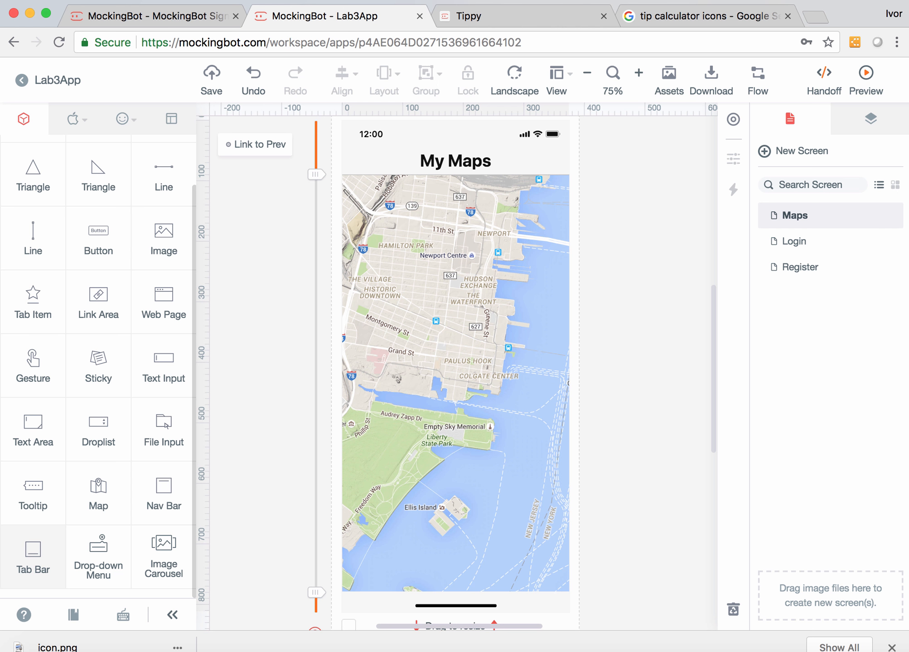
left_click_drag(33, 557, 453, 591)
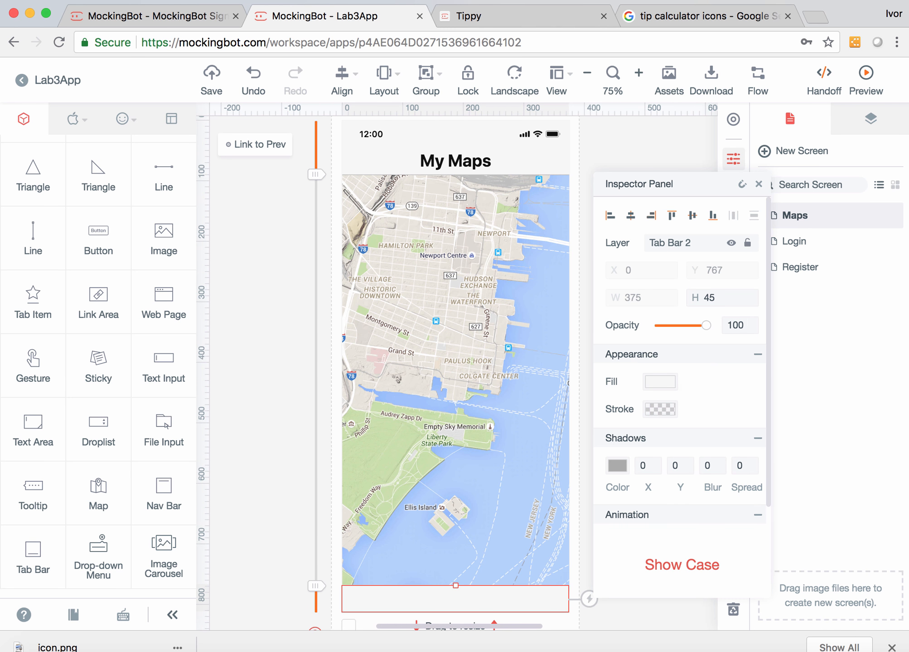
key("Escape")
Place a tab item at X 10 in the tab bar and give it the location marker icon, searching icons for "map".
scroll(455, 354, "down", 3)
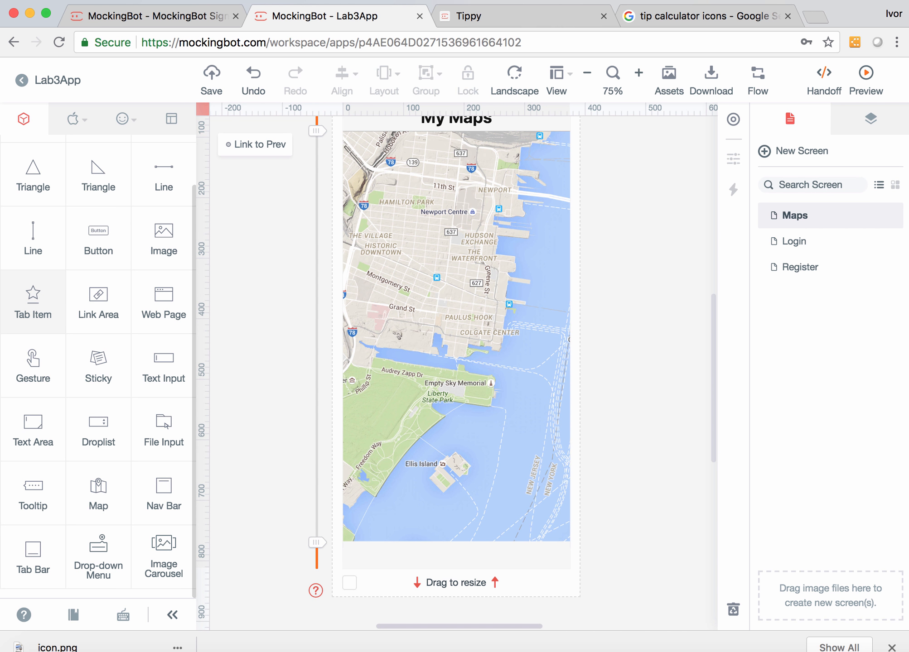
left_click_drag(33, 301, 373, 554)
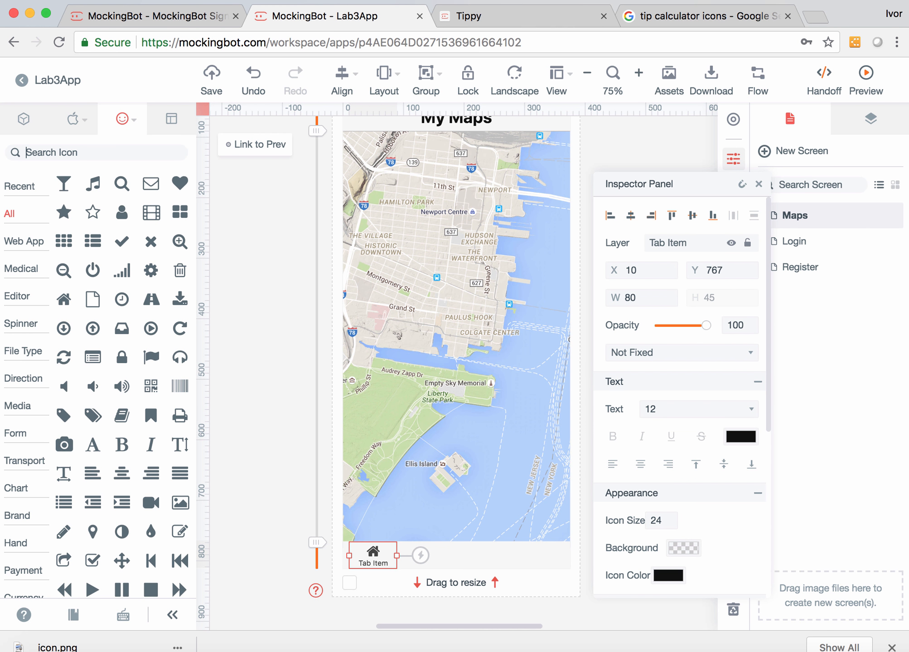
type("map")
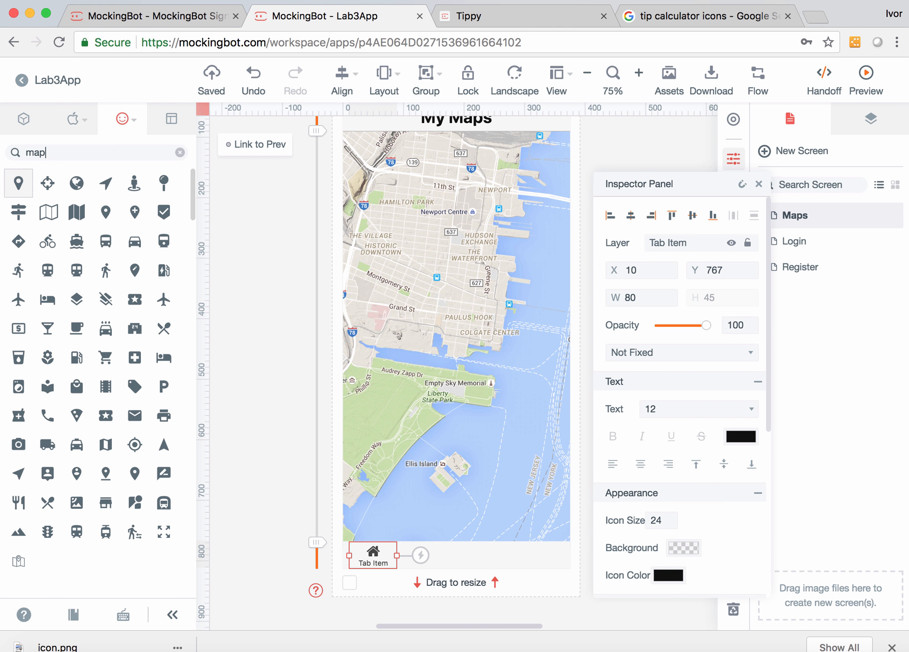
key("Return")
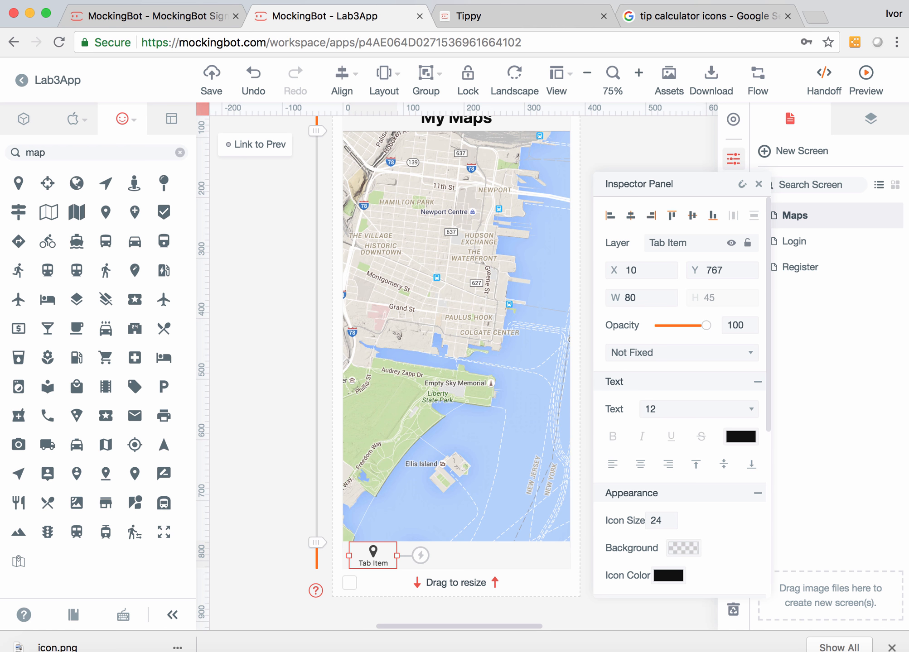
Change the label of the tab item with the marker icon to "Map".
key("Return")
type("Map")
key("BackSpace")
key("BackSpace")
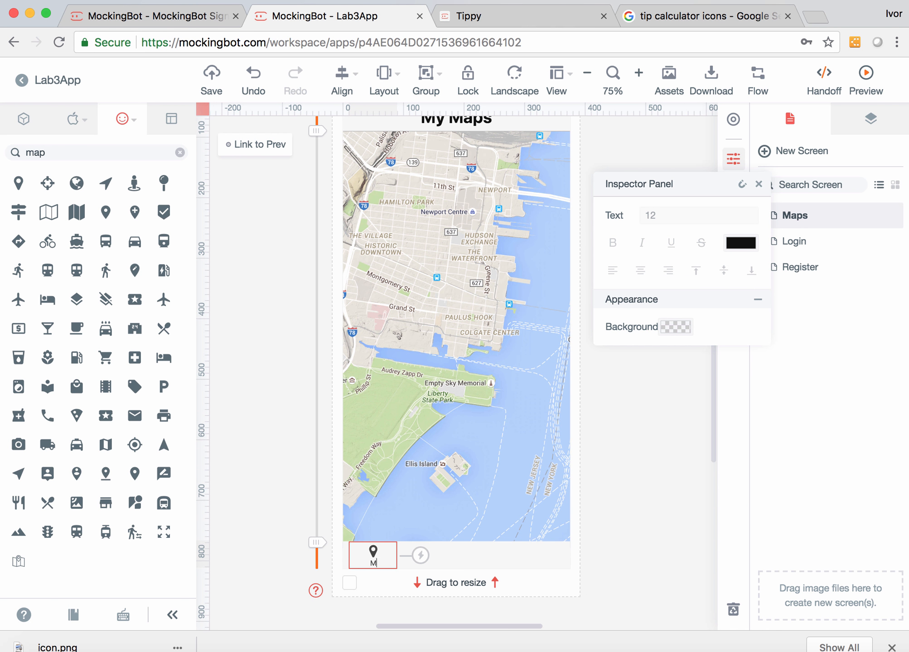
type("aps")
key("BackSpace")
left_click(272, 476)
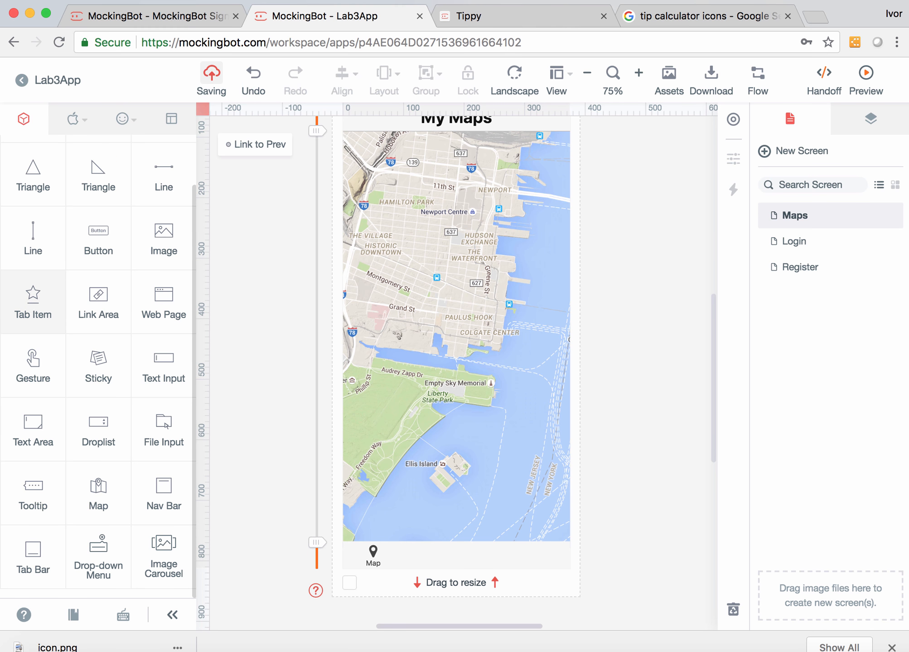
Place a second tab item at about X 130 in the tab bar and label it "History".
left_click_drag(34, 299, 446, 561)
double_click(445, 560)
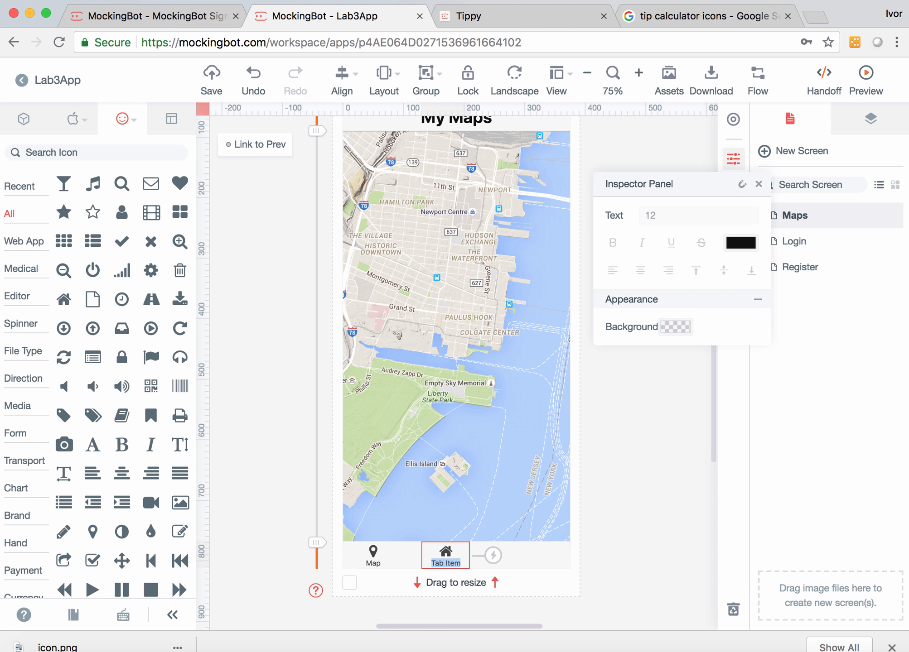
type("History")
key("Escape")
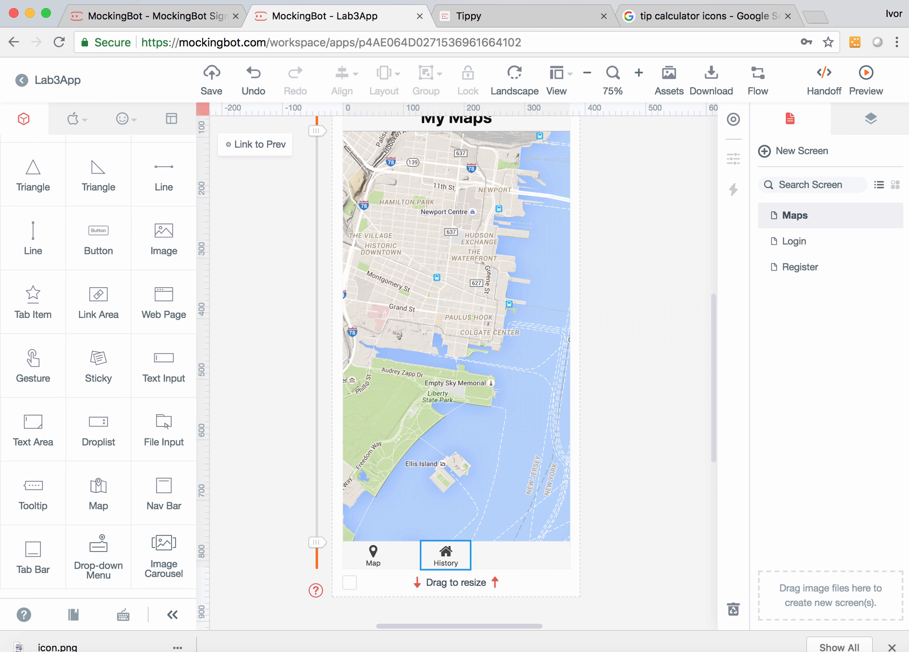
Replace the History tab item's house icon with the bulleted list icon.
left_click(445, 558)
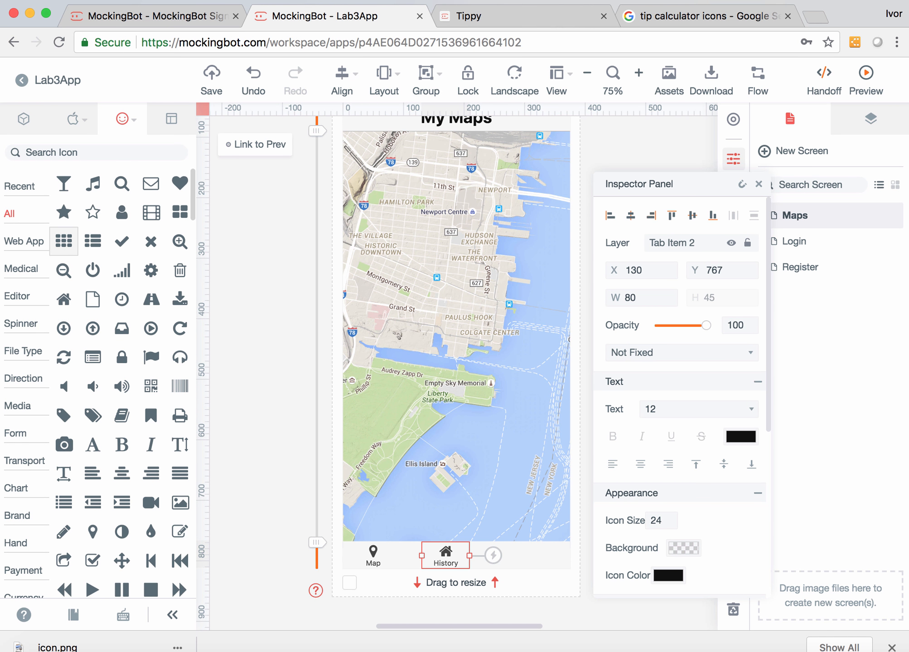
left_click(63, 241)
left_click(92, 241)
key("Escape")
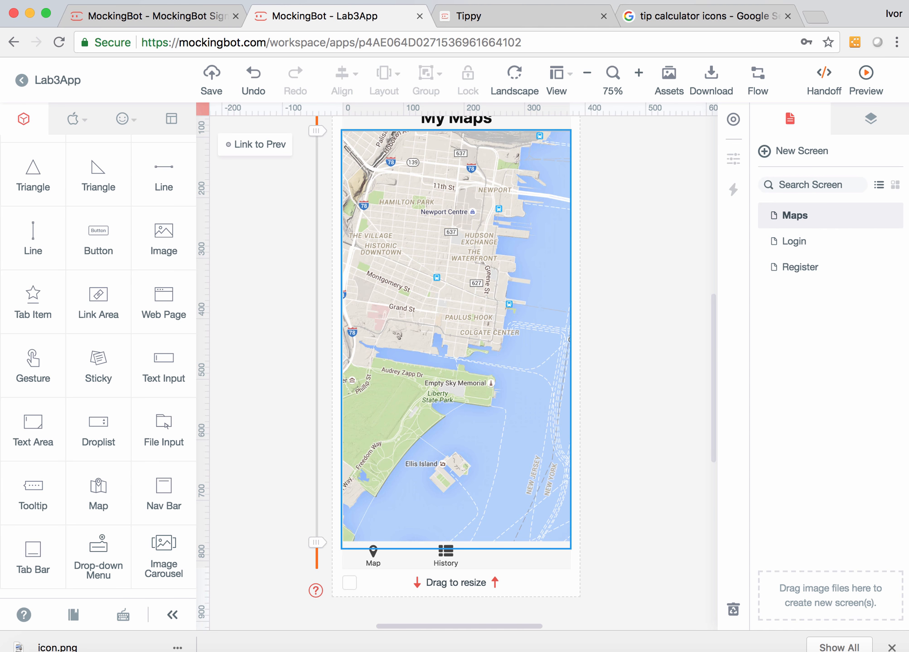
Place a third tab item at about X 270 in the tab bar and center the History item at about X 147.
left_click_drag(33, 301, 530, 555)
left_click(480, 596)
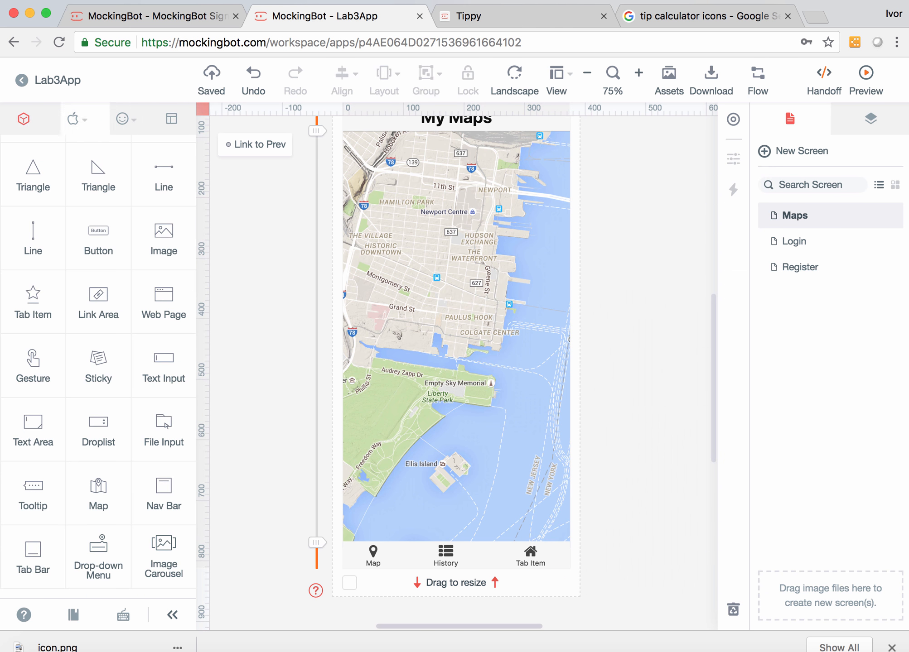
left_click(446, 555)
left_click_drag(446, 555, 456, 556)
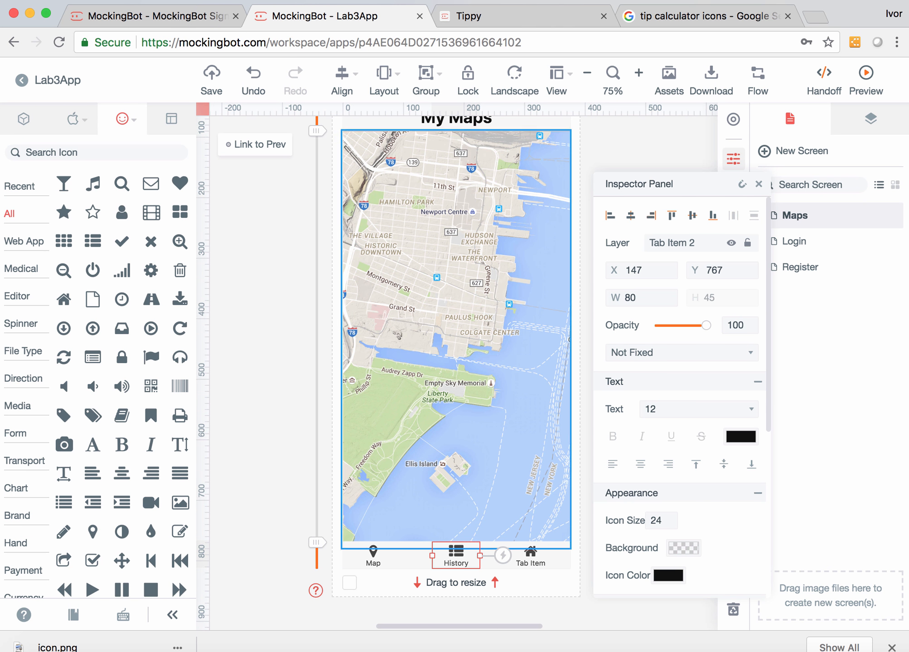
left_click(585, 526)
Change the third tab item's label to "Chat".
double_click(530, 561)
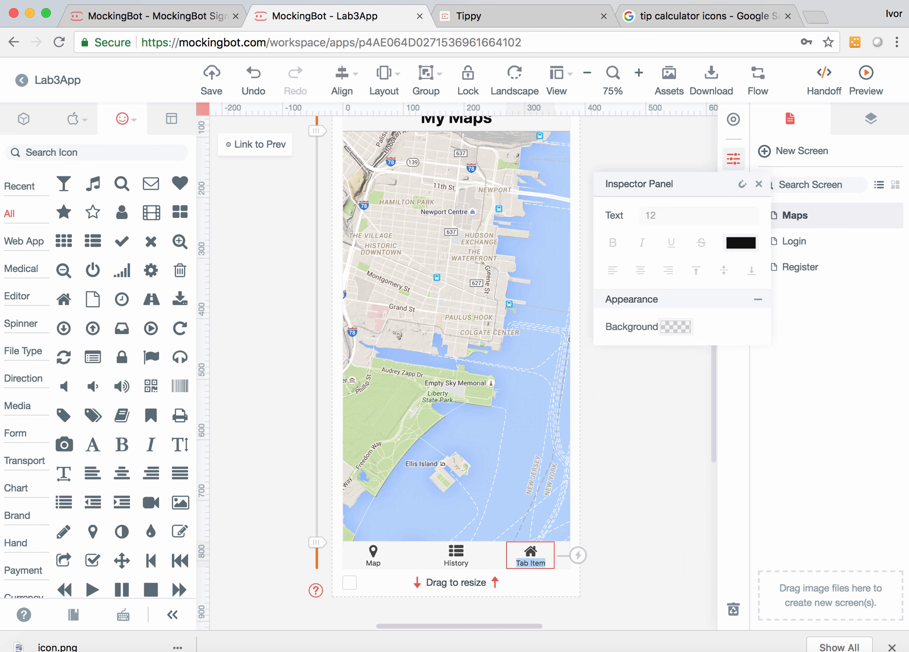
type("Chat")
key("Escape")
Search the icons for "cha" and give the Chat tab item the filled speech bubble icon with three dots.
left_click(530, 555)
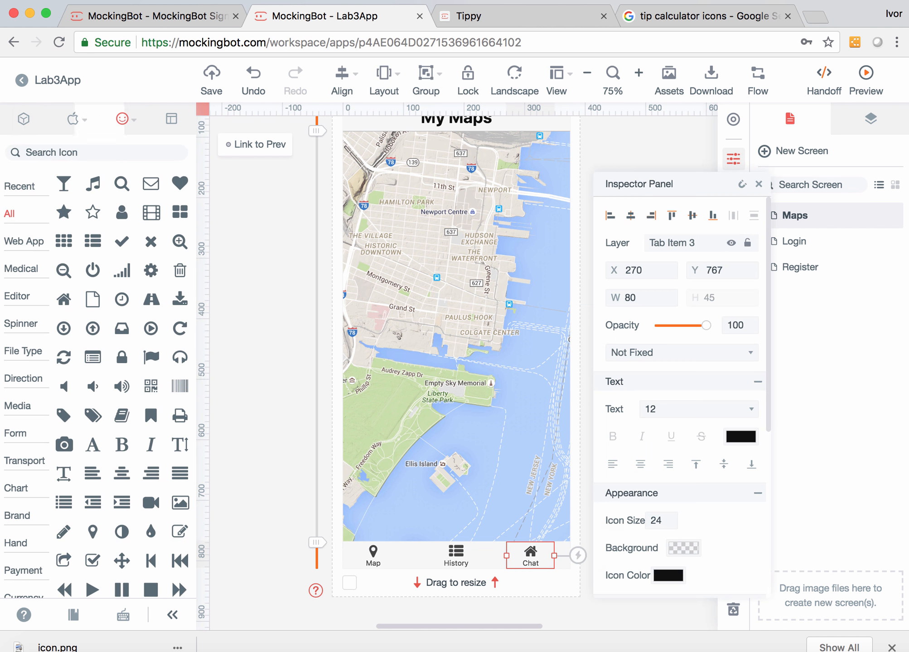
left_click(25, 152)
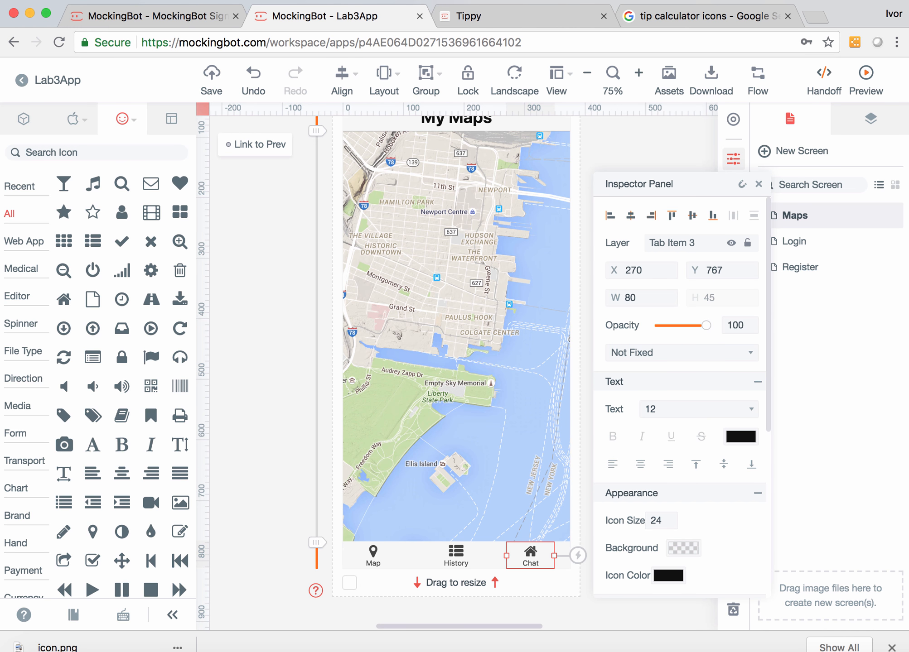
type("char")
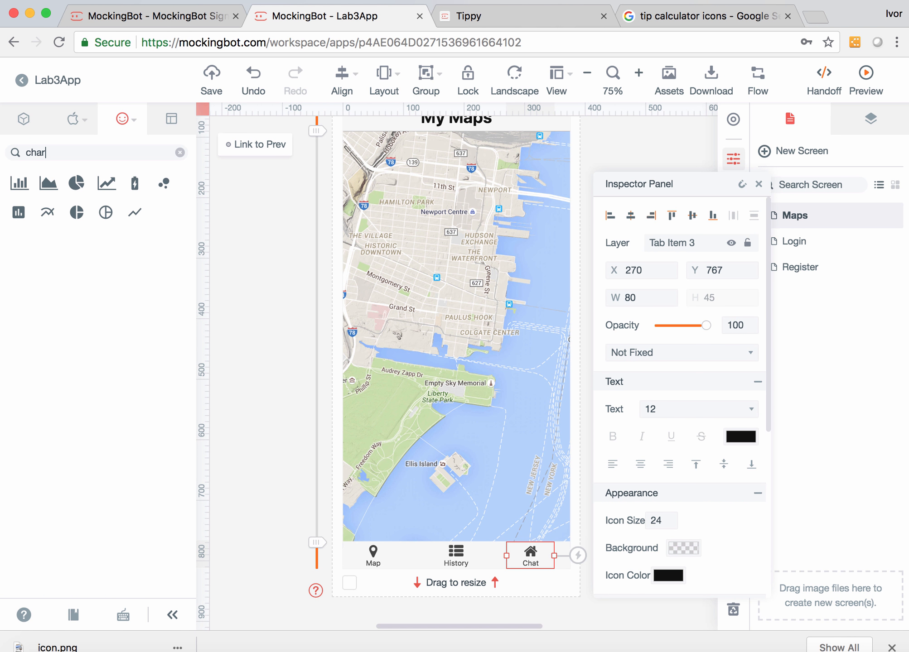
key("BackSpace")
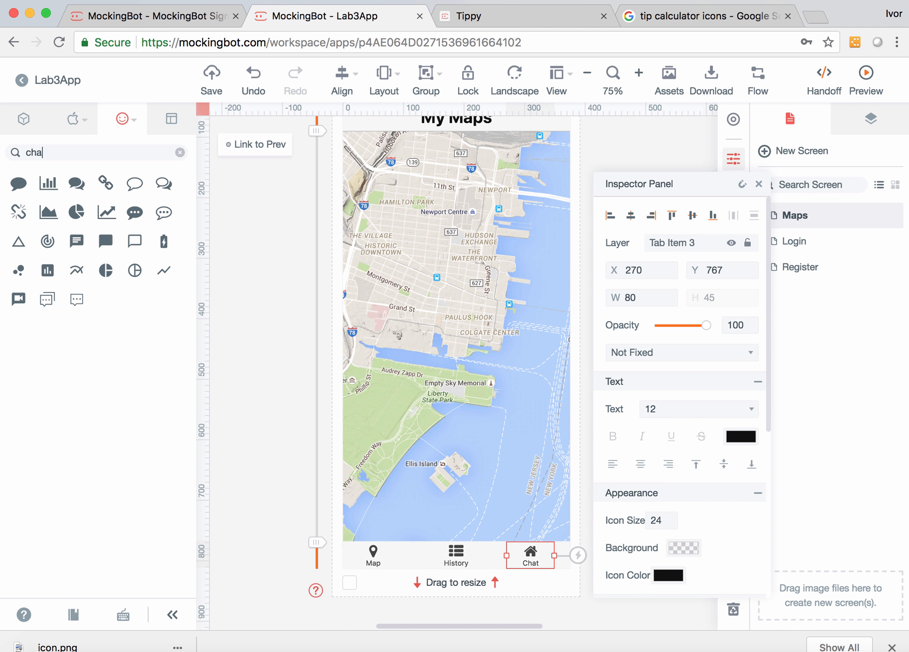
left_click(76, 183)
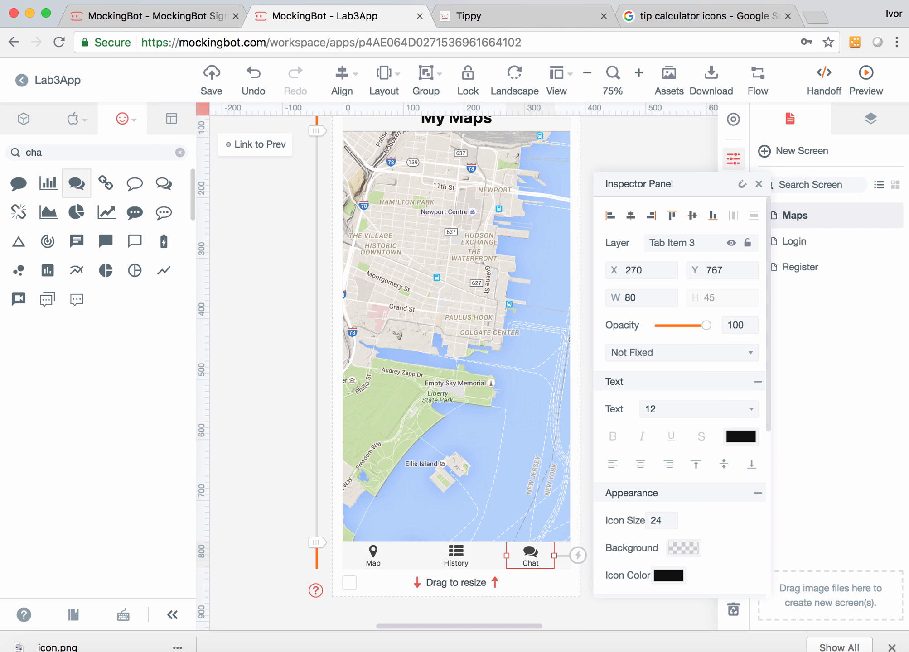
left_click(18, 183)
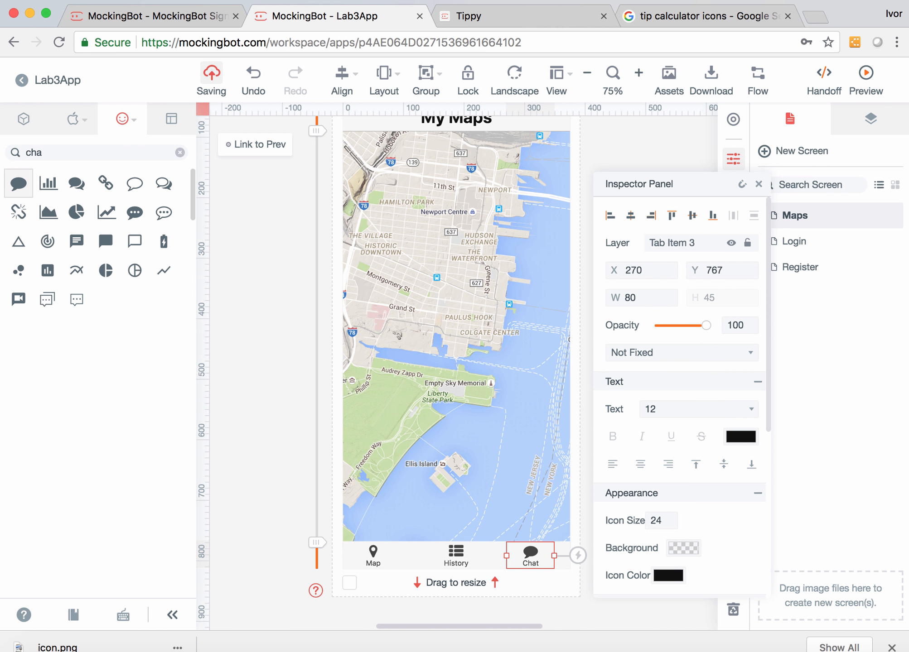
left_click(164, 183)
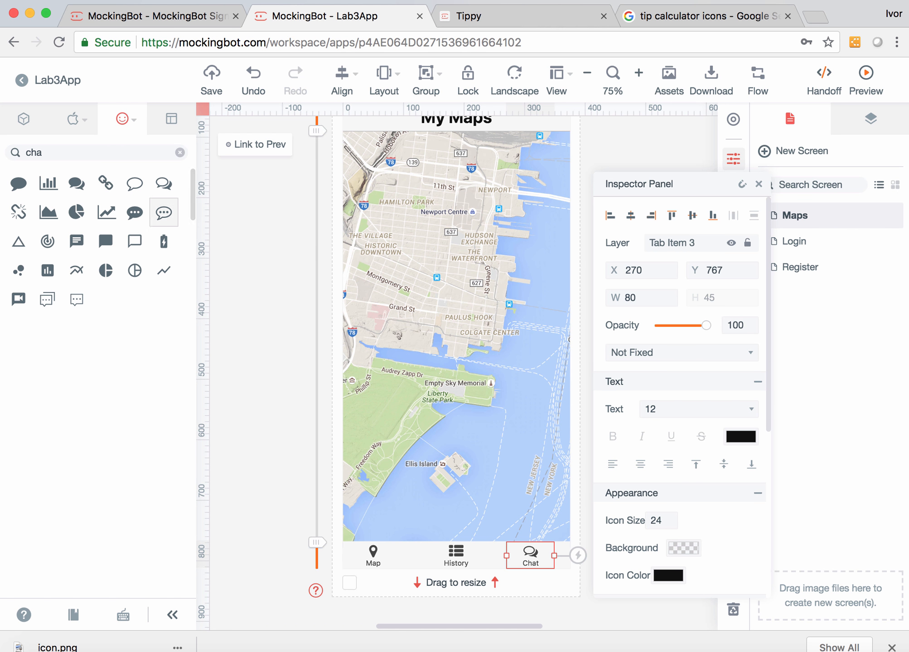
left_click(135, 212)
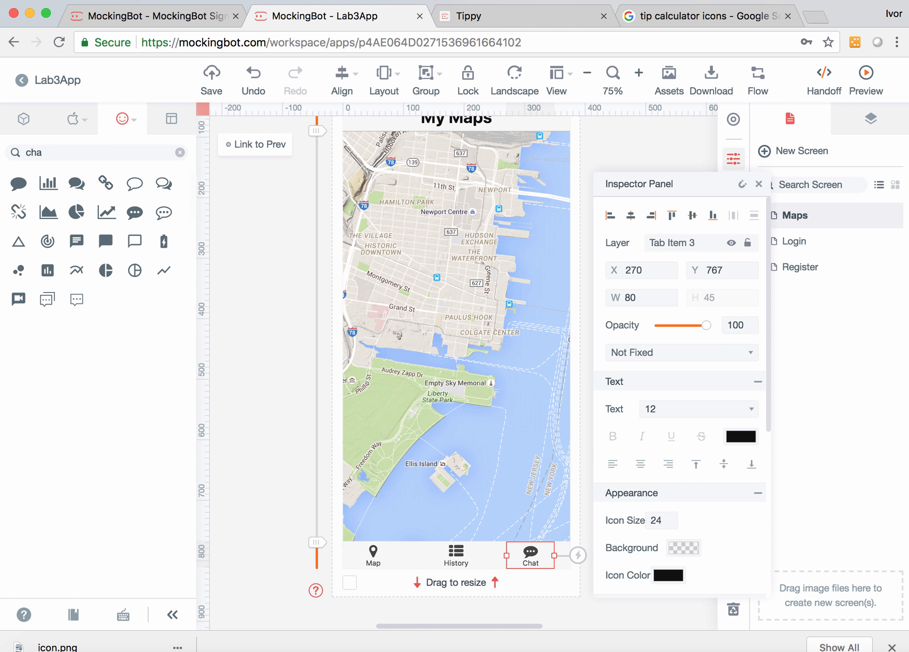
Try the outlined three-dot speech bubble on the Chat tab item and switch back to the filled version.
left_click(163, 212)
left_click(134, 212)
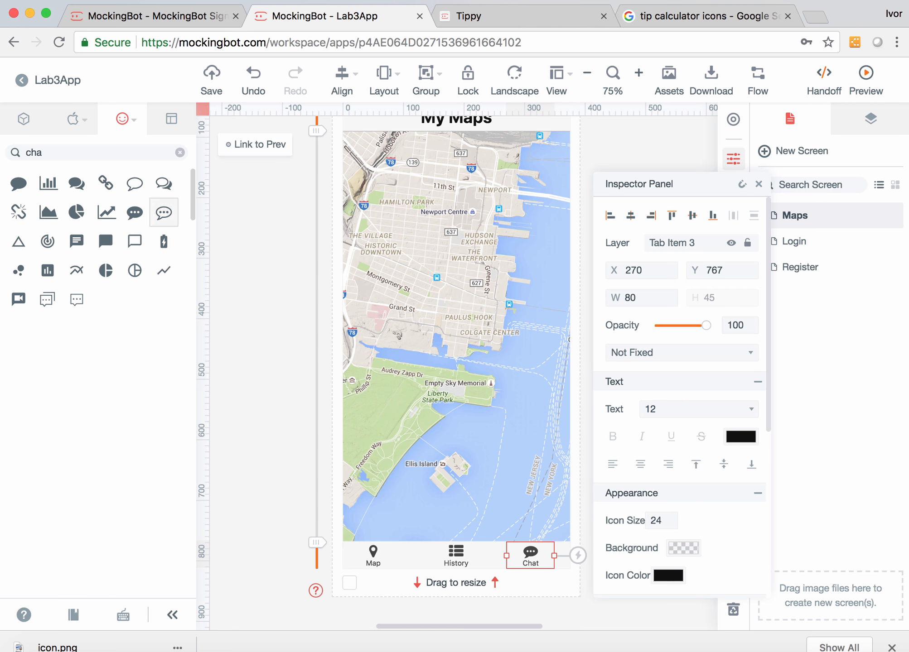
left_click(24, 119)
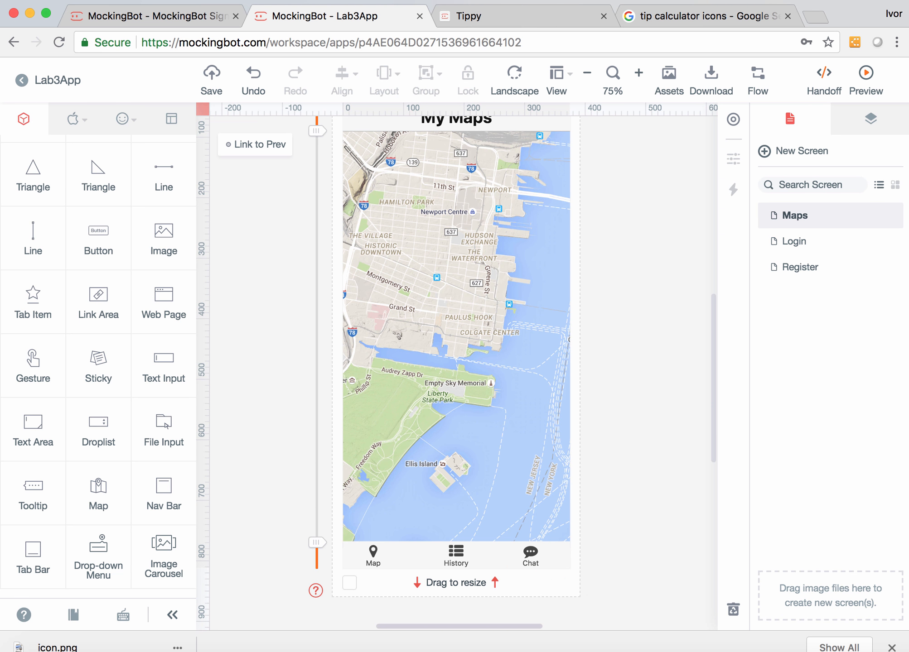
Set the Map tab item's text and icon to the default pink color FF4081.
scroll(456, 362, "up", 3)
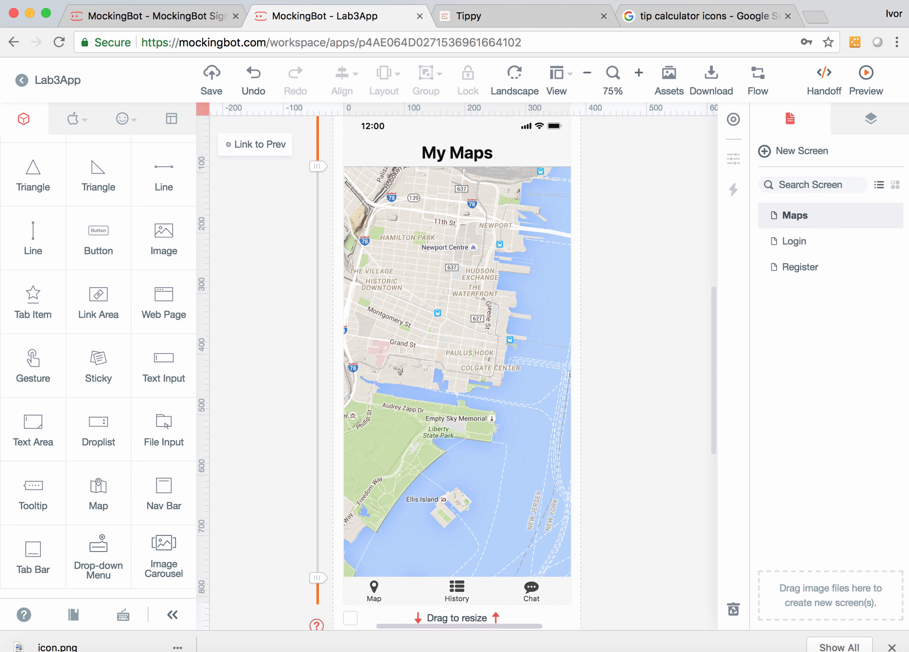
left_click(374, 591)
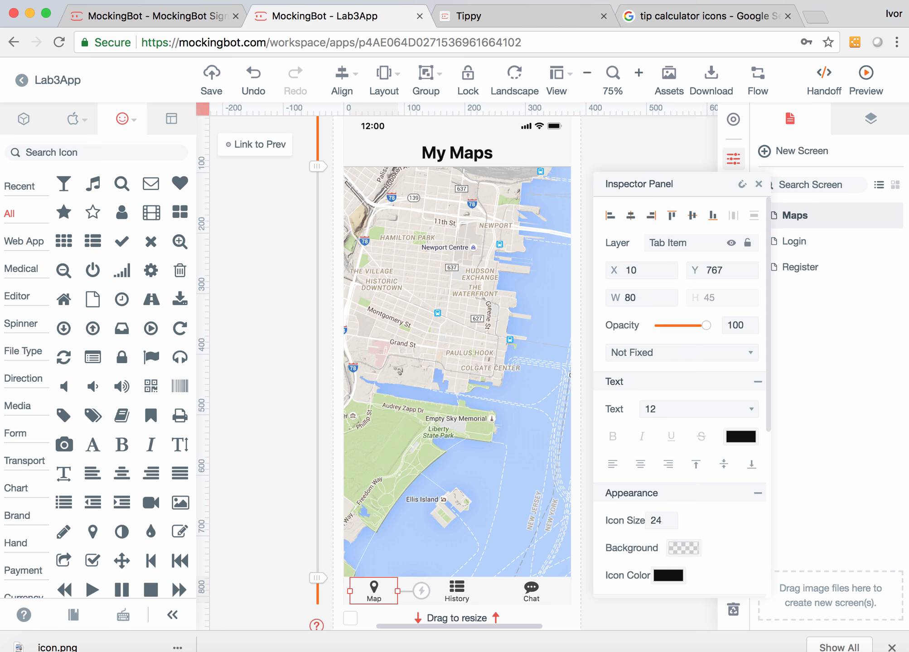
left_click(741, 437)
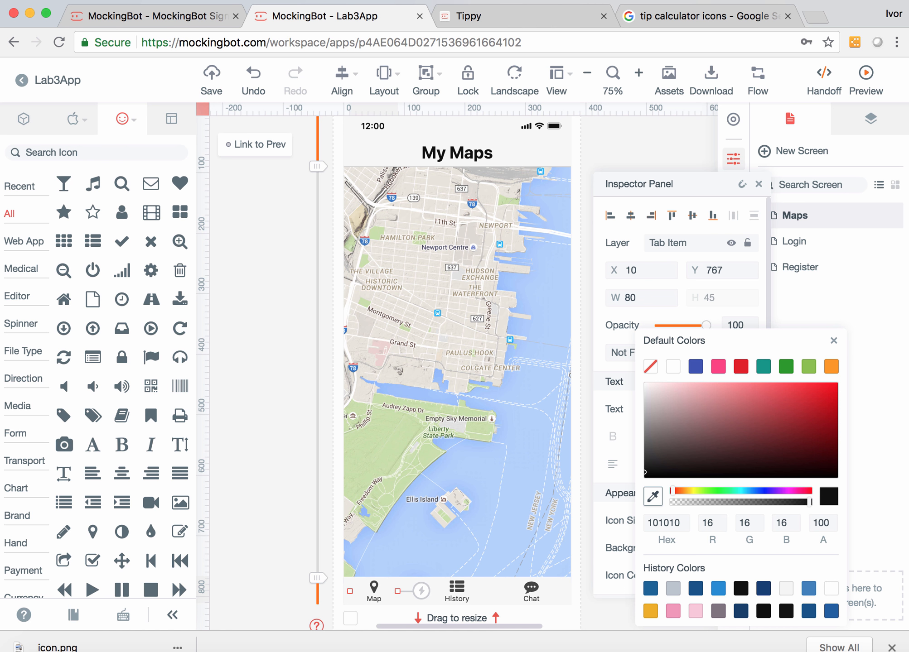
left_click(695, 366)
left_click(718, 366)
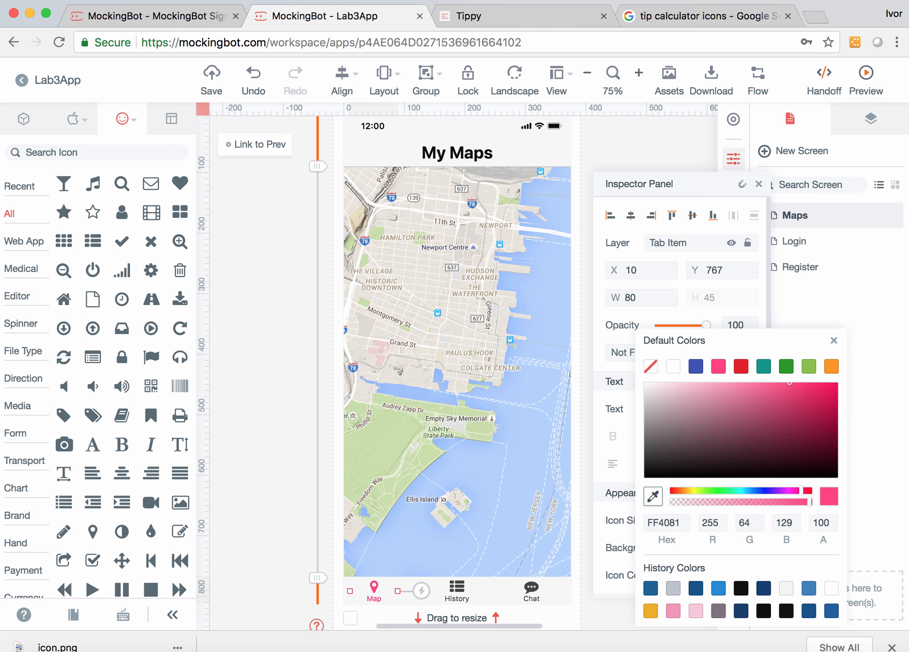
left_click(652, 145)
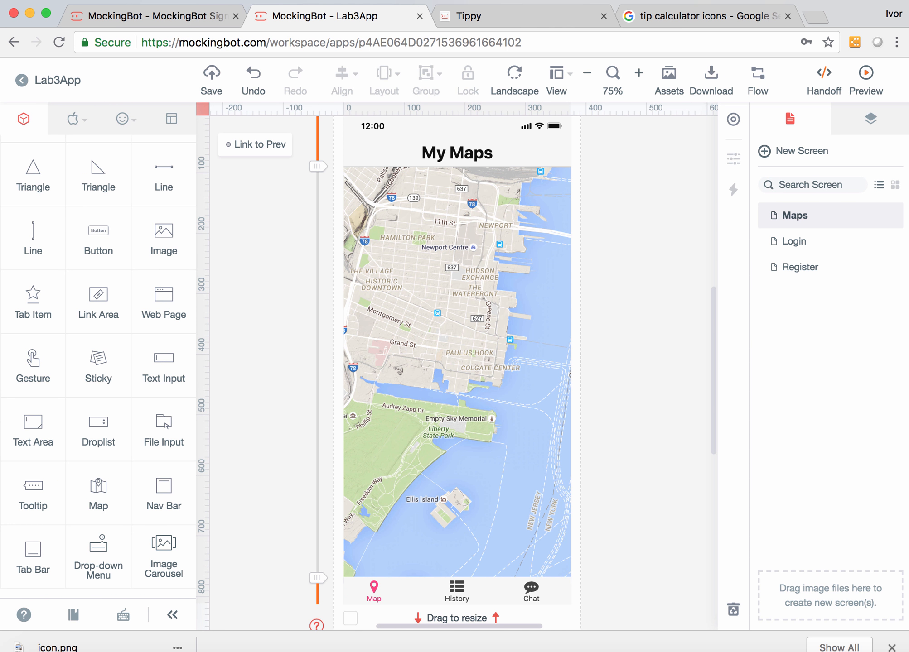
Place a new tab item at X 300, Y 44 beside the My Maps title and give it the sign-in arrow icon found with "log".
scroll(457, 362, "down", 3)
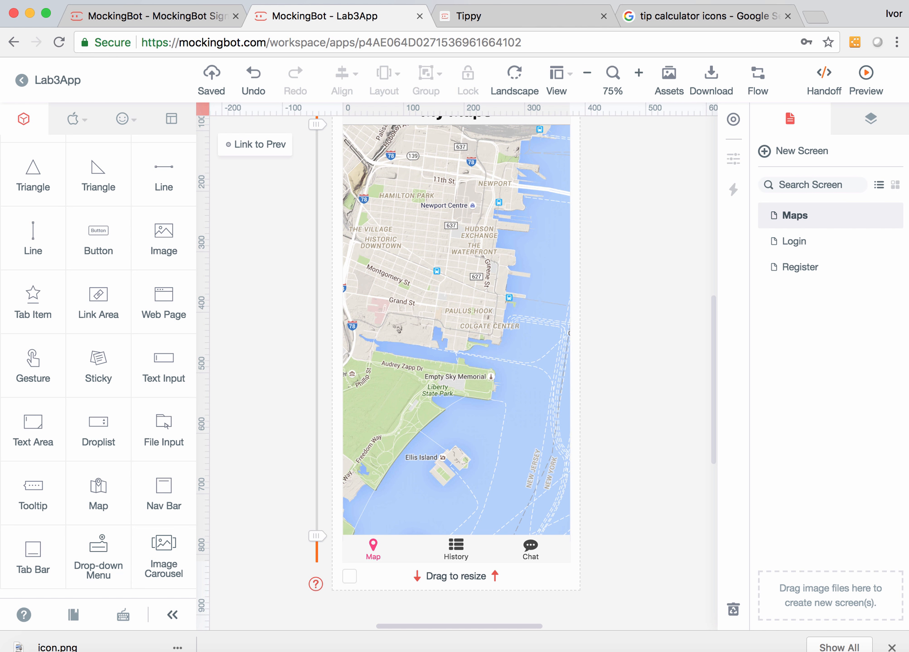
scroll(458, 362, "up", 3)
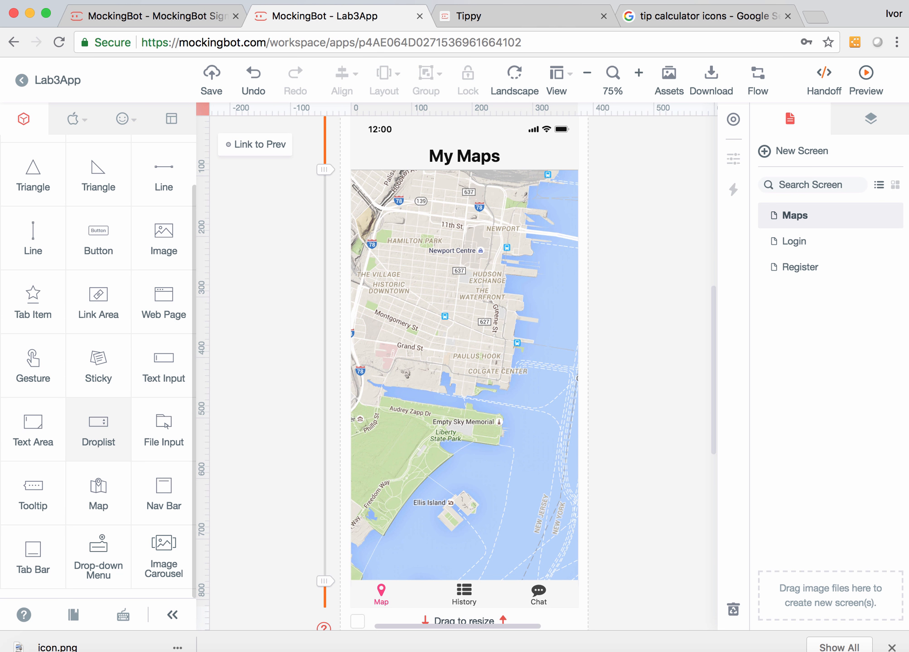
scroll(98, 489, "up", 1)
scroll(98, 489, "down", 1)
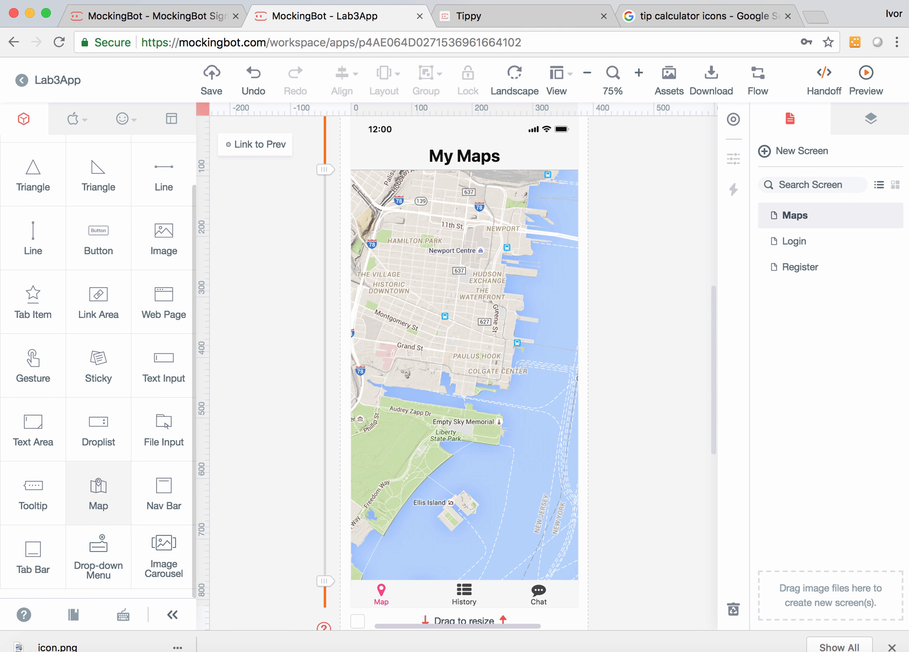
scroll(98, 492, "up", 1)
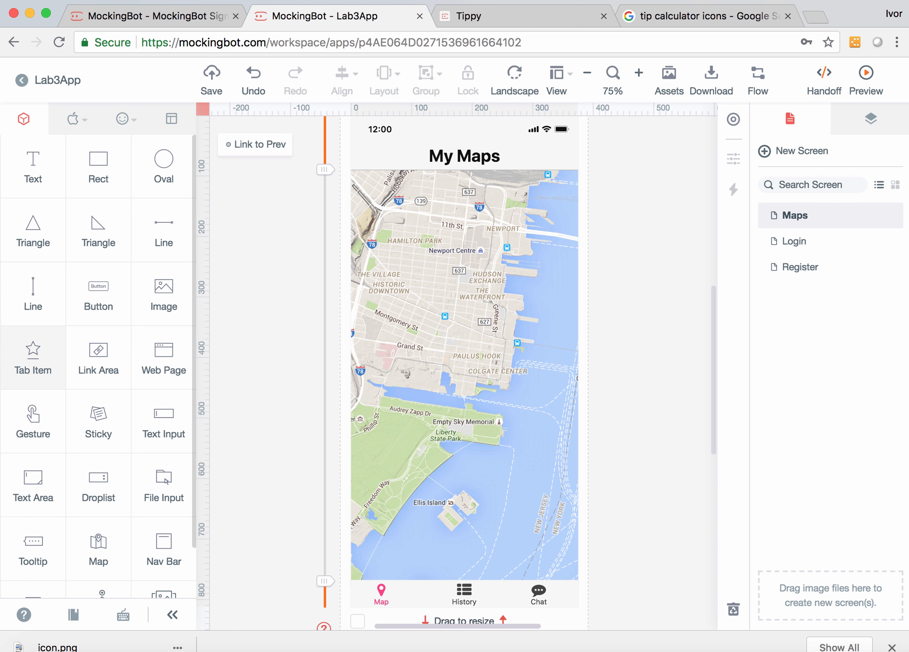
left_click_drag(33, 358, 556, 156)
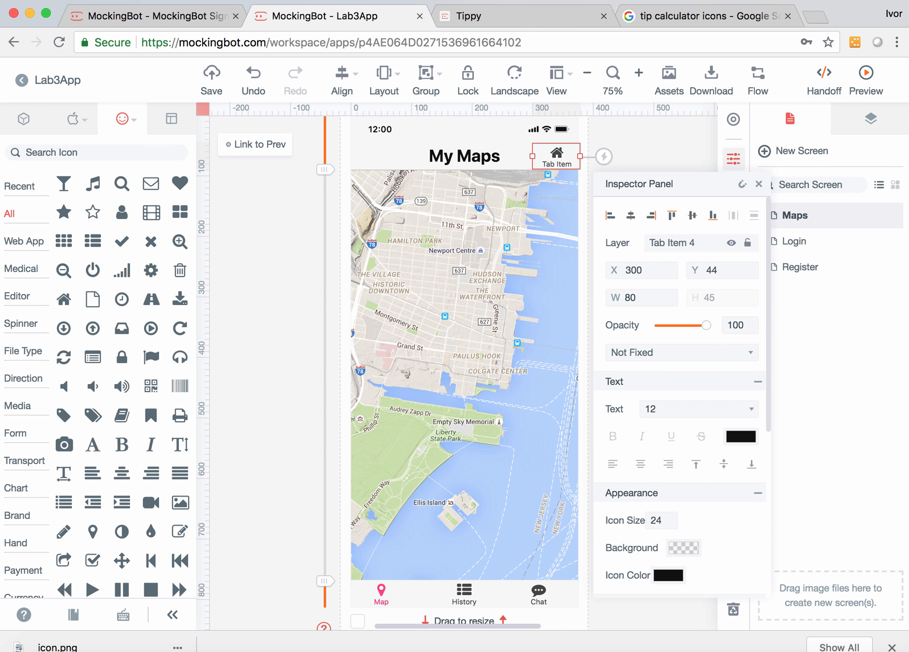
type("log")
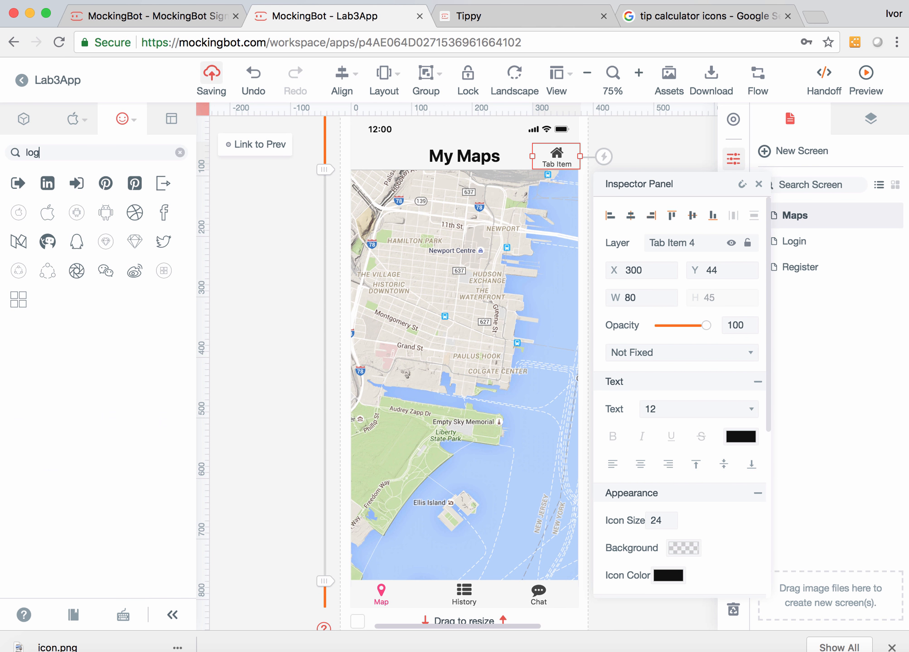
left_click(76, 183)
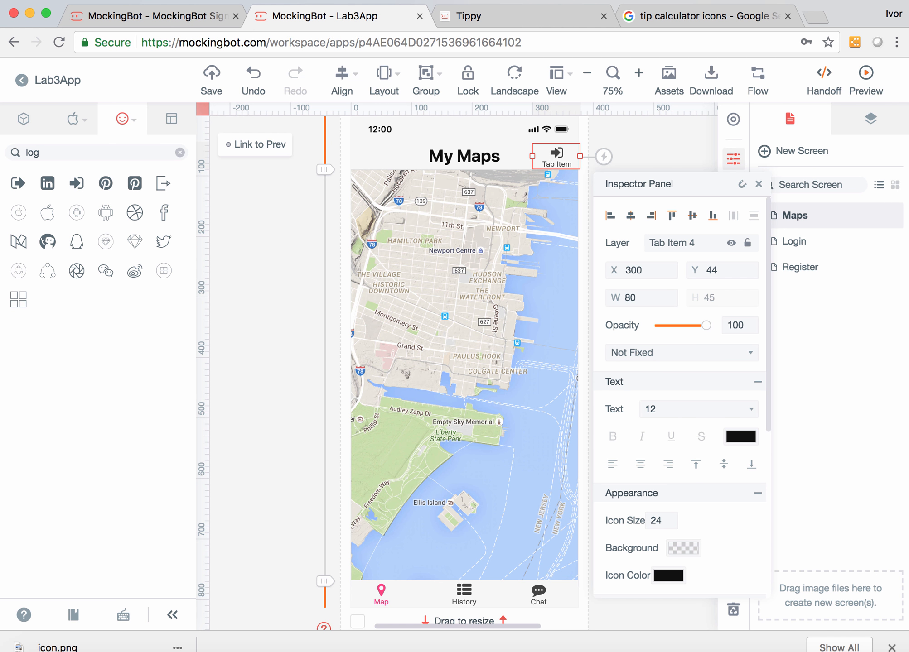
Label the tab item beside the My Maps title "Logout" and color it teal 009688.
double_click(557, 163)
type("Logout")
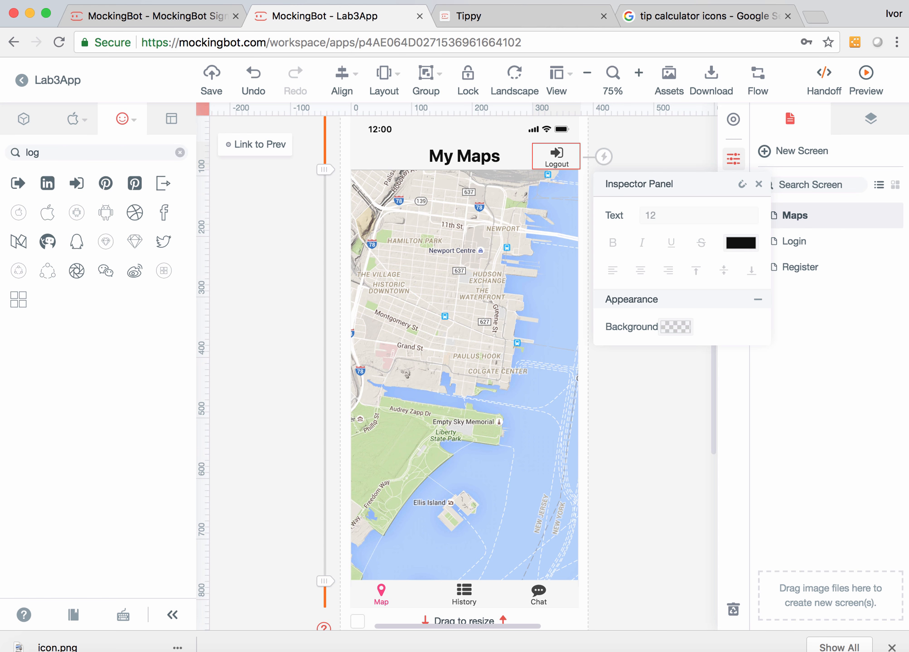
left_click(653, 398)
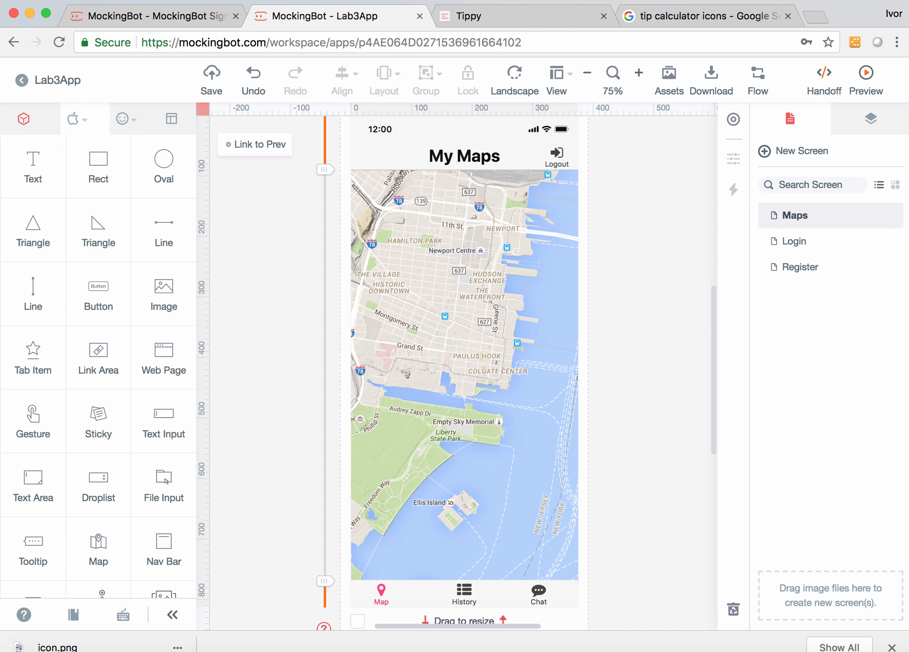
left_click(557, 156)
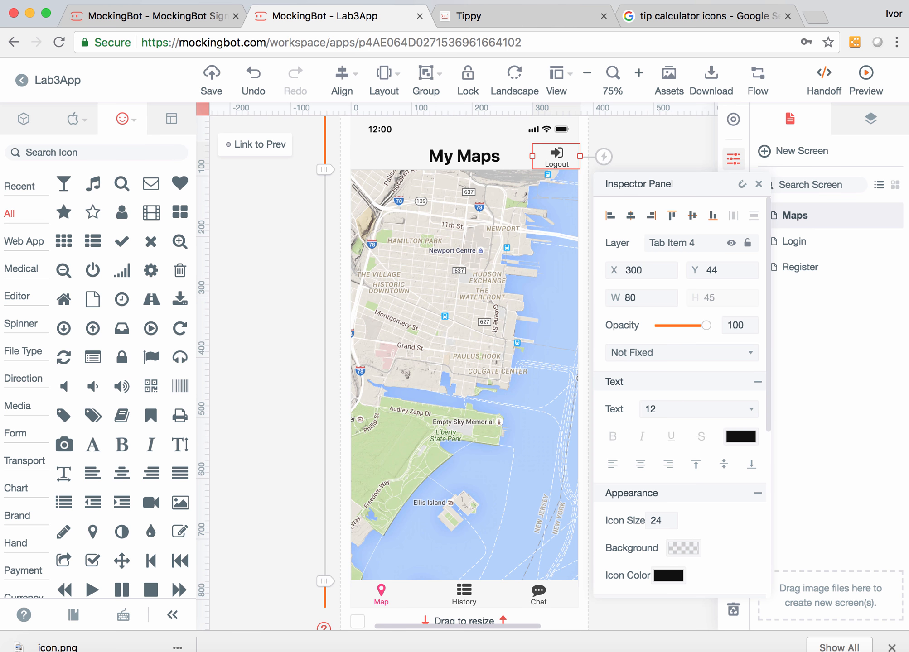
left_click(740, 436)
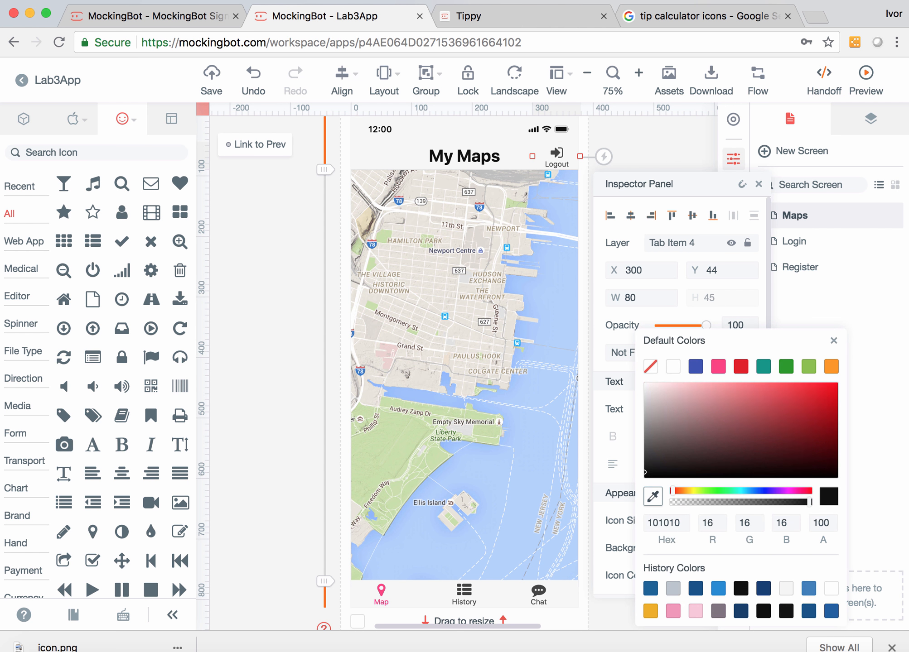
left_click(763, 367)
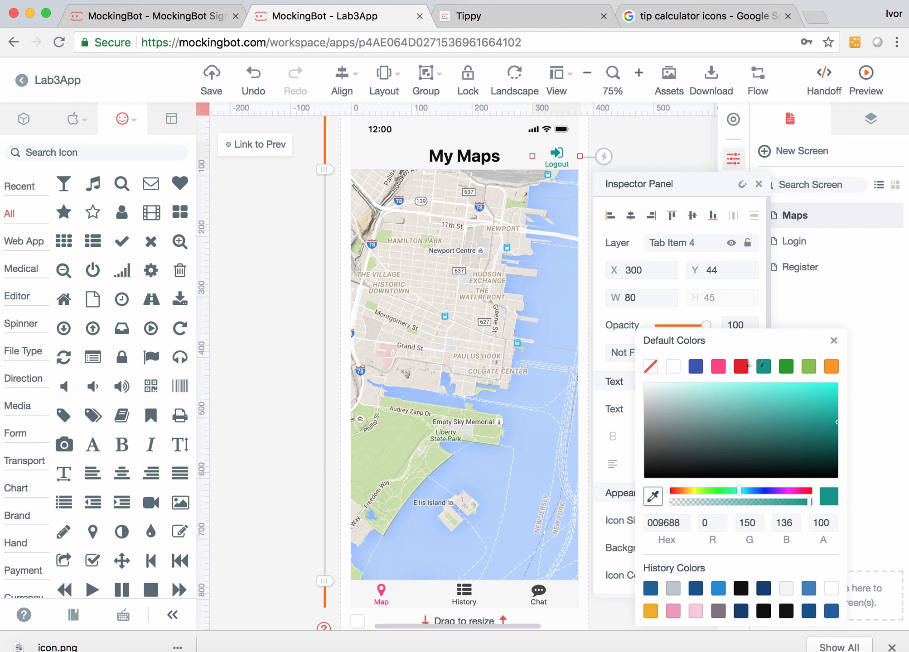
left_click(664, 144)
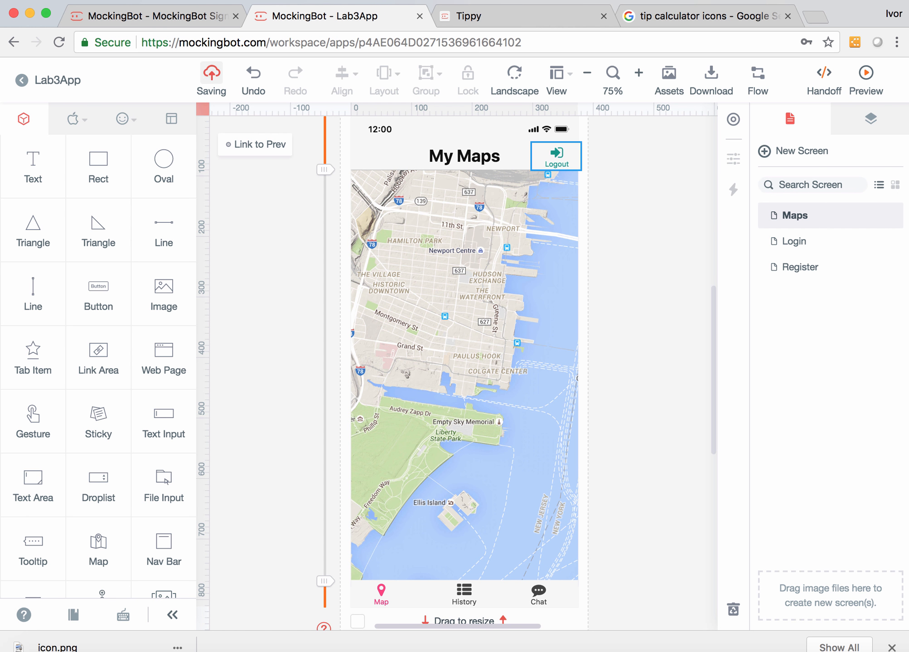
Link the Logout item to the Login screen with the tap gesture and no transition.
left_click(557, 156)
left_click_drag(604, 156, 800, 246)
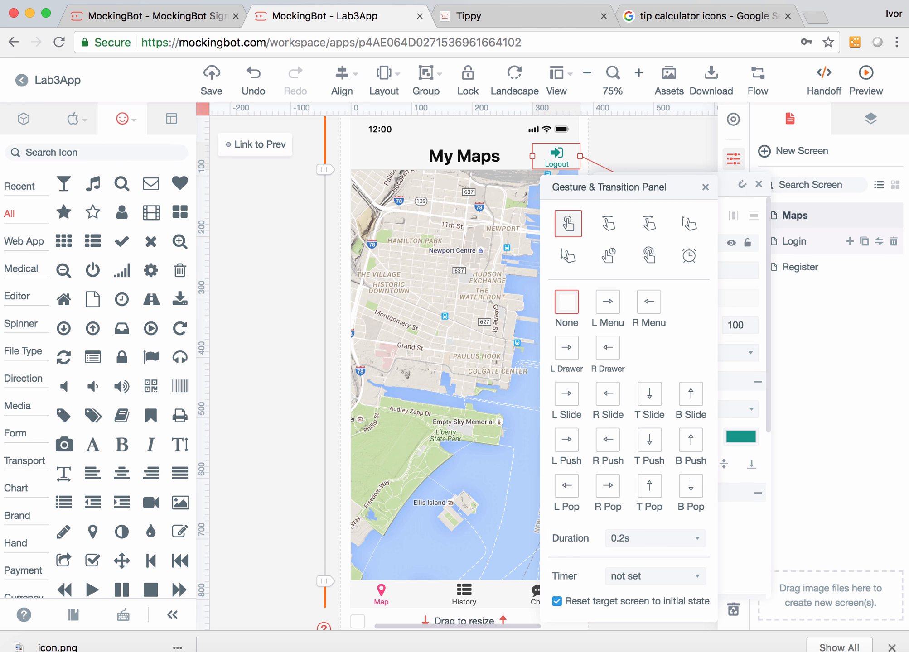
left_click(661, 145)
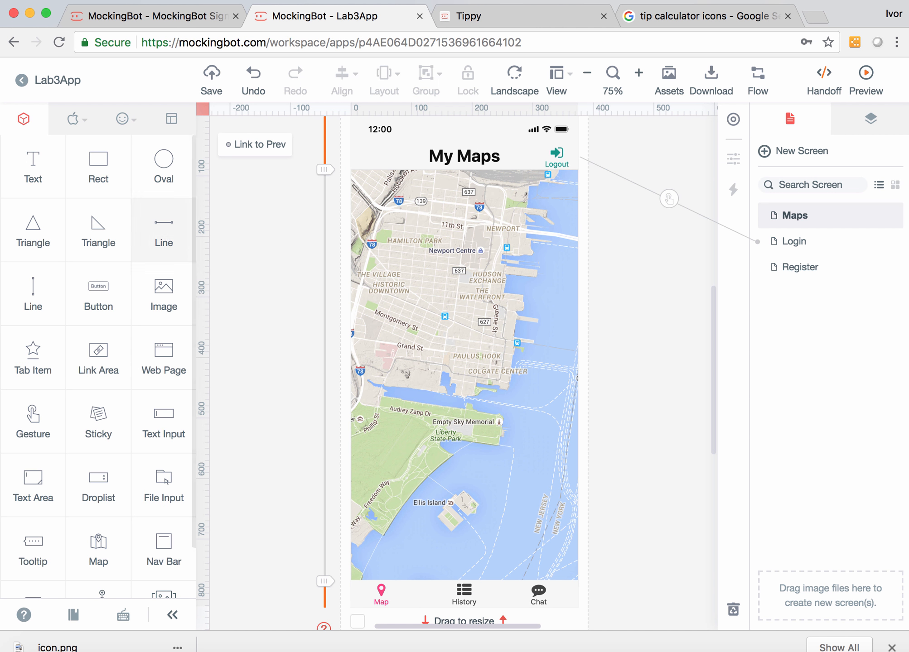
Place a tab item on the map at about X 227, Y 450 and give it the solid car icon found with "car".
left_click_drag(32, 358, 513, 403)
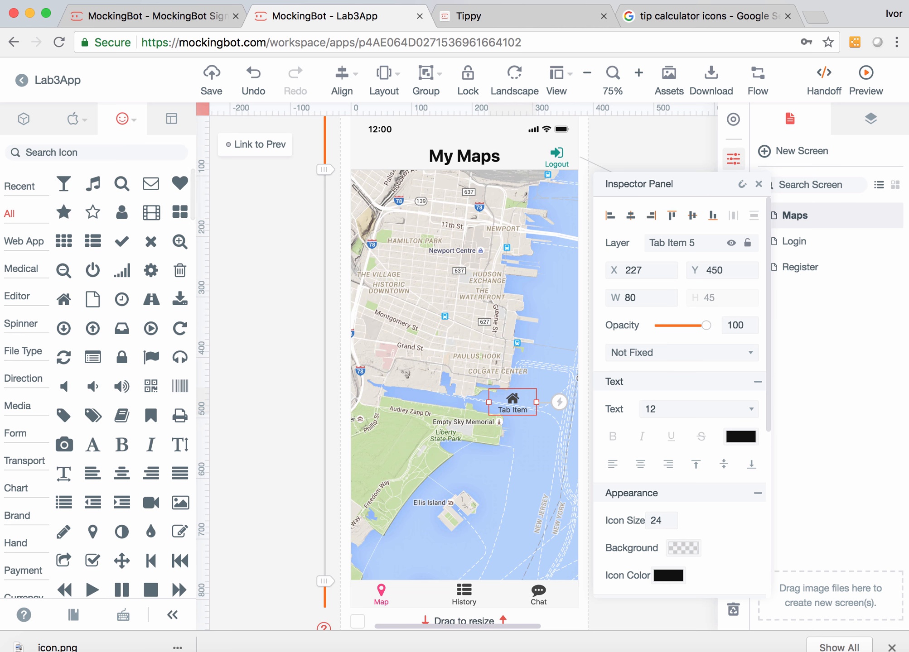
left_click(77, 152)
type("car")
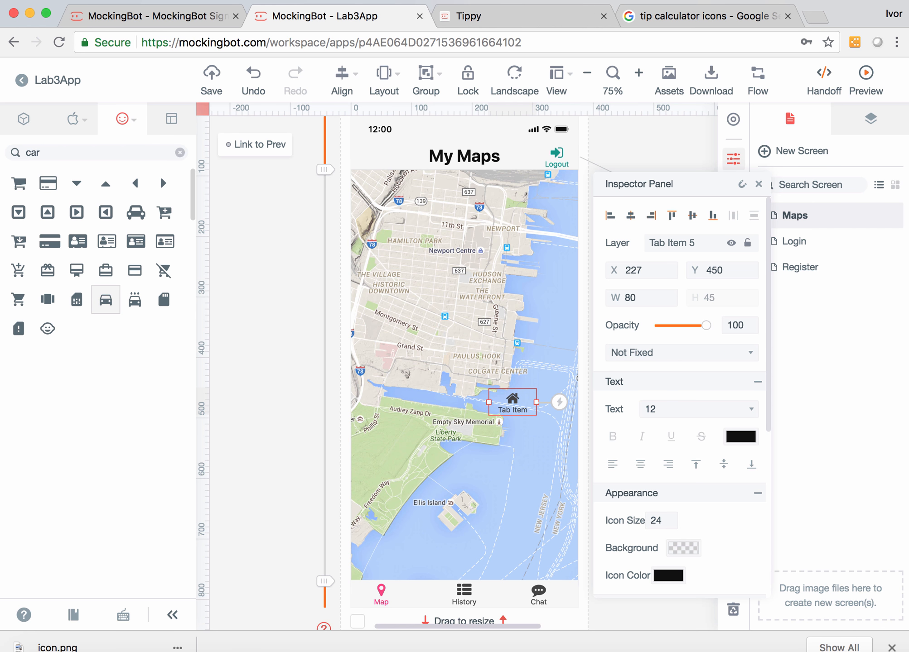
left_click(134, 212)
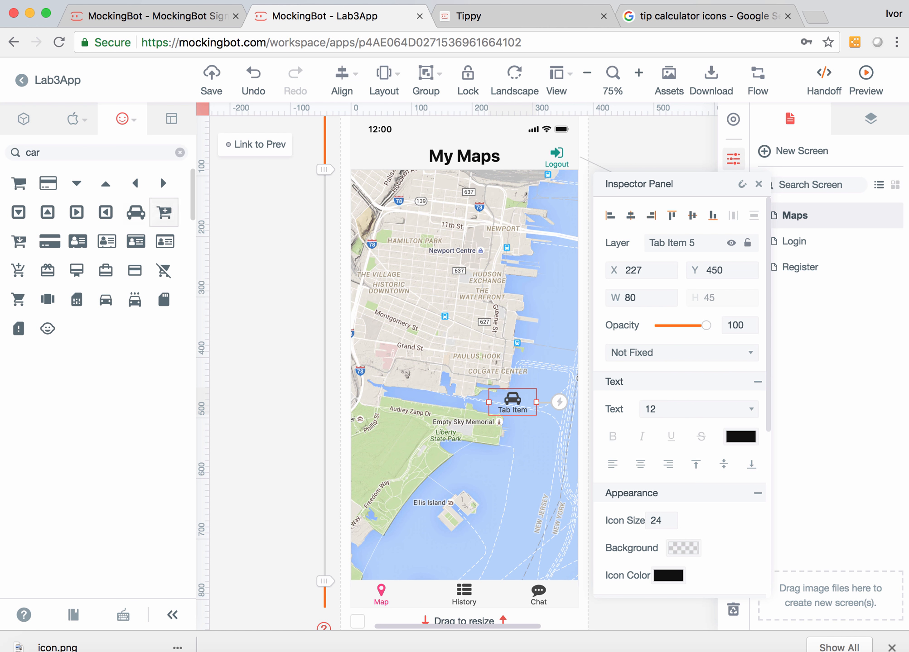
Delete the car item's label text and move the item to X 190, Y 420 on the map.
double_click(512, 409)
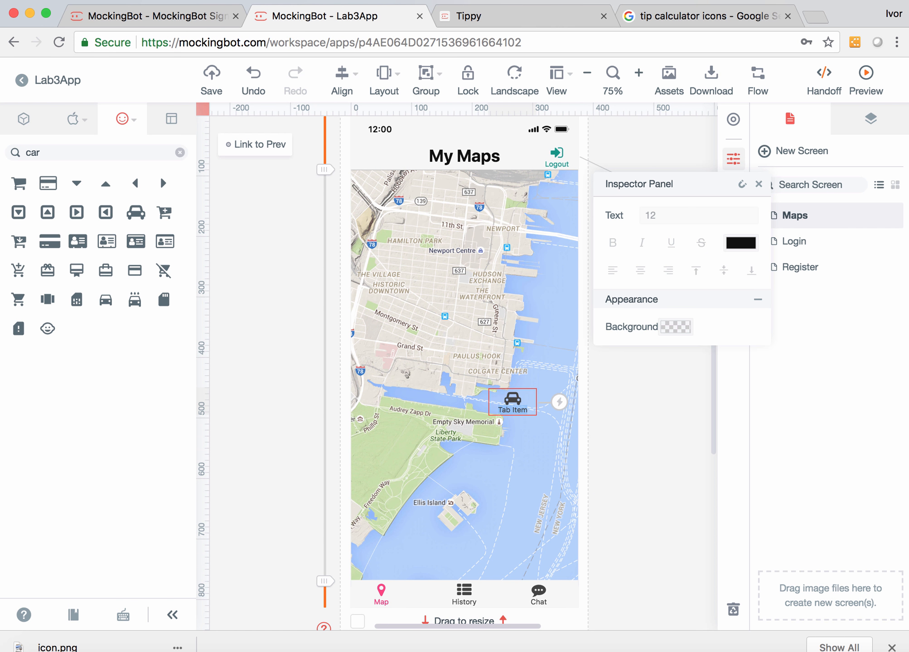
key("BackSpace")
key("Escape")
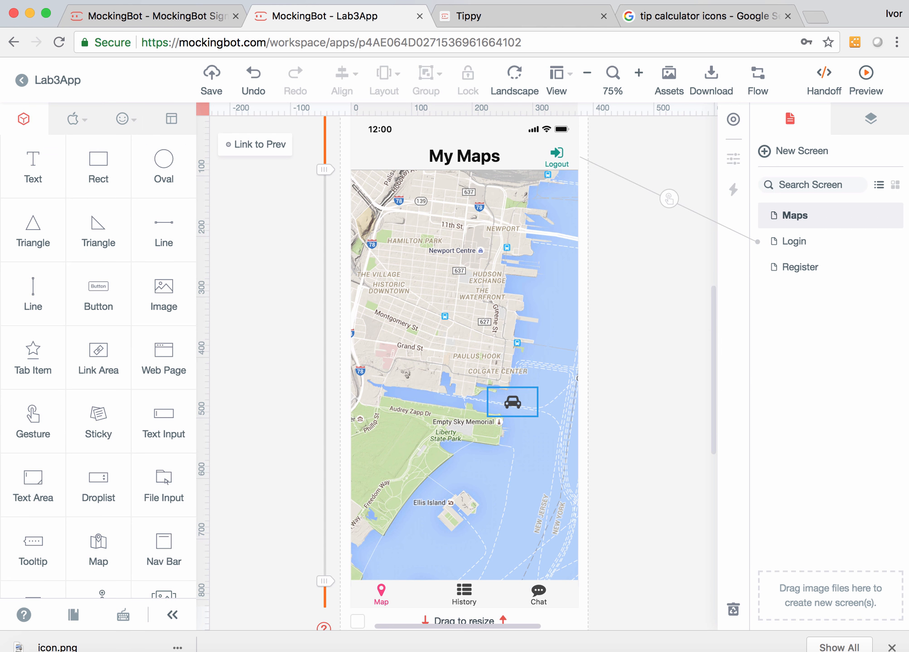
left_click_drag(512, 402, 489, 384)
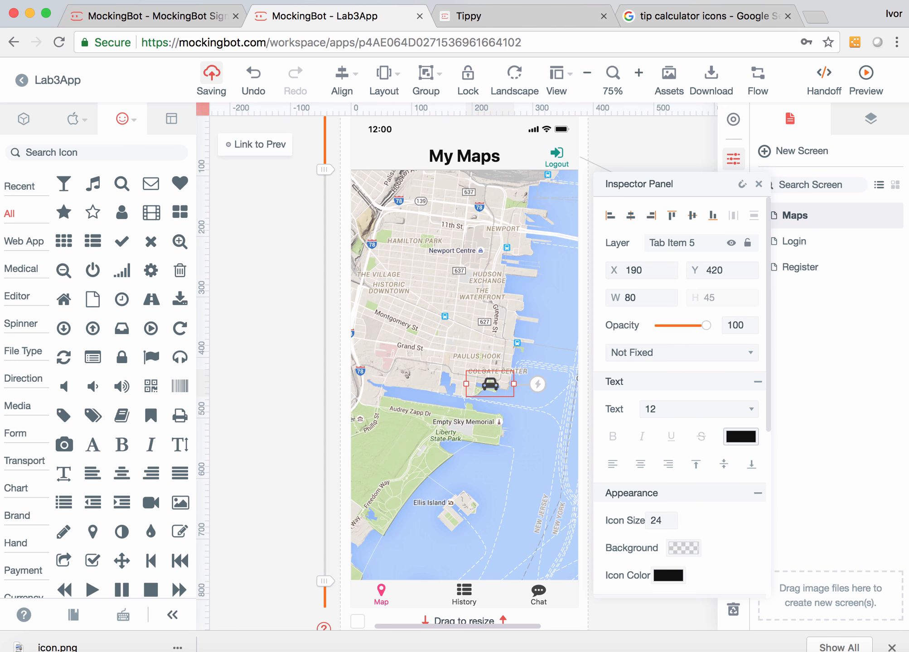
Color the car icon on the map green 259B24.
left_click(740, 437)
left_click(718, 366)
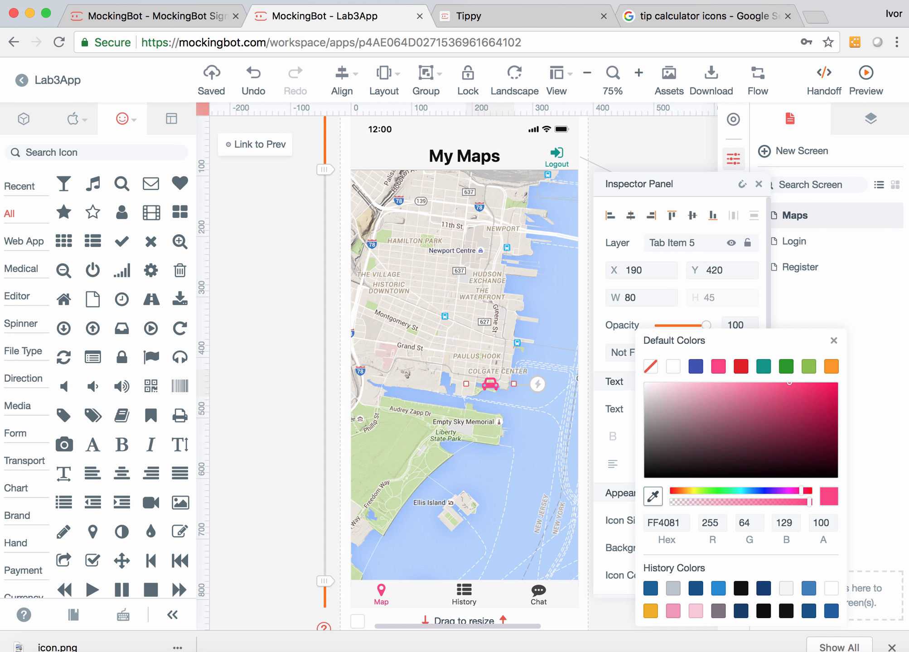
left_click(786, 367)
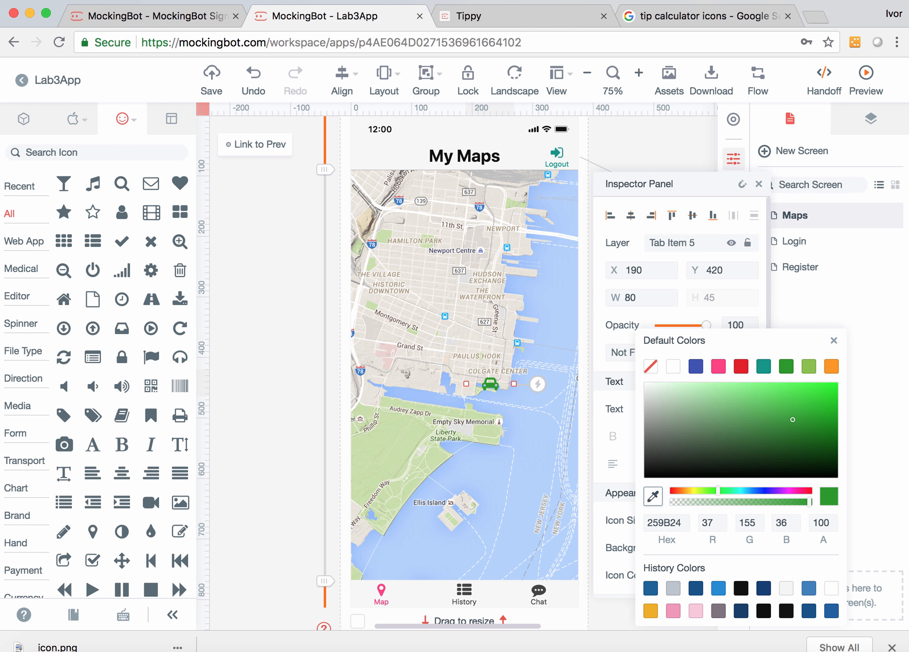
key("Escape")
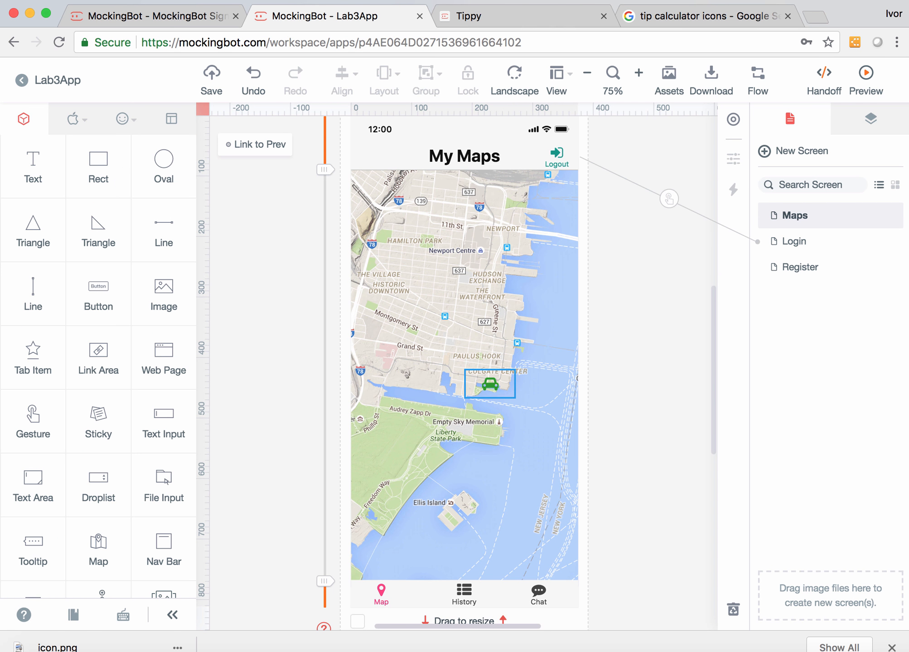
Duplicate the green car twice, placing one copy near Newport at X 240, Y 190 and the other east of Historic Downtown.
left_click(490, 384)
key("super+d")
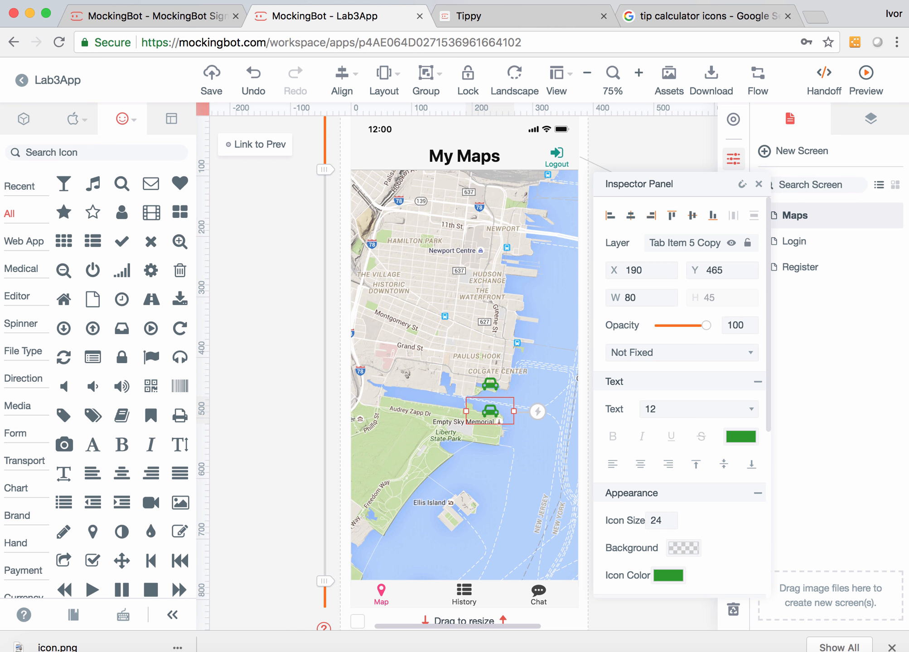
left_click_drag(489, 411, 520, 245)
key("super+d")
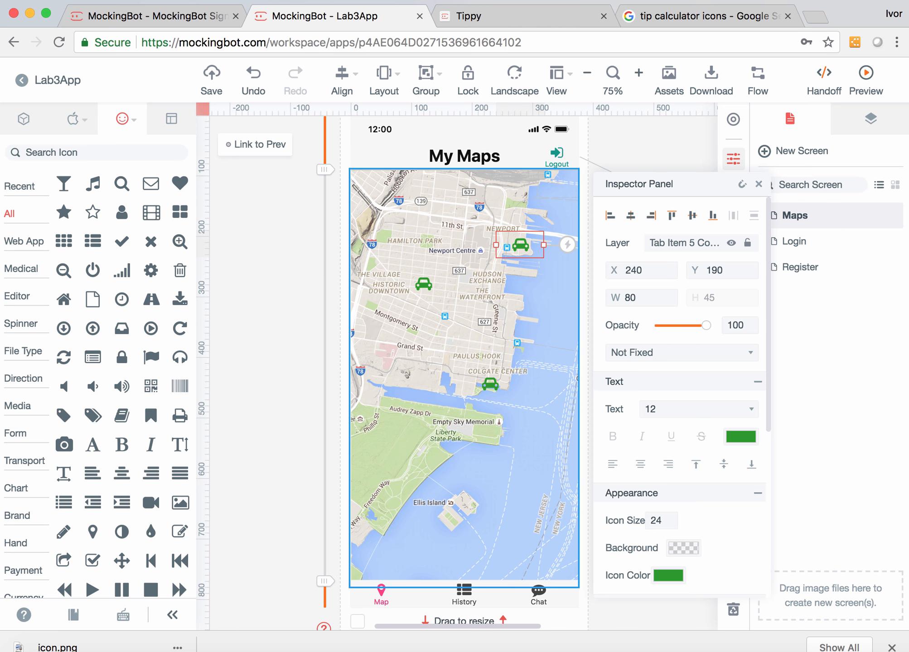
Duplicate the car near Historic Downtown and place the copy at the map's western edge, just north of the green park.
left_click(424, 286)
key("super+d")
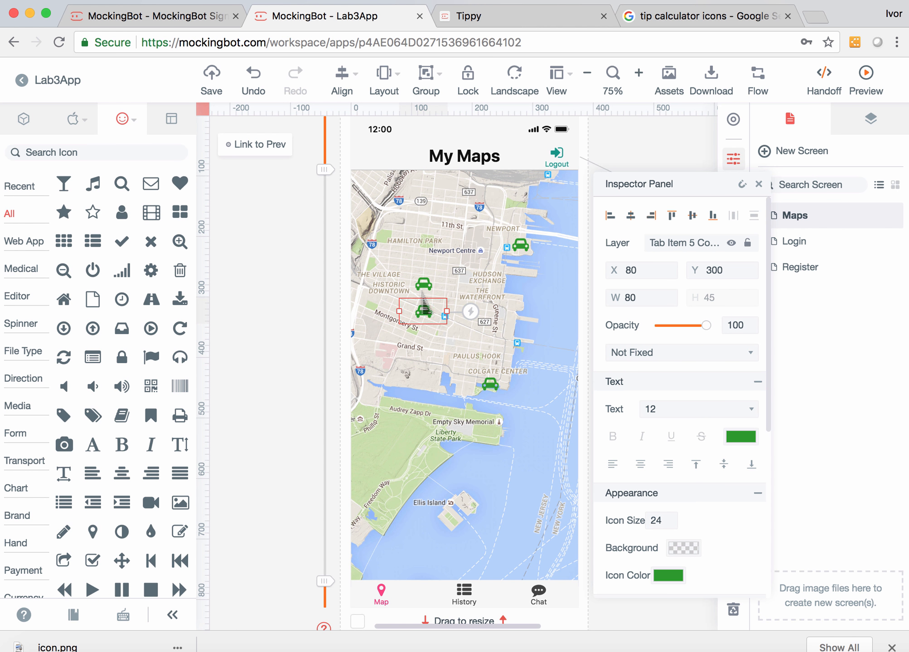
left_click_drag(424, 312, 375, 390)
left_click(281, 389)
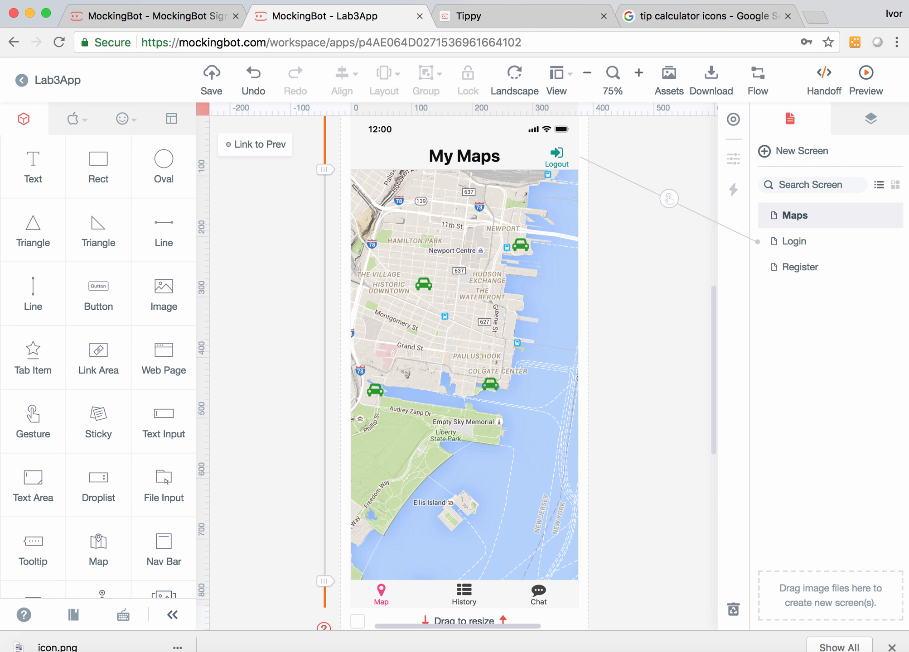
Look over the Login and Register screens and their links in the editor, ending on the Maps screen.
left_click(794, 242)
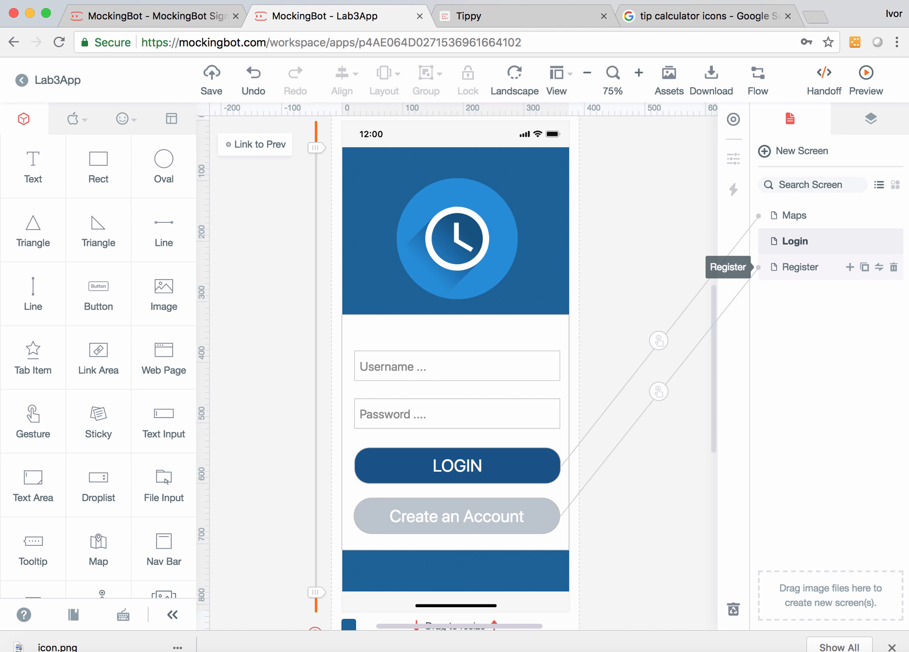
left_click(801, 267)
left_click(794, 241)
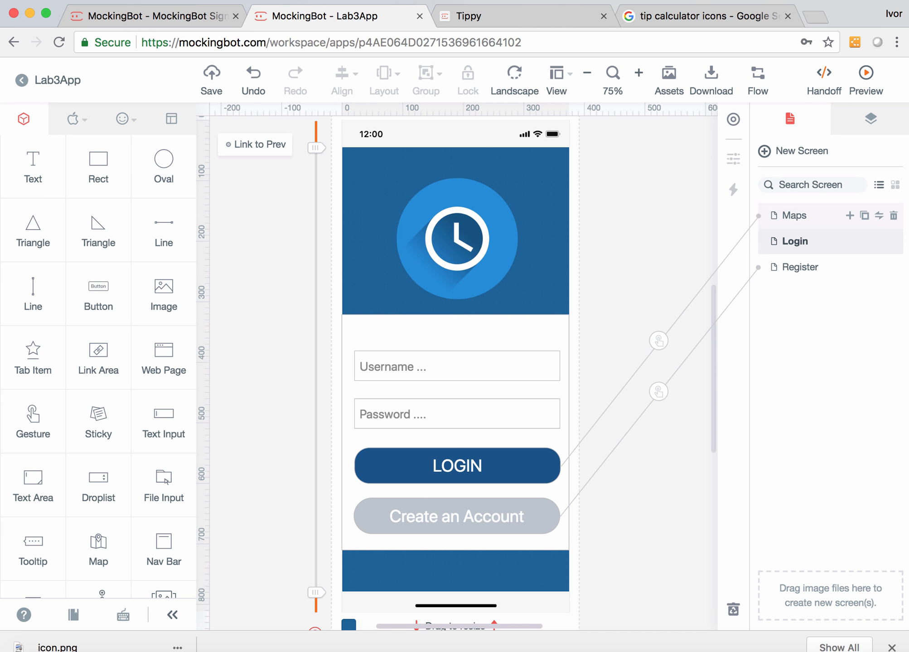
left_click(794, 216)
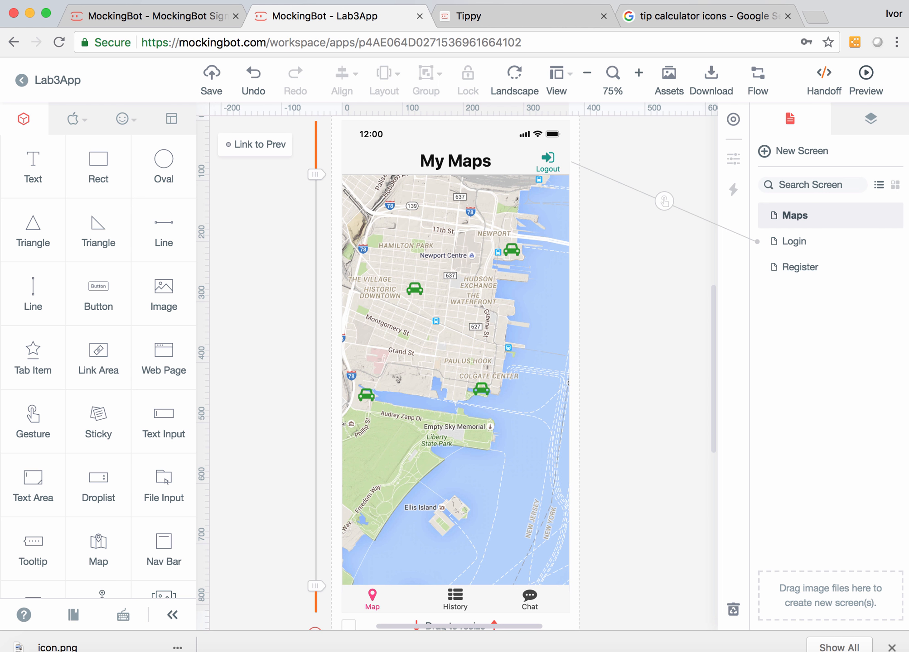
Preview the prototype from its Login page and test logging in with a sample username and password.
left_click(866, 76)
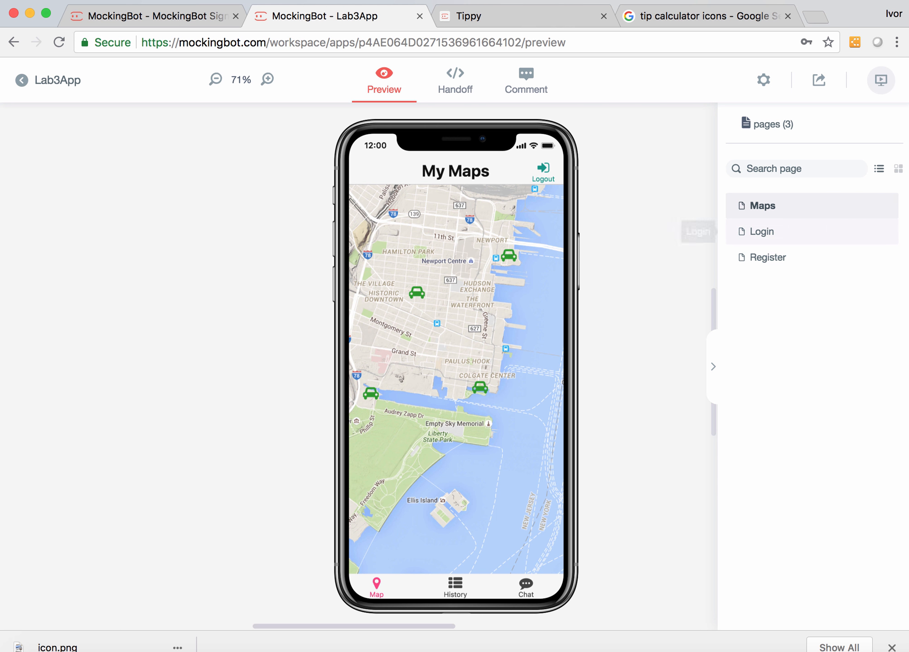
left_click(765, 232)
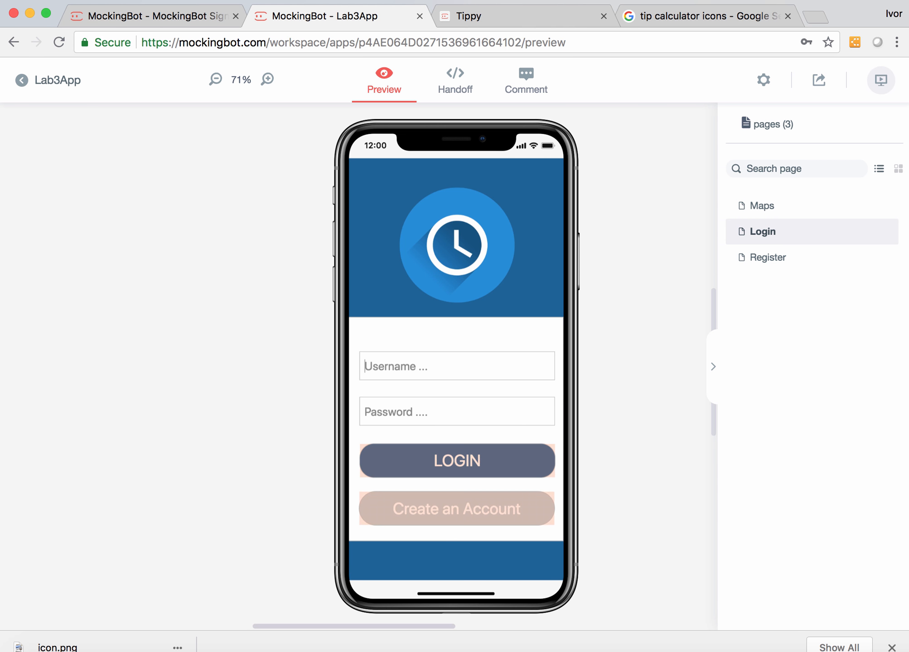
left_click(453, 366)
type("fewfd")
left_click(453, 411)
type("dfdf")
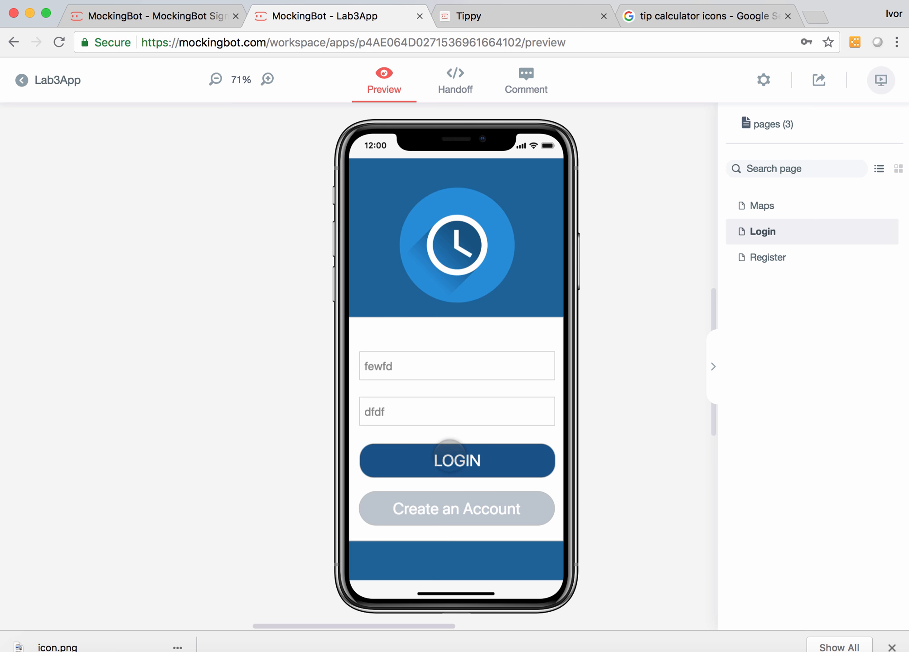
left_click(464, 454)
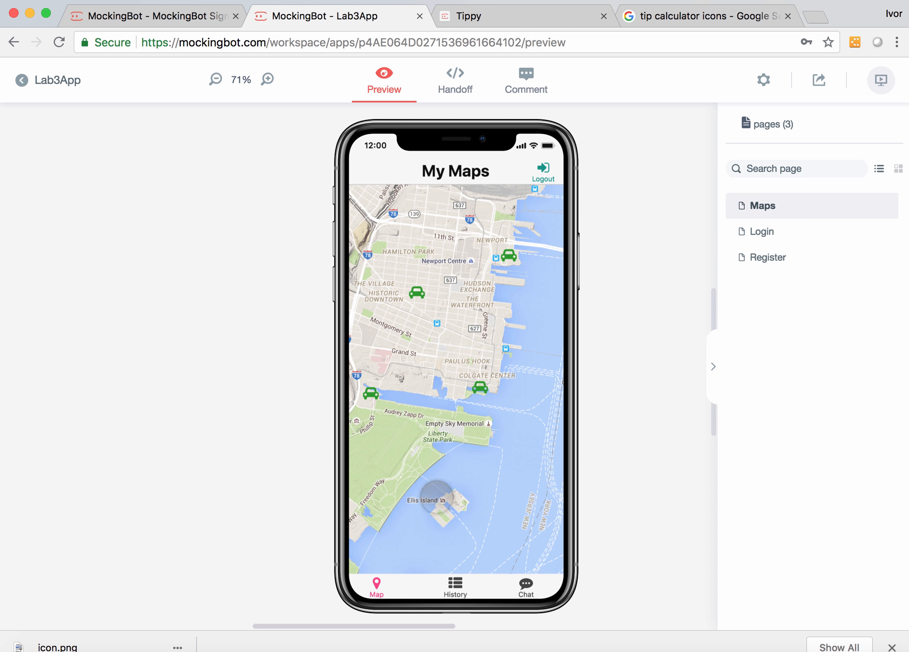
Test the Logout, Create an Account, Already have an Account? and SIGN UP links in the preview.
left_click(543, 173)
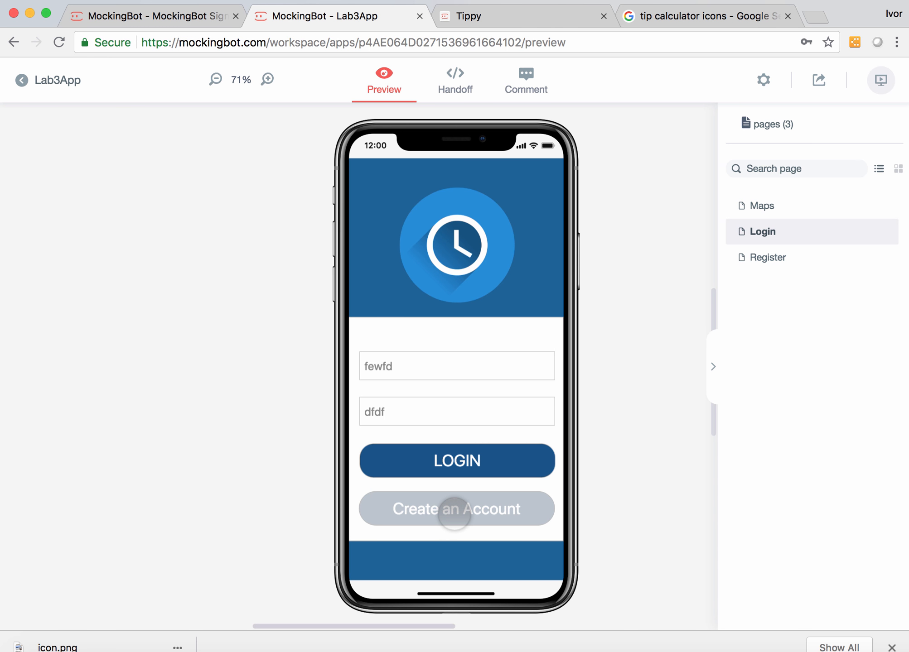
left_click(454, 514)
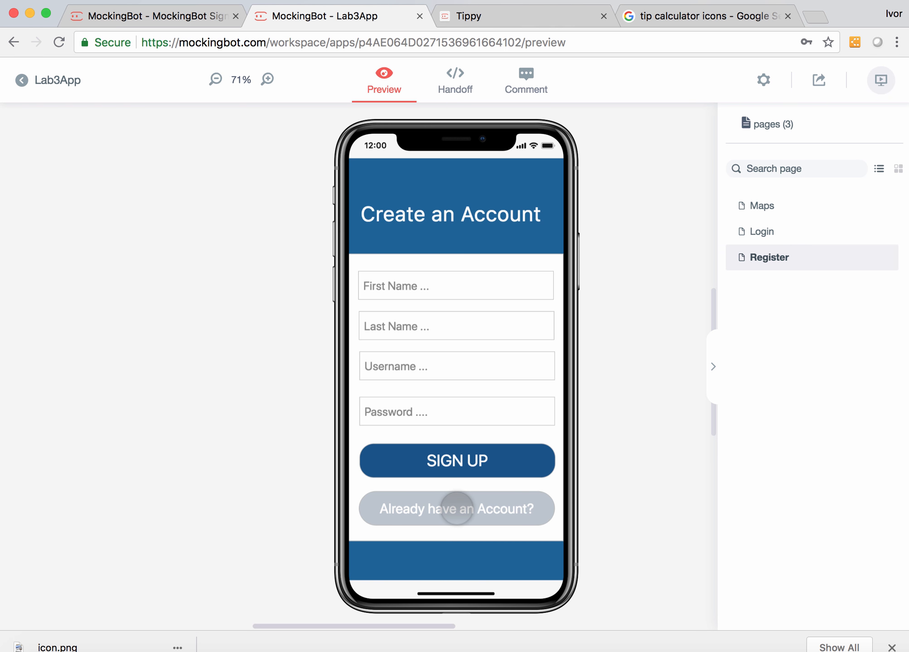
left_click(456, 509)
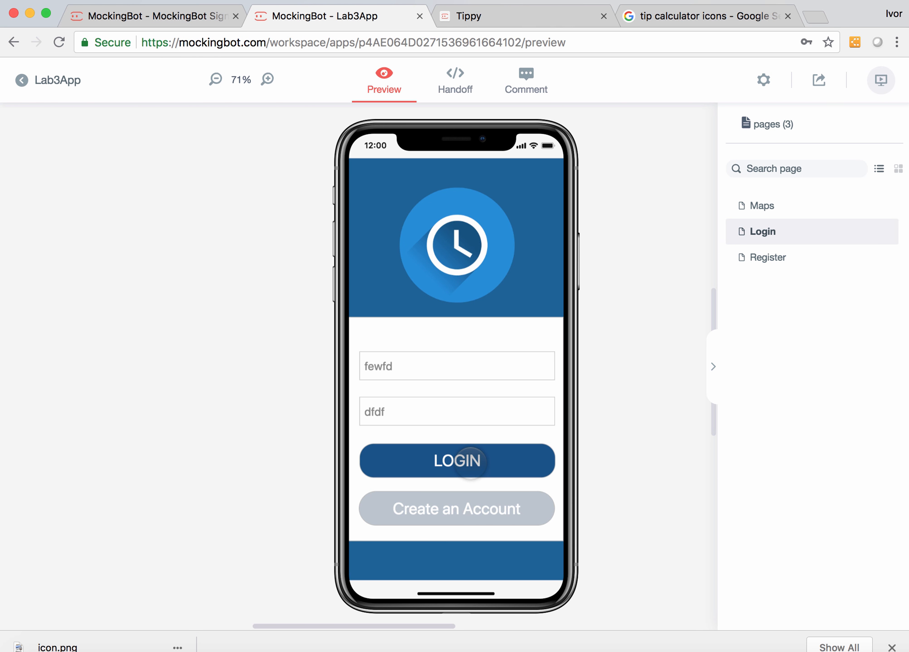
left_click(458, 509)
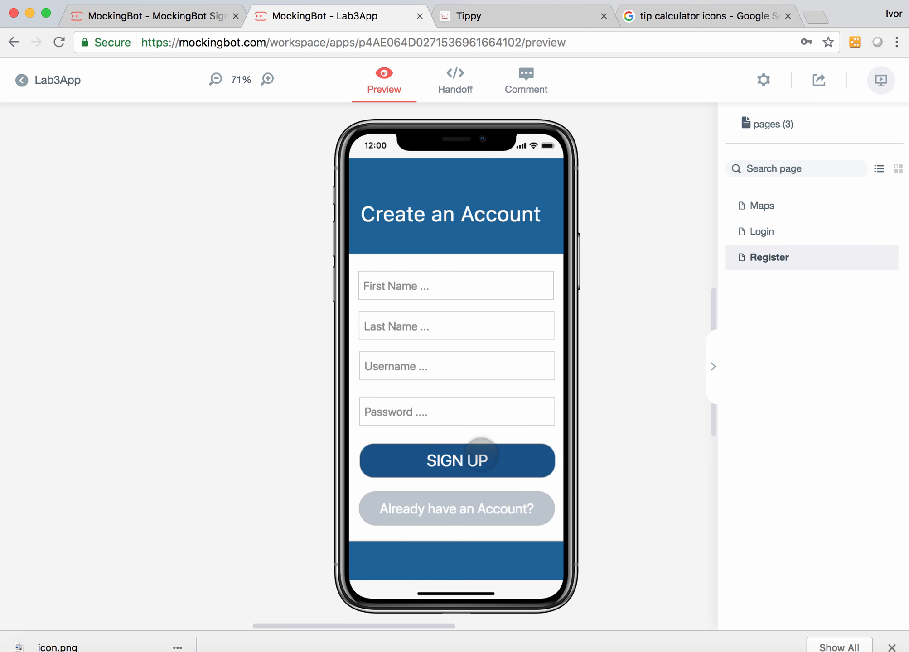
left_click(474, 460)
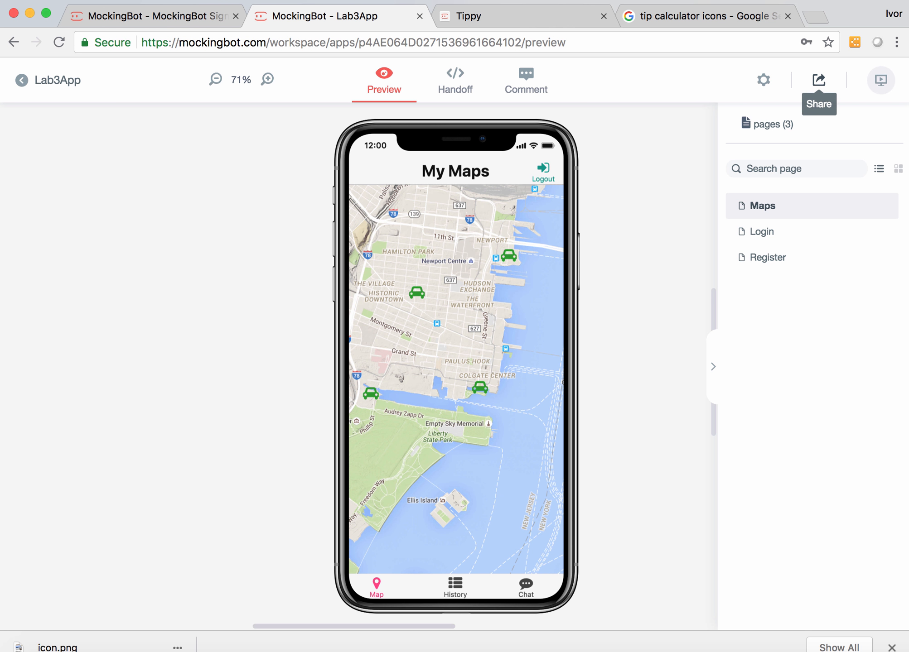
Show the prototype's share options and select the full share URL, closing them and leaving the preview at the end.
left_click(819, 79)
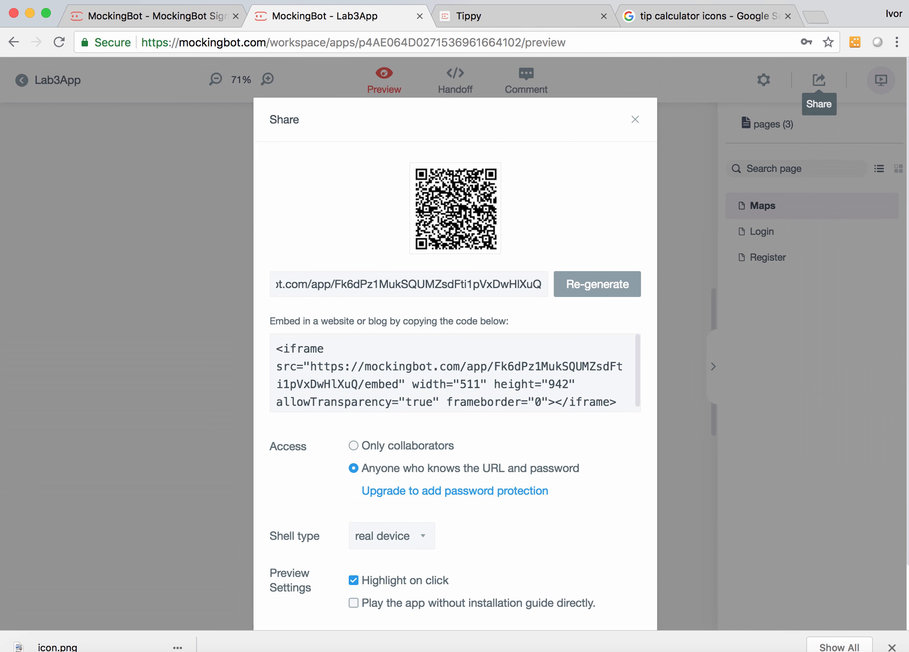
left_click(409, 285)
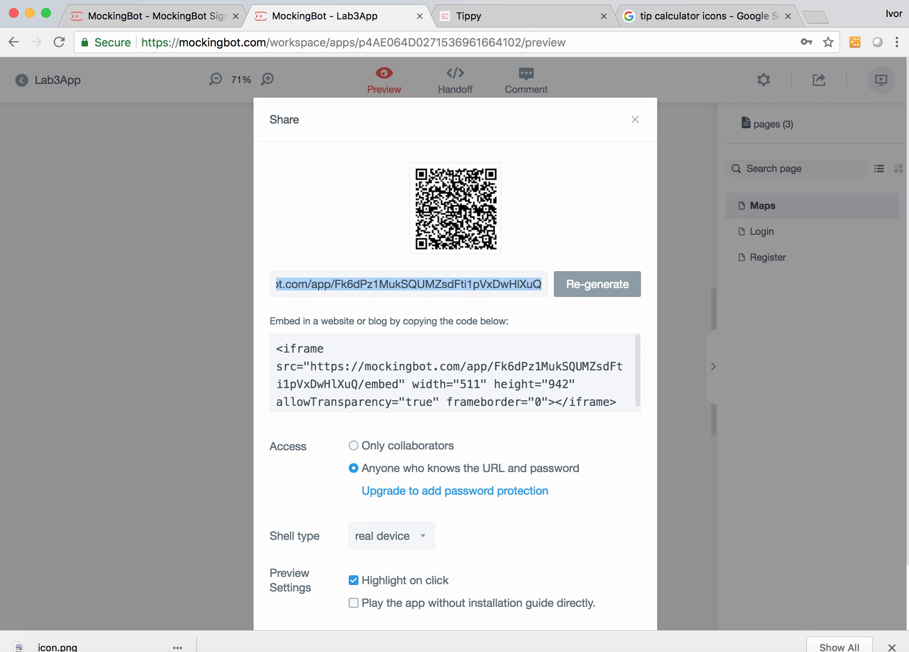
left_click(409, 285)
left_click_drag(395, 284, 322, 285)
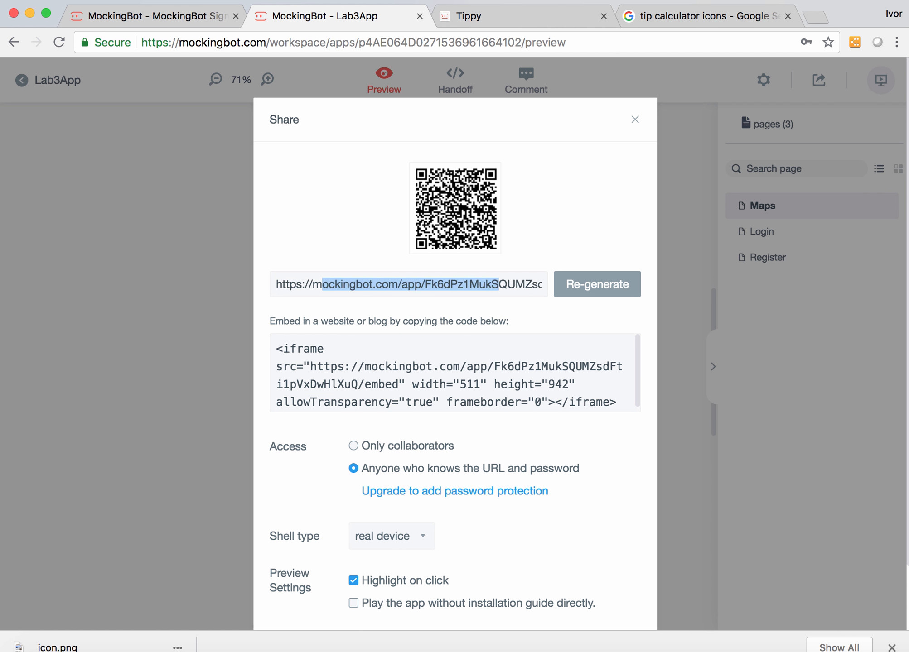
key("super+a")
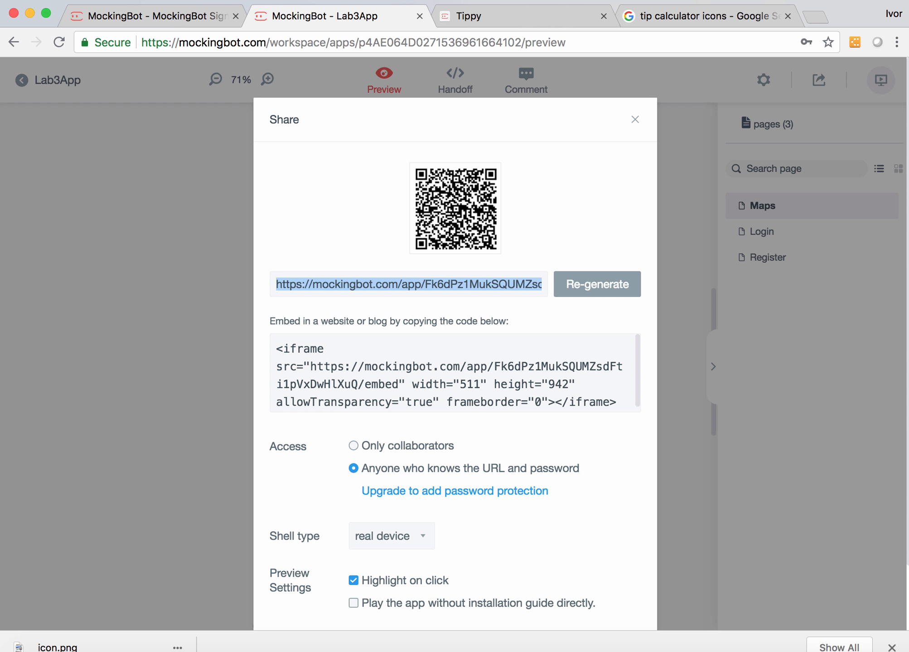
left_click(409, 285)
left_click_drag(275, 284, 543, 285)
left_click(635, 120)
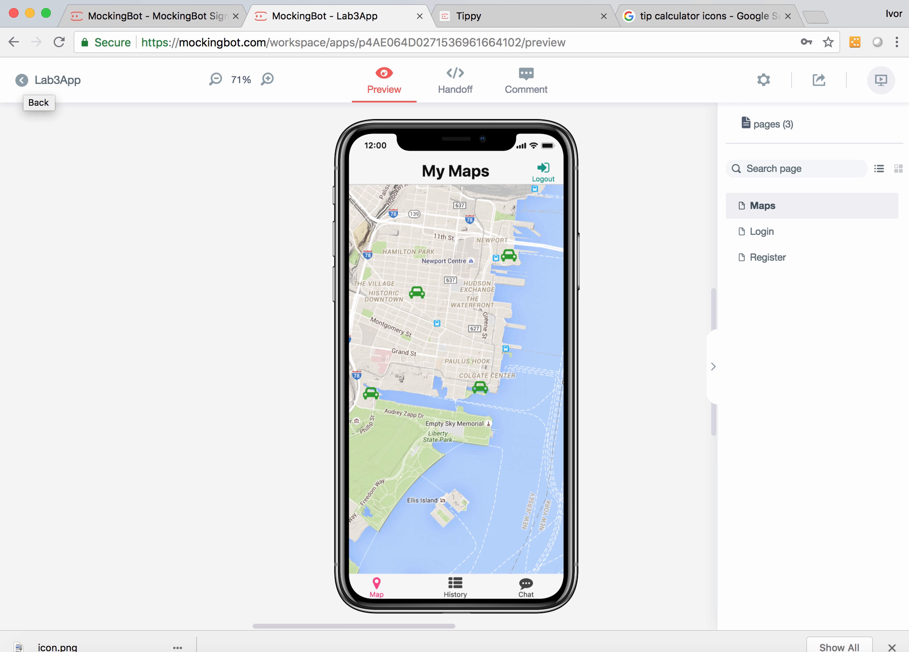
left_click(22, 80)
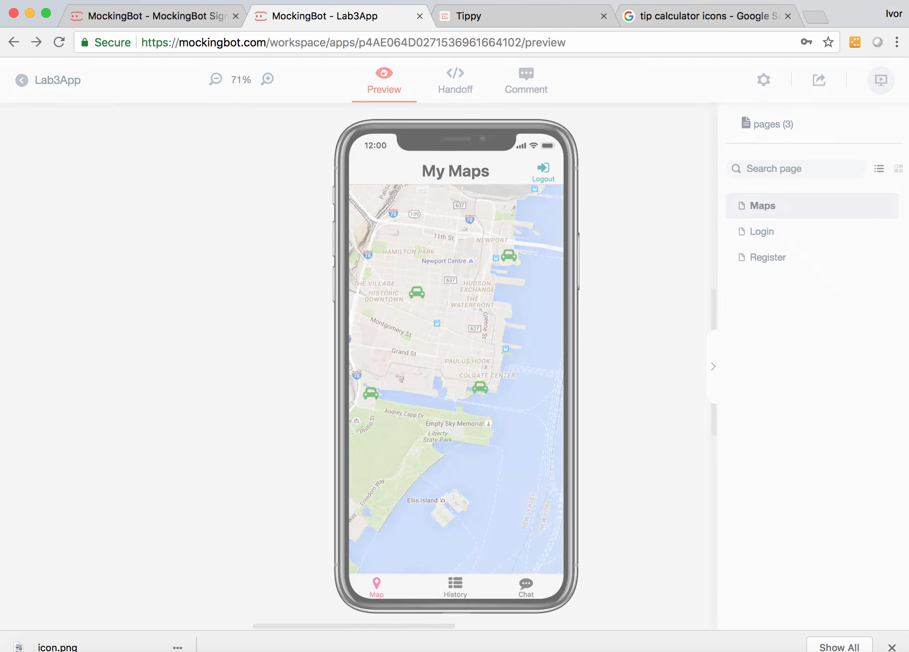